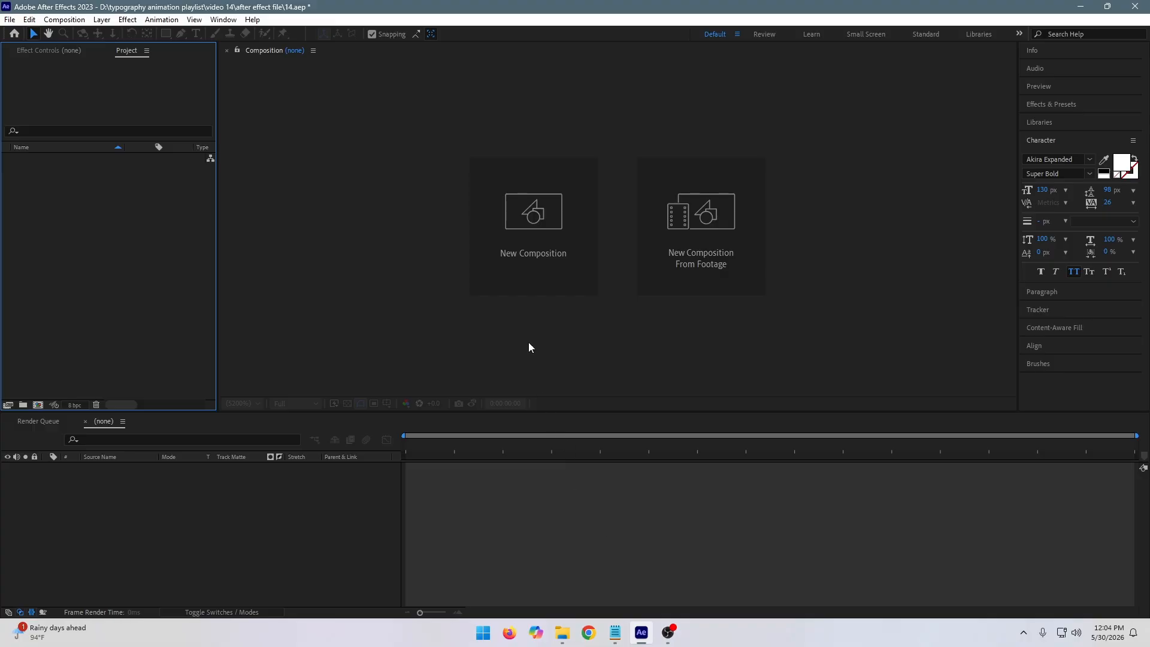
- Create a 1920×1080, 30 fps composition named Render with a 15-second duration
{"action": "left_click", "coordinate": [532, 274]}
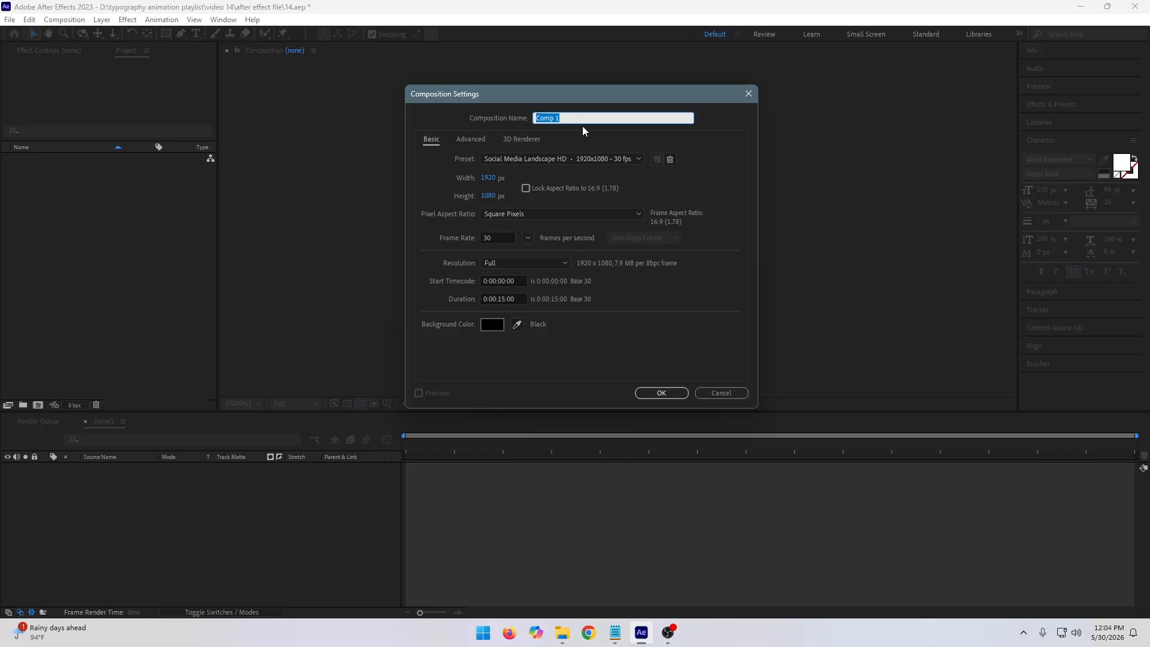
{"action": "type", "text": "Render"}
{"action": "left_click", "coordinate": [479, 209]}
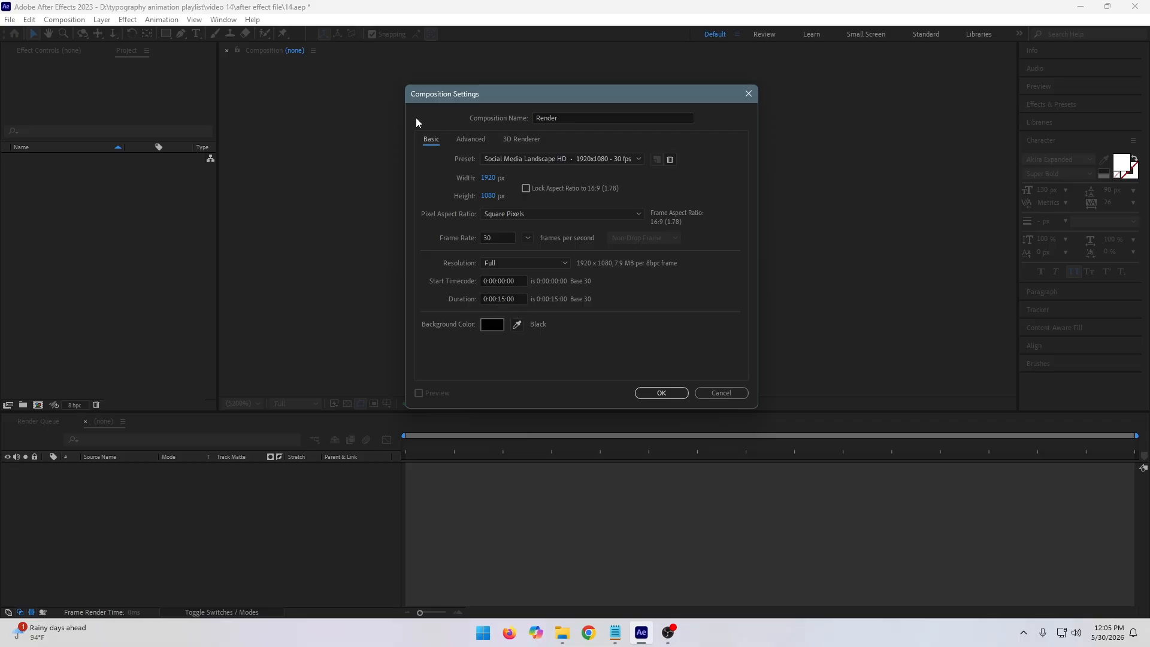
{"action": "left_click", "coordinate": [662, 395]}
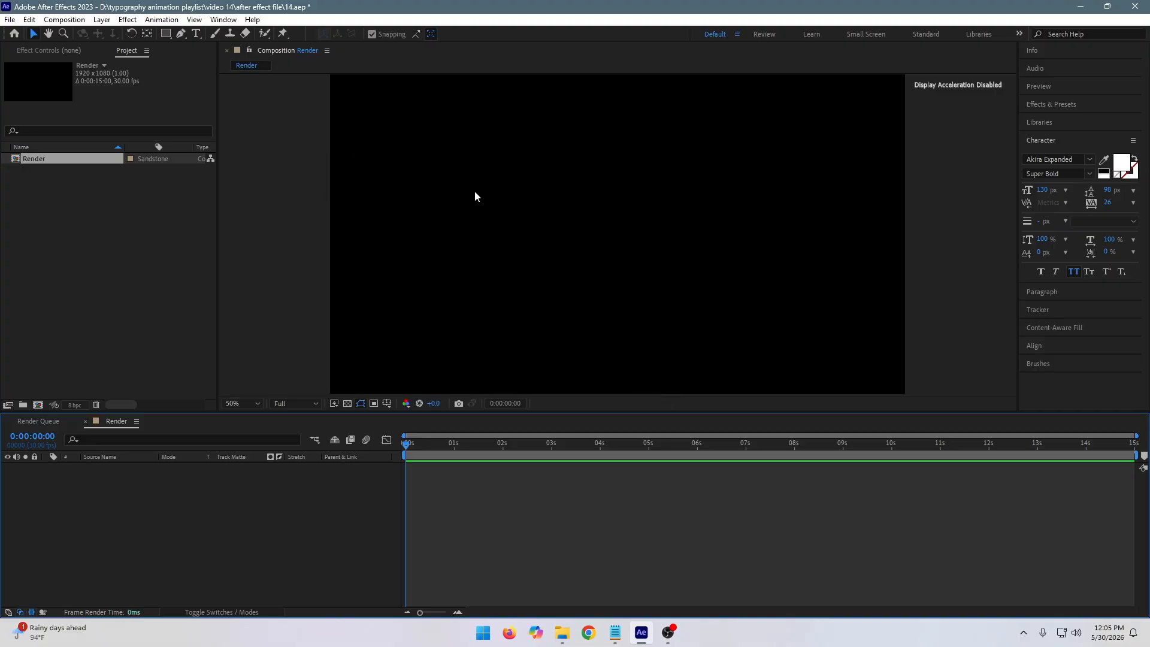
- Create a second 1920×1080, 30 fps, 15-second composition named Text
{"action": "key", "text": "comma"}
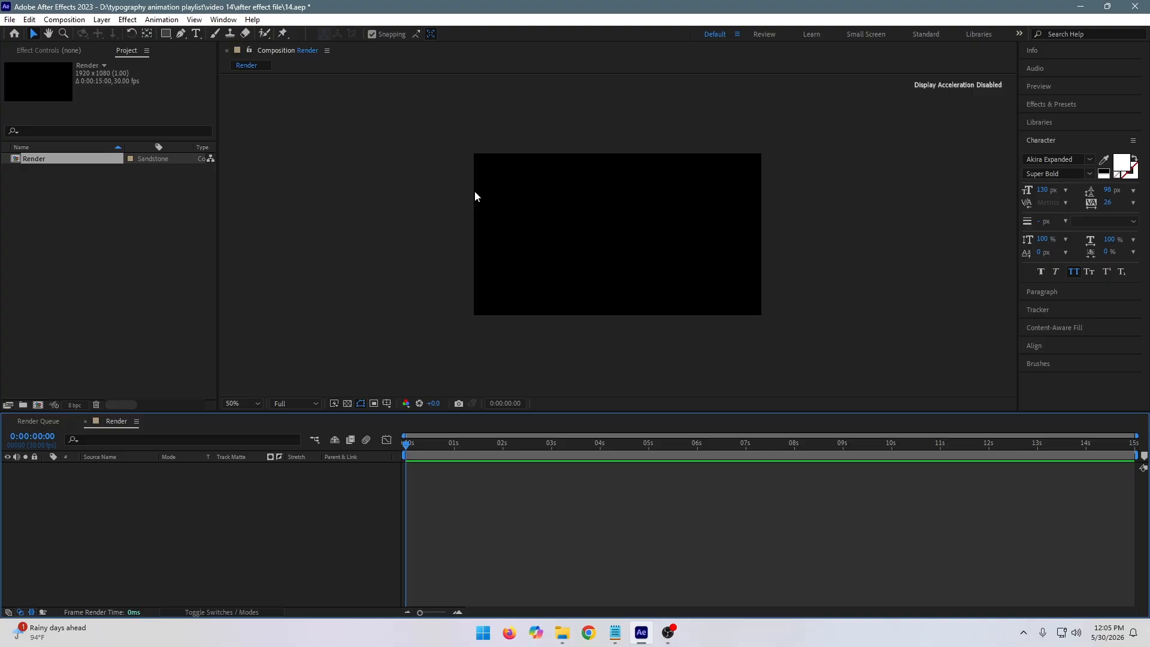
{"action": "key", "text": "period"}
{"action": "key", "text": "comma"}
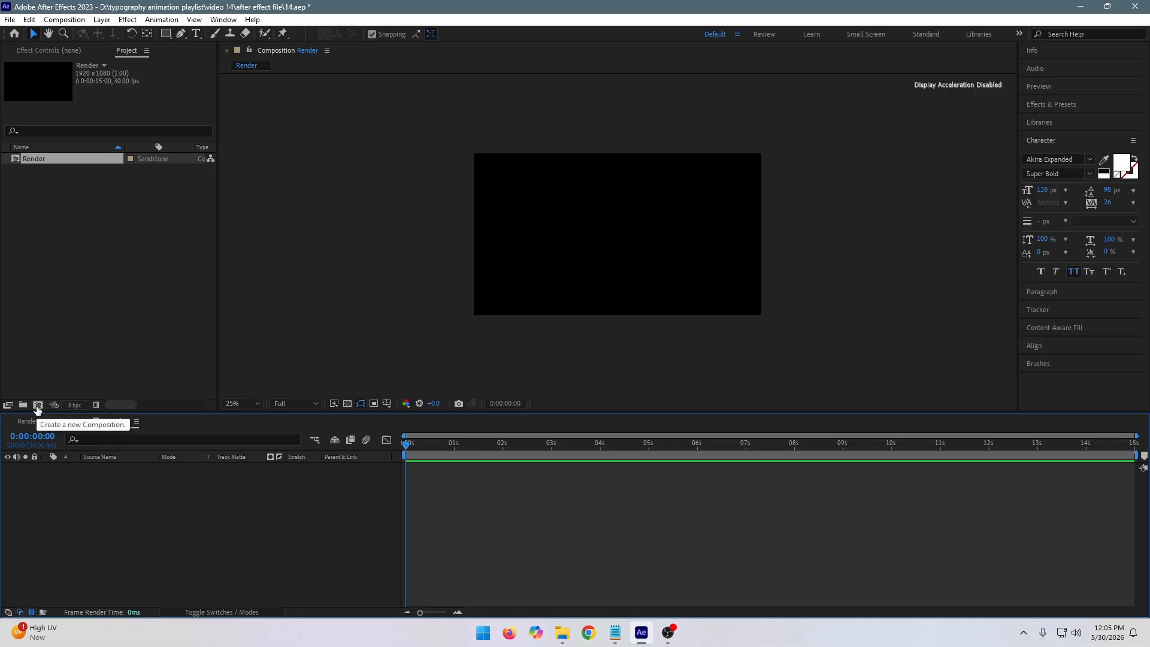
{"action": "left_click", "coordinate": [37, 406]}
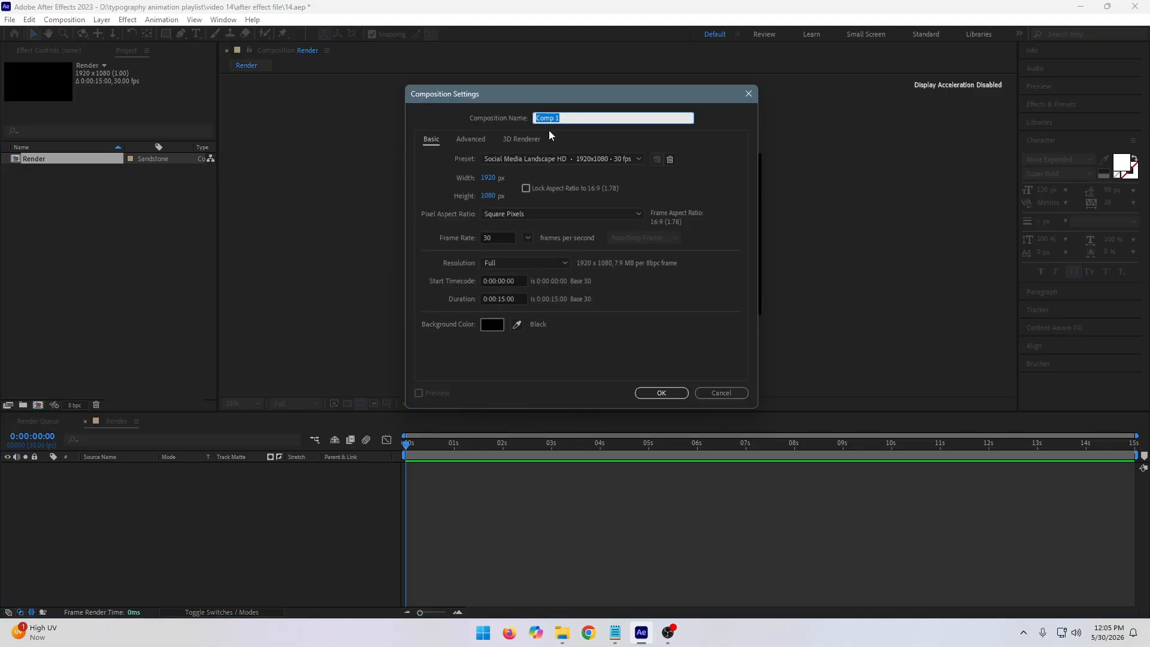
{"action": "type", "text": "TExt"}
{"action": "left_click", "coordinate": [659, 393]}
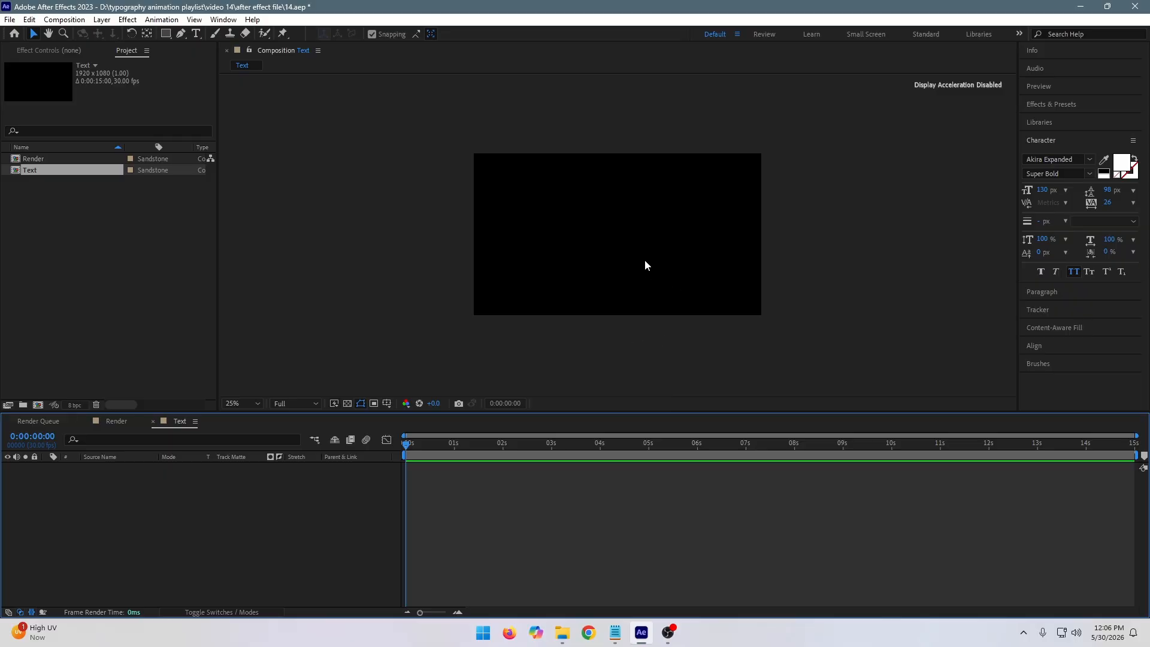
- Add a text layer reading "be consistent" to the Text composition
{"action": "left_click", "coordinate": [196, 35]}
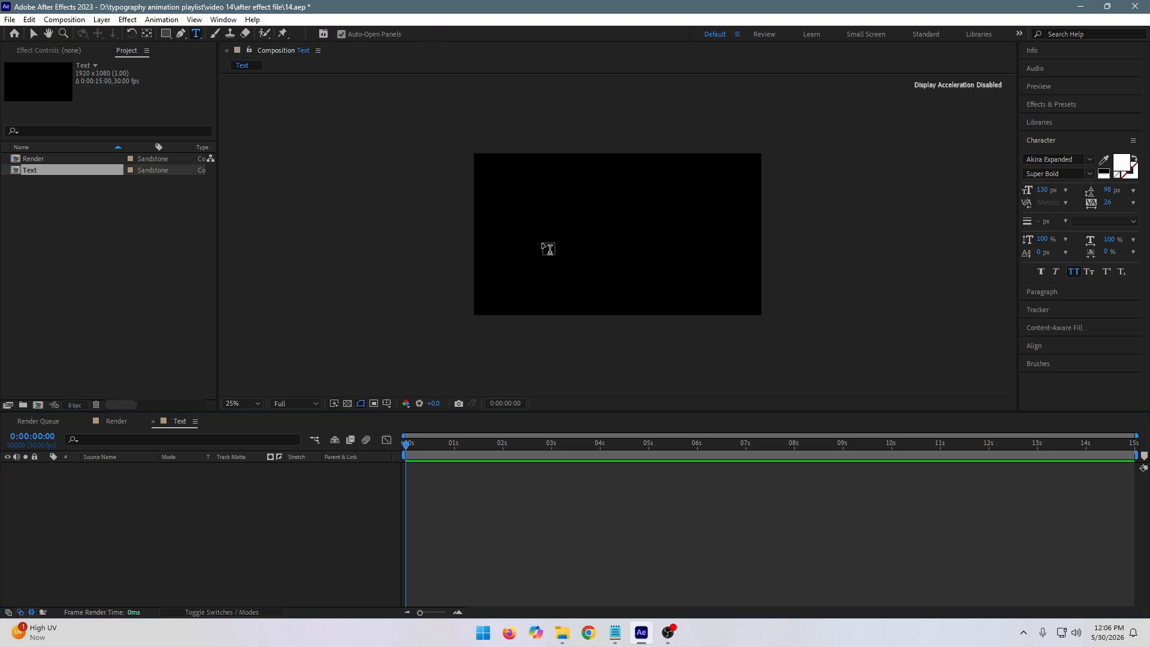
{"action": "left_click", "coordinate": [564, 242]}
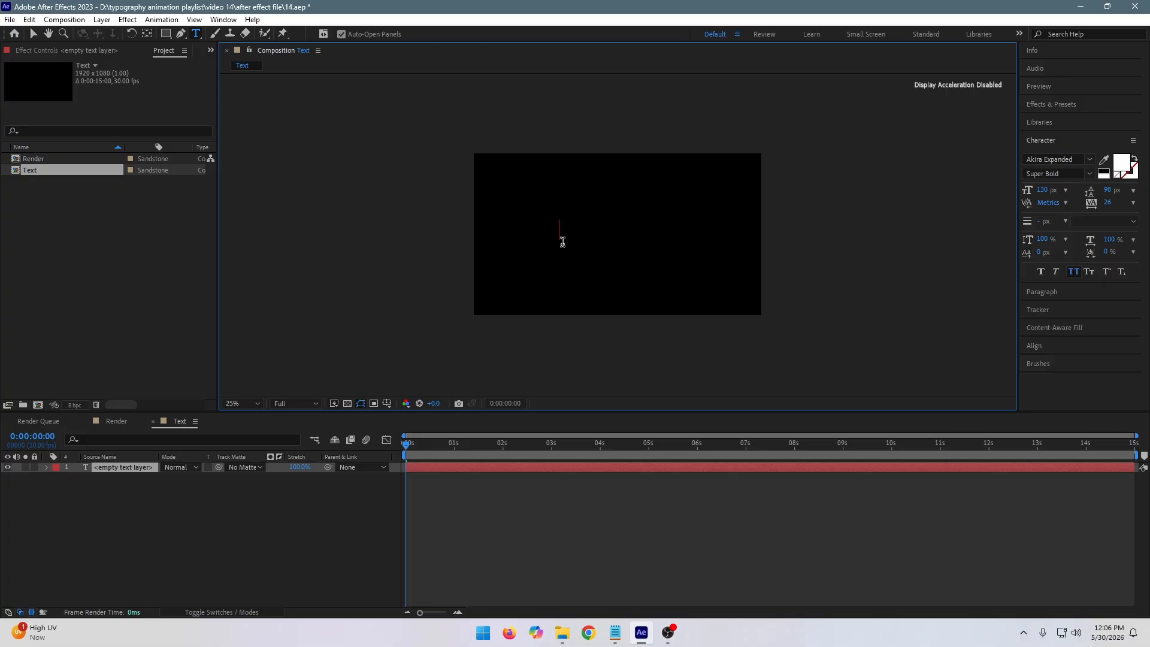
{"action": "type", "text": "be consistent"}
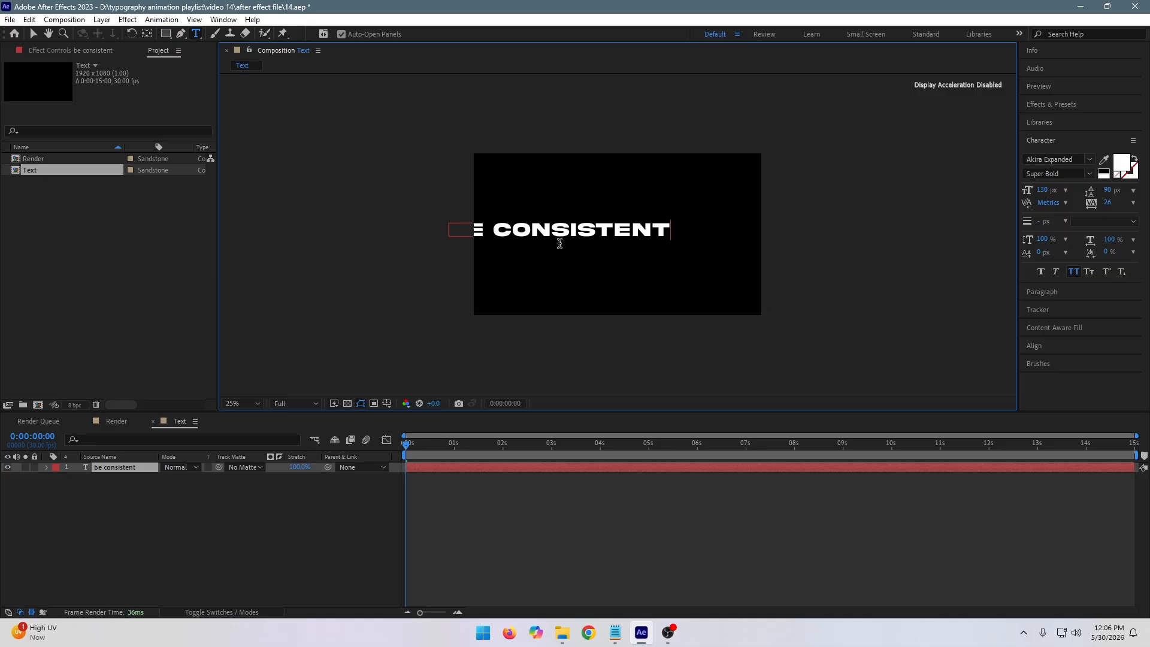
- Centre the "be consistent" text layer horizontally and vertically in the composition
{"action": "key", "text": "ctrl+a"}
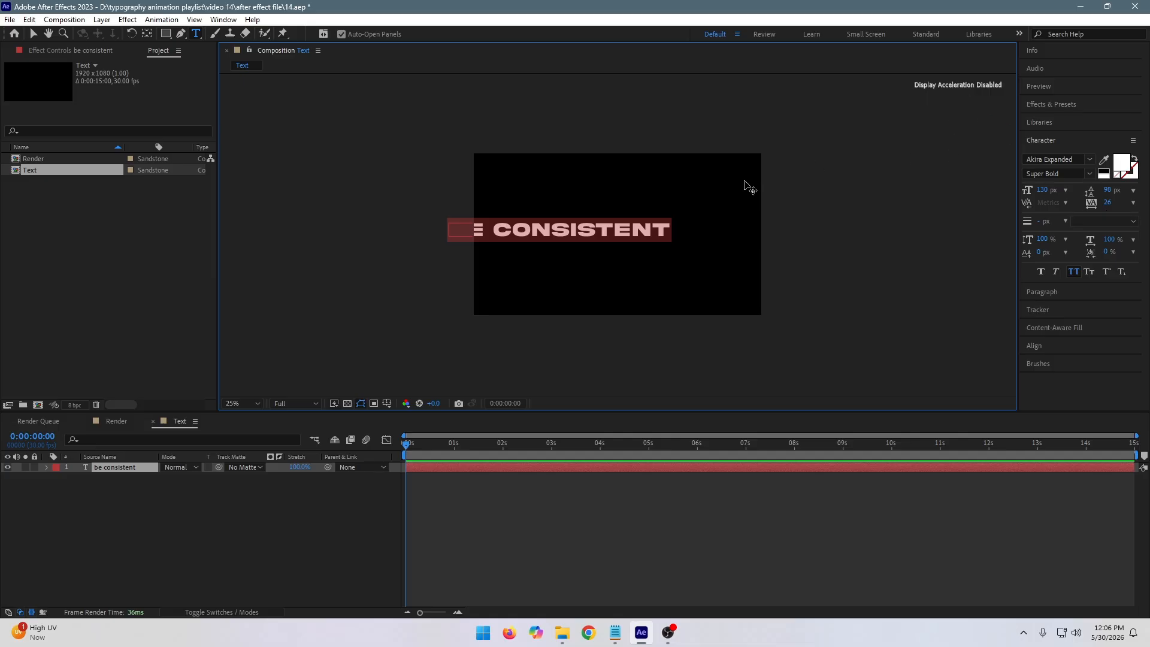
{"action": "left_click", "coordinate": [1042, 141]}
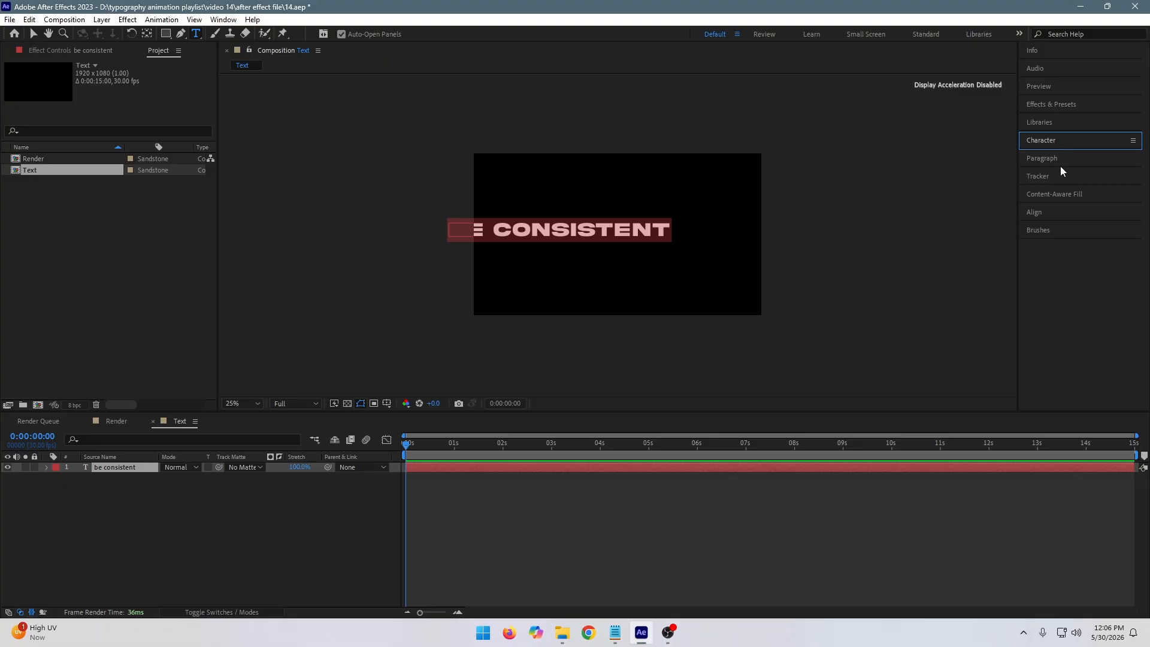
{"action": "left_click", "coordinate": [1044, 213]}
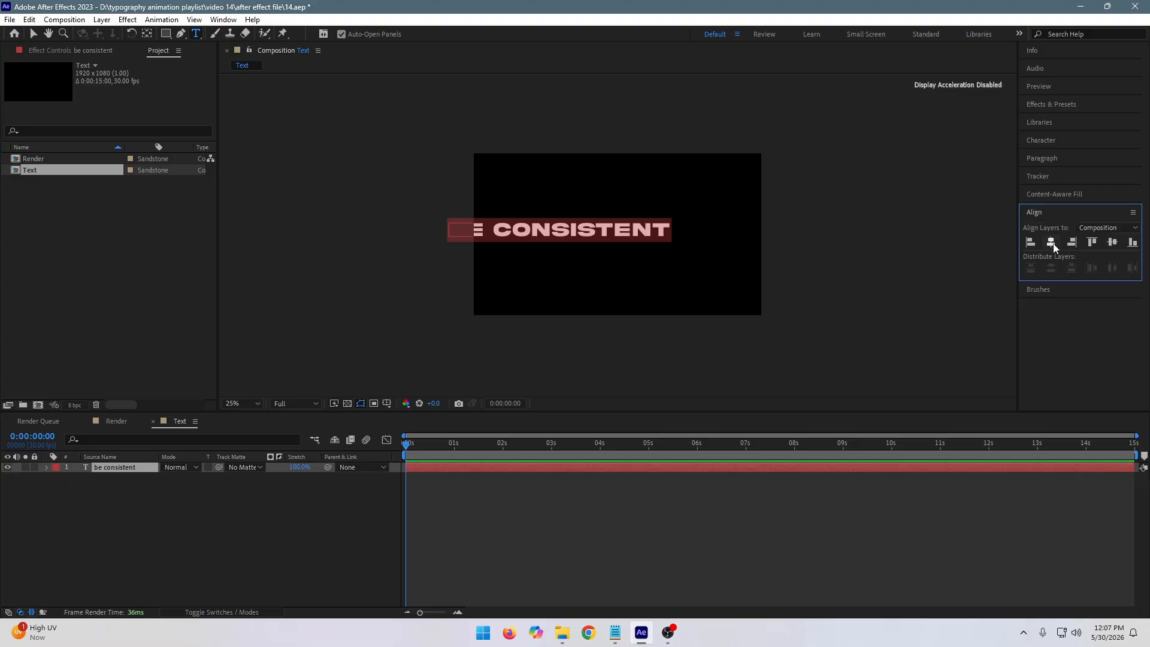
{"action": "left_click", "coordinate": [1052, 242]}
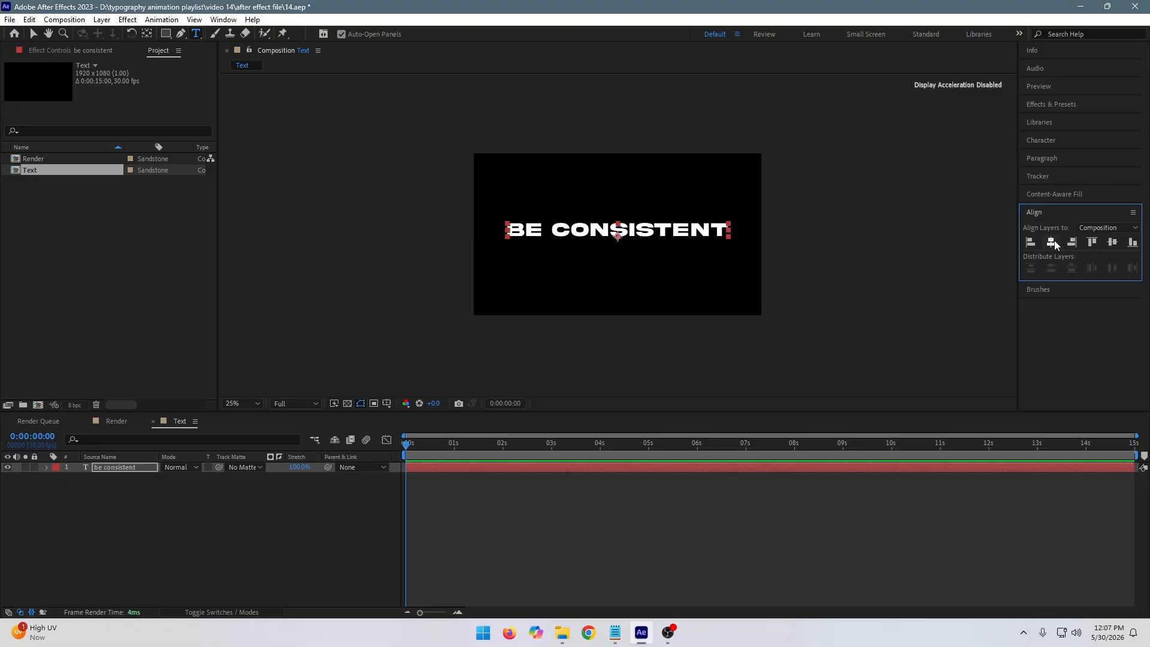
{"action": "left_click", "coordinate": [1112, 242]}
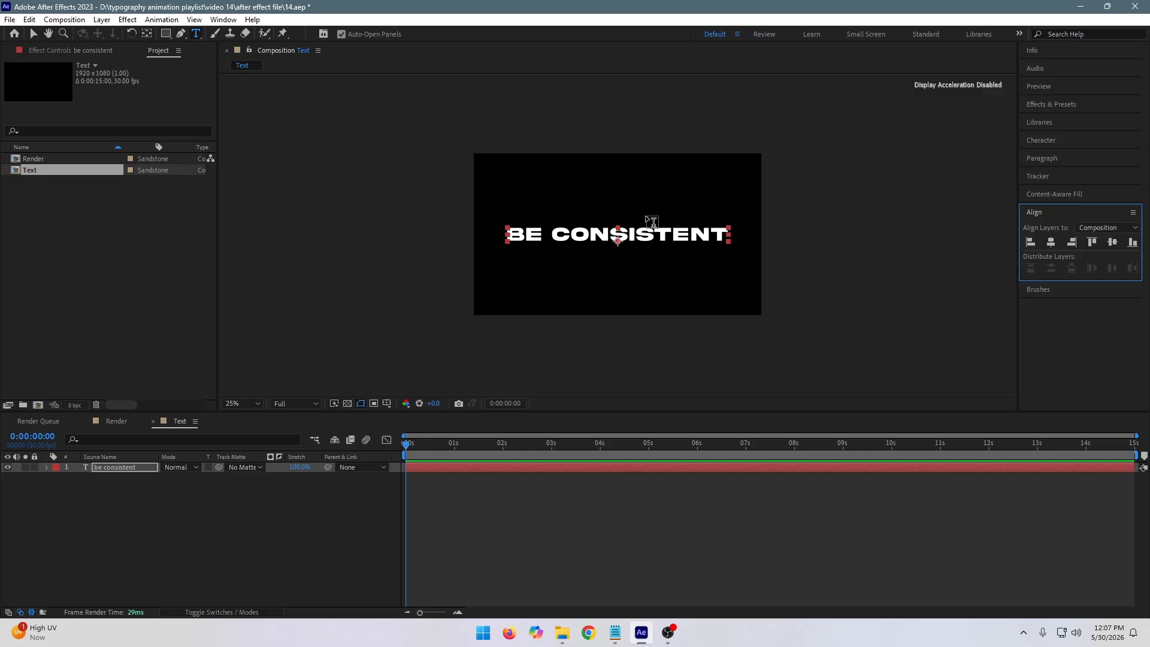
- Draw a region of interest of about 1550×170 px around the text and even out its margins
{"action": "scroll", "coordinate": [653, 223], "scroll_direction": "up", "scroll_amount": 1}
{"action": "scroll", "coordinate": [653, 223], "scroll_direction": "down", "scroll_amount": 1}
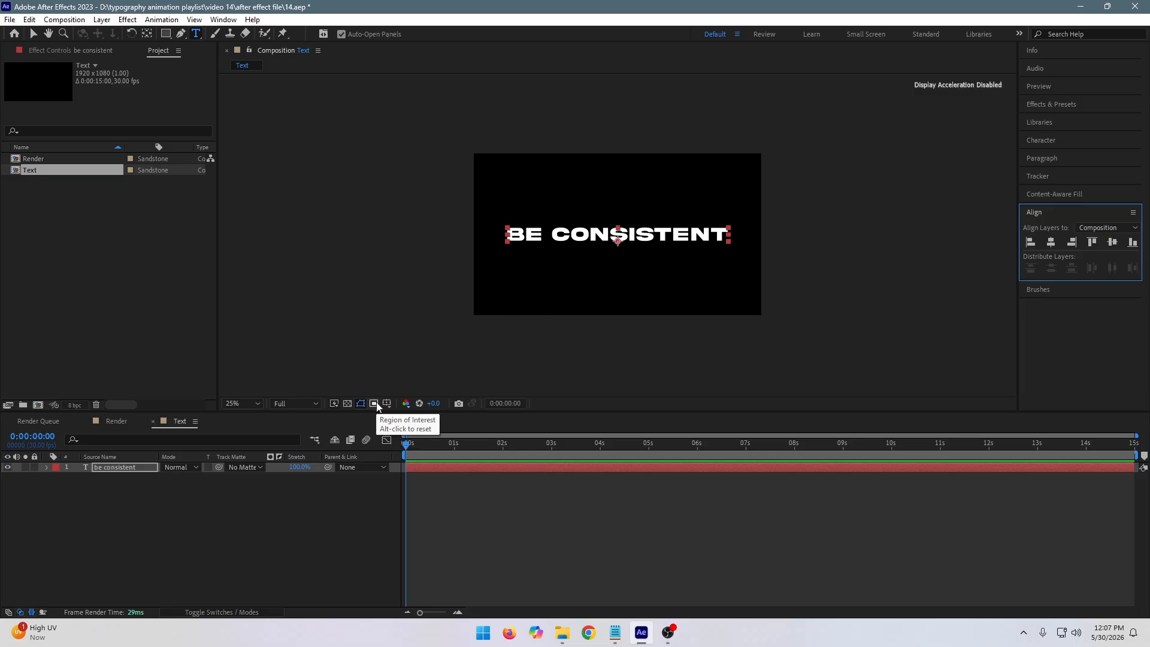
{"action": "key", "text": "v"}
{"action": "scroll", "coordinate": [612, 255], "scroll_direction": "up", "scroll_amount": 2}
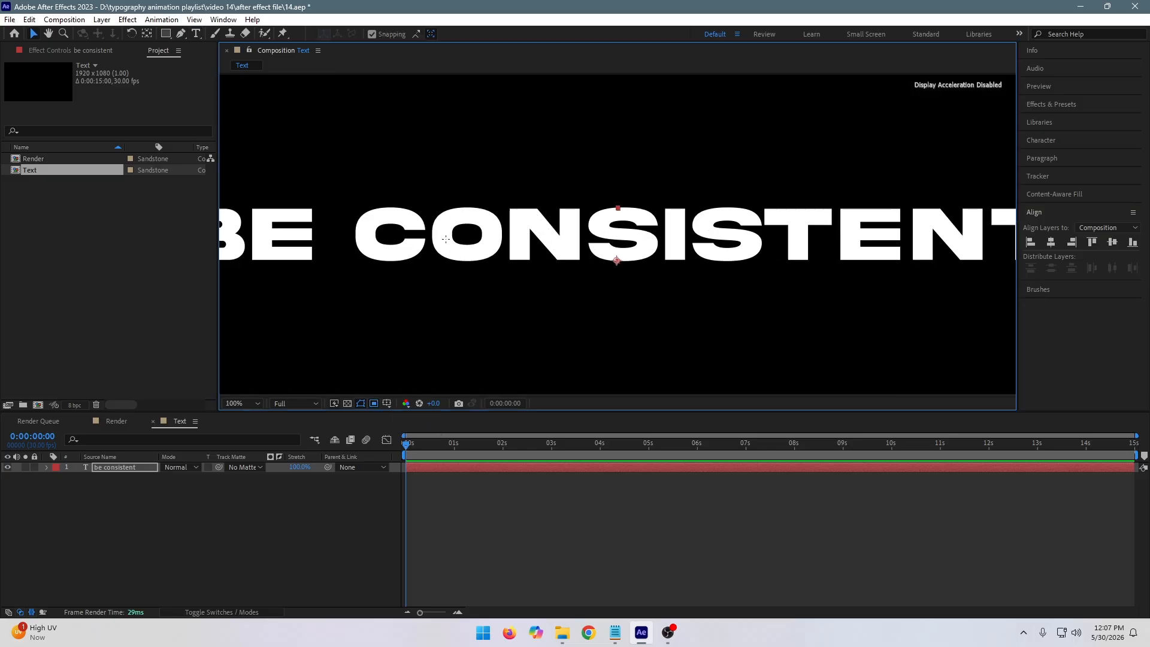
{"action": "scroll", "coordinate": [395, 233], "scroll_direction": "down", "scroll_amount": 1}
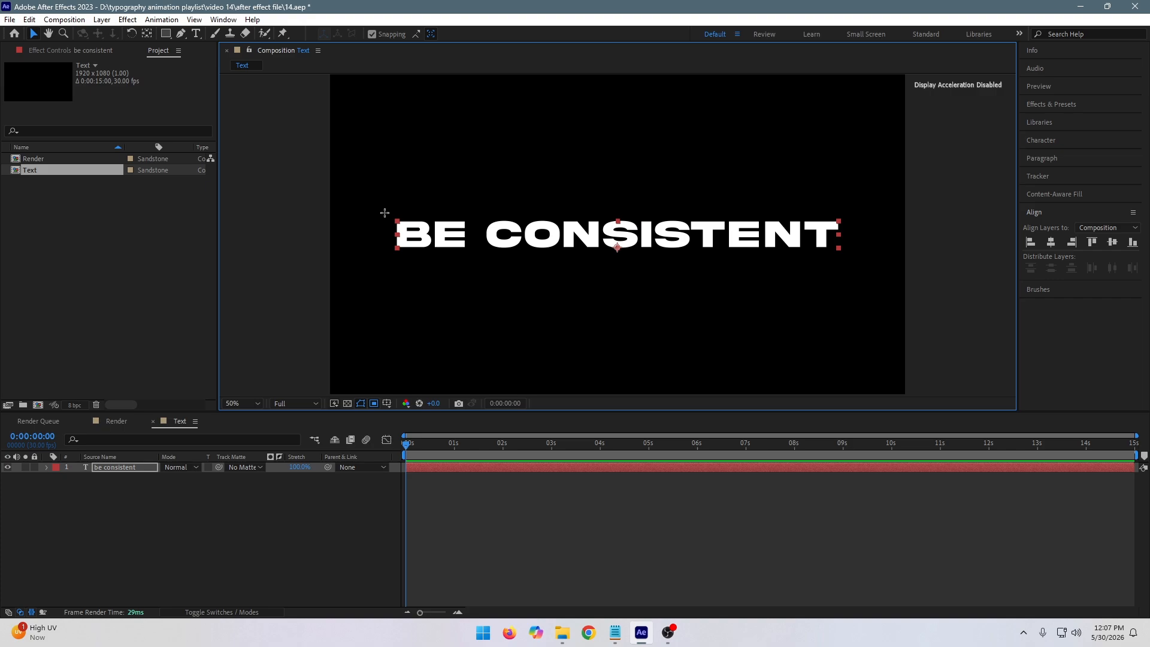
{"action": "left_click_drag", "start_coordinate": [385, 212], "coordinate": [846, 263]}
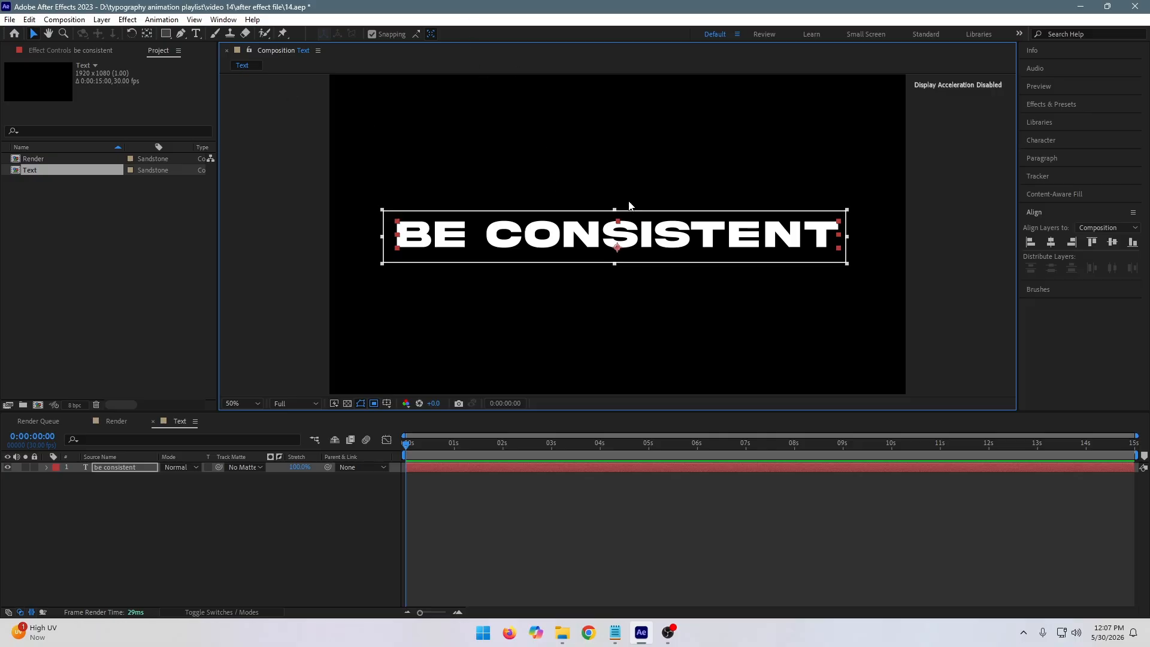
{"action": "left_click_drag", "start_coordinate": [614, 210], "coordinate": [614, 207]}
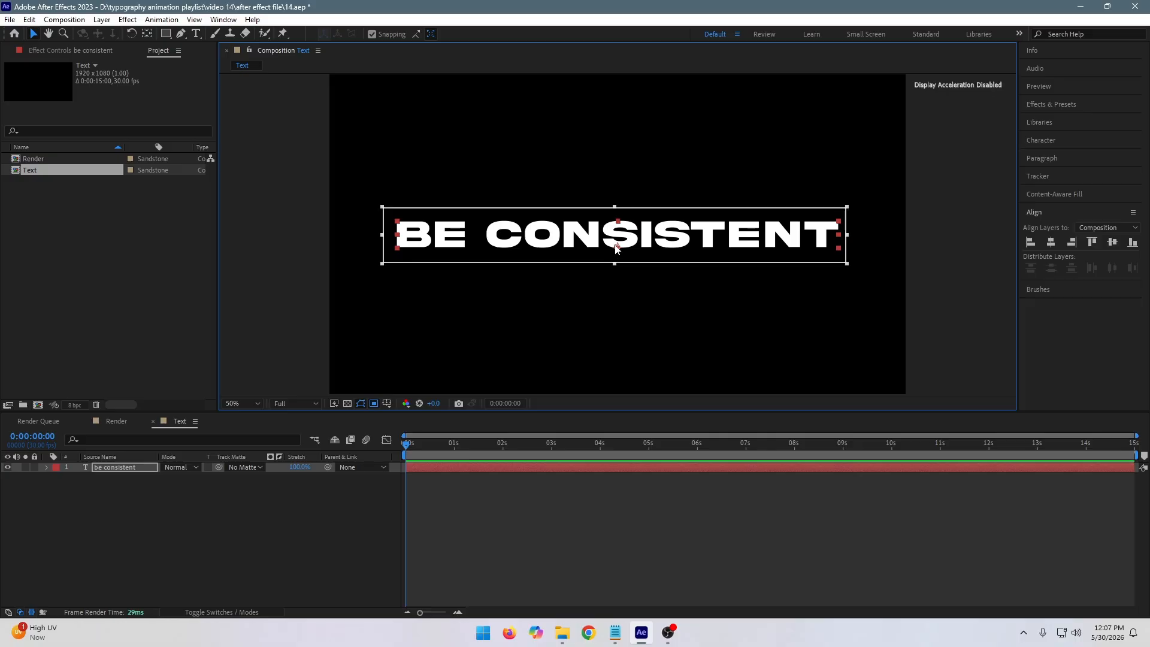
{"action": "left_click_drag", "start_coordinate": [614, 262], "coordinate": [617, 261]}
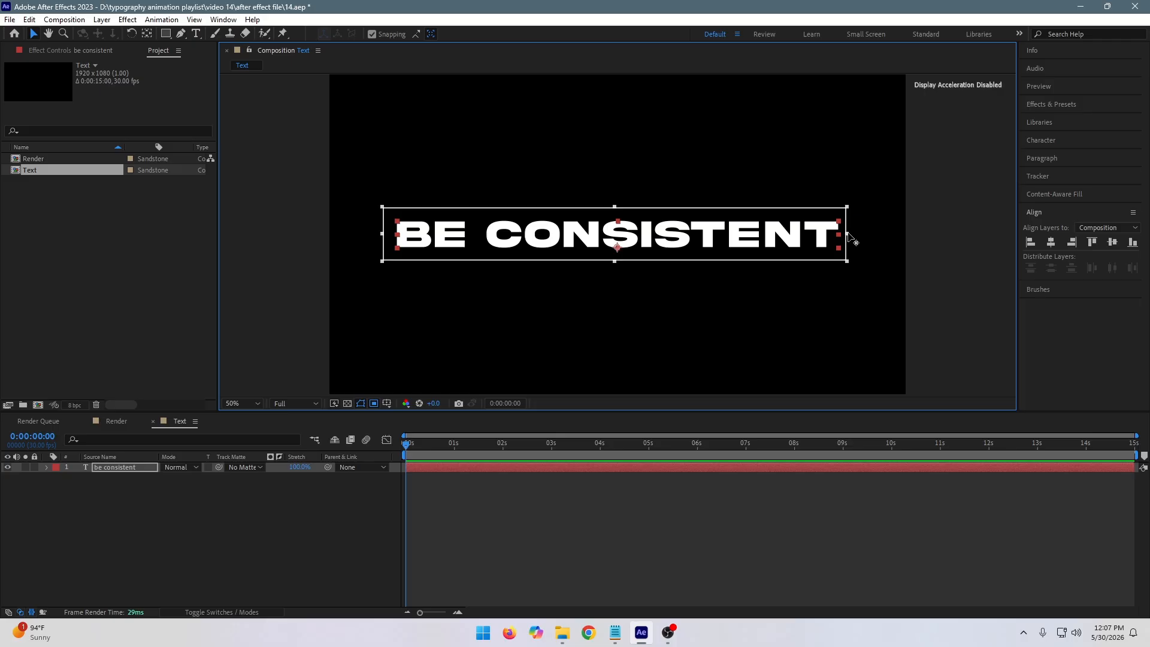
{"action": "left_click_drag", "start_coordinate": [847, 233], "coordinate": [850, 232]}
{"action": "scroll", "coordinate": [707, 221], "scroll_direction": "down", "scroll_amount": 2}
{"action": "scroll", "coordinate": [710, 219], "scroll_direction": "up", "scroll_amount": 2}
- Crop the Text composition to the region of interest and deselect the text layer
{"action": "left_click", "coordinate": [63, 21]}
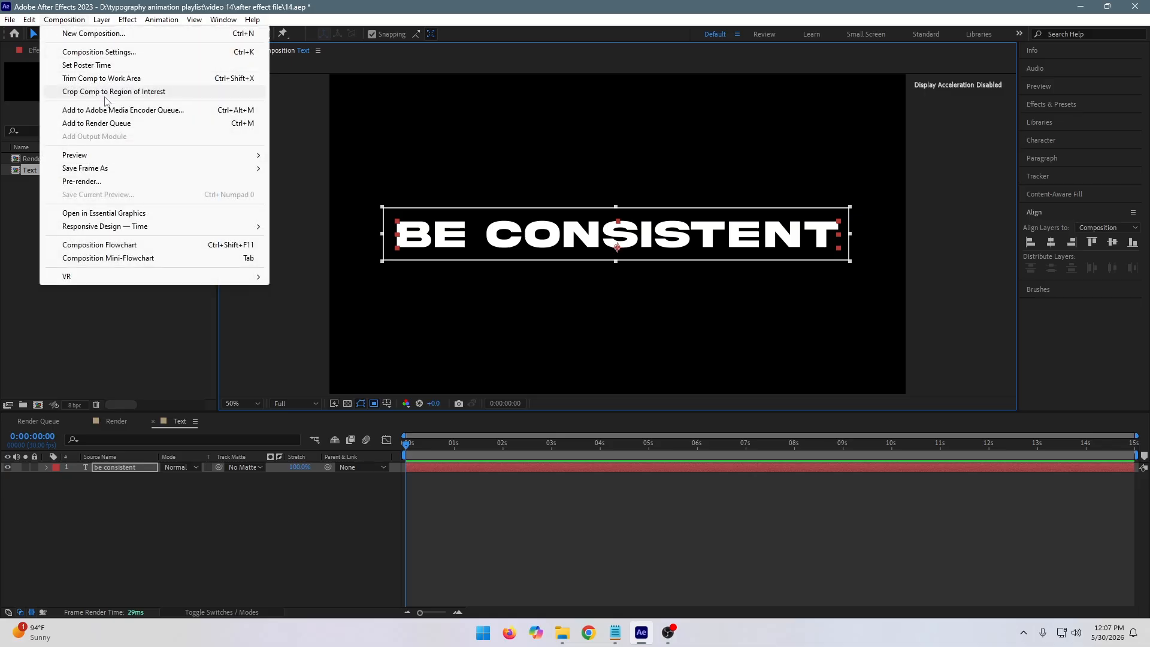
{"action": "left_click", "coordinate": [135, 92]}
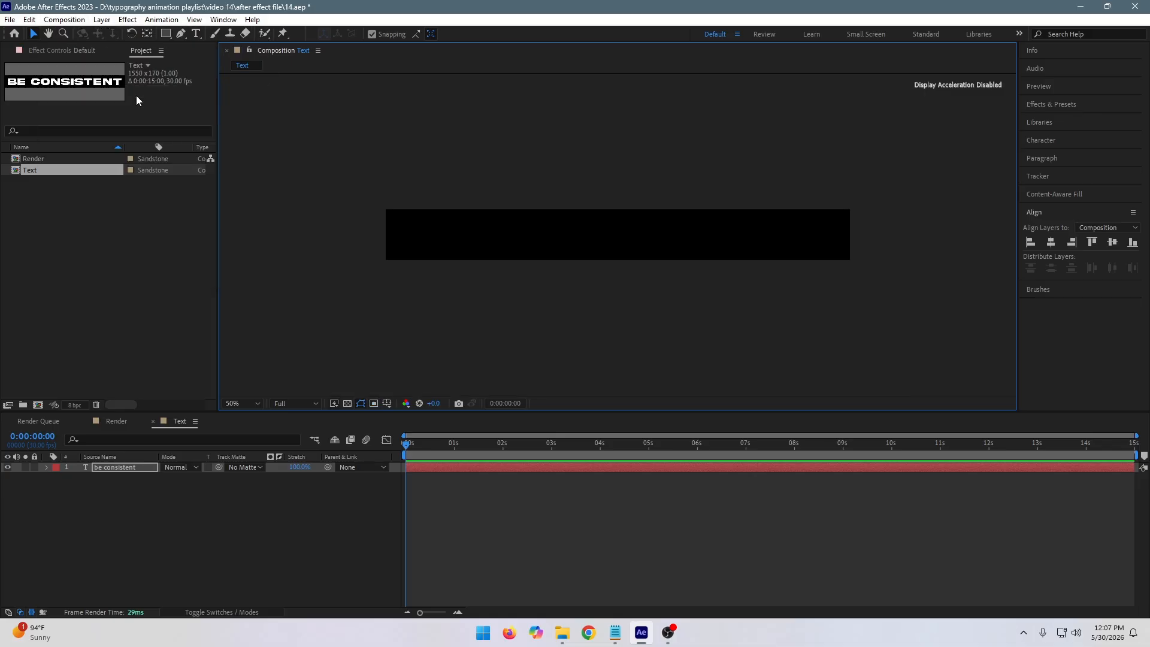
{"action": "left_click_drag", "start_coordinate": [372, 138], "coordinate": [958, 314]}
{"action": "left_click", "coordinate": [585, 290]}
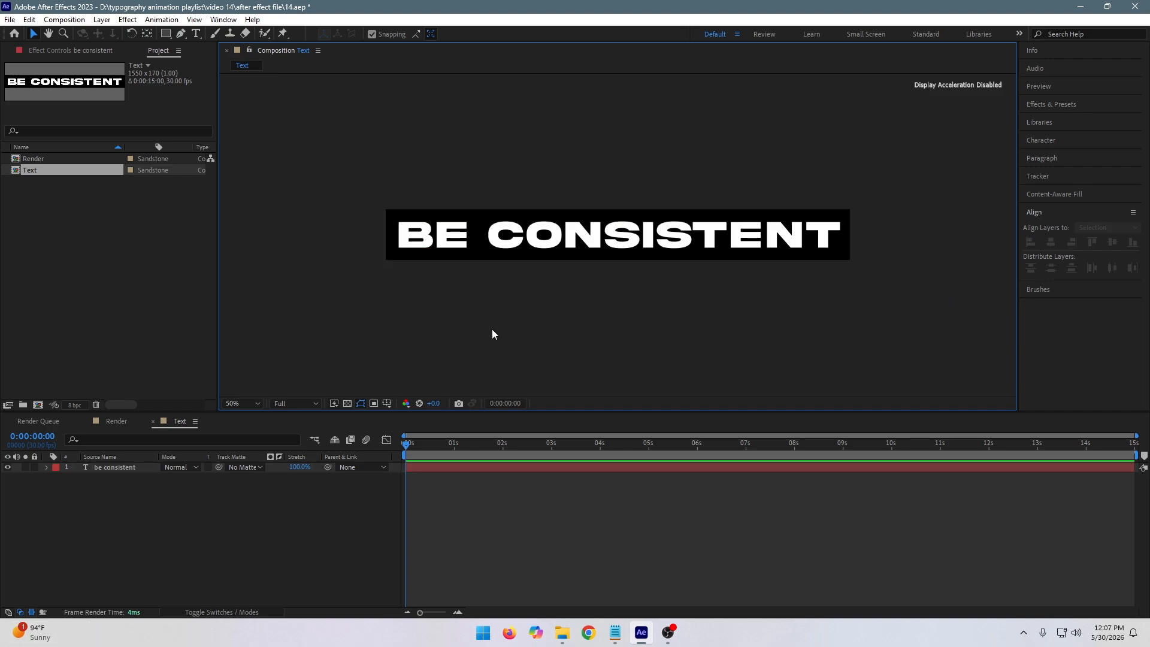
- Create a black 1550×170 px solid named bg and place it beneath the text layer
{"action": "left_click", "coordinate": [135, 506]}
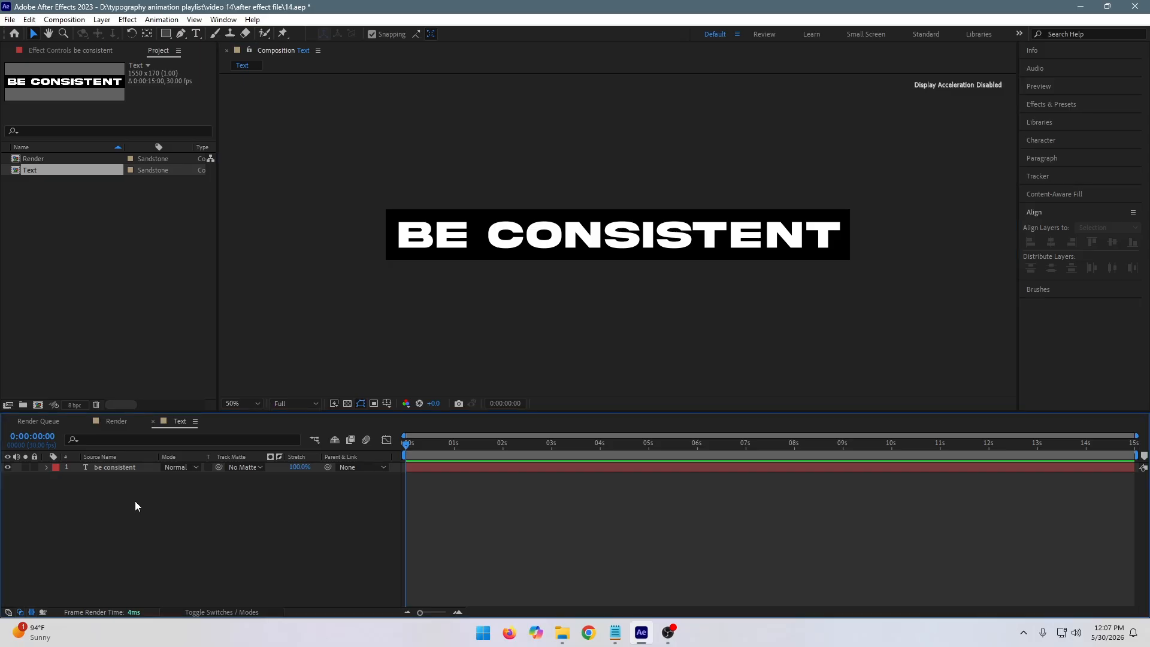
{"action": "key", "text": "ctrl+y"}
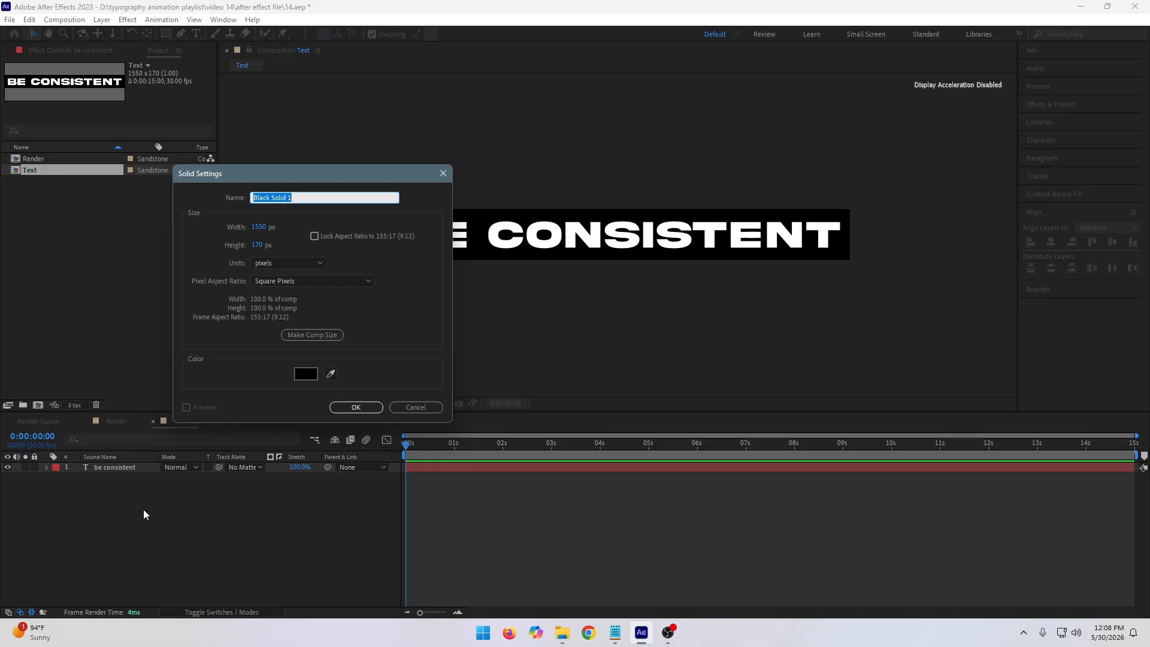
{"action": "type", "text": "bg"}
{"action": "key", "text": "Return"}
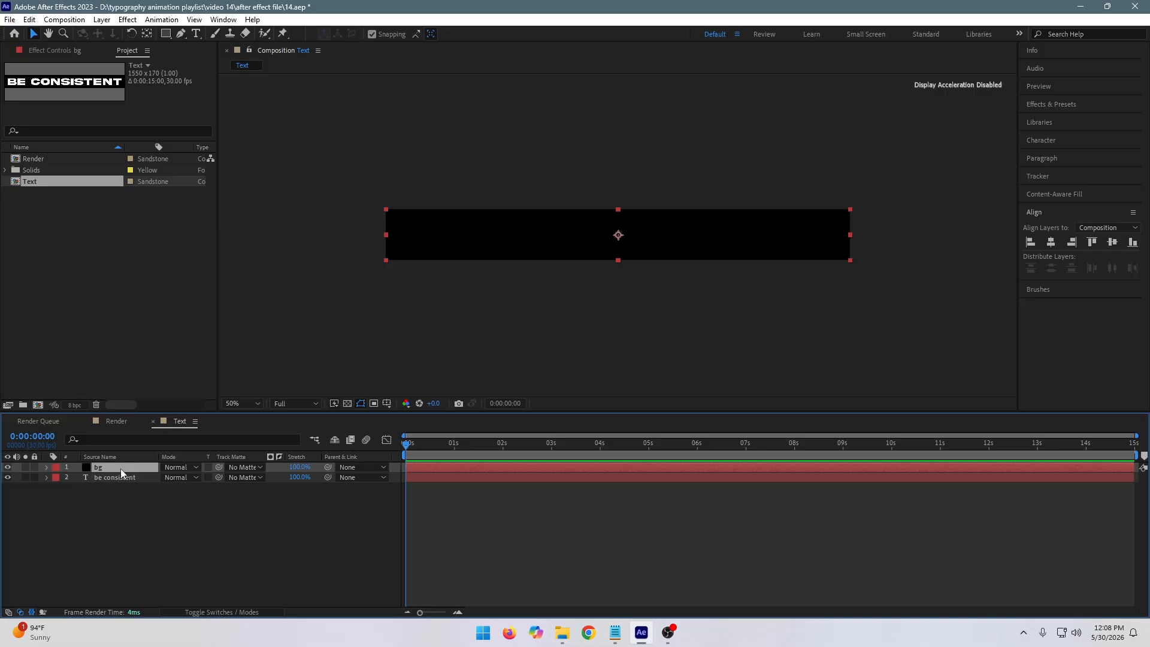
{"action": "left_click_drag", "start_coordinate": [120, 469], "coordinate": [120, 488]}
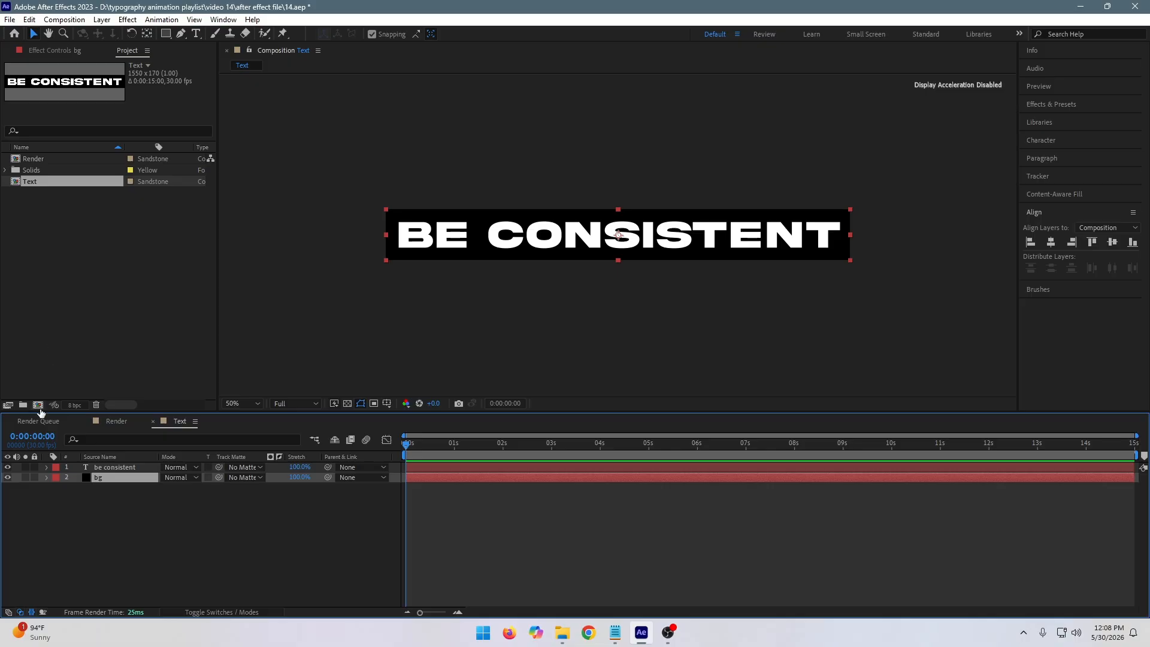
- Create a 1920×1080, 30 fps, 15-second composition named Repeat text and add the Text composition to it as a layer
{"action": "left_click", "coordinate": [39, 408]}
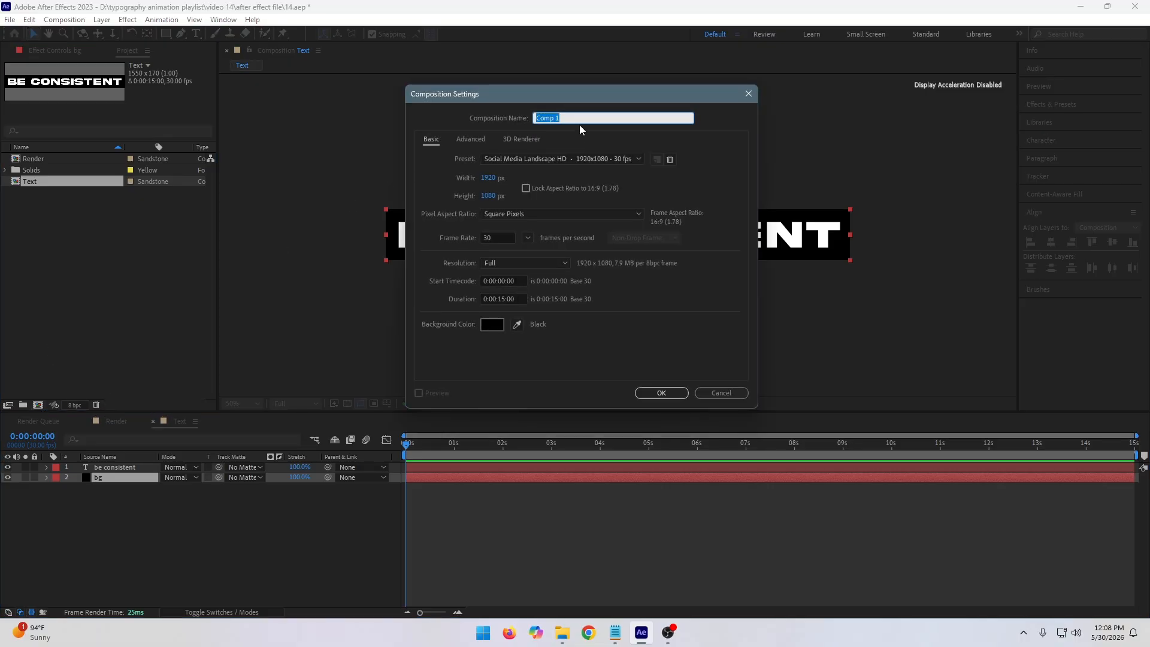
{"action": "type", "text": "Repeat text"}
{"action": "left_click", "coordinate": [645, 390]}
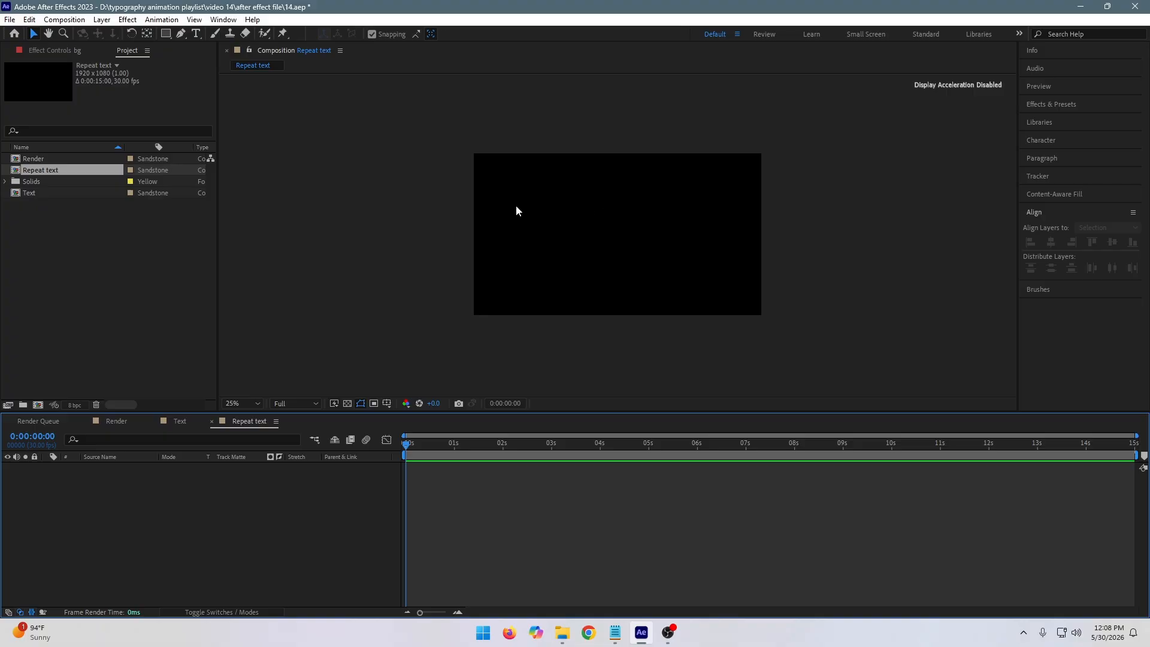
{"action": "left_click", "coordinate": [41, 195]}
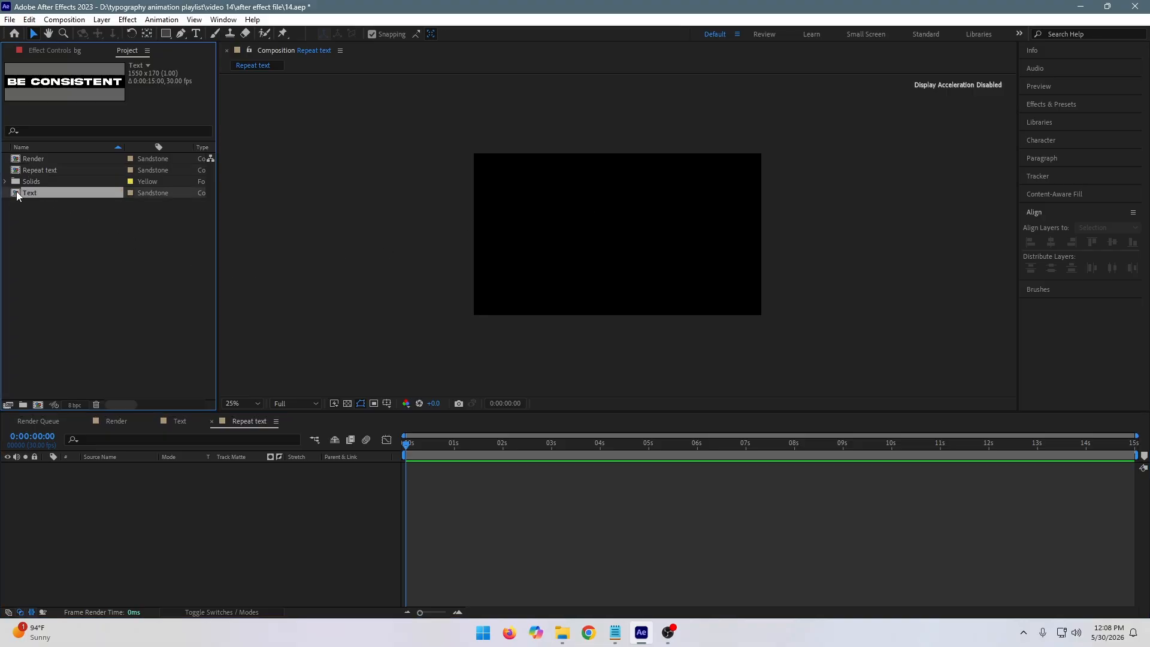
{"action": "left_click_drag", "start_coordinate": [33, 193], "coordinate": [131, 508]}
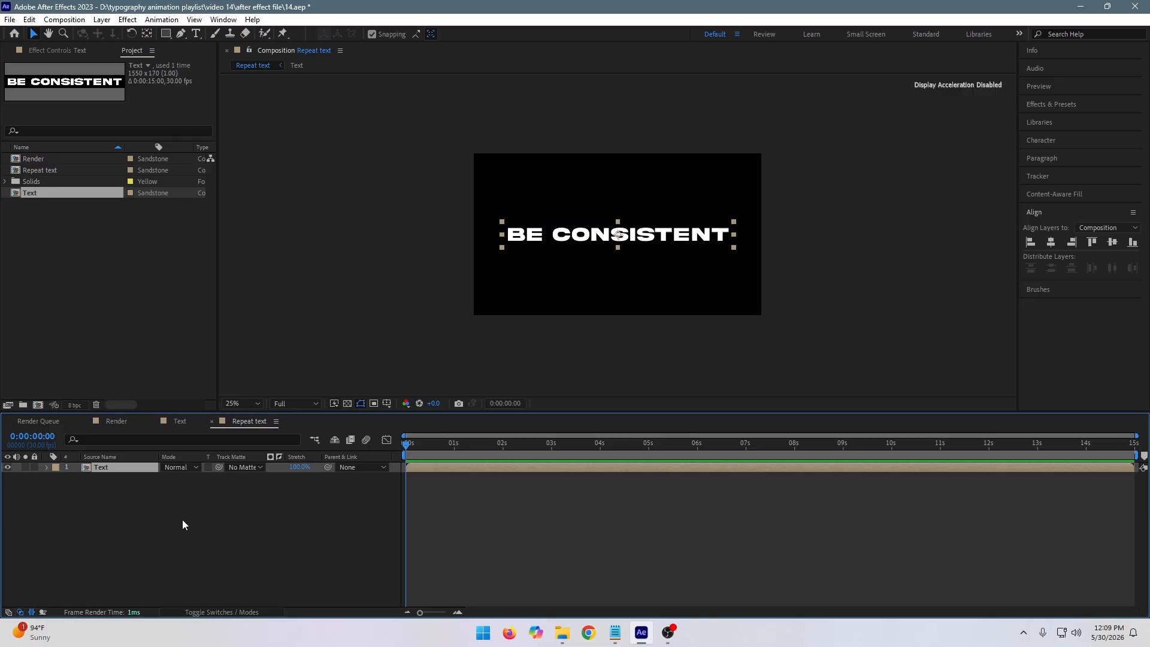
- Apply the Tint effect to the Text layer and swap its black and white mapping colors
{"action": "key", "text": "ctrl+space"}
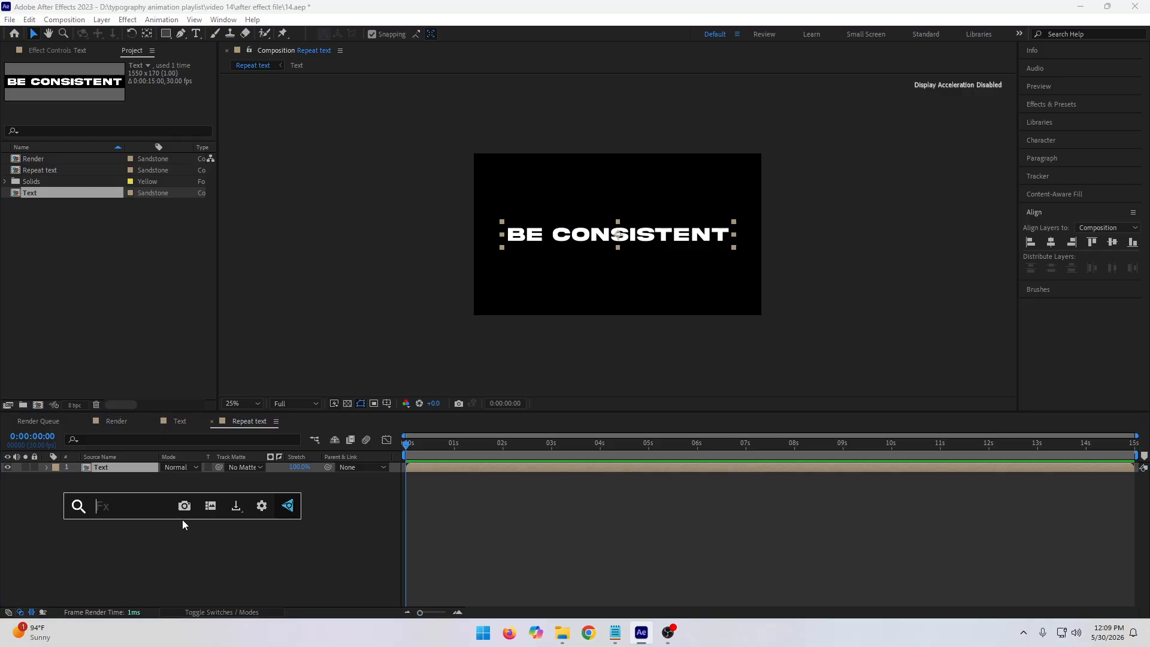
{"action": "type", "text": "tint"}
{"action": "key", "text": "Return"}
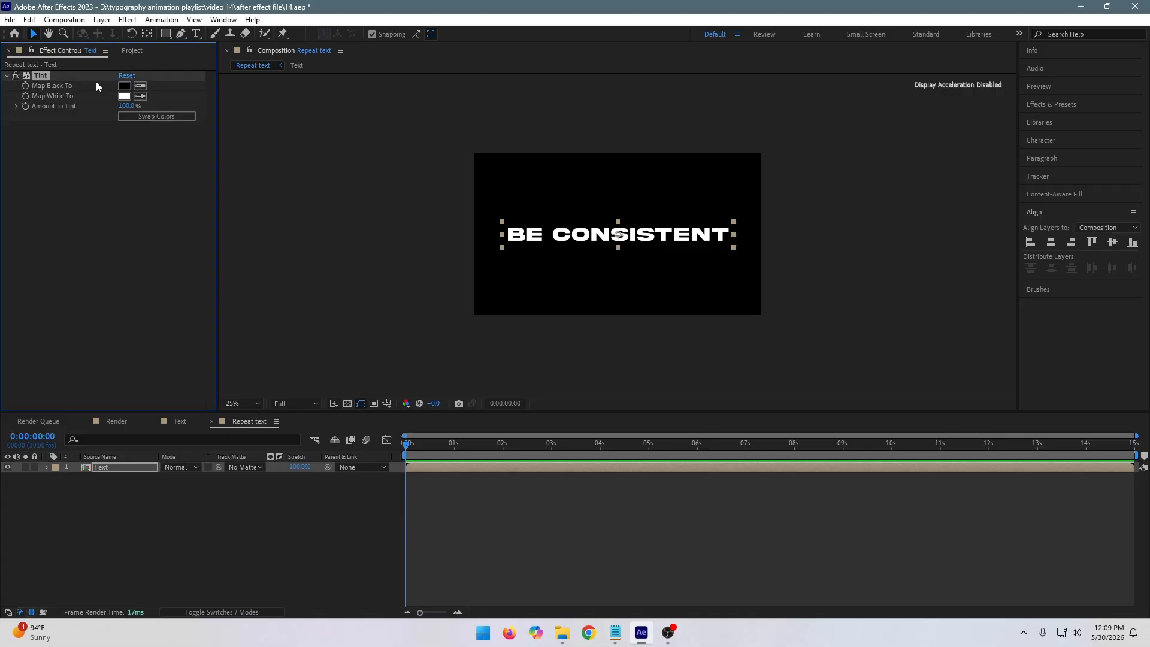
{"action": "left_click", "coordinate": [145, 117]}
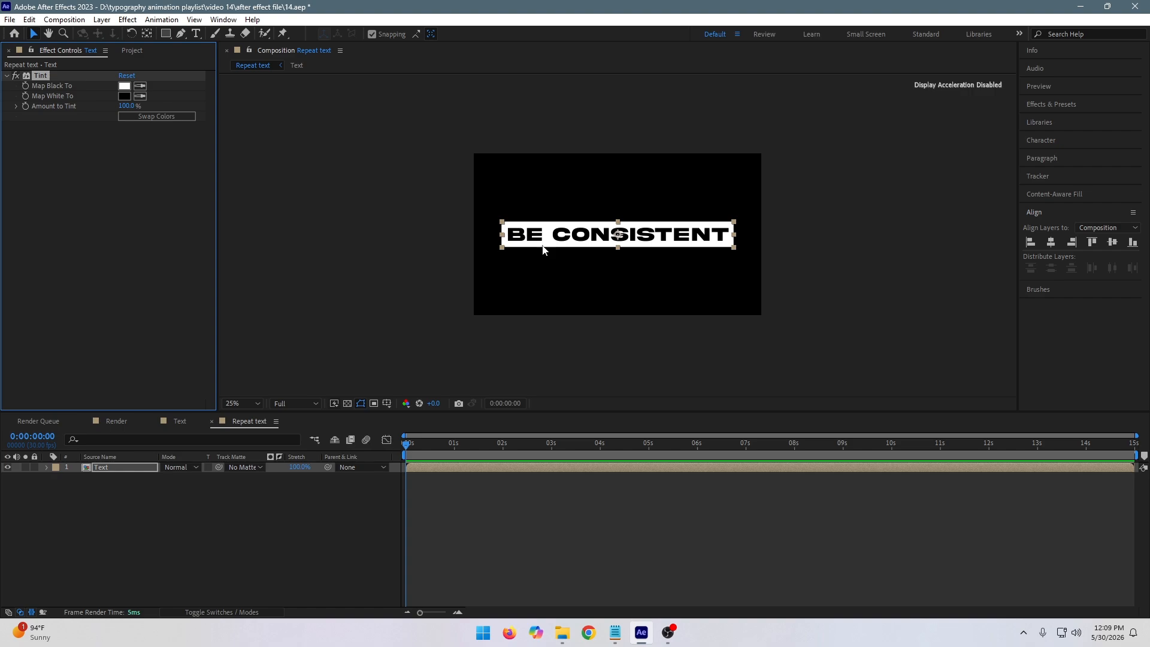
- Duplicate the Text layer and snap the copy's lower edge to the original's upper edge, stacking it directly above
{"action": "key", "text": "comma"}
{"action": "key", "text": "period"}
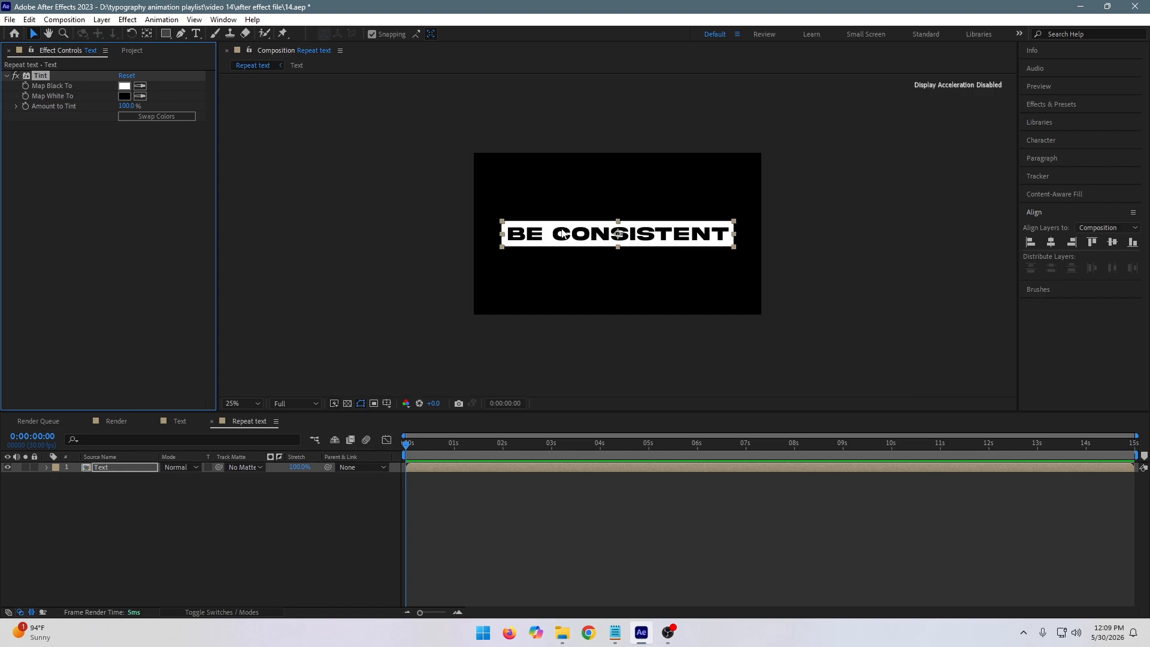
{"action": "key", "text": "period"}
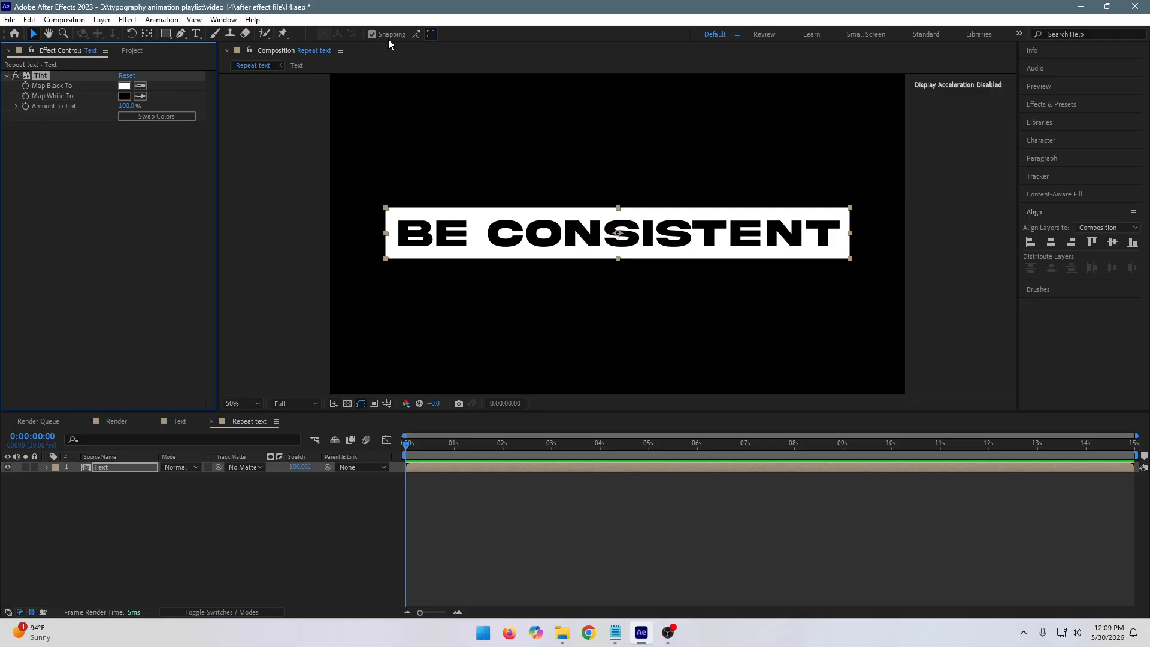
{"action": "left_click", "coordinate": [536, 243]}
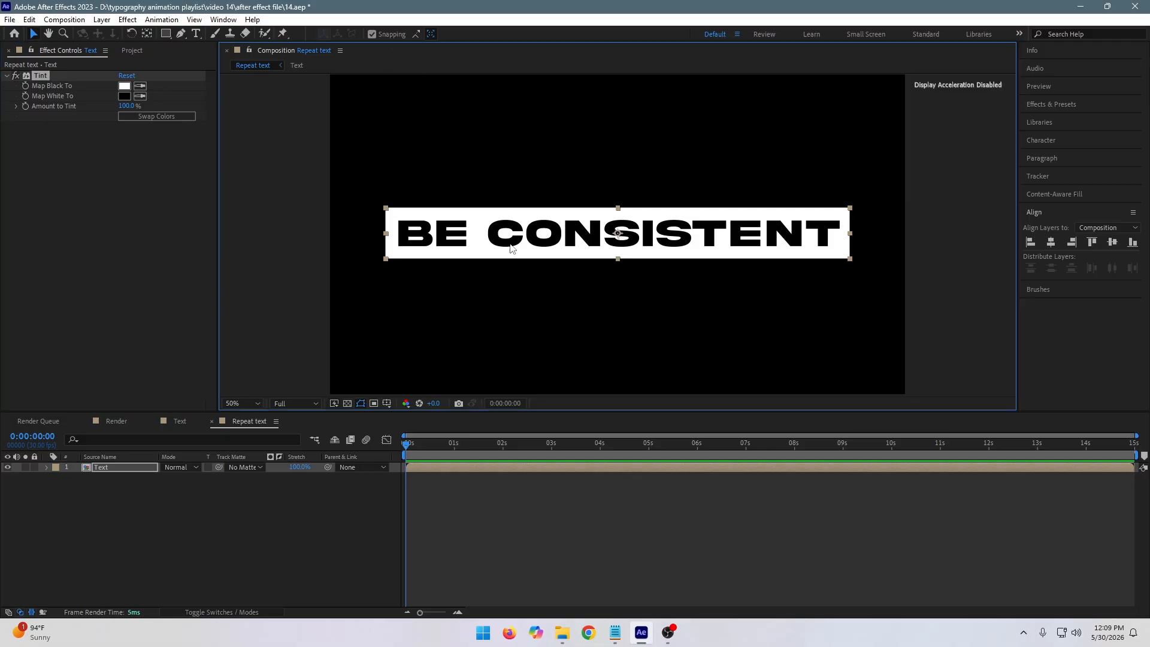
{"action": "left_click", "coordinate": [104, 468]}
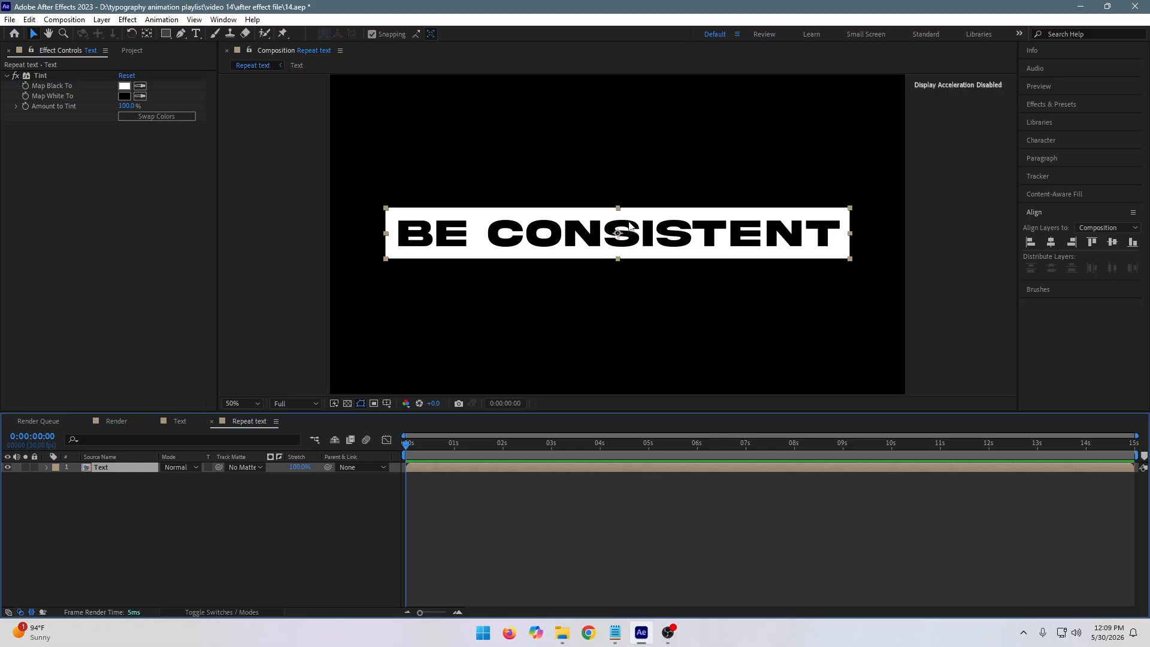
{"action": "key", "text": "ctrl+d"}
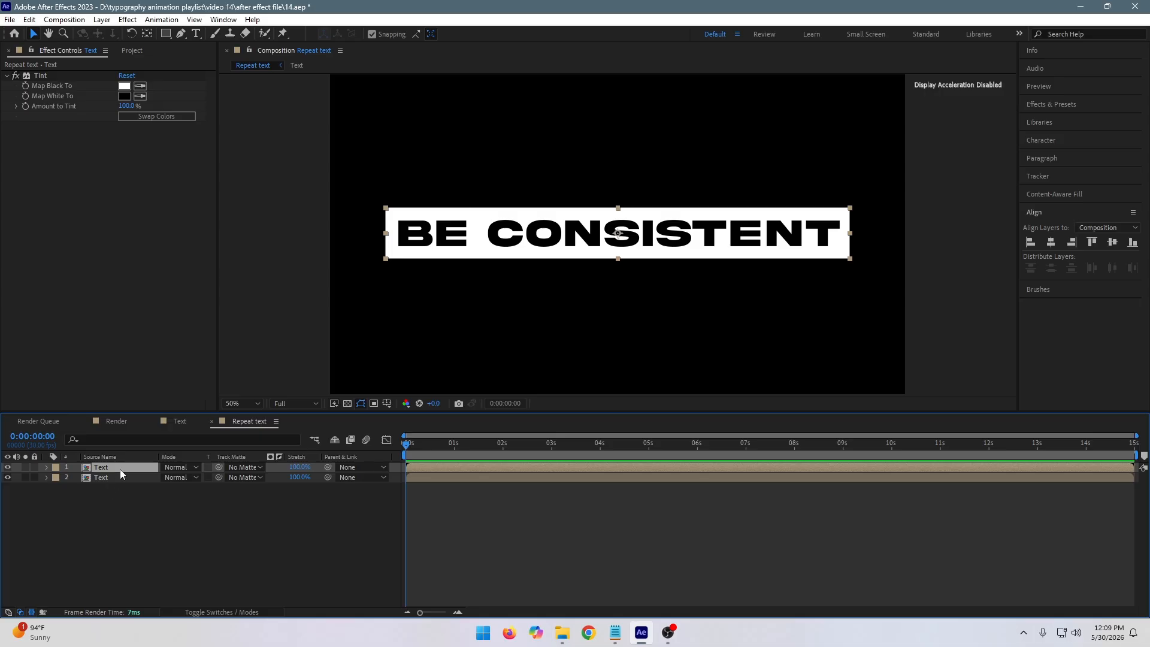
{"action": "key", "text": "period"}
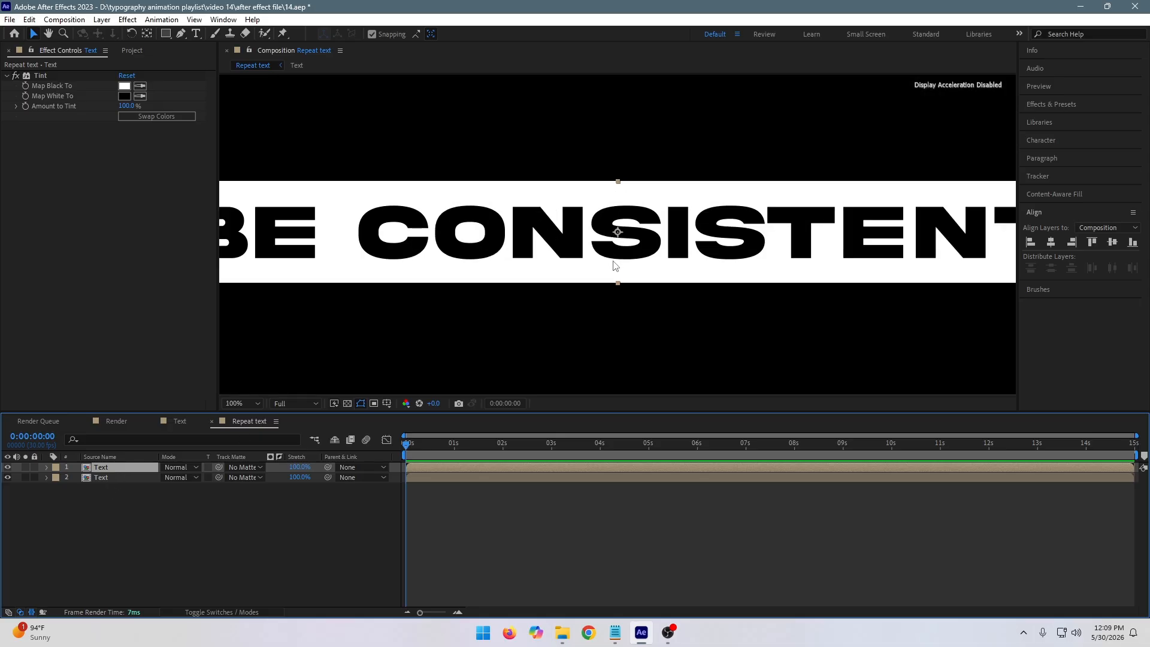
{"action": "left_click_drag", "start_coordinate": [618, 270], "coordinate": [617, 177]}
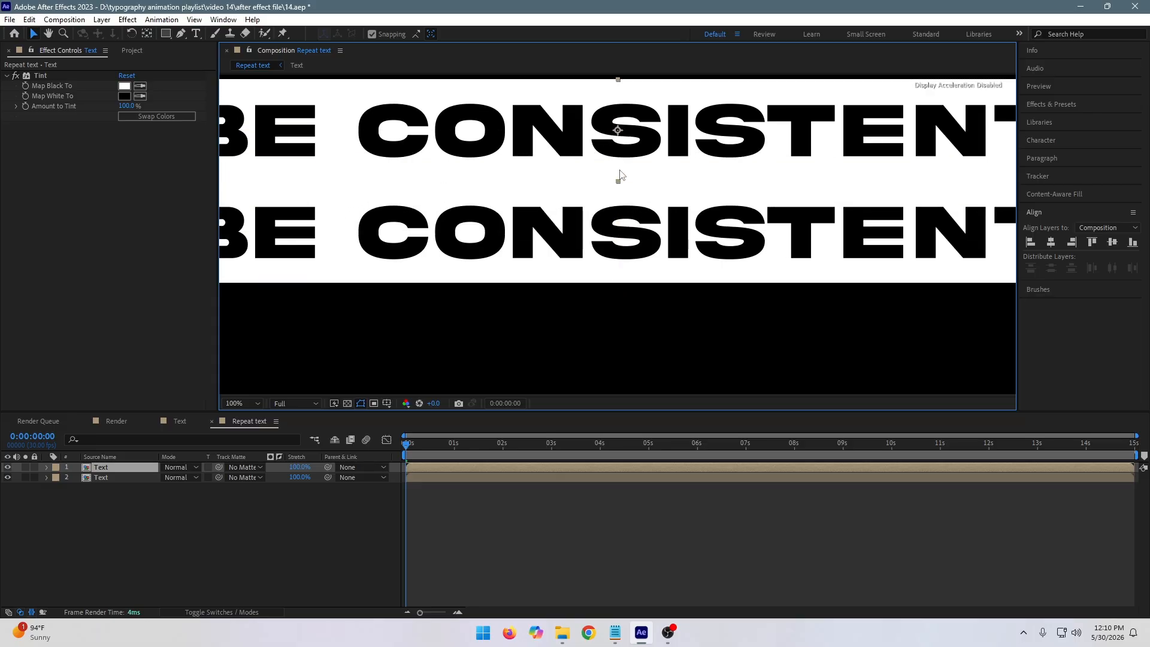
- Duplicate the original centred Text layer and snap the copy directly beneath it as a third row
{"action": "left_click", "coordinate": [628, 232]}
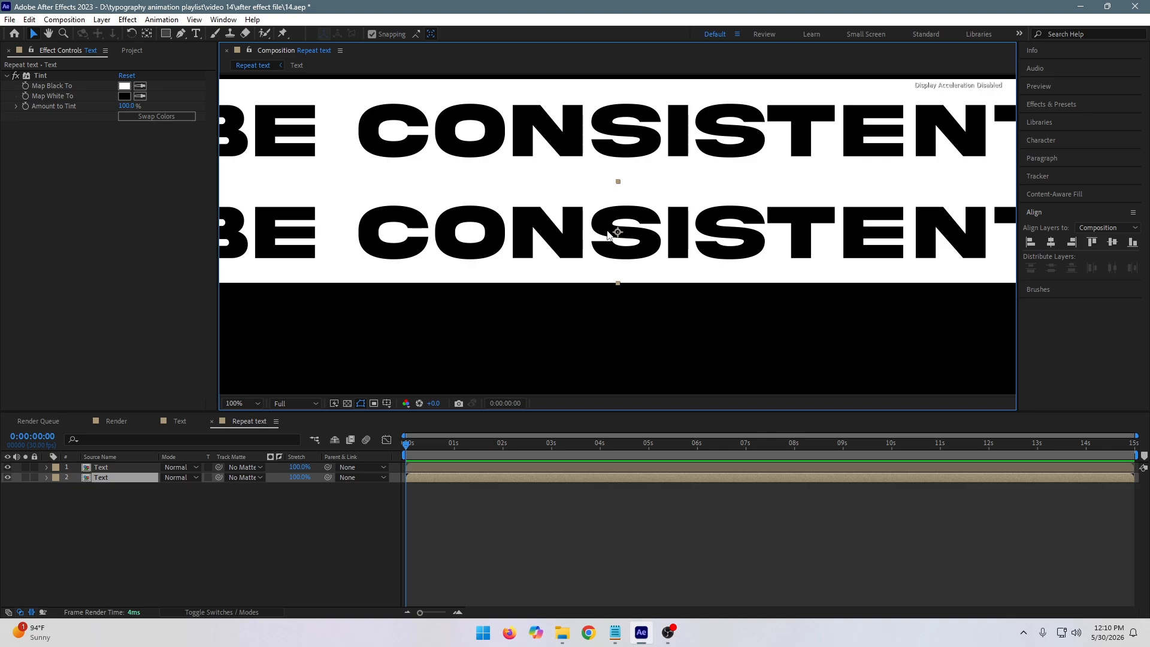
{"action": "key", "text": "ctrl+d"}
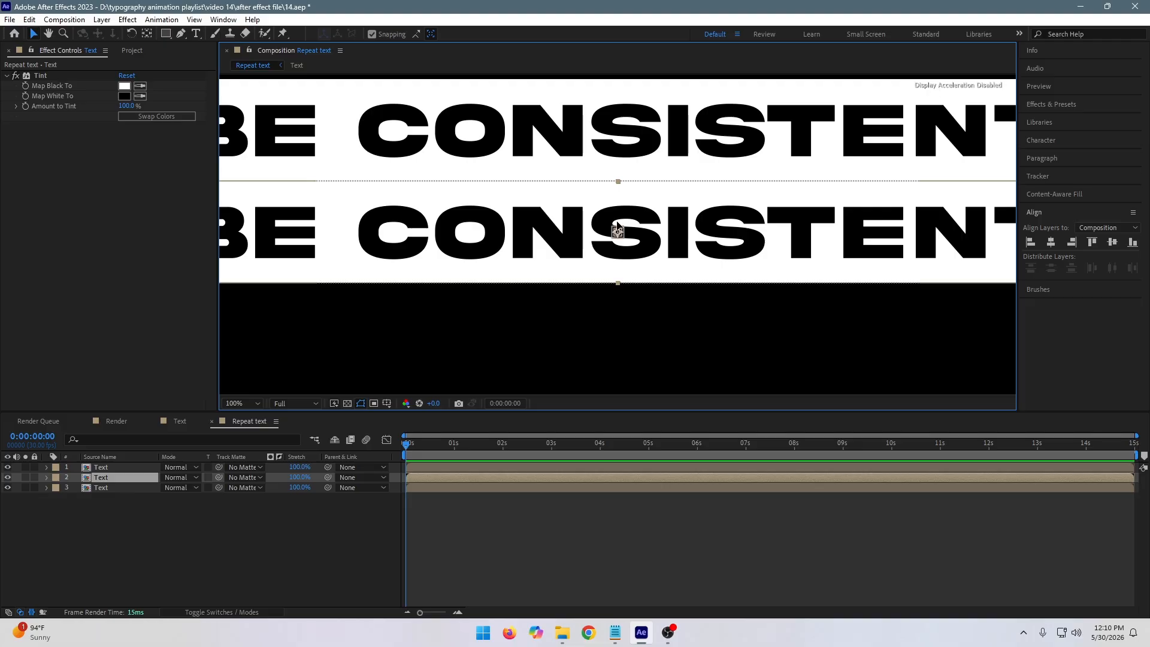
{"action": "left_click_drag", "start_coordinate": [618, 225], "coordinate": [617, 286]}
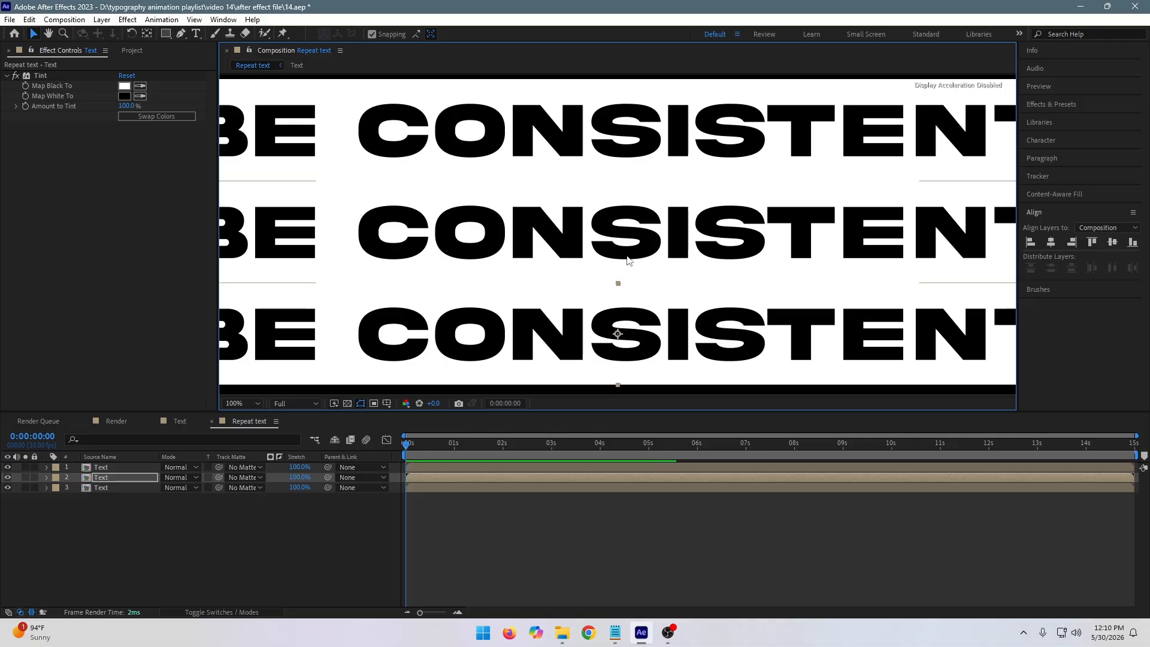
- Duplicate the lowest text strip and align the copy flush below it as a fourth row
{"action": "scroll", "coordinate": [627, 257], "scroll_direction": "down", "scroll_amount": 1}
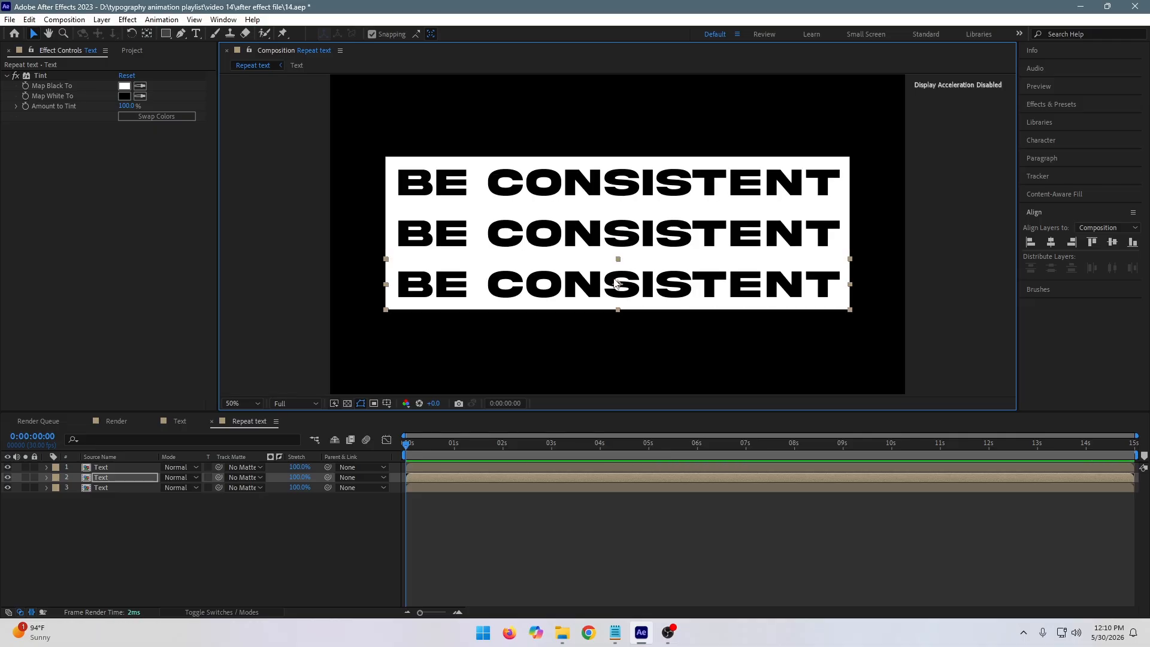
{"action": "key", "text": "ctrl+d"}
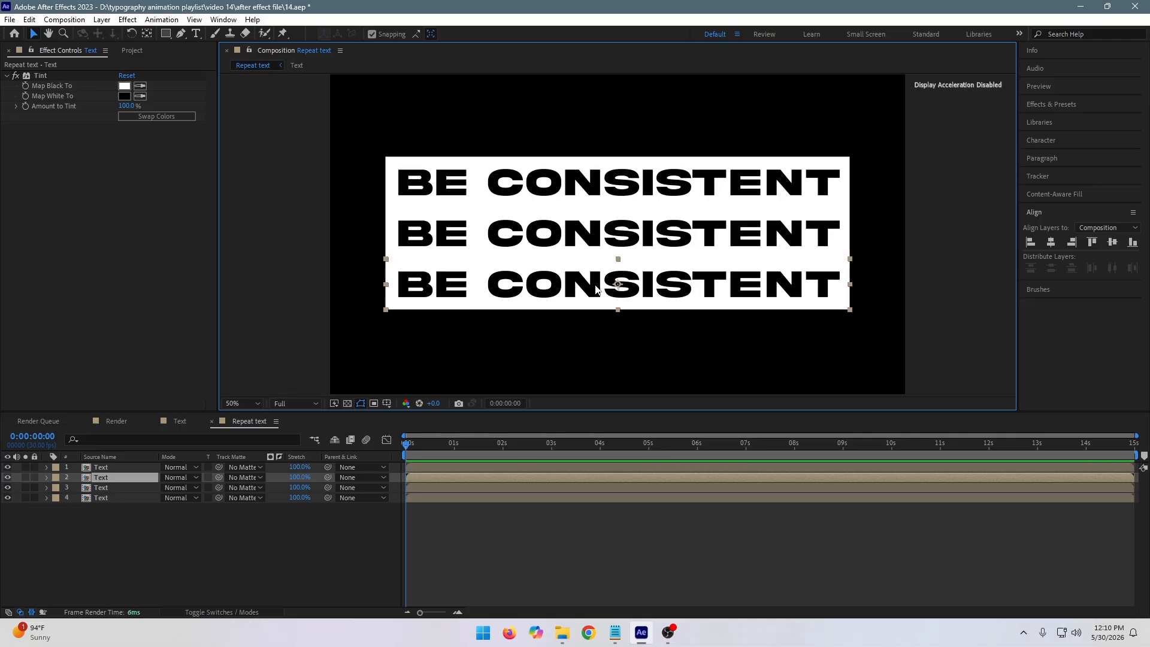
{"action": "left_click_drag", "start_coordinate": [618, 285], "coordinate": [622, 333]}
{"action": "scroll", "coordinate": [619, 327], "scroll_direction": "up", "scroll_amount": 4}
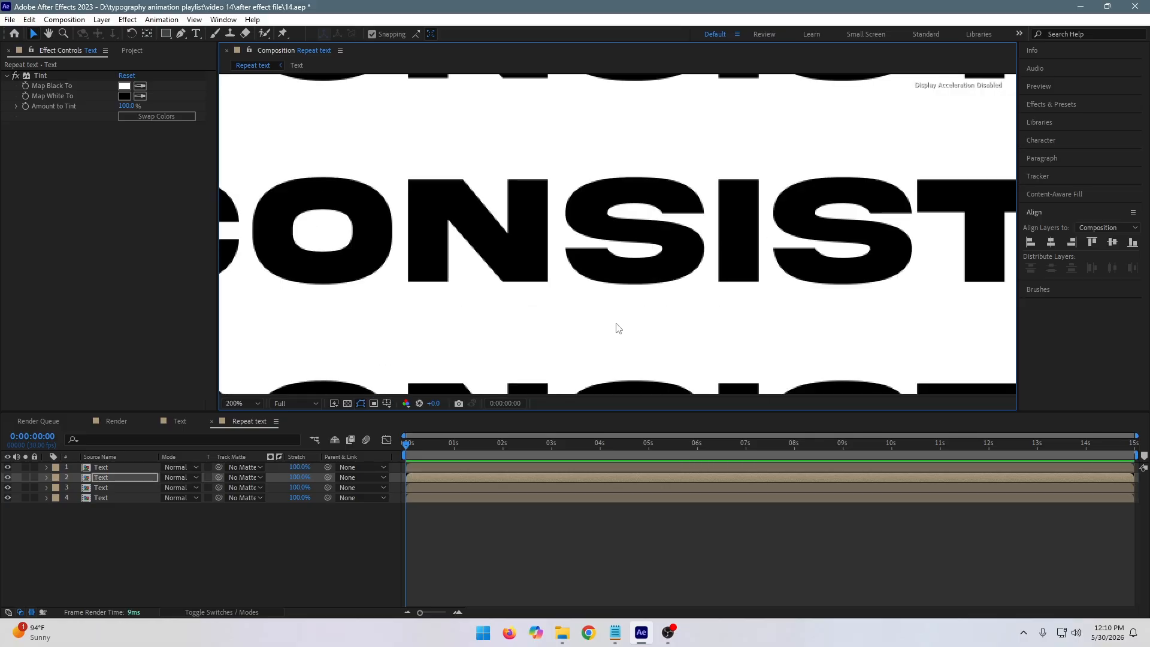
{"action": "scroll", "coordinate": [622, 313], "scroll_direction": "down", "scroll_amount": 2}
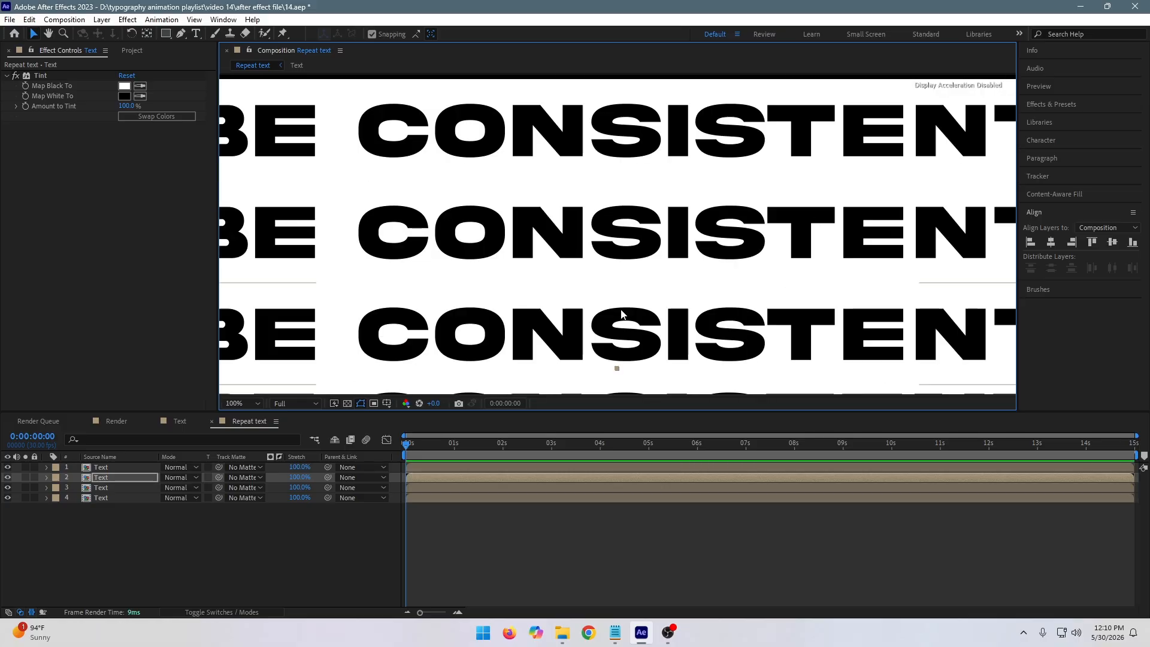
{"action": "scroll", "coordinate": [621, 310], "scroll_direction": "down", "scroll_amount": 1}
{"action": "left_click_drag", "start_coordinate": [617, 323], "coordinate": [618, 333]}
{"action": "scroll", "coordinate": [619, 334], "scroll_direction": "up", "scroll_amount": 1}
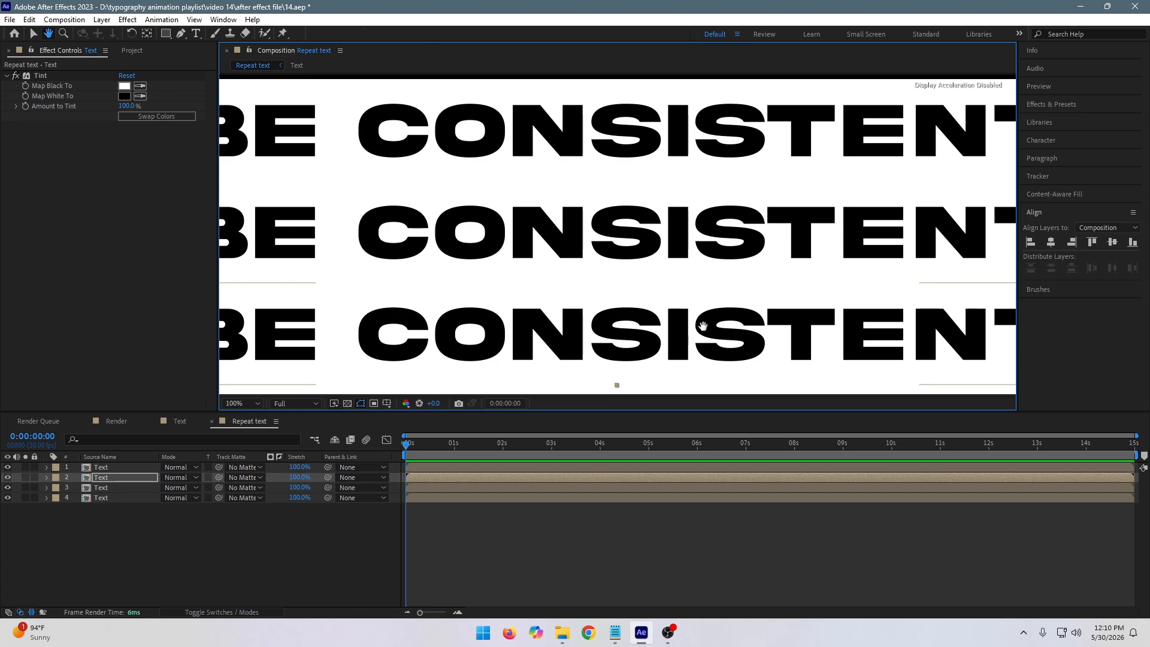
- Duplicate the lowest strip again and snap the copy beneath it so it reaches the composition's lower edge
{"action": "left_click_drag", "start_coordinate": [704, 331], "coordinate": [600, 208]}
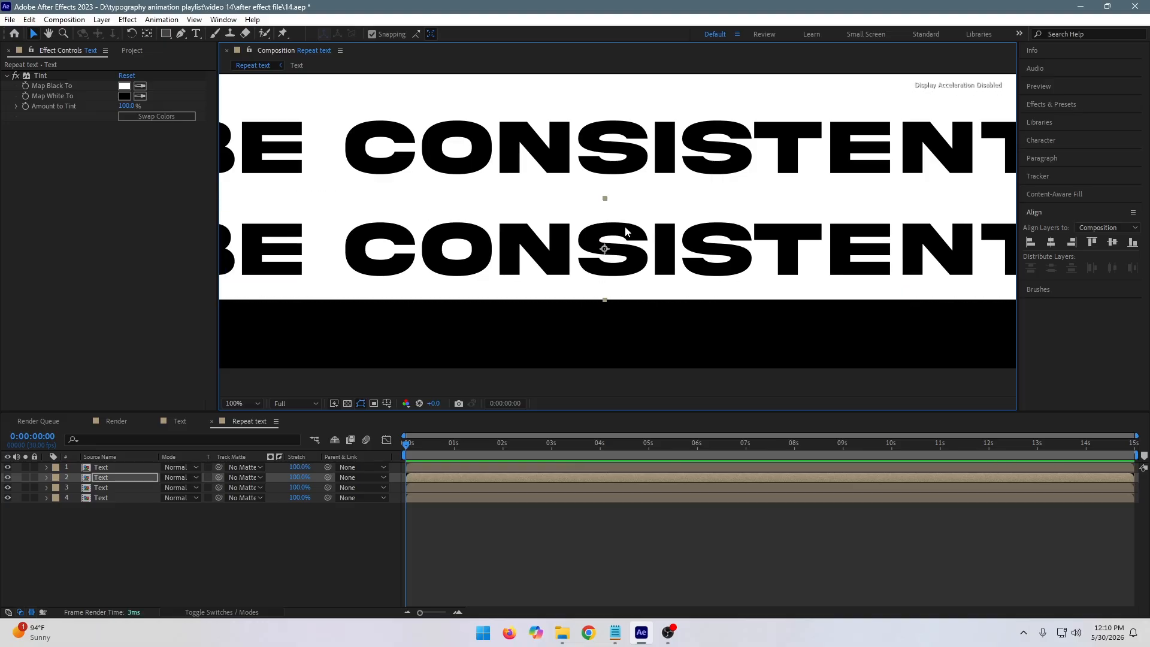
{"action": "key", "text": "ctrl+d"}
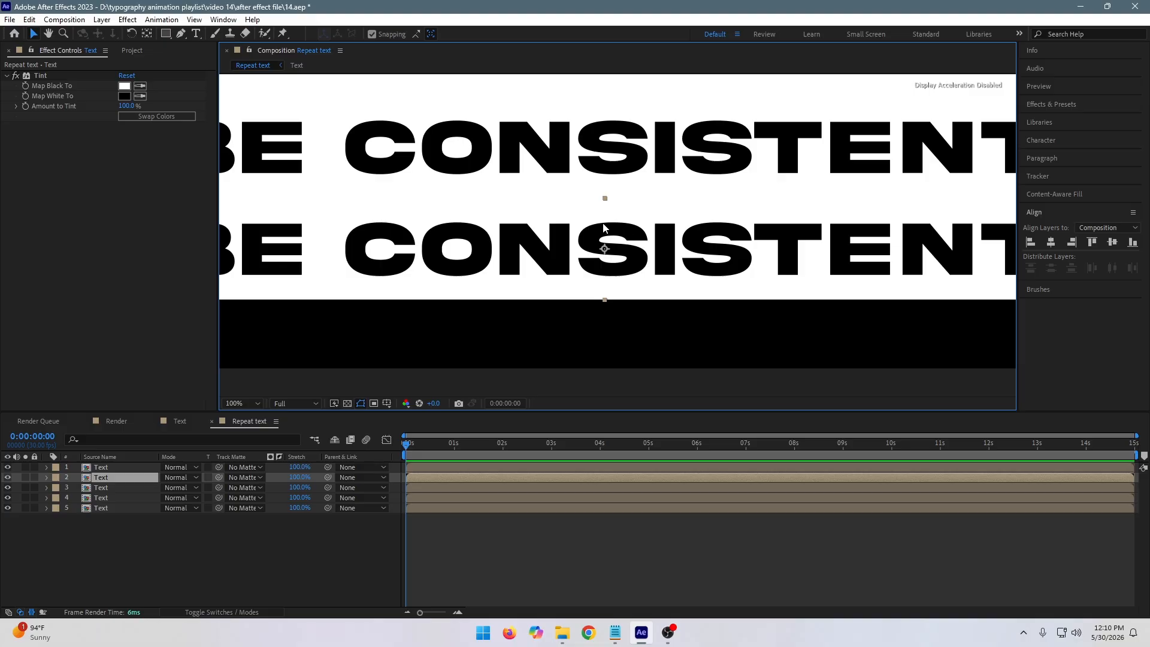
{"action": "left_click_drag", "start_coordinate": [605, 228], "coordinate": [607, 328]}
- Duplicate the uppermost text strip and snap the copy flush above it as a sixth row
{"action": "key", "text": "comma"}
{"action": "key", "text": "comma"}
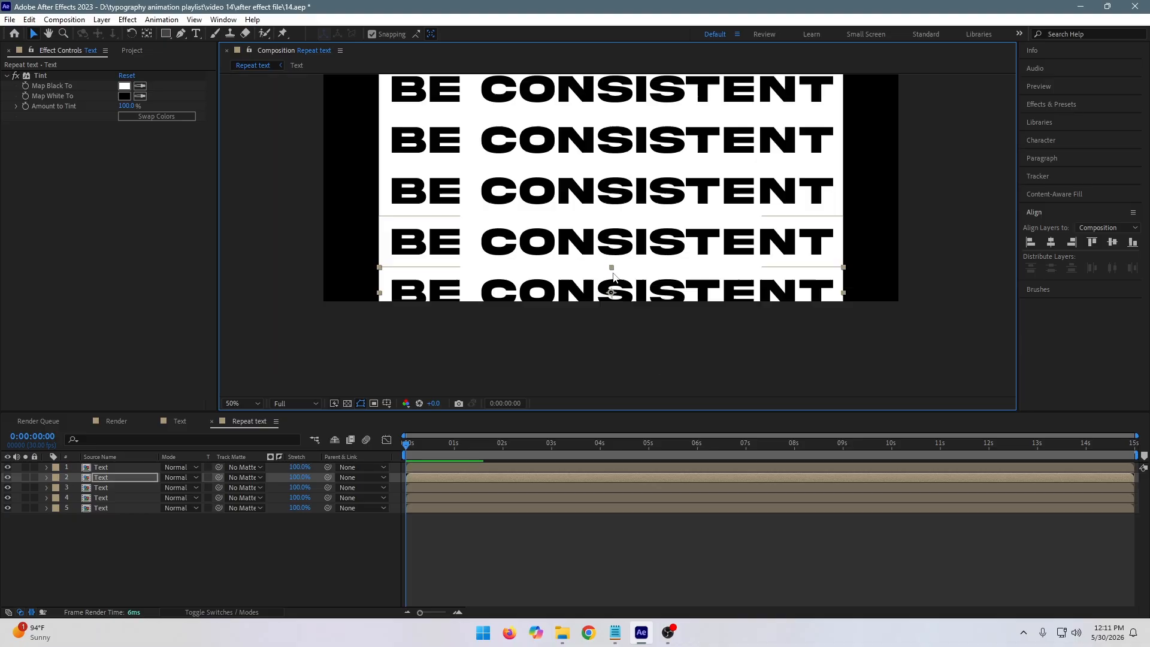
{"action": "key", "text": "comma"}
{"action": "left_click", "coordinate": [629, 160]}
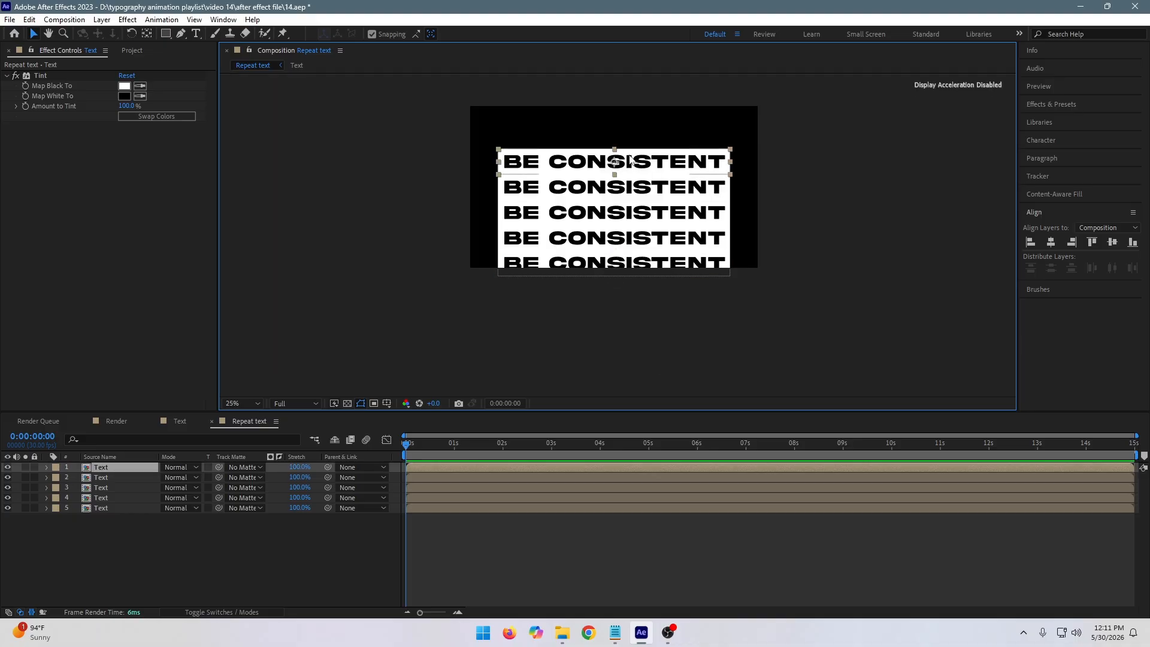
{"action": "key", "text": "ctrl+d"}
{"action": "key", "text": "period"}
{"action": "key", "text": "period"}
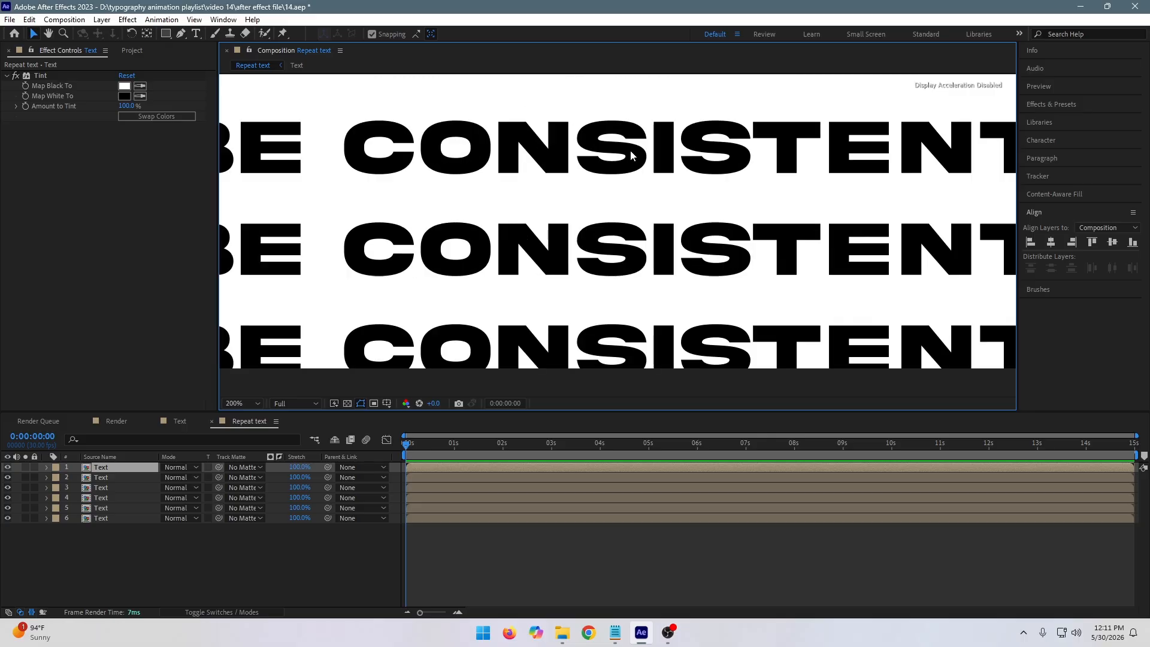
{"action": "key", "text": "period"}
{"action": "key", "text": "comma"}
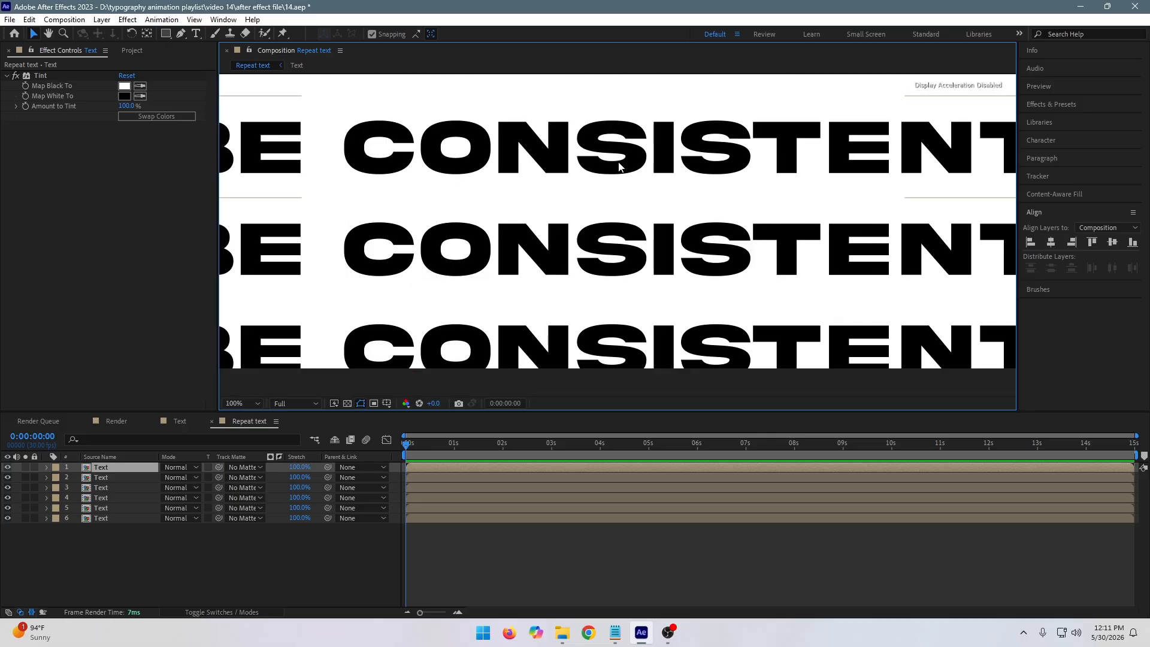
{"action": "key", "text": "space"}
{"action": "left_click_drag", "start_coordinate": [646, 144], "coordinate": [629, 421]}
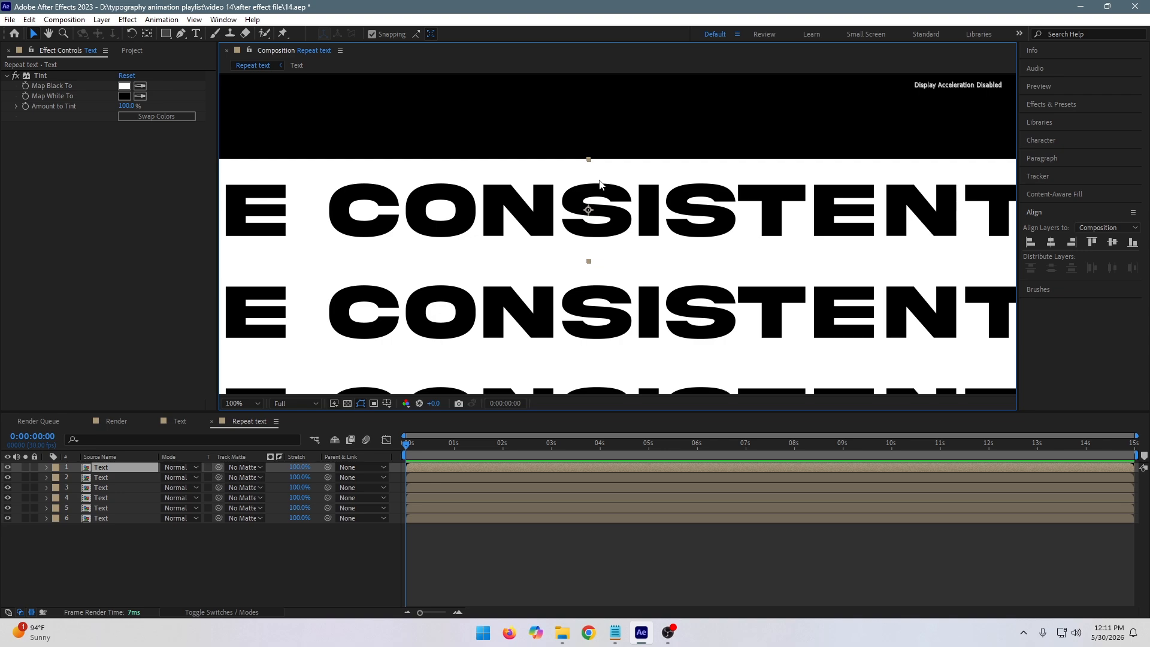
{"action": "left_click_drag", "start_coordinate": [591, 192], "coordinate": [591, 141]}
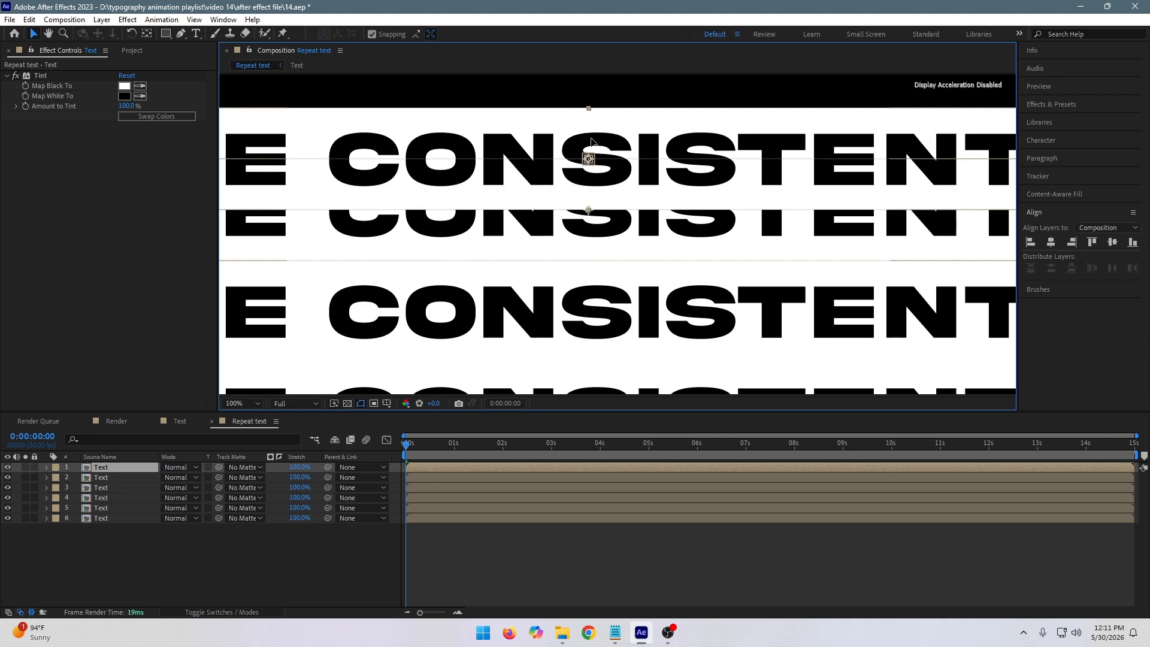
{"action": "left_click_drag", "start_coordinate": [589, 202], "coordinate": [593, 146]}
- Duplicate the new uppermost strip, snap the copy above it to fill the frame's height, and deselect all layers
{"action": "scroll", "coordinate": [605, 146], "scroll_direction": "down", "scroll_amount": 2}
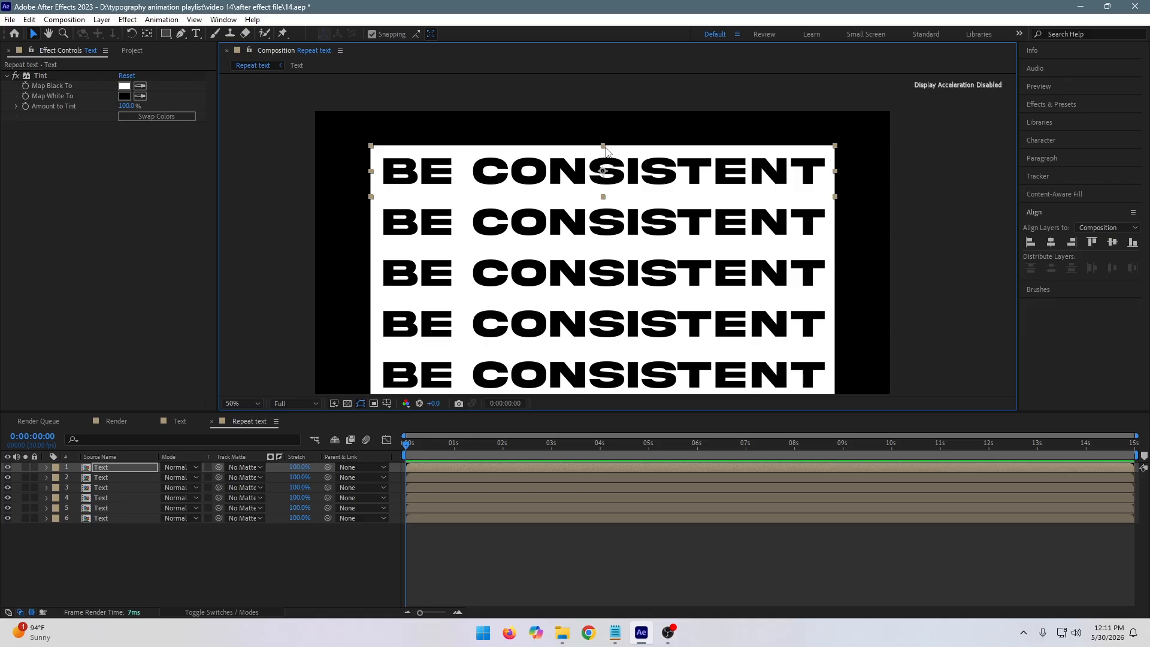
{"action": "key", "text": "ctrl+d"}
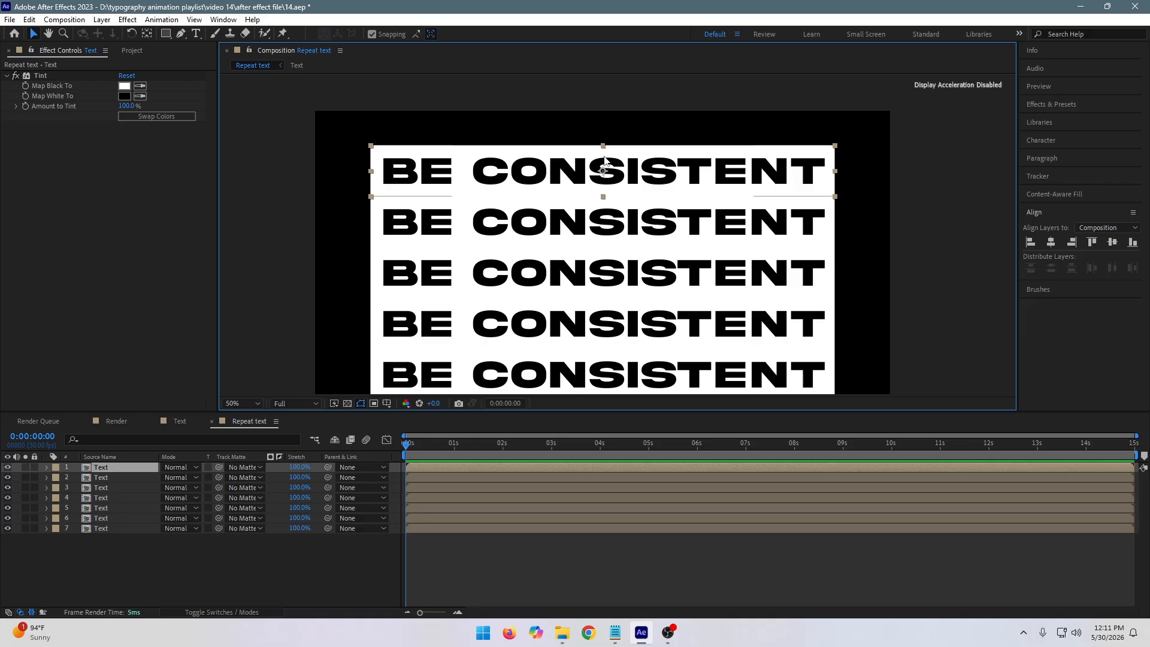
{"action": "left_click_drag", "start_coordinate": [607, 191], "coordinate": [609, 147]}
{"action": "scroll", "coordinate": [683, 149], "scroll_direction": "down", "scroll_amount": 2}
{"action": "left_click_drag", "start_coordinate": [796, 142], "coordinate": [509, 354]}
{"action": "left_click", "coordinate": [796, 225]}
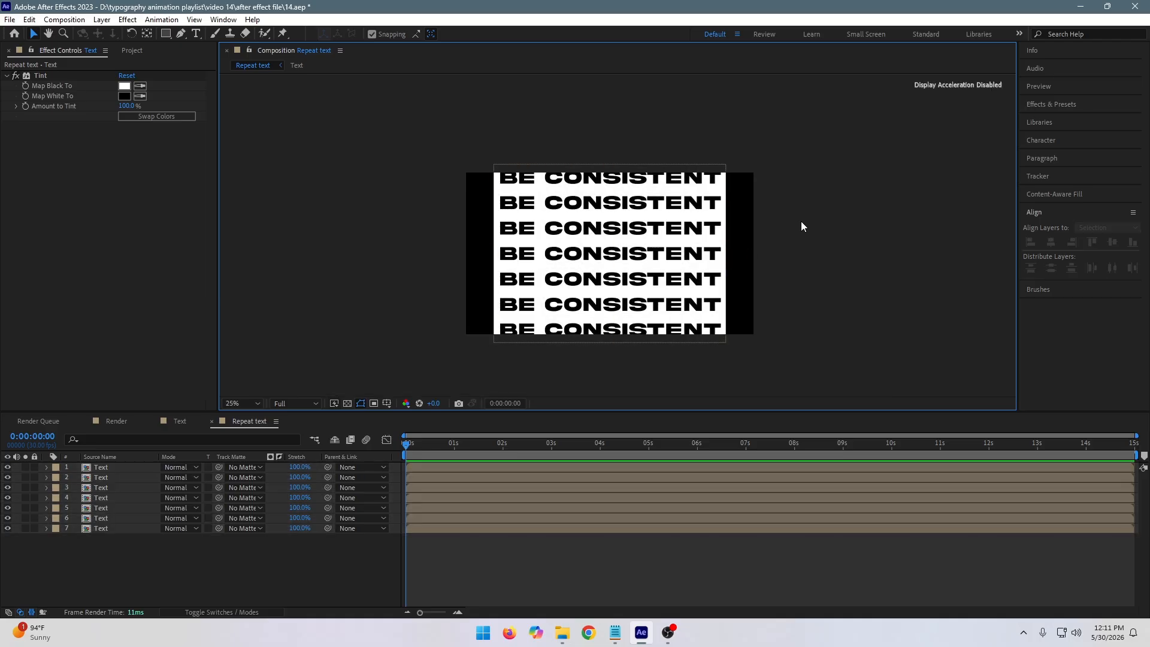
- Swap the Tint colors on the second, fourth and sixth text strips from the top so black and white rows alternate
{"action": "left_click", "coordinate": [569, 187]}
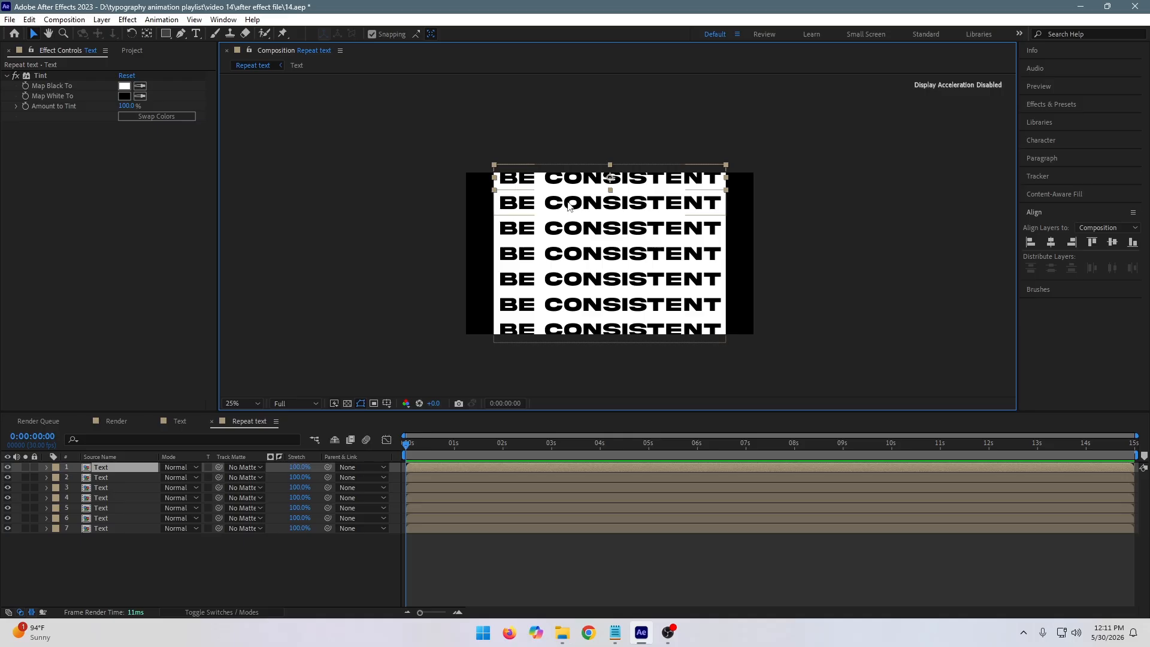
{"action": "left_click", "coordinate": [569, 206]}
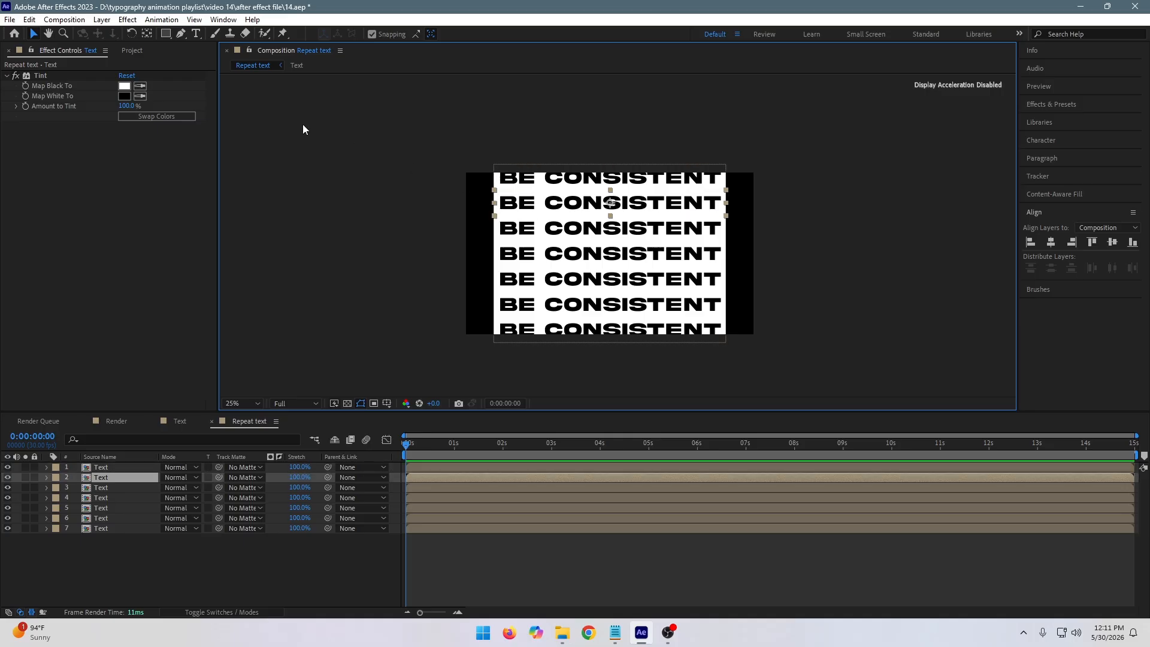
{"action": "left_click", "coordinate": [185, 116]}
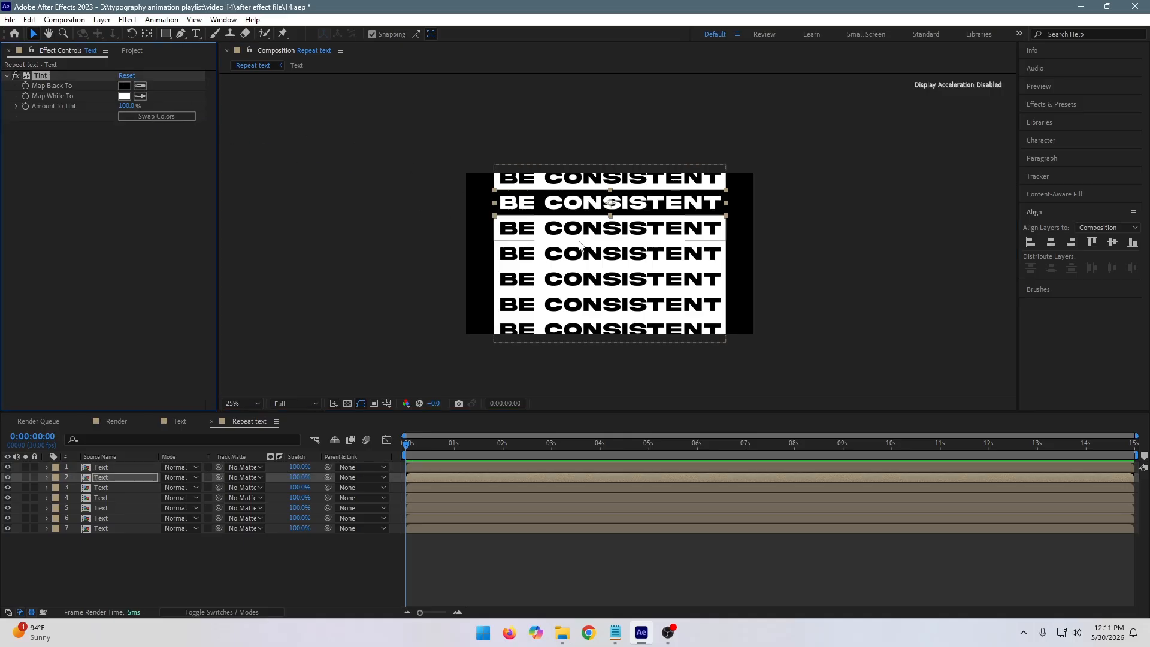
{"action": "left_click", "coordinate": [598, 261]}
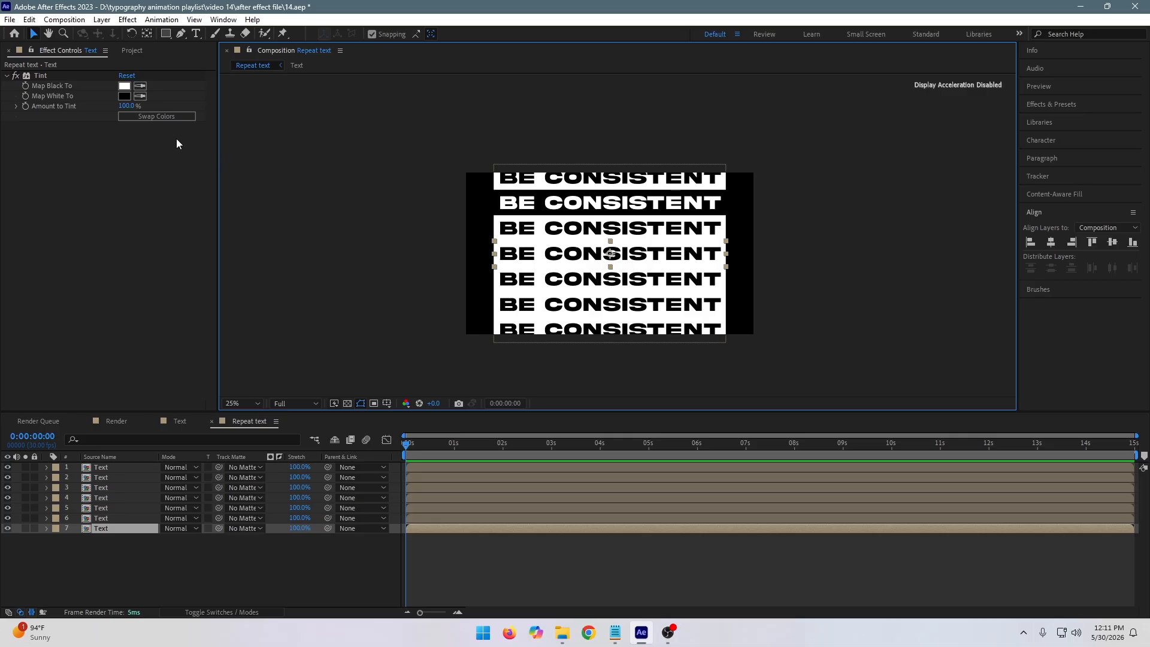
{"action": "left_click", "coordinate": [165, 119]}
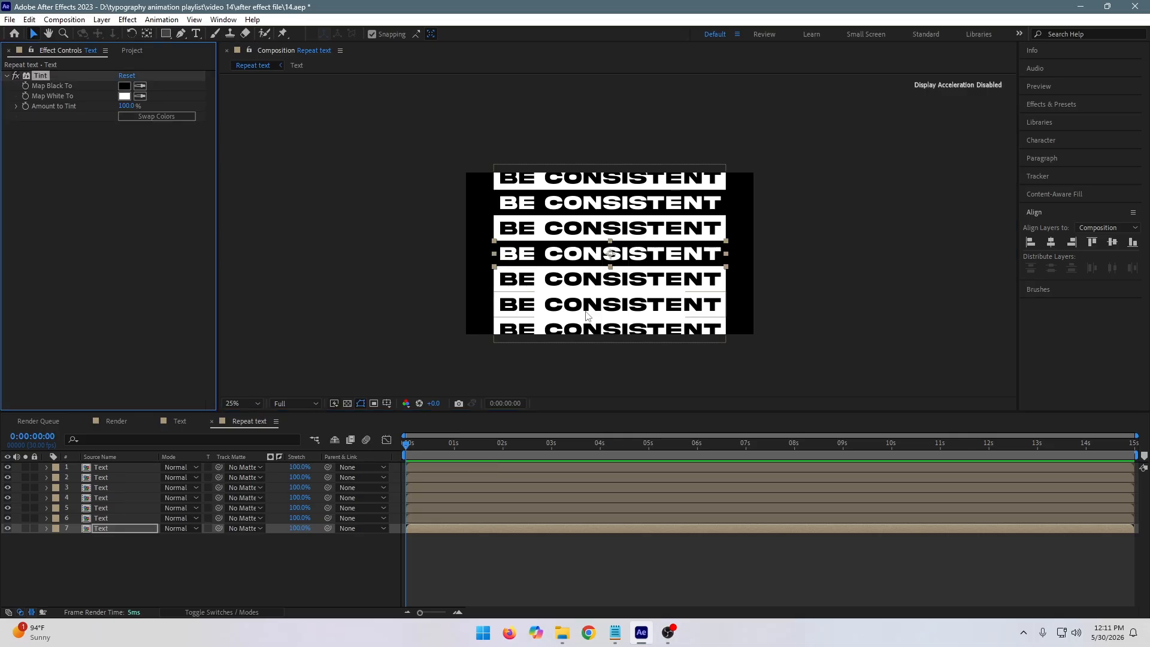
{"action": "left_click", "coordinate": [585, 308]}
{"action": "left_click", "coordinate": [175, 117]}
{"action": "left_click", "coordinate": [617, 343]}
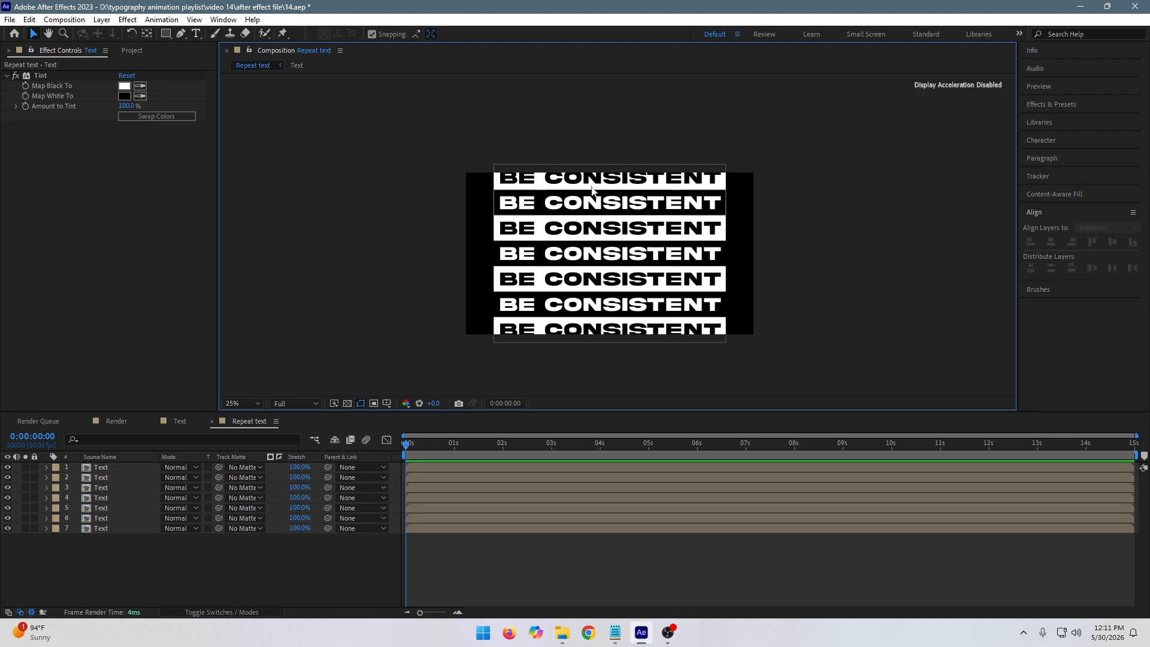
- Create a 1920×1080, 30 fps, 15-second composition named cc cylinder
{"action": "left_click", "coordinate": [141, 51]}
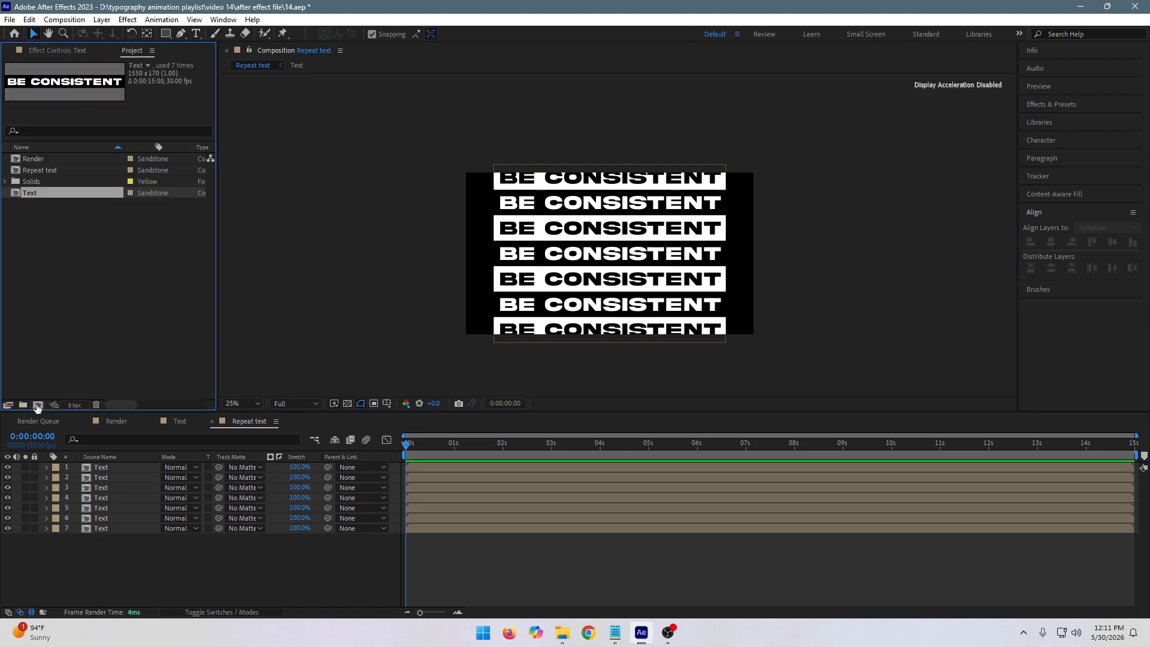
{"action": "left_click", "coordinate": [38, 405]}
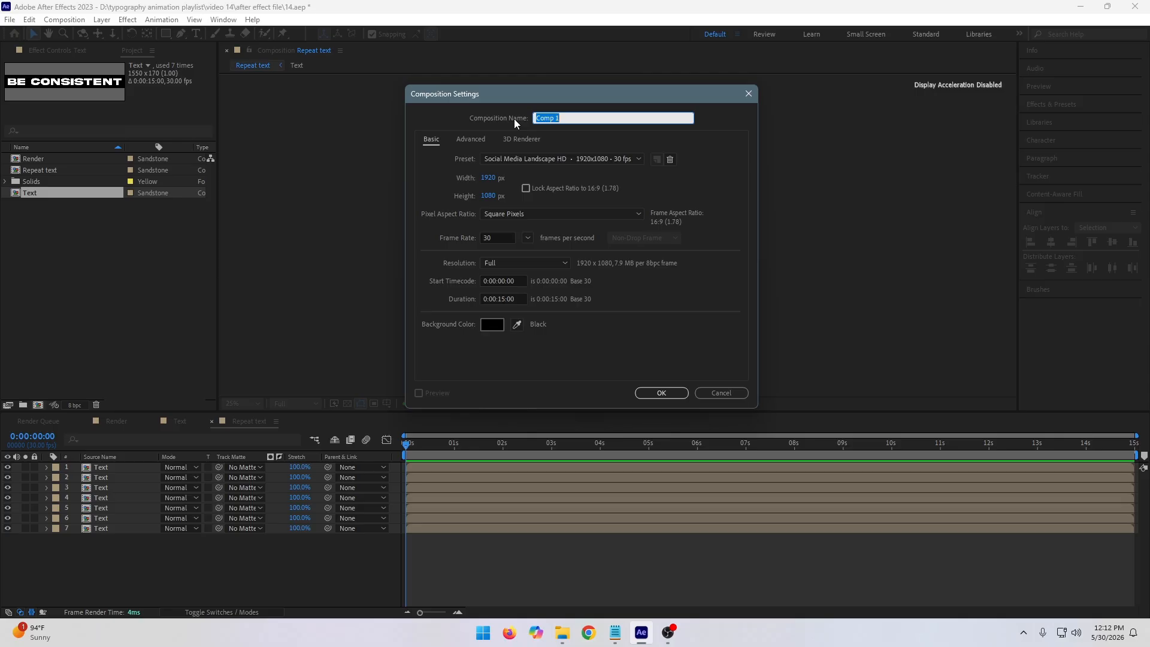
{"action": "type", "text": "cc cylinder"}
{"action": "left_click", "coordinate": [652, 388]}
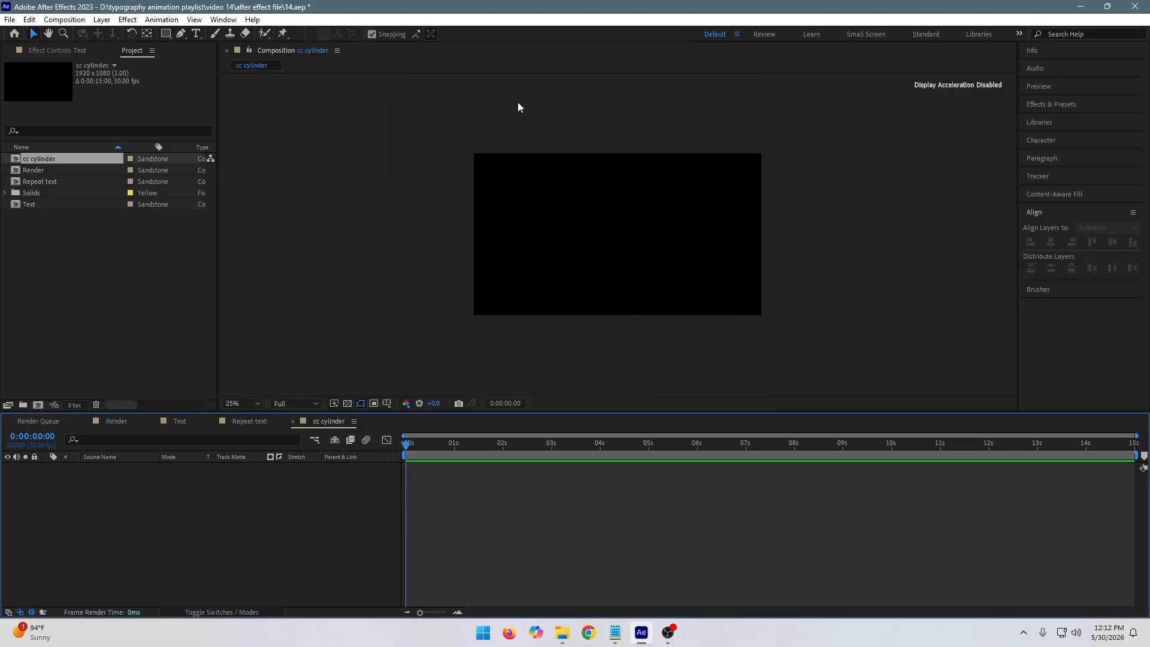
- Add the Repeat text composition to the cc cylinder composition and apply the CC Cylinder effect to it
{"action": "left_click", "coordinate": [49, 181]}
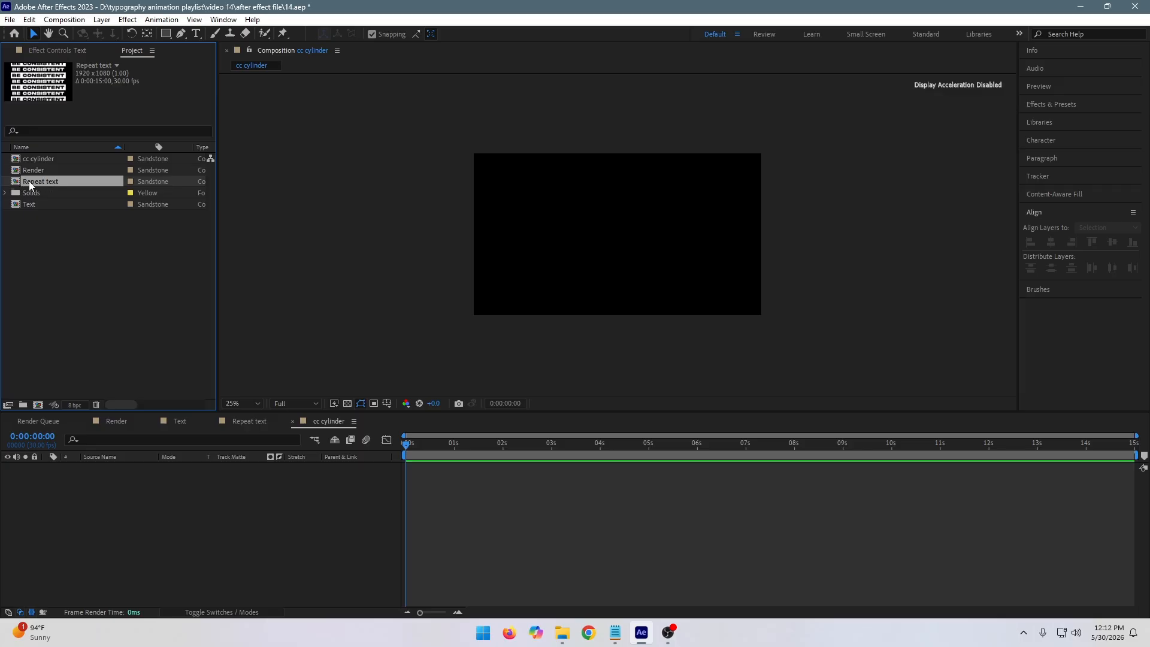
{"action": "left_click_drag", "start_coordinate": [51, 179], "coordinate": [124, 467]}
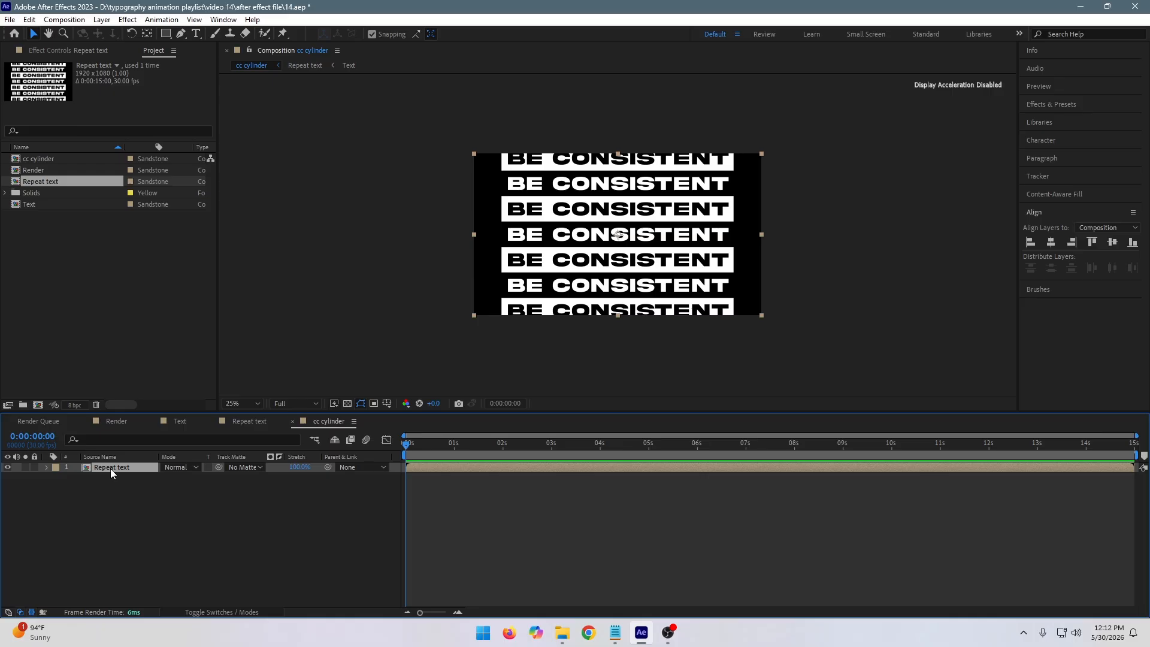
{"action": "key", "text": "ctrl+space"}
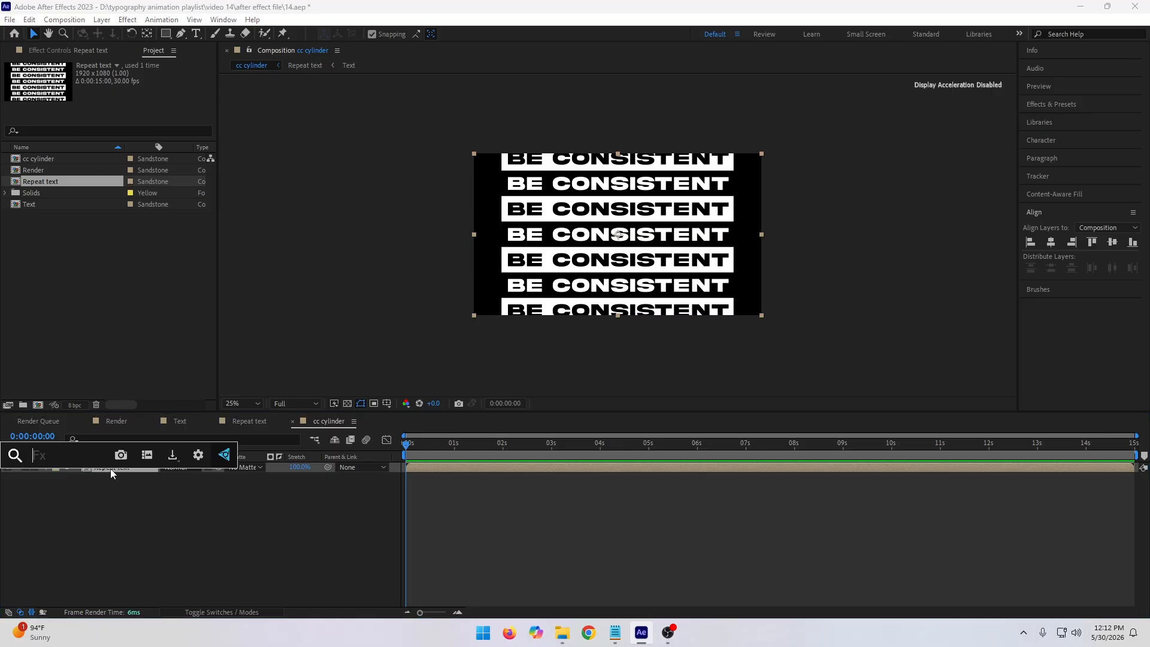
{"action": "type", "text": "cc "}
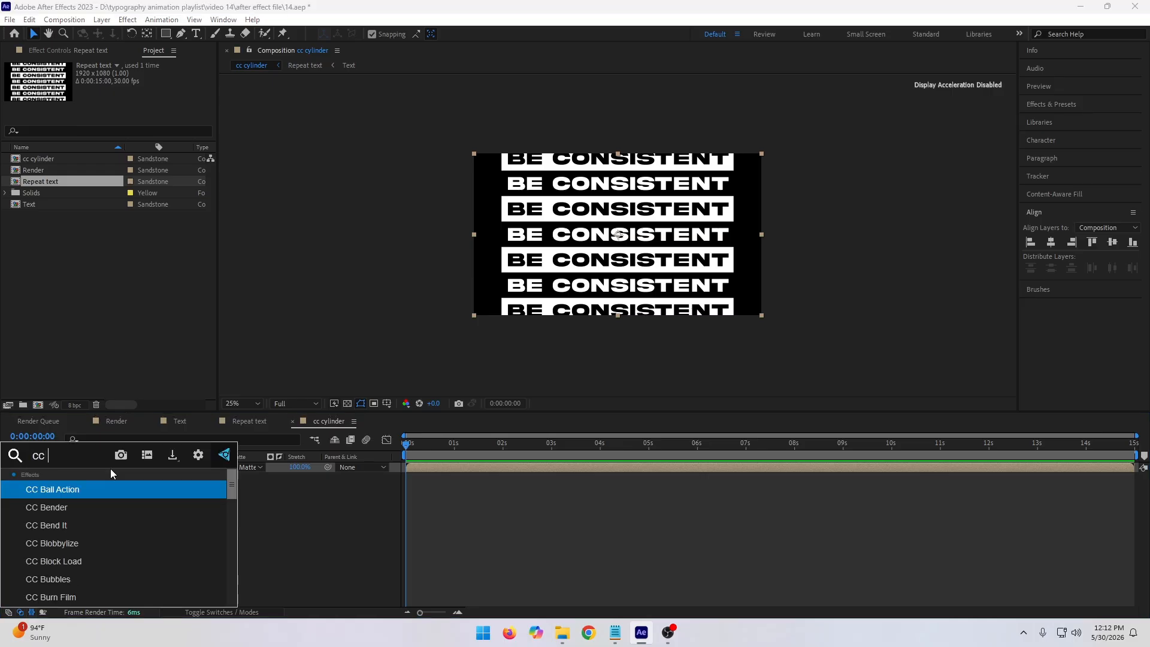
{"action": "type", "text": "cy"}
{"action": "key", "text": "Return"}
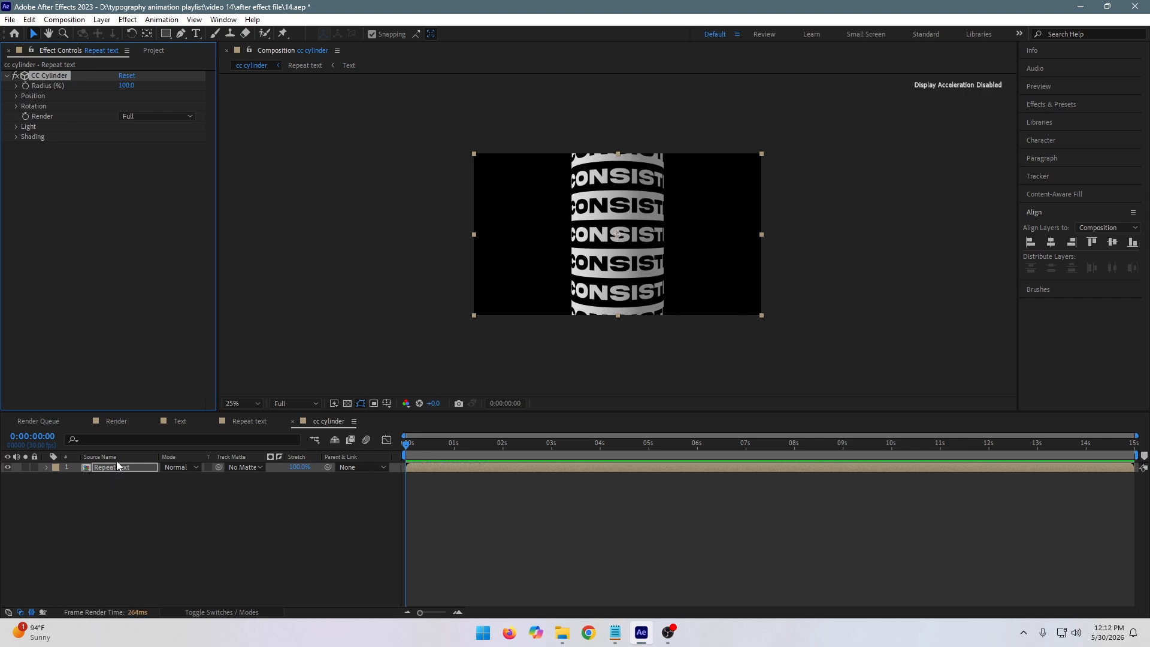
- Set the Repeat text layer's rotation to 90°
{"action": "left_click", "coordinate": [112, 468]}
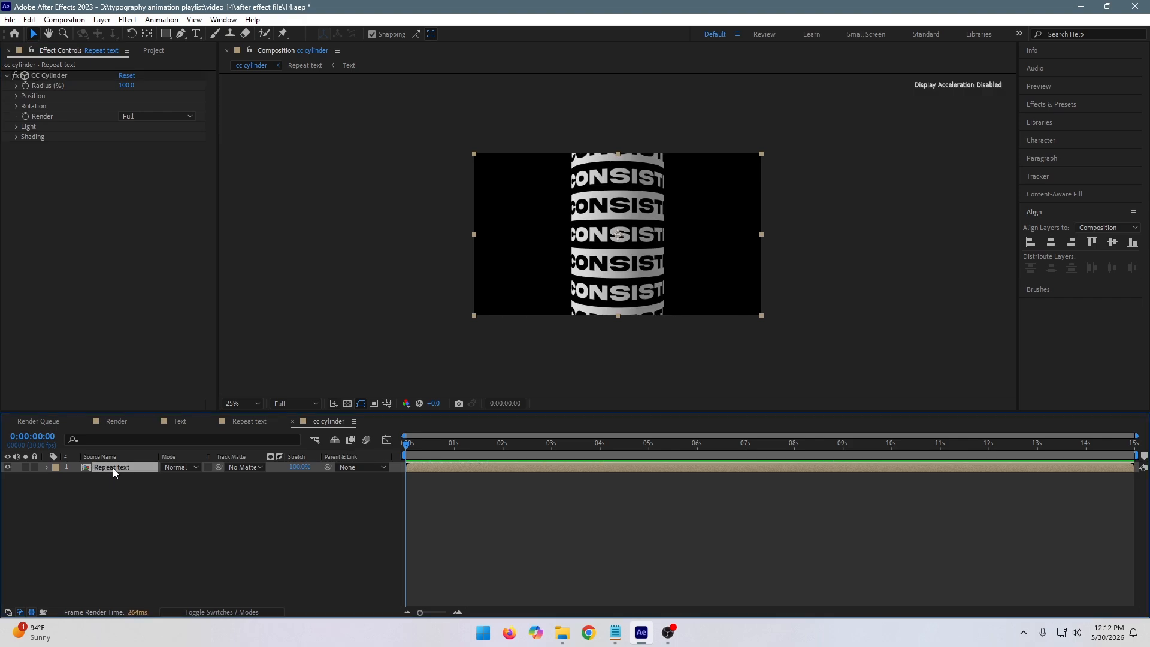
{"action": "key", "text": "r"}
{"action": "left_click", "coordinate": [180, 477]}
{"action": "type", "text": "90"}
{"action": "key", "text": "Return"}
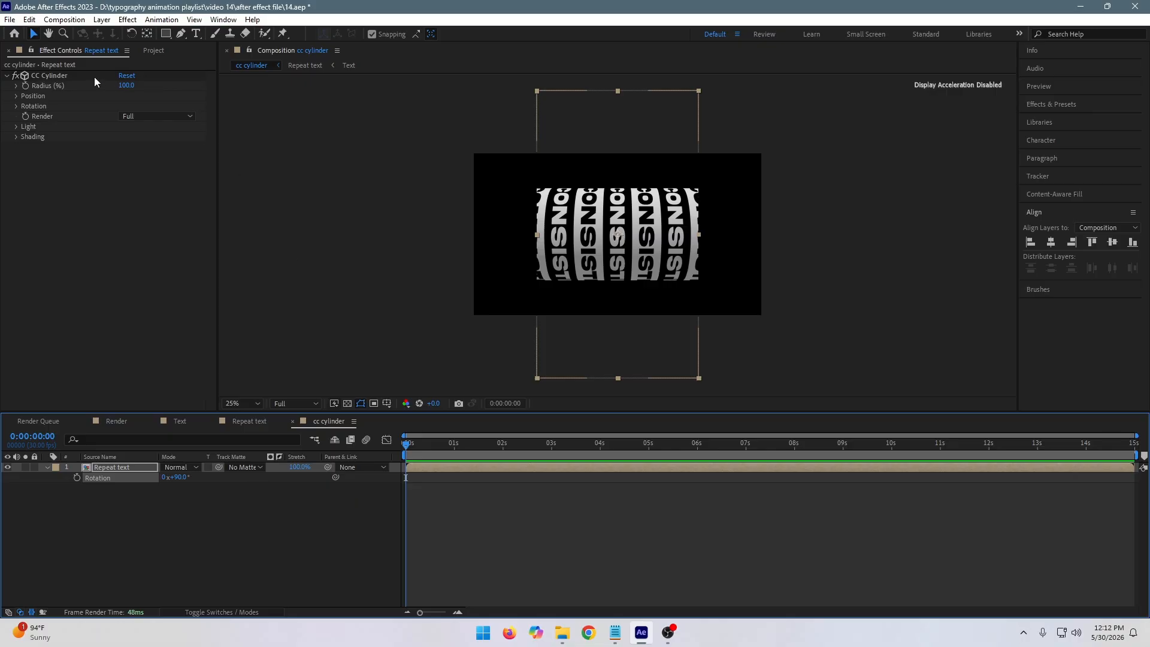
- Set the CC Cylinder radius to 20%
{"action": "left_click", "coordinate": [127, 85]}
{"action": "type", "text": "200"}
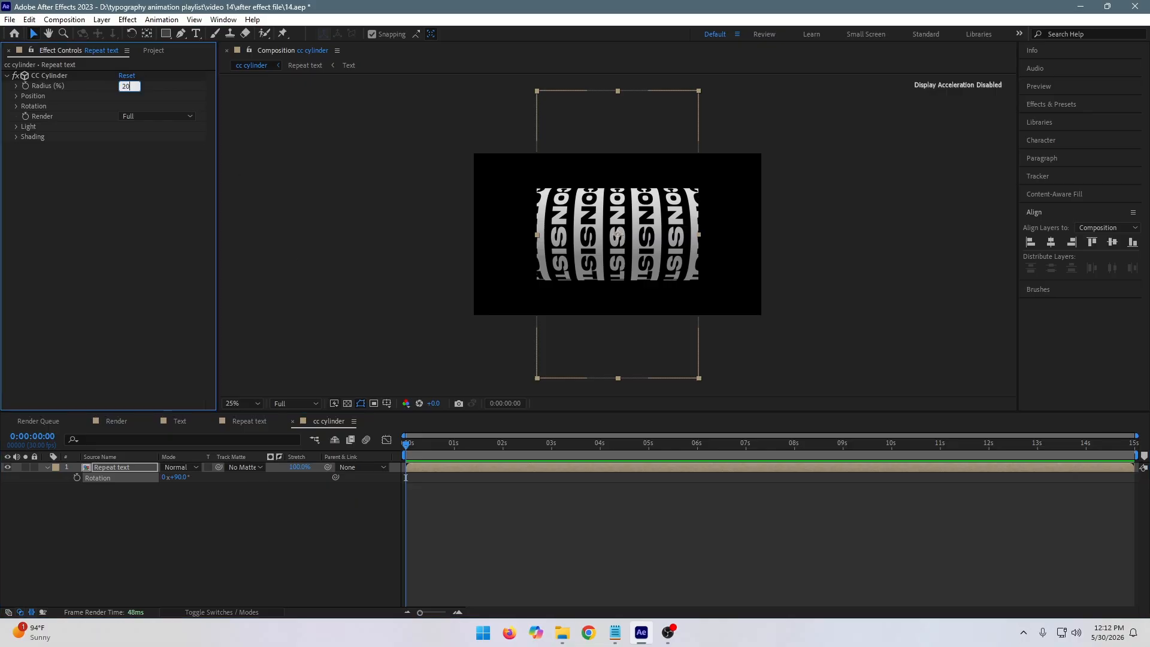
{"action": "key", "text": "Return"}
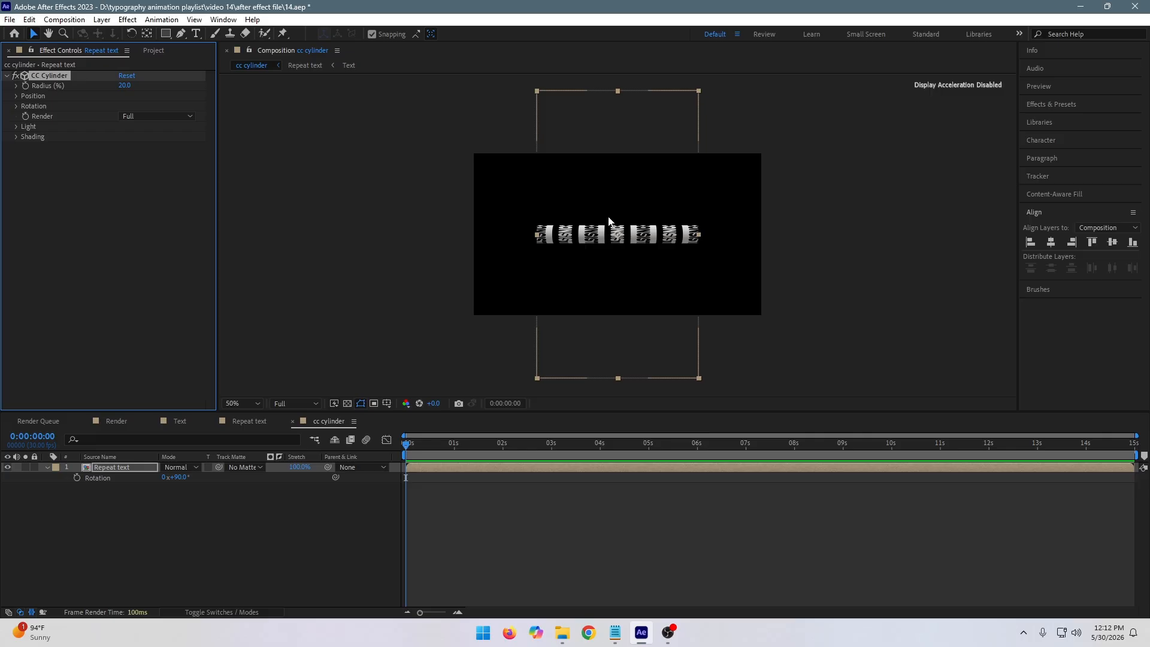
- Try a cylinder radius of 25% and return it to 20%
{"action": "scroll", "coordinate": [608, 222], "scroll_direction": "up", "scroll_amount": 2}
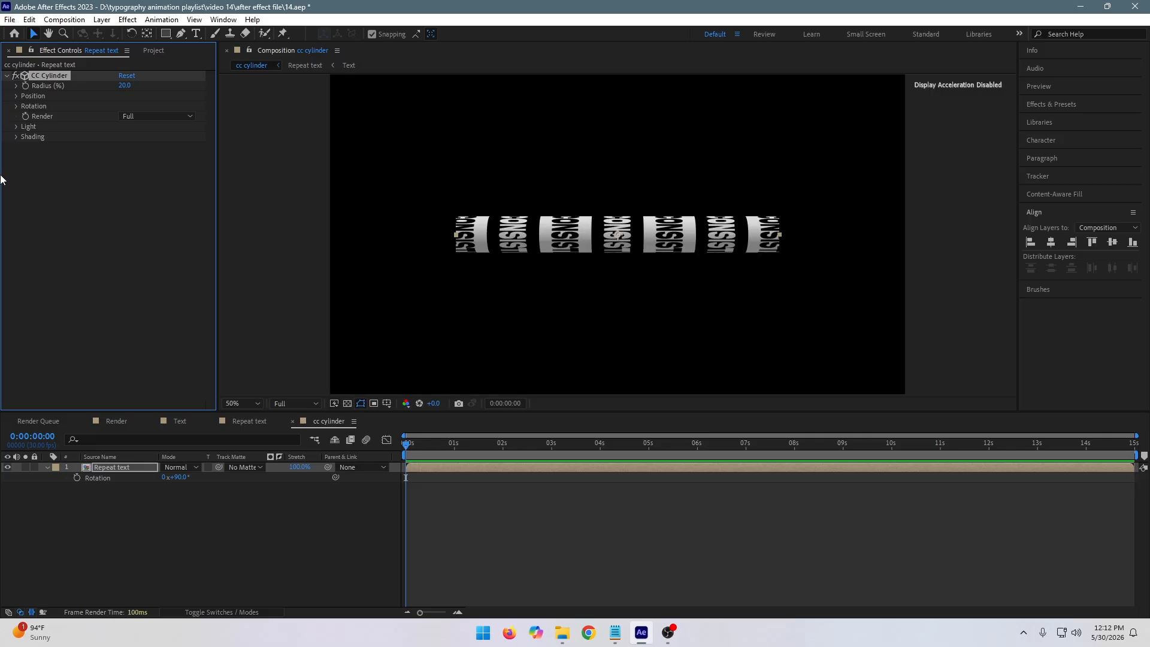
{"action": "left_click", "coordinate": [127, 86]}
{"action": "type", "text": "25"}
{"action": "key", "text": "Return"}
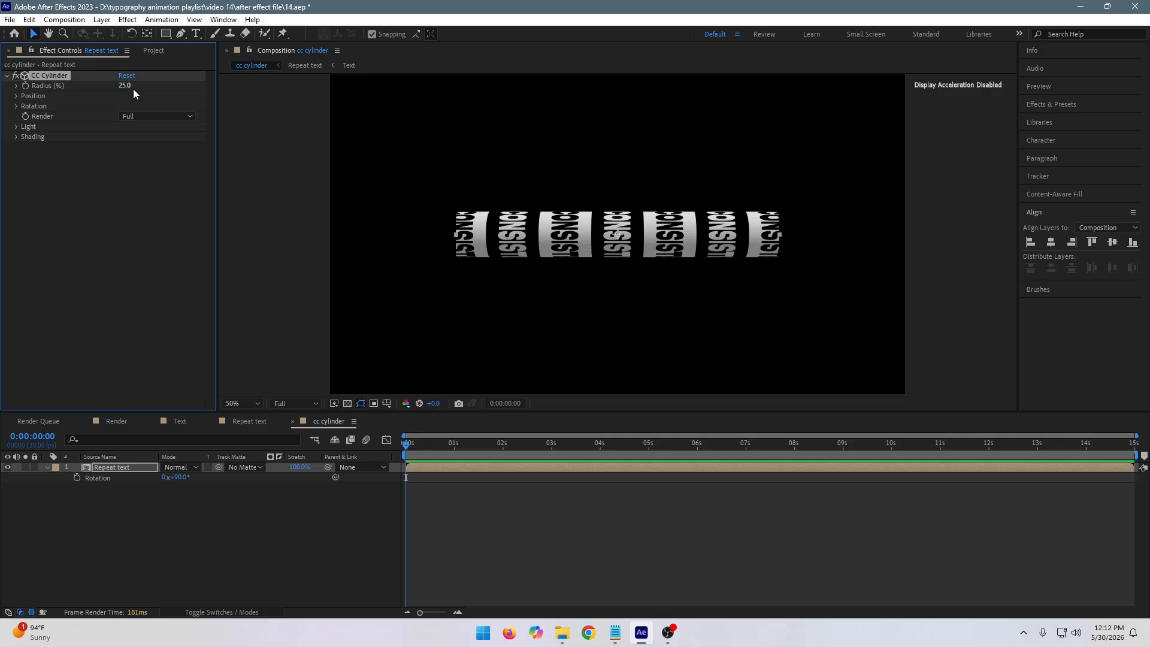
{"action": "left_click", "coordinate": [126, 84]}
{"action": "type", "text": "20"}
{"action": "key", "text": "Return"}
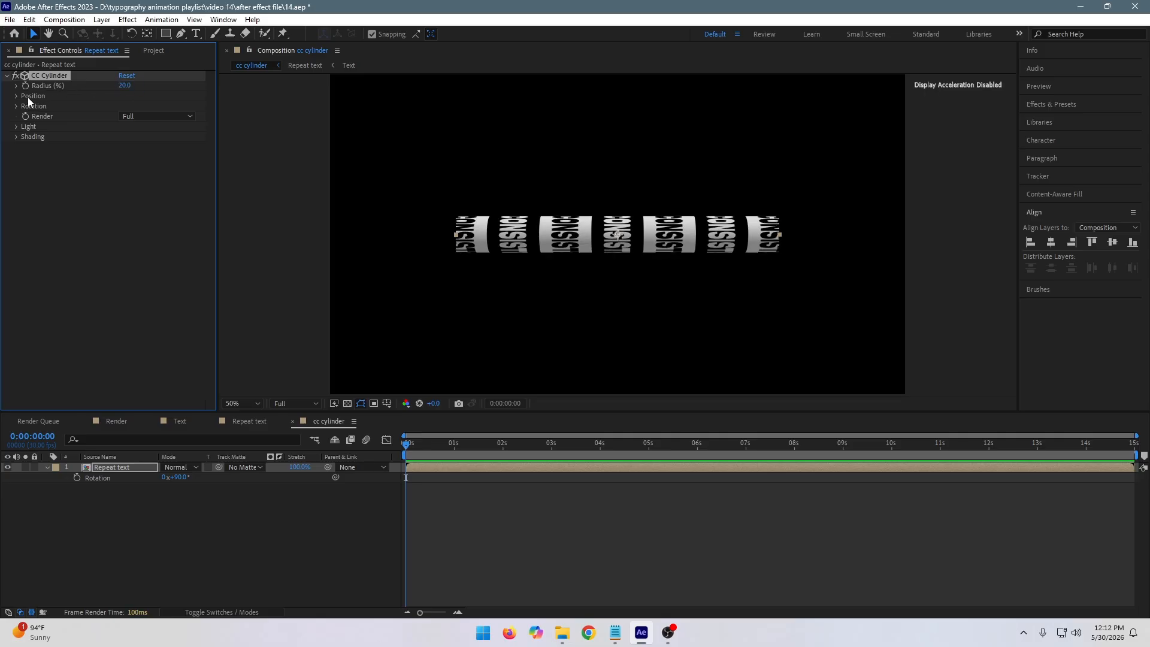
- Set the cylinder's Light Height to 50, raise it to 60, and set its Light Direction to 0°
{"action": "left_click", "coordinate": [15, 126]}
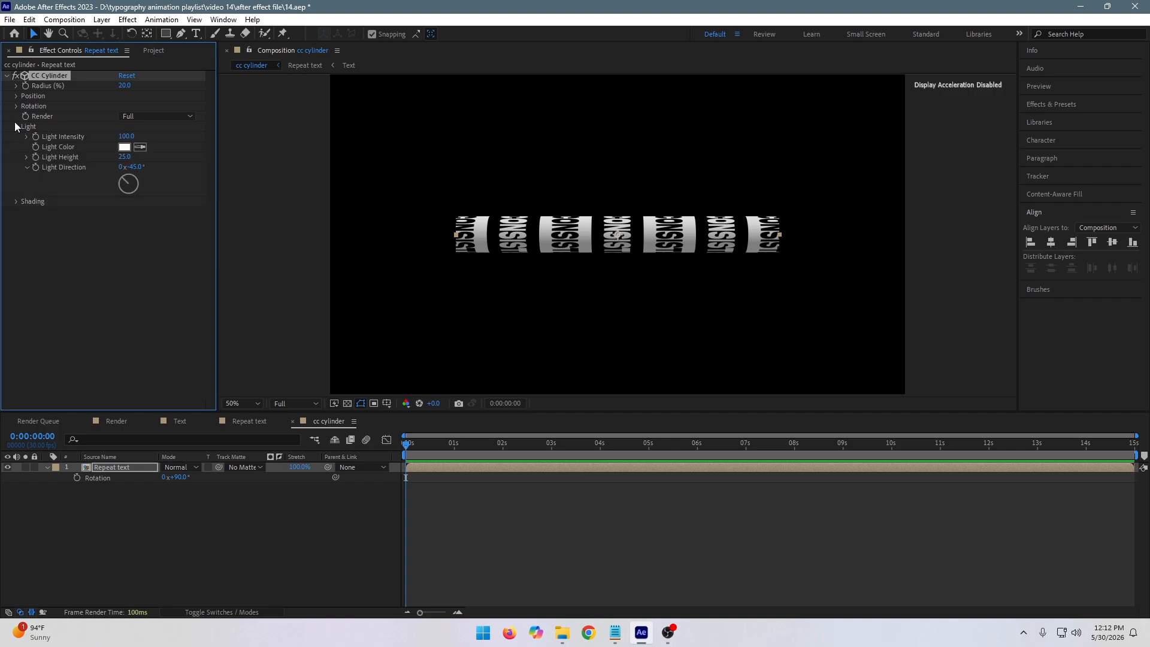
{"action": "left_click", "coordinate": [120, 157]}
{"action": "type", "text": "50"}
{"action": "key", "text": "Return"}
{"action": "left_click", "coordinate": [133, 167]}
{"action": "type", "text": "0"}
{"action": "key", "text": "Return"}
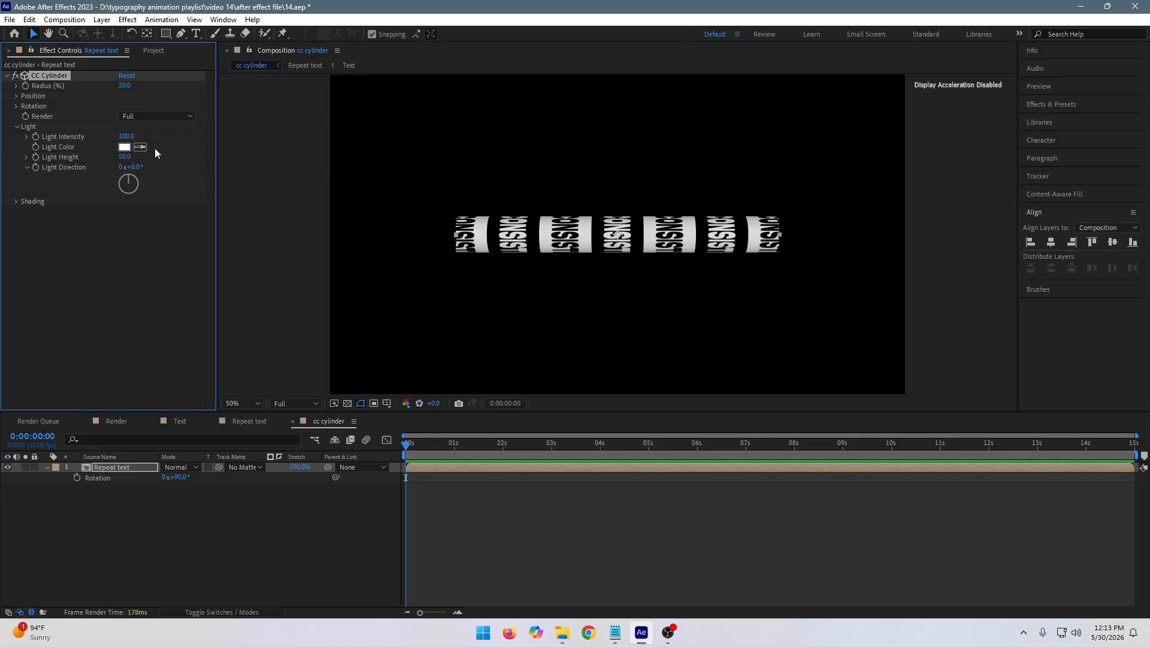
{"action": "left_click", "coordinate": [128, 158]}
{"action": "type", "text": "60"}
{"action": "key", "text": "Return"}
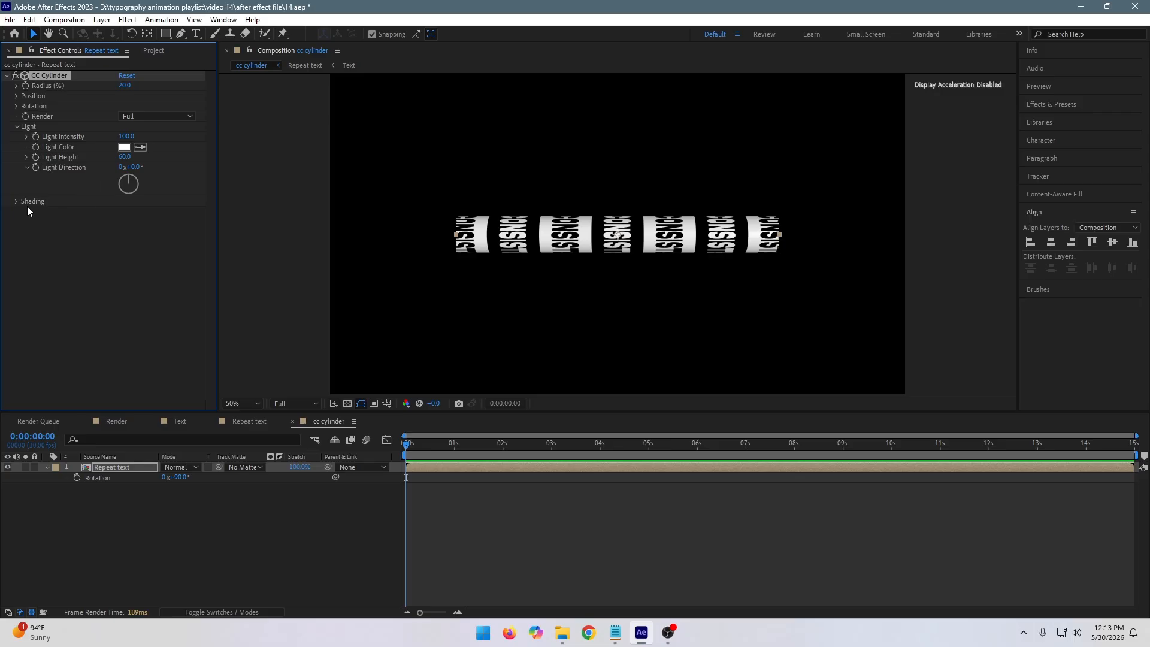
- Set the cylinder's Ambient shading to 48
{"action": "left_click", "coordinate": [17, 201]}
{"action": "left_click_drag", "start_coordinate": [124, 213], "coordinate": [123, 218]}
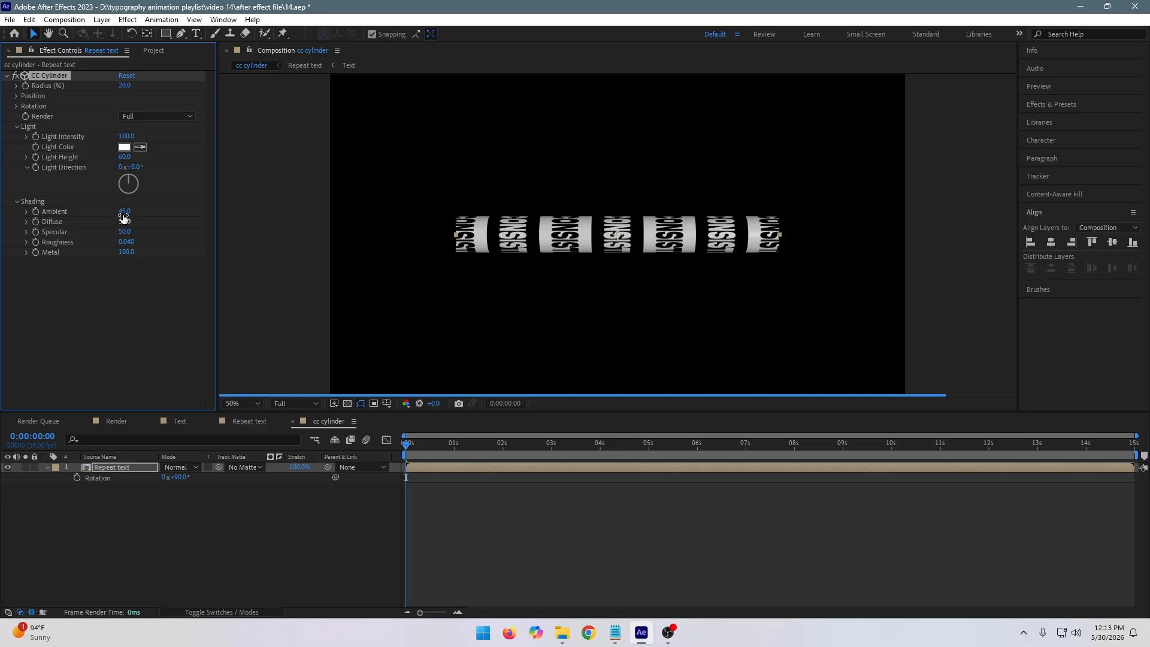
{"action": "left_click", "coordinate": [124, 212]}
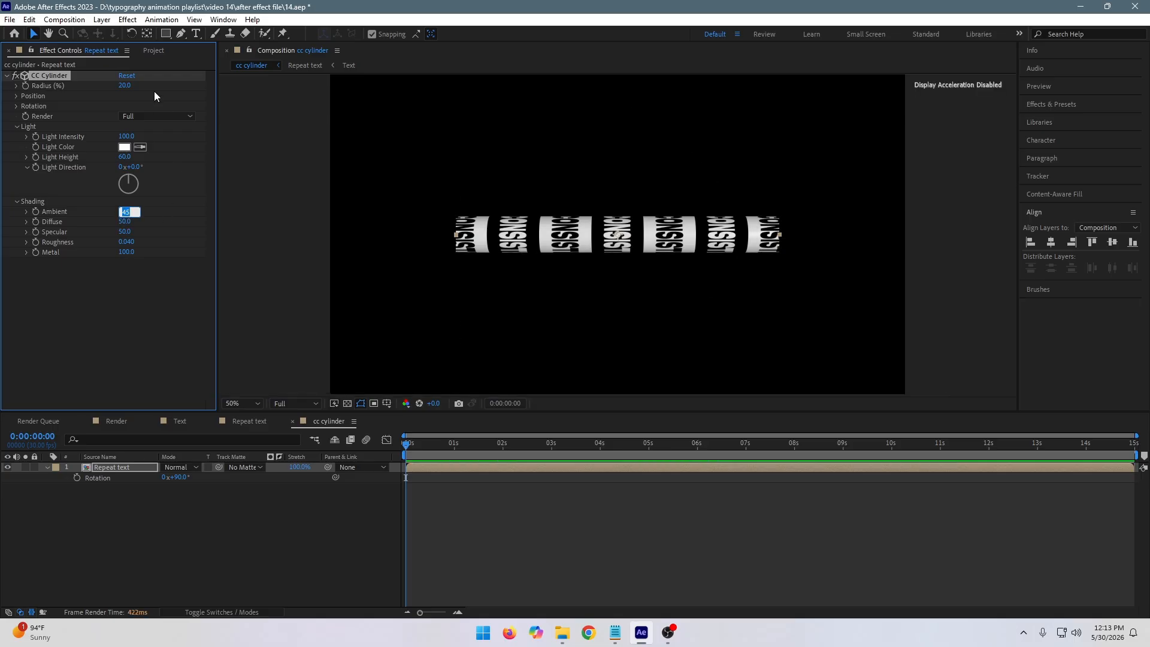
{"action": "type", "text": "48"}
{"action": "key", "text": "Return"}
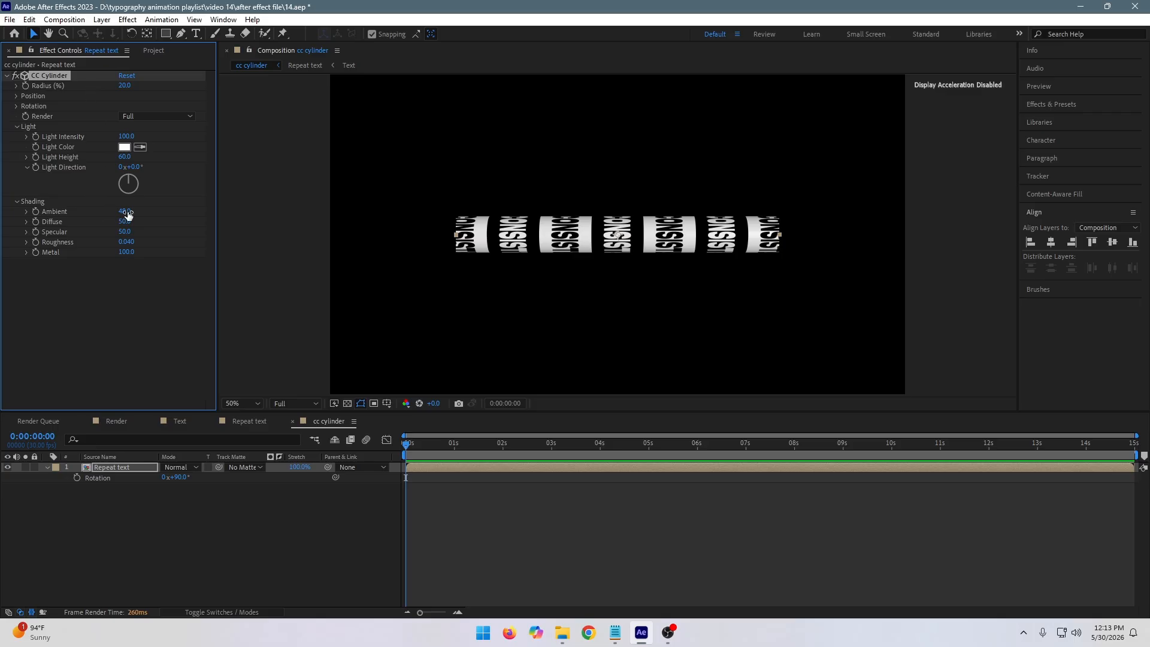
- Try a Diffuse shading value of 42 on the cylinder and return it to 50
{"action": "mouse_move", "coordinate": [125, 222]}
{"action": "left_mouse_down"}
{"action": "mouse_move", "coordinate": [111, 229]}
{"action": "mouse_move", "coordinate": [137, 232]}
{"action": "mouse_move", "coordinate": [133, 222]}
{"action": "left_mouse_up"}
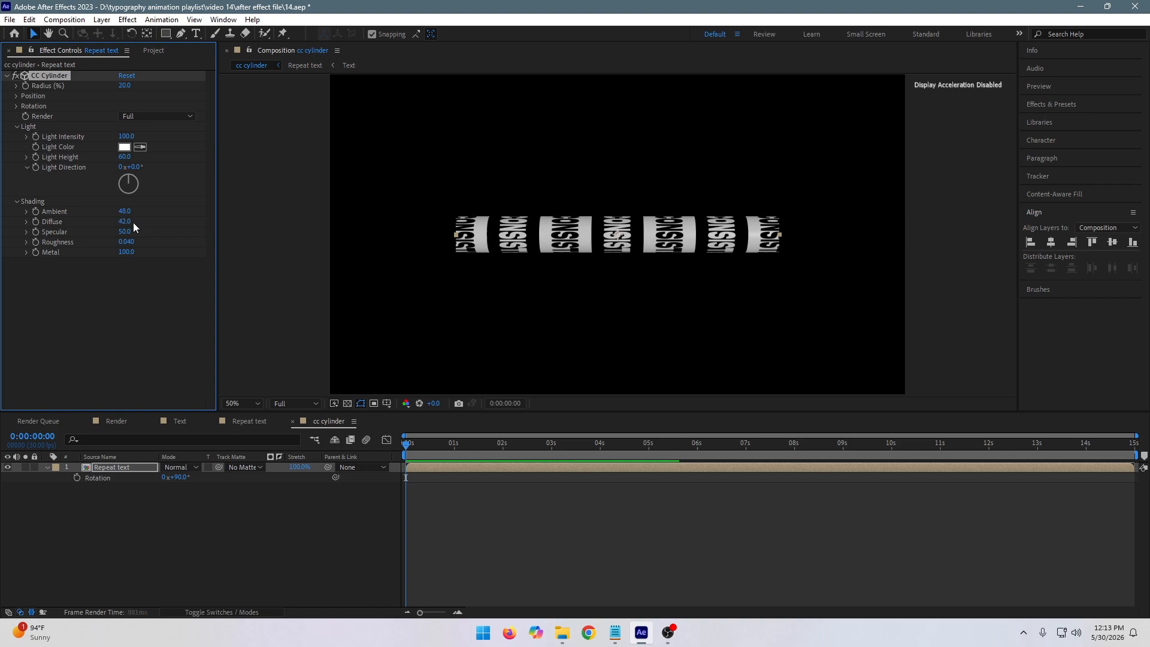
{"action": "left_click", "coordinate": [125, 222]}
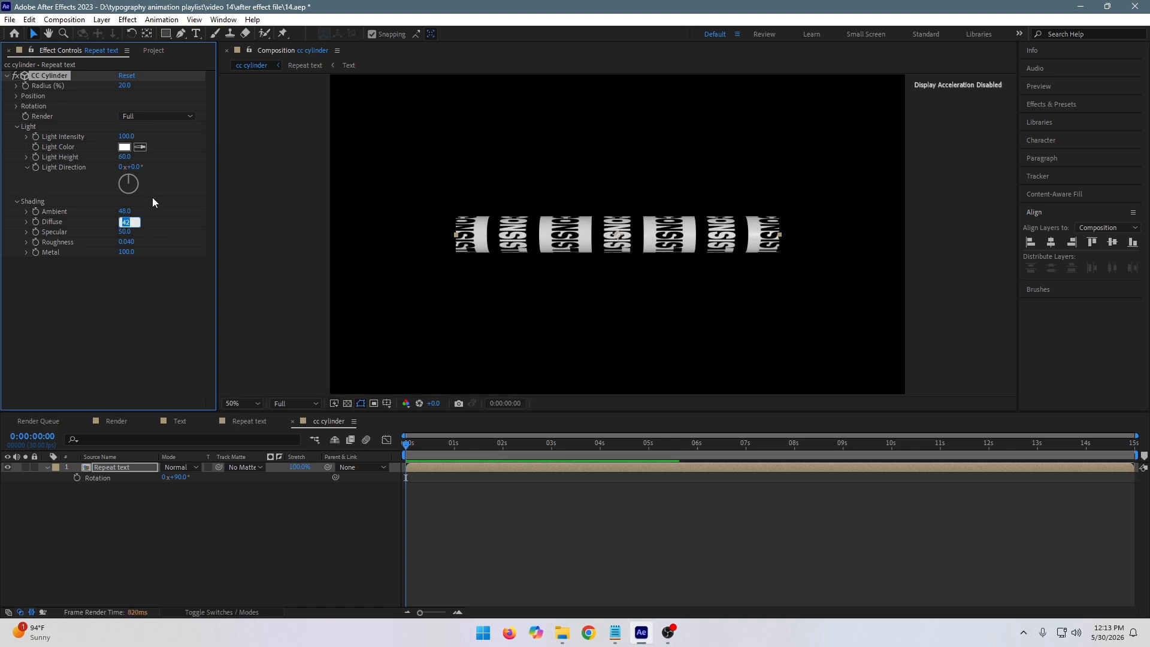
{"action": "type", "text": "50"}
{"action": "key", "text": "Return"}
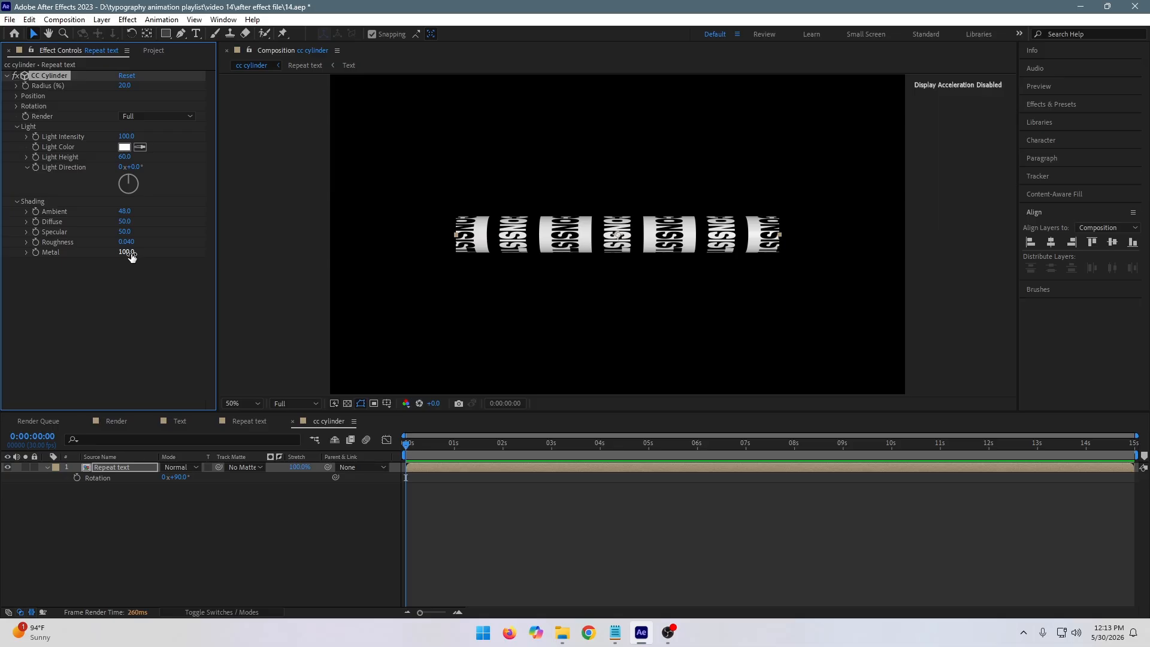
- Set the cylinder's Metal shading to 50
{"action": "left_click_drag", "start_coordinate": [130, 256], "coordinate": [117, 251]}
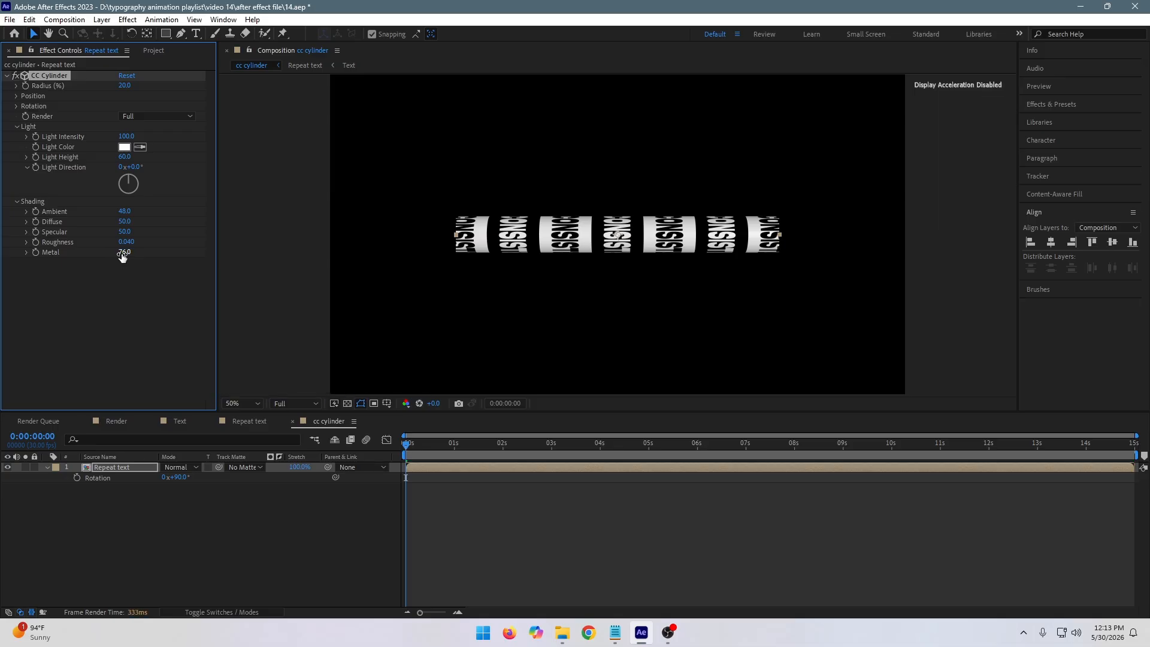
{"action": "left_click", "coordinate": [135, 253]}
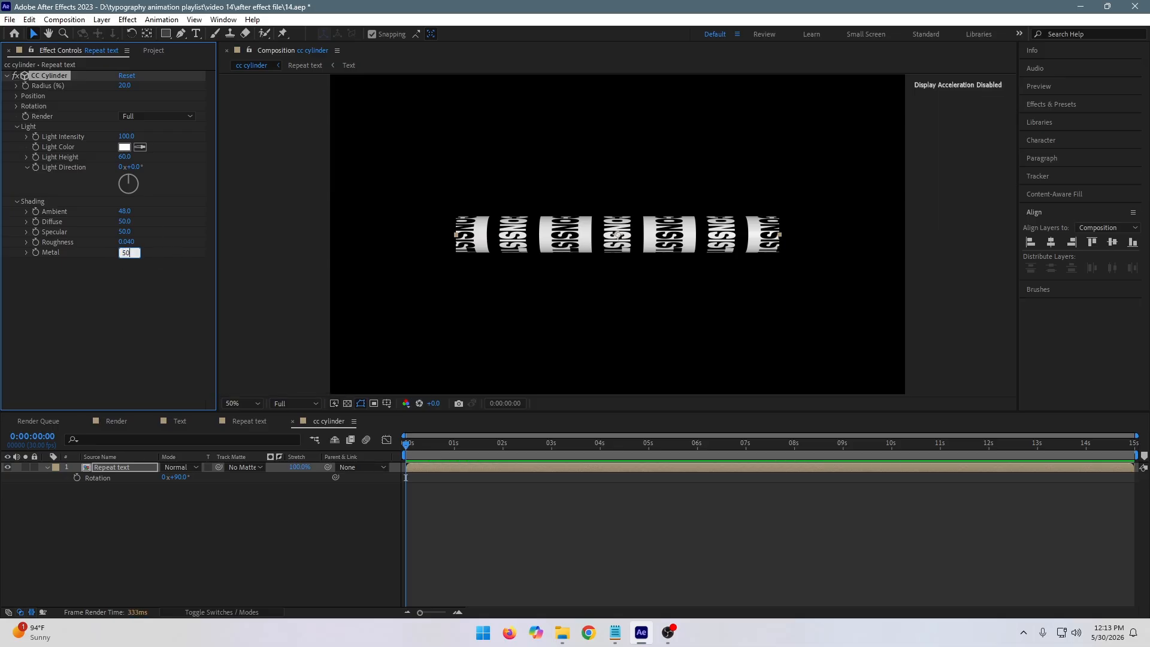
{"action": "key", "text": "Return"}
- Turn the cylinder's Light Direction to -59° so the lower edge is shaded
{"action": "scroll", "coordinate": [560, 227], "scroll_direction": "up", "scroll_amount": 1}
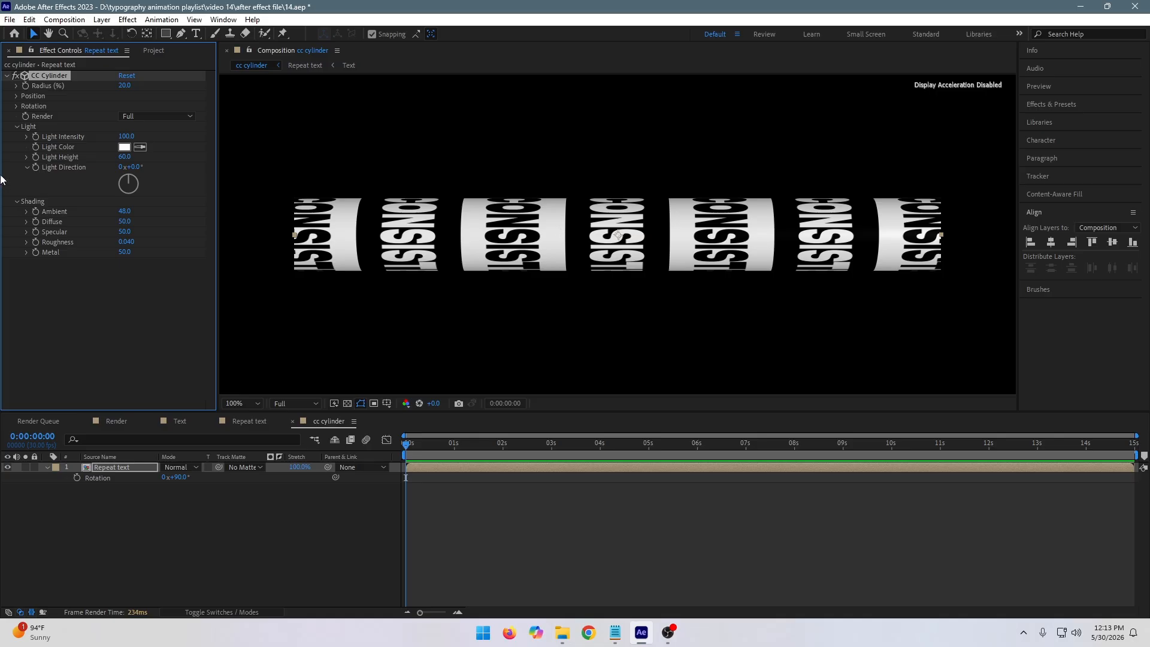
{"action": "left_click_drag", "start_coordinate": [133, 167], "coordinate": [103, 171]}
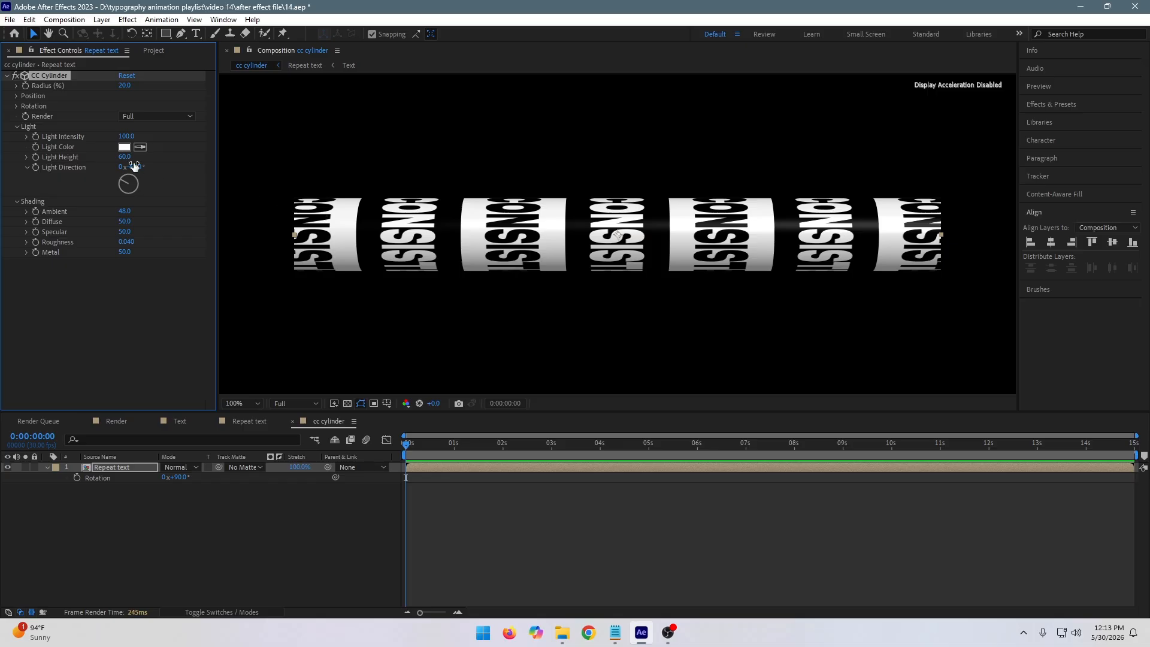
{"action": "left_click", "coordinate": [133, 167]}
{"action": "key", "text": "Up"}
{"action": "left_click", "coordinate": [100, 360]}
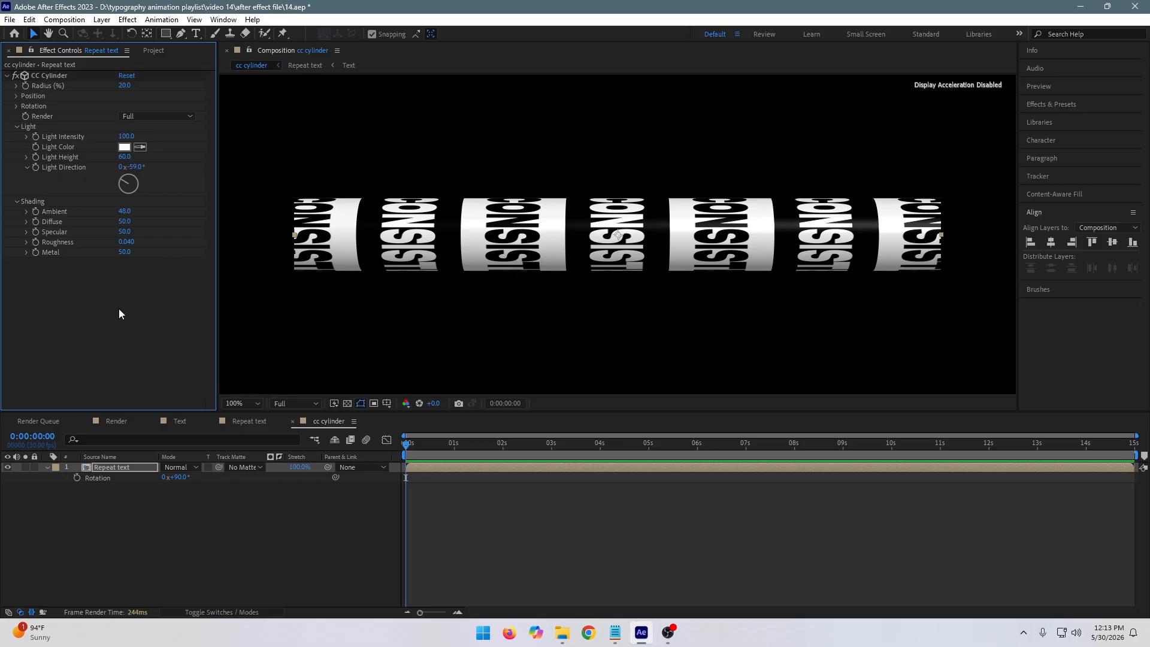
- Lower the cylinder's Metal shading to 43 and deselect the Repeat text layer
{"action": "left_click_drag", "start_coordinate": [126, 253], "coordinate": [122, 254]}
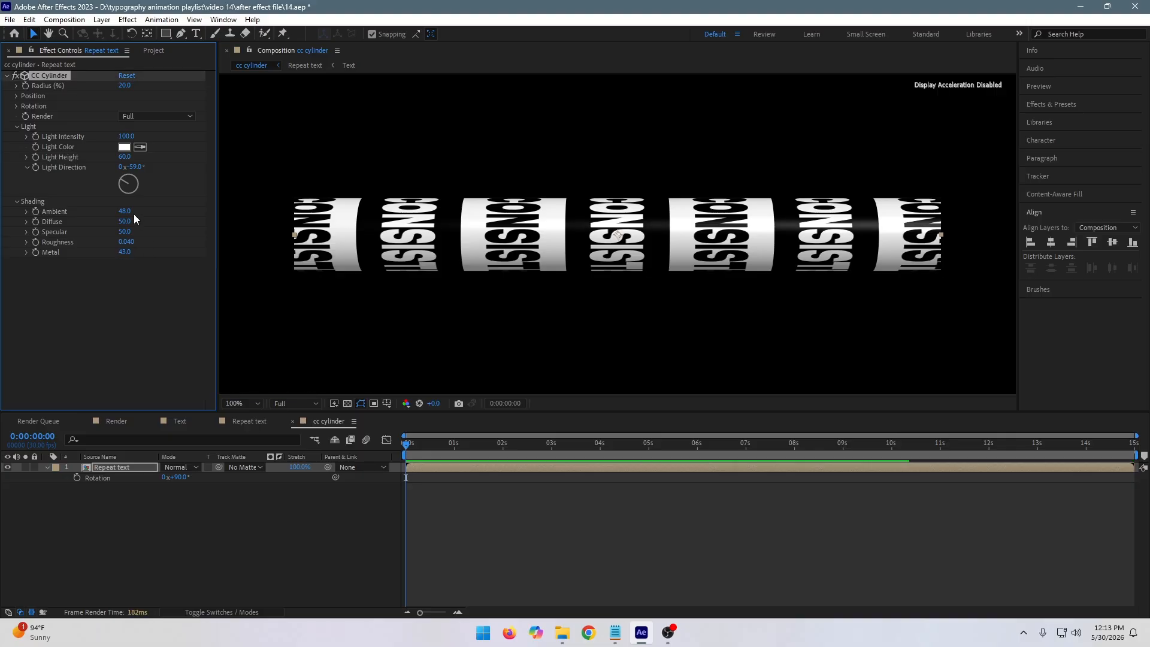
{"action": "scroll", "coordinate": [408, 213], "scroll_direction": "down", "scroll_amount": 4}
{"action": "scroll", "coordinate": [423, 210], "scroll_direction": "up", "scroll_amount": 2}
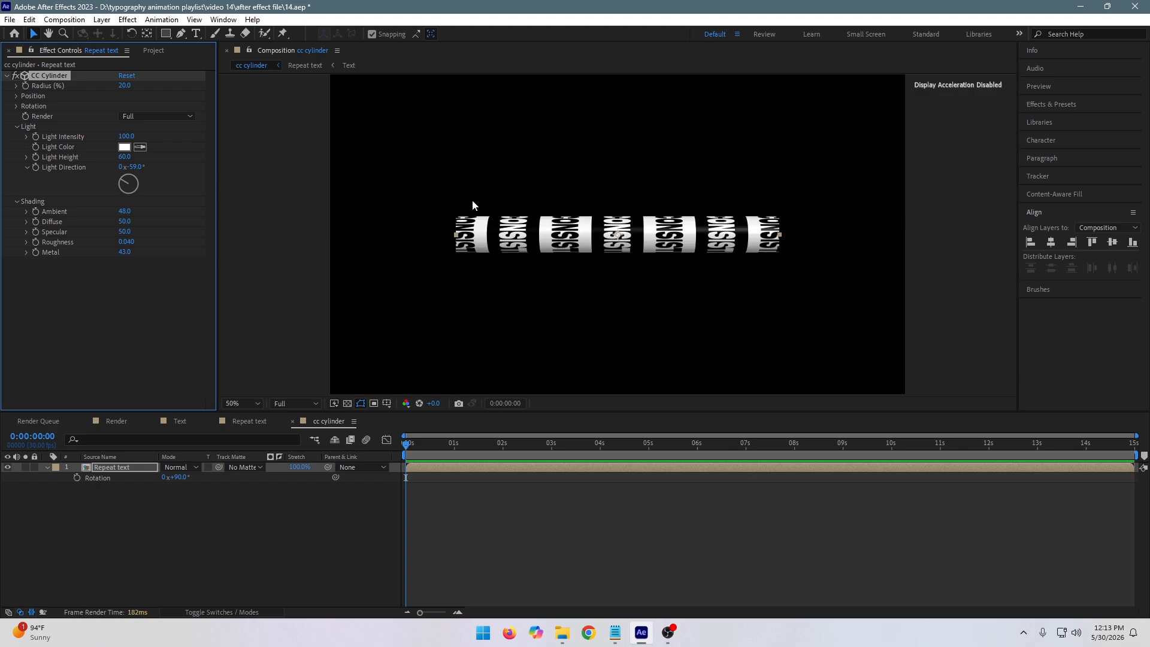
{"action": "left_click", "coordinate": [275, 508]}
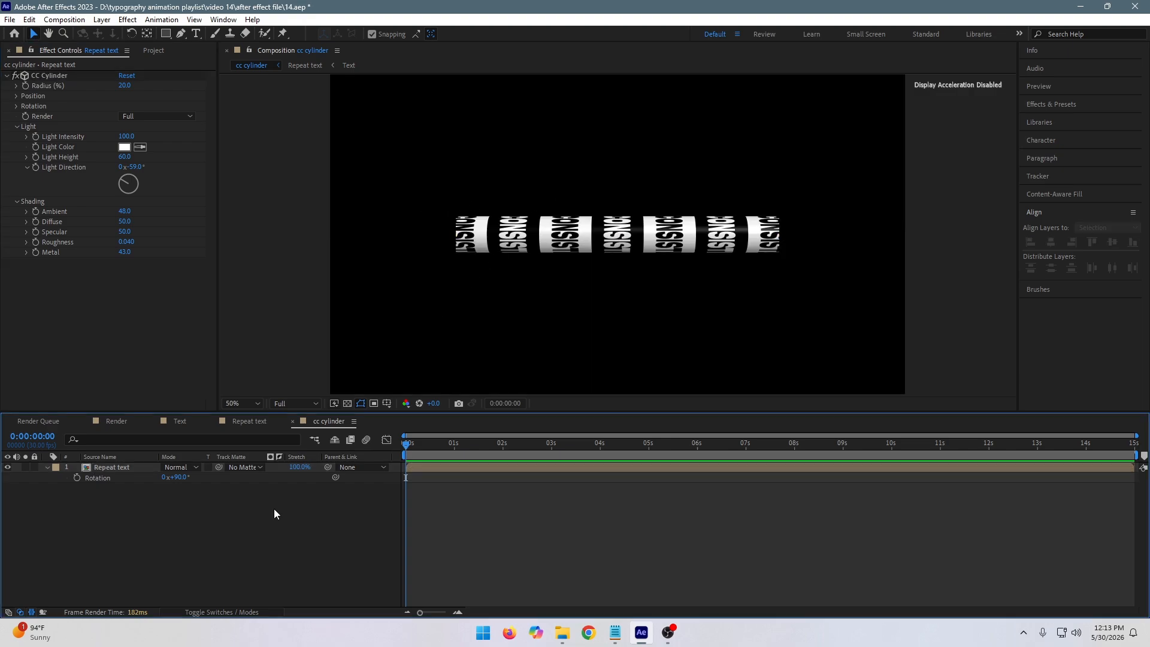
- Open the Render composition and add the cc cylinder composition to it as a layer
{"action": "left_click", "coordinate": [115, 421]}
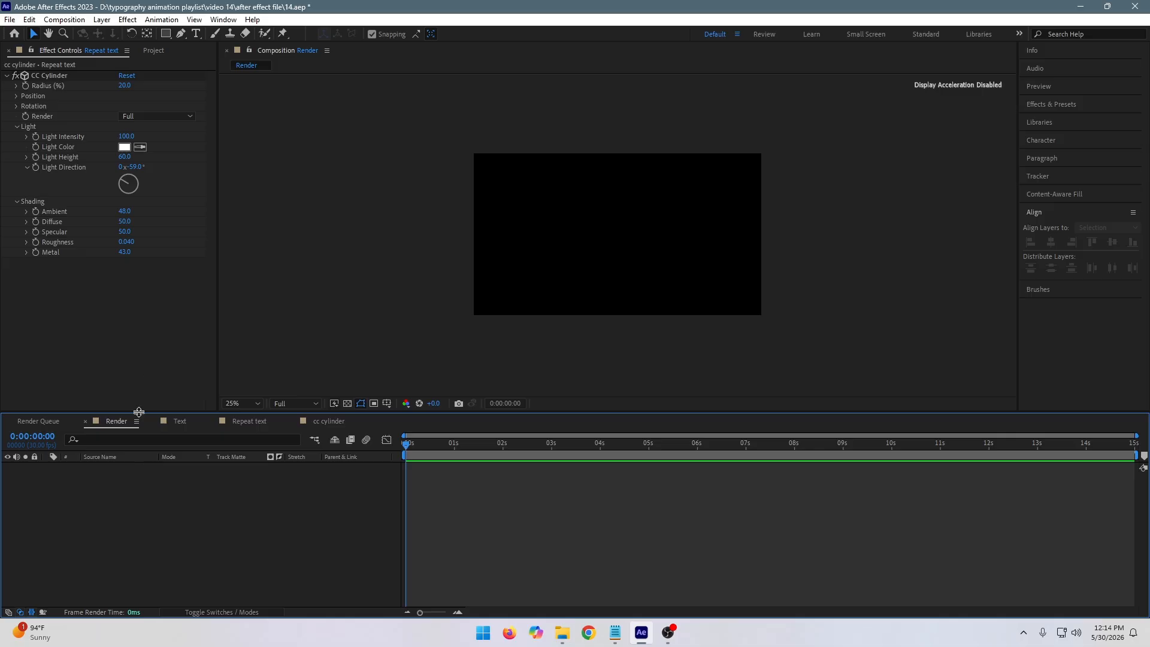
{"action": "left_click", "coordinate": [153, 51]}
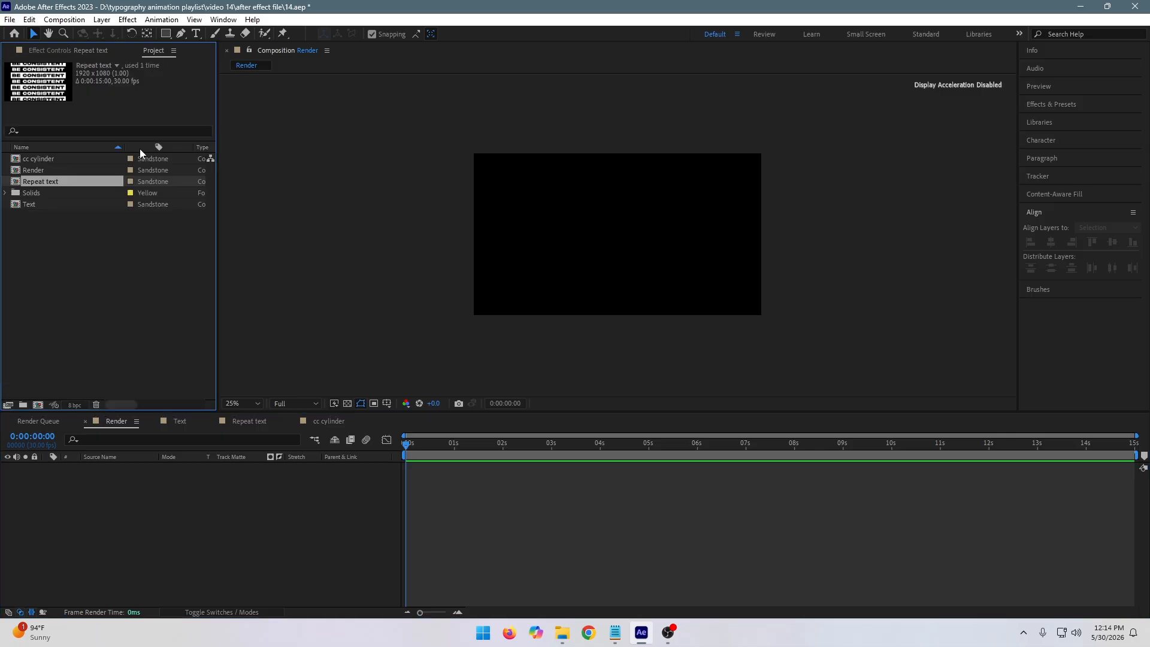
{"action": "left_click", "coordinate": [78, 287]}
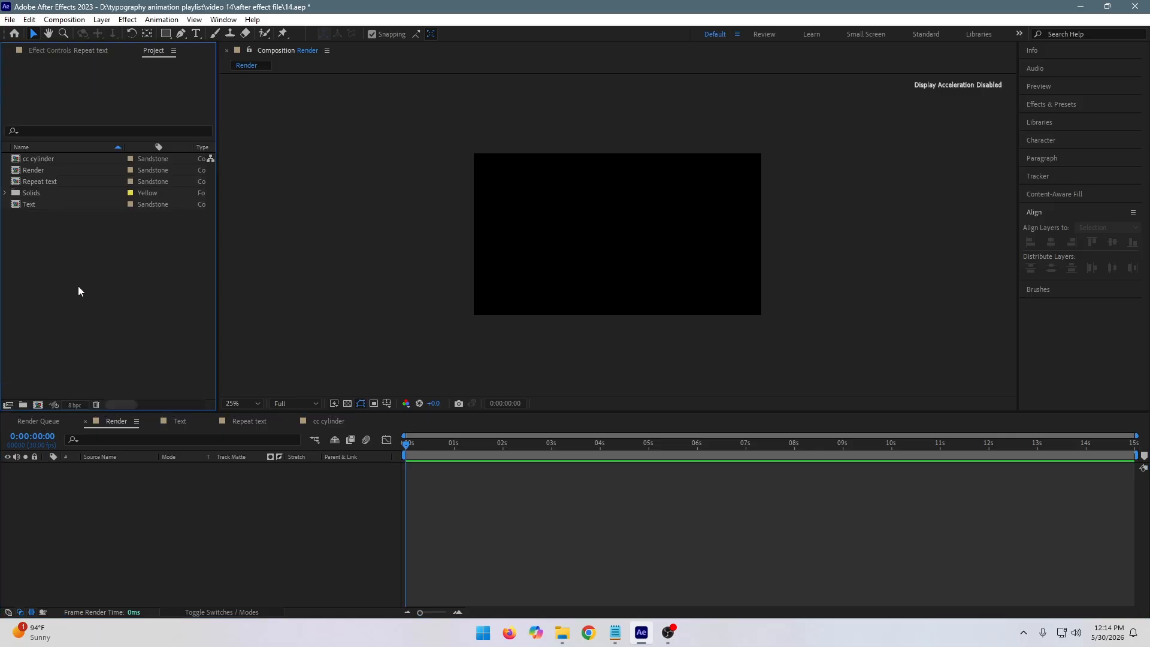
{"action": "left_click", "coordinate": [48, 182]}
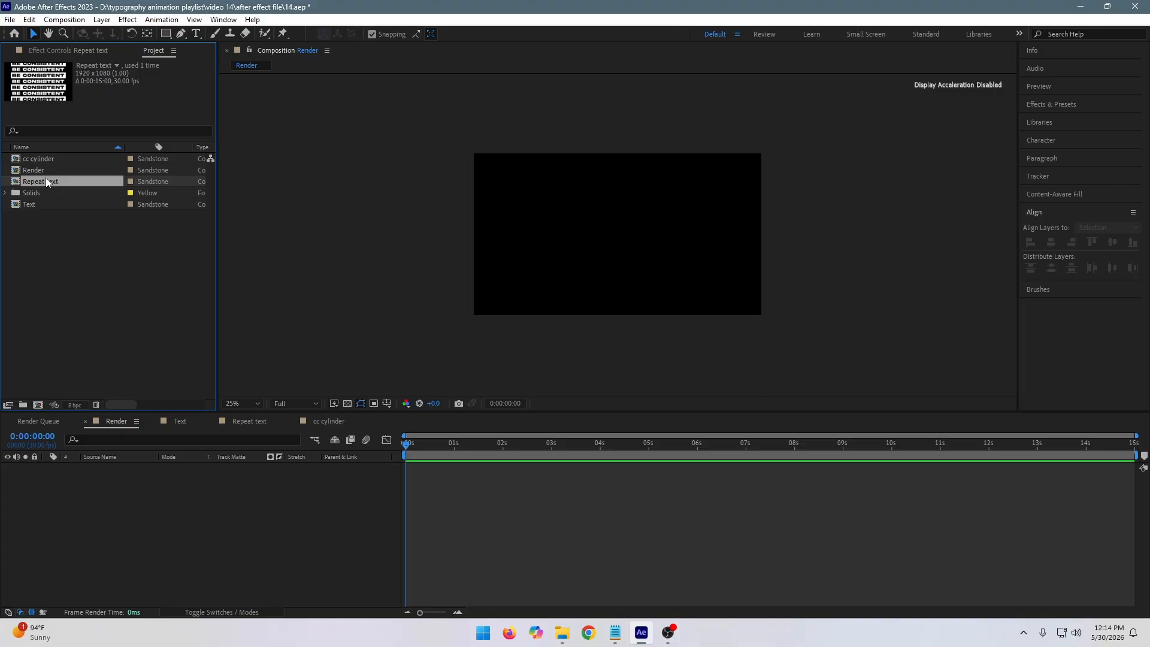
{"action": "left_click_drag", "start_coordinate": [41, 163], "coordinate": [121, 475]}
{"action": "scroll", "coordinate": [597, 265], "scroll_direction": "up", "scroll_amount": 2}
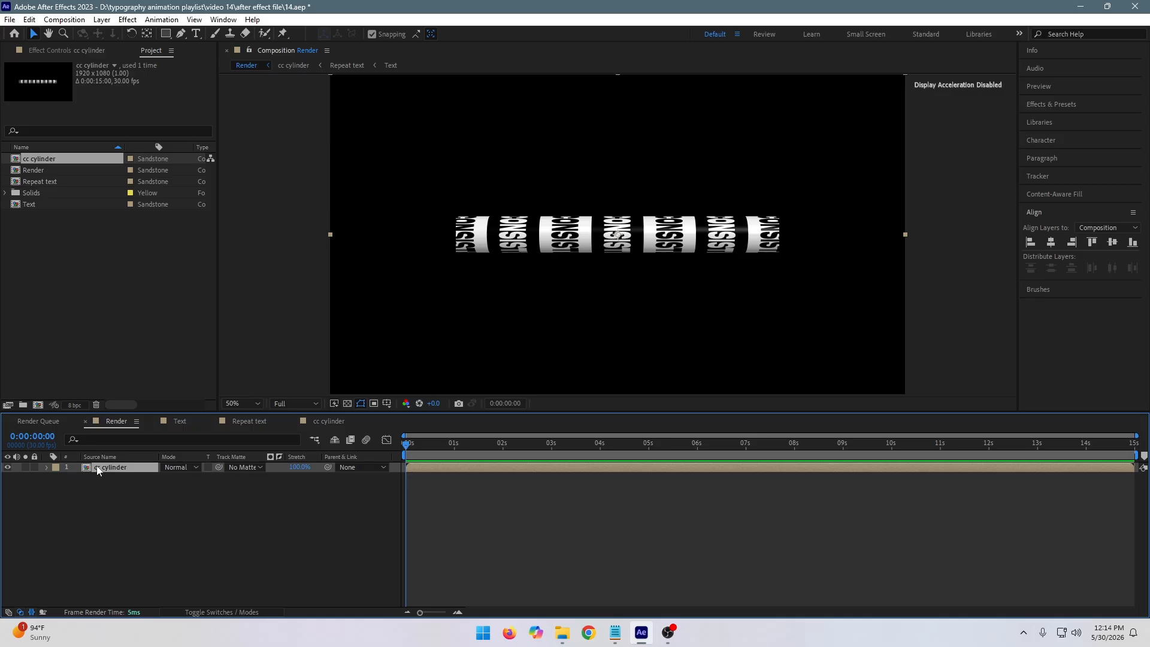
- Set the cc cylinder layer's rotation to 90° in the Render composition so the cylinder stands upright
{"action": "key", "text": "r"}
{"action": "left_click", "coordinate": [180, 477]}
{"action": "type", "text": "90"}
{"action": "key", "text": "Return"}
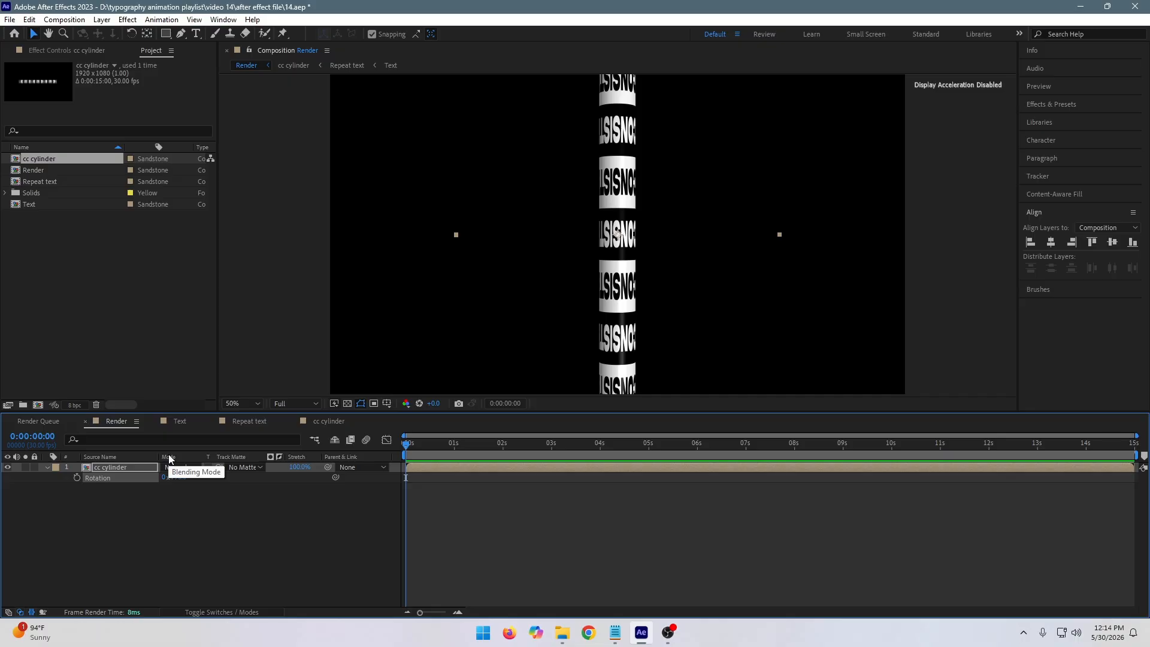
- Reduce the cc cylinder layer's scale to 80%, then further to 71%, and shift it slightly lower in the Render frame
{"action": "scroll", "coordinate": [620, 207], "scroll_direction": "down", "scroll_amount": 2}
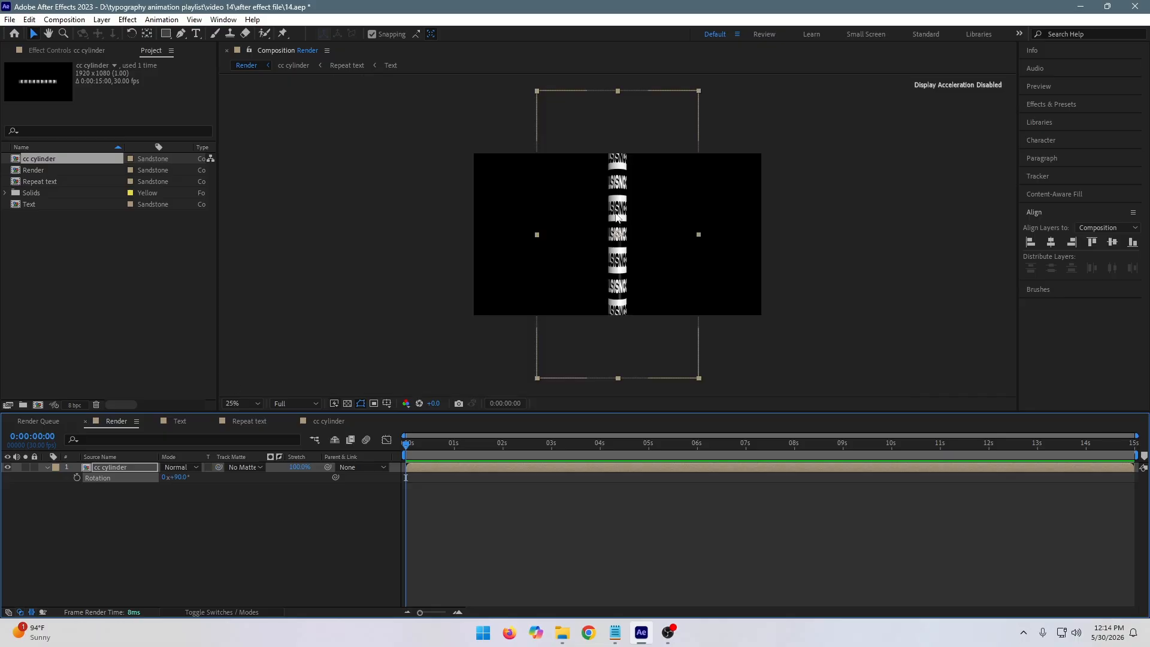
{"action": "scroll", "coordinate": [609, 234], "scroll_direction": "up", "scroll_amount": 2}
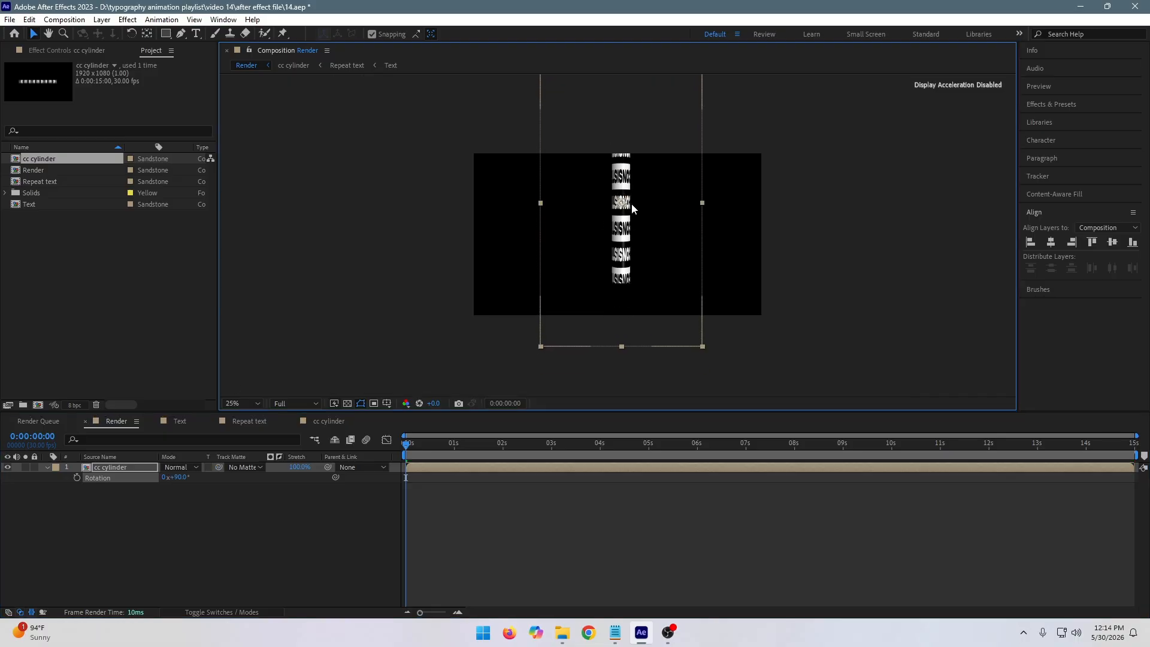
{"action": "scroll", "coordinate": [630, 210], "scroll_direction": "down", "scroll_amount": 2}
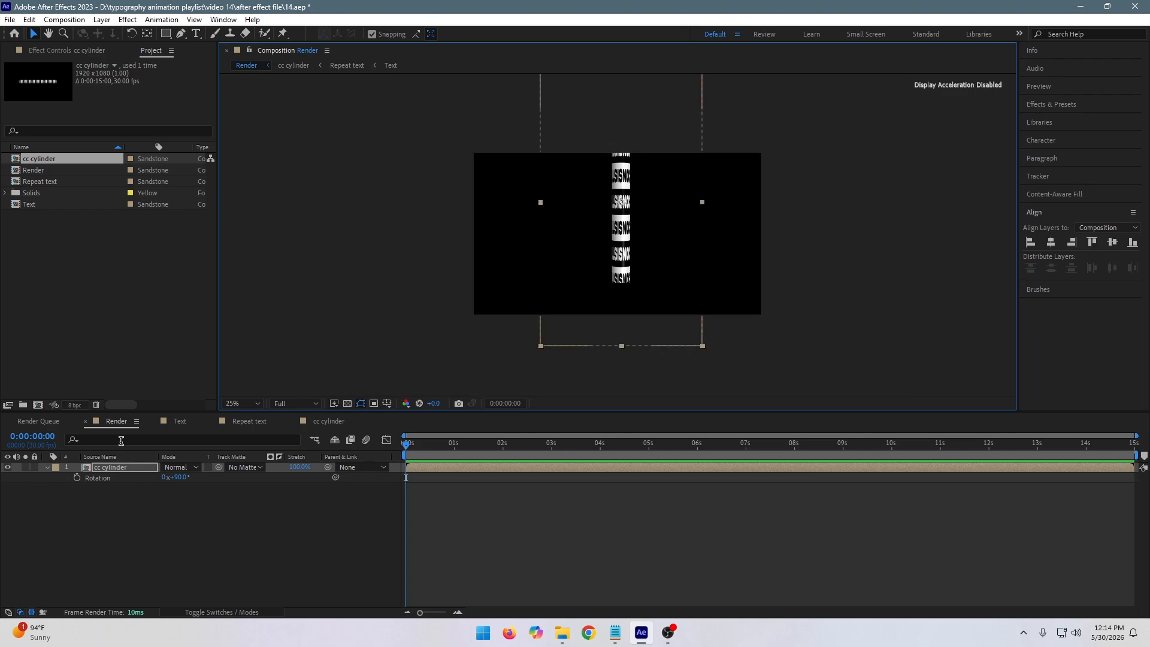
{"action": "key", "text": "s"}
{"action": "left_click", "coordinate": [173, 479]}
{"action": "type", "text": "80"}
{"action": "key", "text": "Return"}
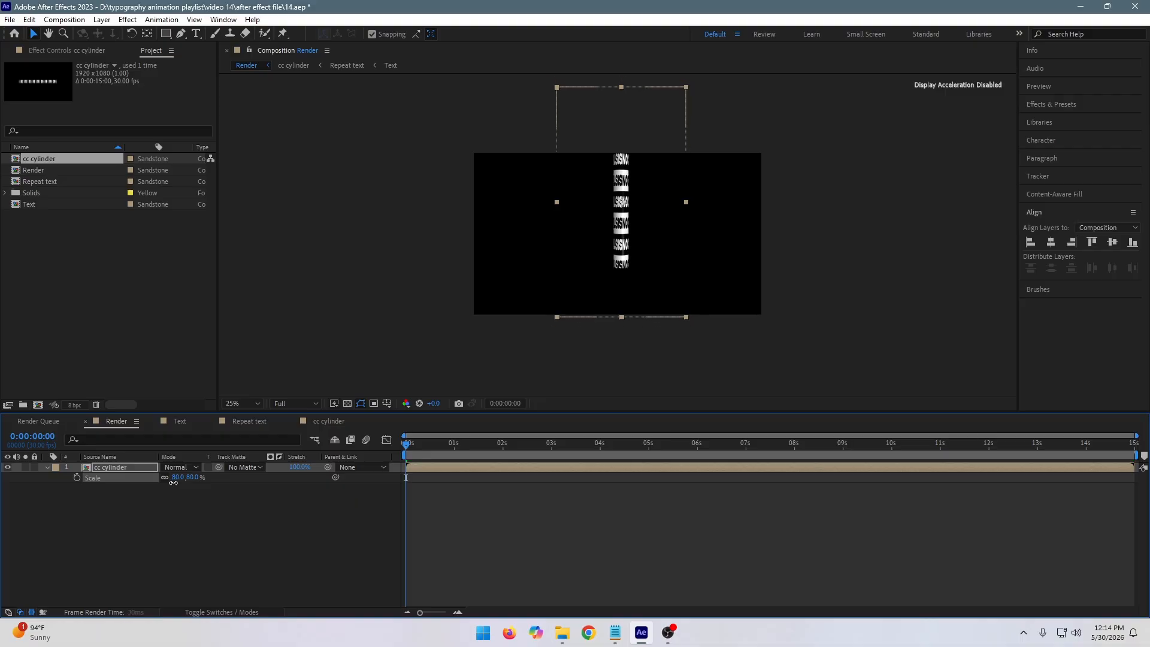
{"action": "mouse_move", "coordinate": [173, 482]}
{"action": "left_mouse_down"}
{"action": "mouse_move", "coordinate": [163, 487]}
{"action": "mouse_move", "coordinate": [174, 488]}
{"action": "left_mouse_up"}
{"action": "scroll", "coordinate": [590, 270], "scroll_direction": "up", "scroll_amount": 2}
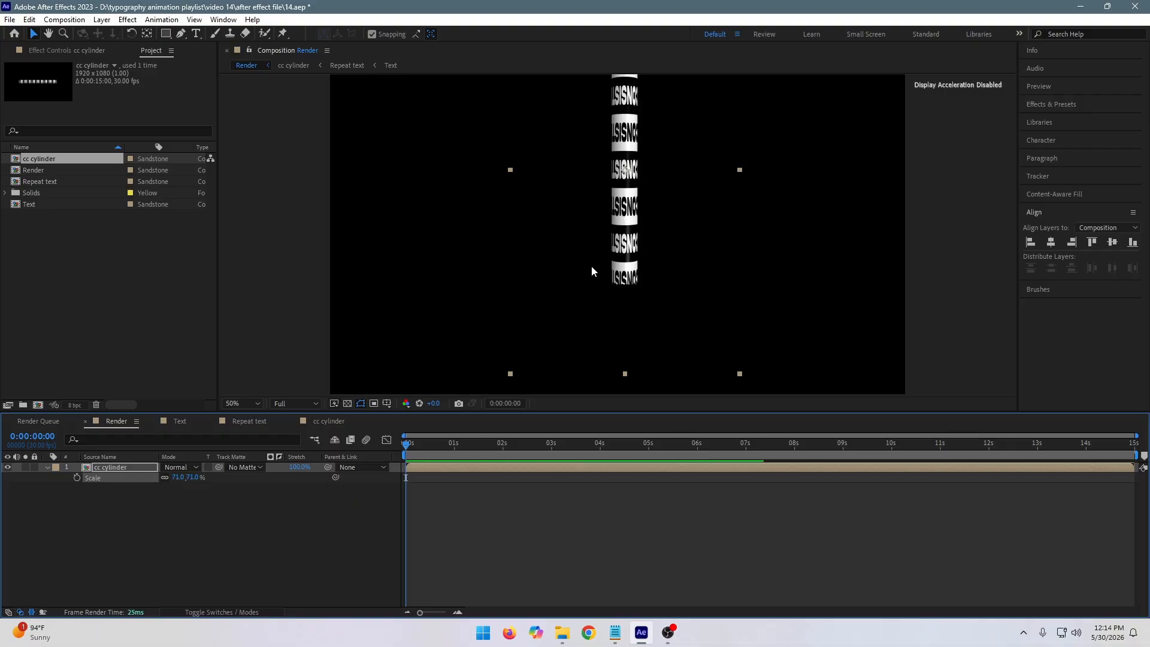
{"action": "left_click_drag", "start_coordinate": [623, 185], "coordinate": [614, 211]}
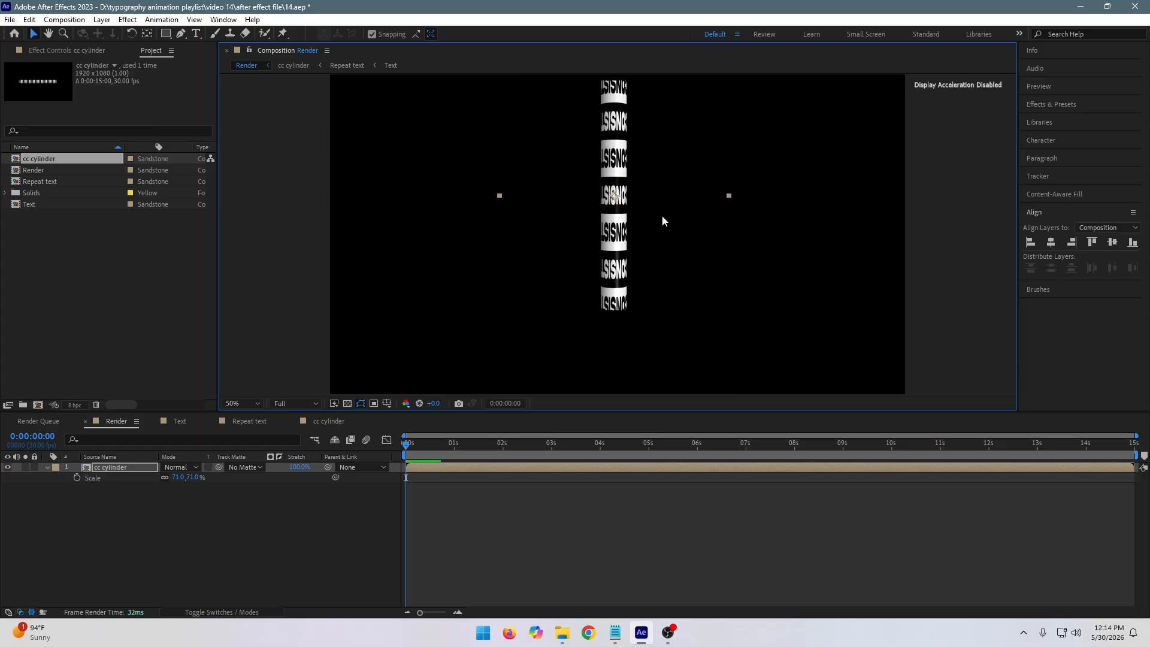
- Scale the cc cylinder layer to 86% and place it horizontally centred in the upper part of the Render frame
{"action": "scroll", "coordinate": [670, 212], "scroll_direction": "down", "scroll_amount": 2}
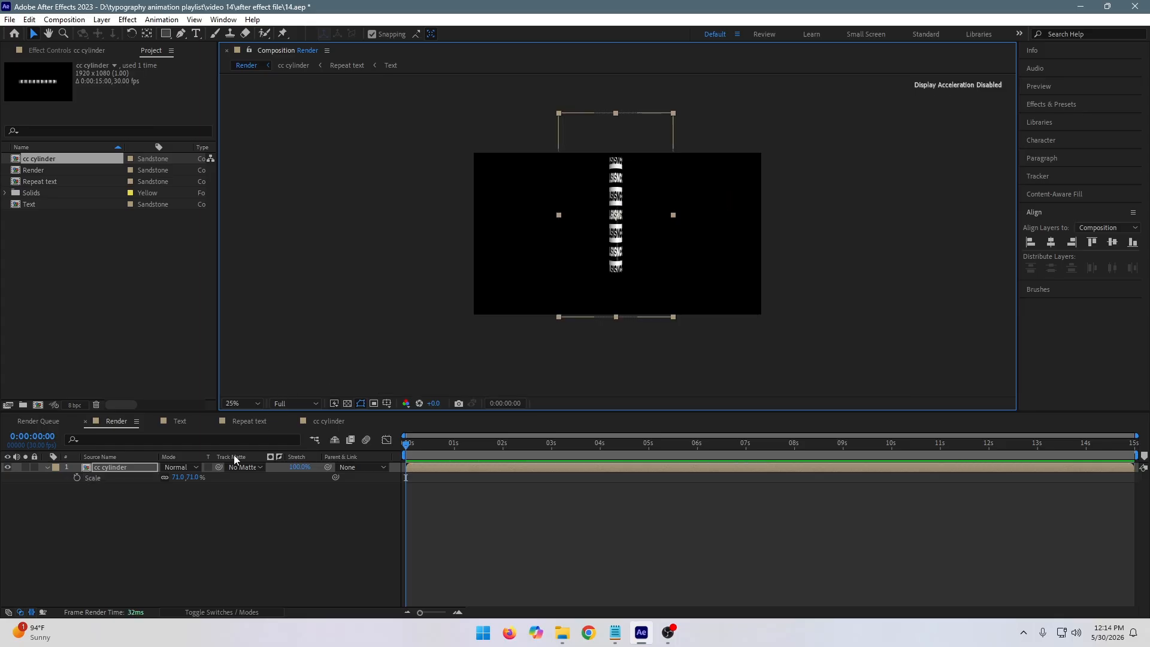
{"action": "left_click_drag", "start_coordinate": [178, 477], "coordinate": [184, 475]}
{"action": "left_click_drag", "start_coordinate": [614, 197], "coordinate": [621, 167]}
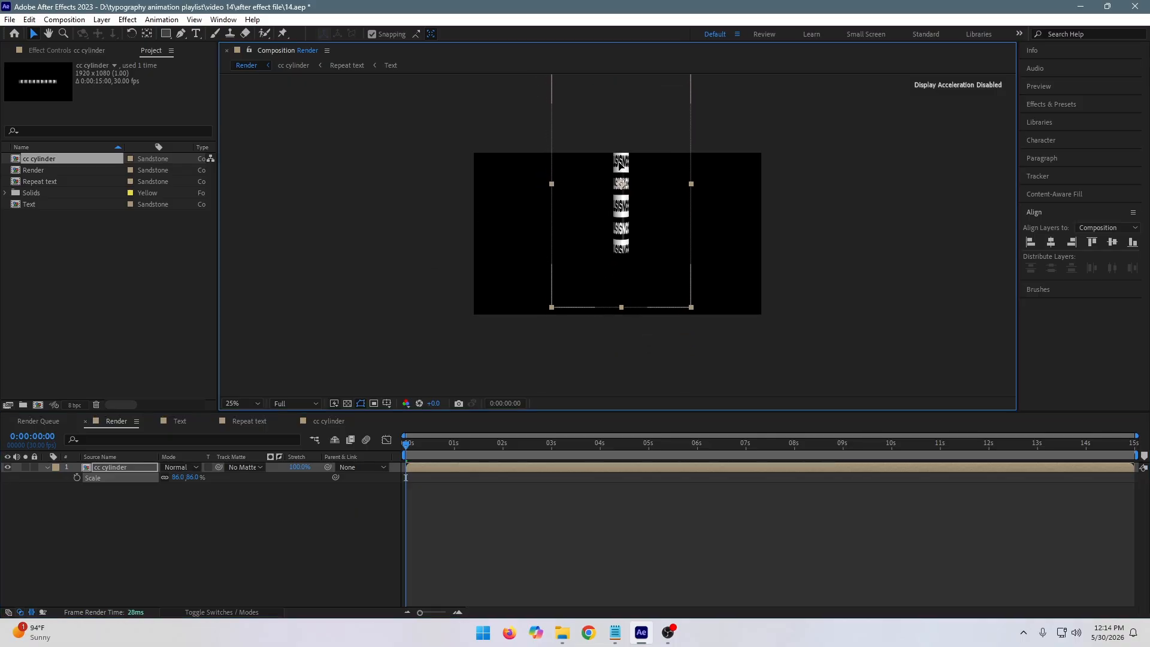
{"action": "left_click", "coordinate": [1051, 242]}
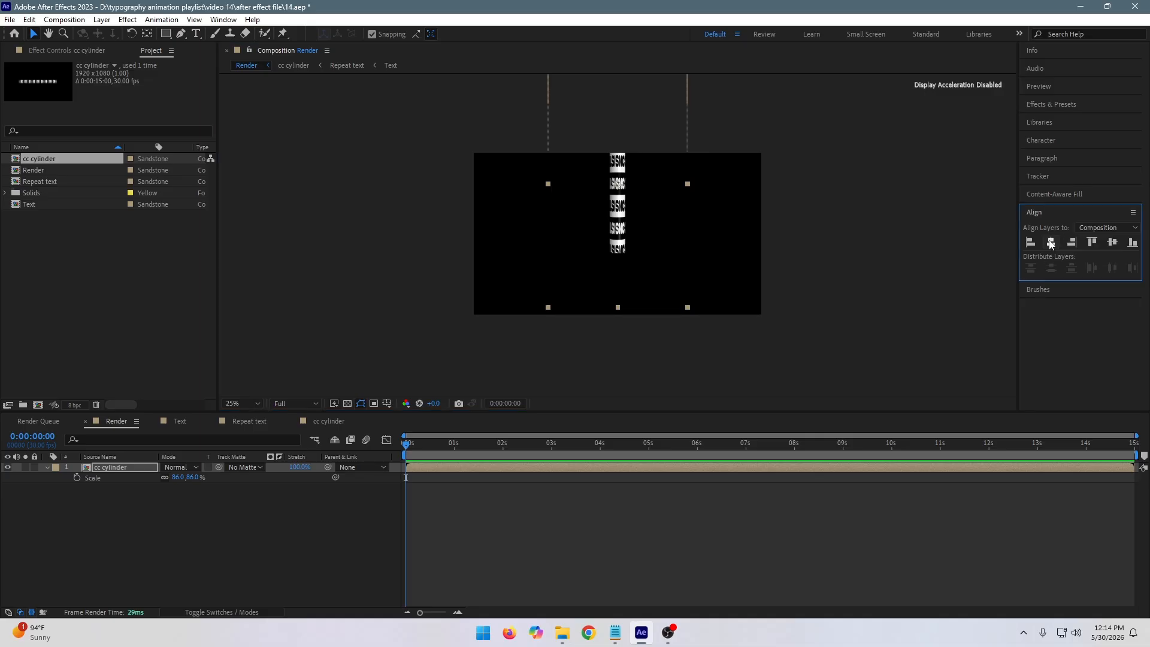
{"action": "left_click", "coordinate": [842, 211]}
- Duplicate the vertical cc cylinder layer and set the copy's rotation to 123°
{"action": "left_click", "coordinate": [625, 227]}
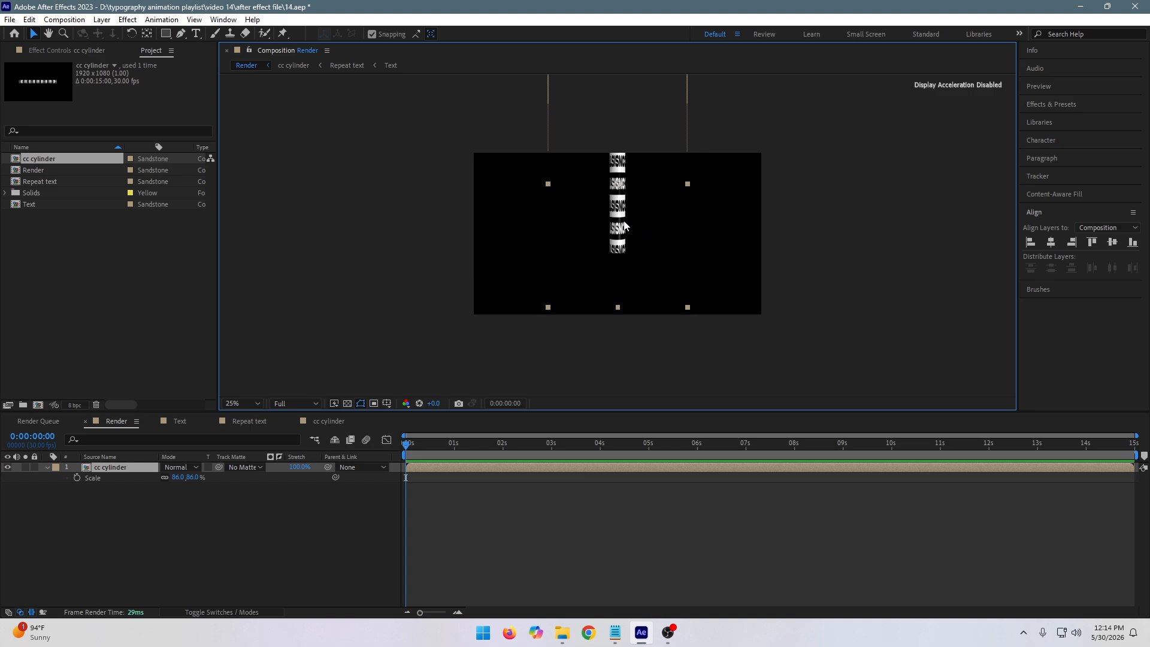
{"action": "key", "text": "ctrl+d"}
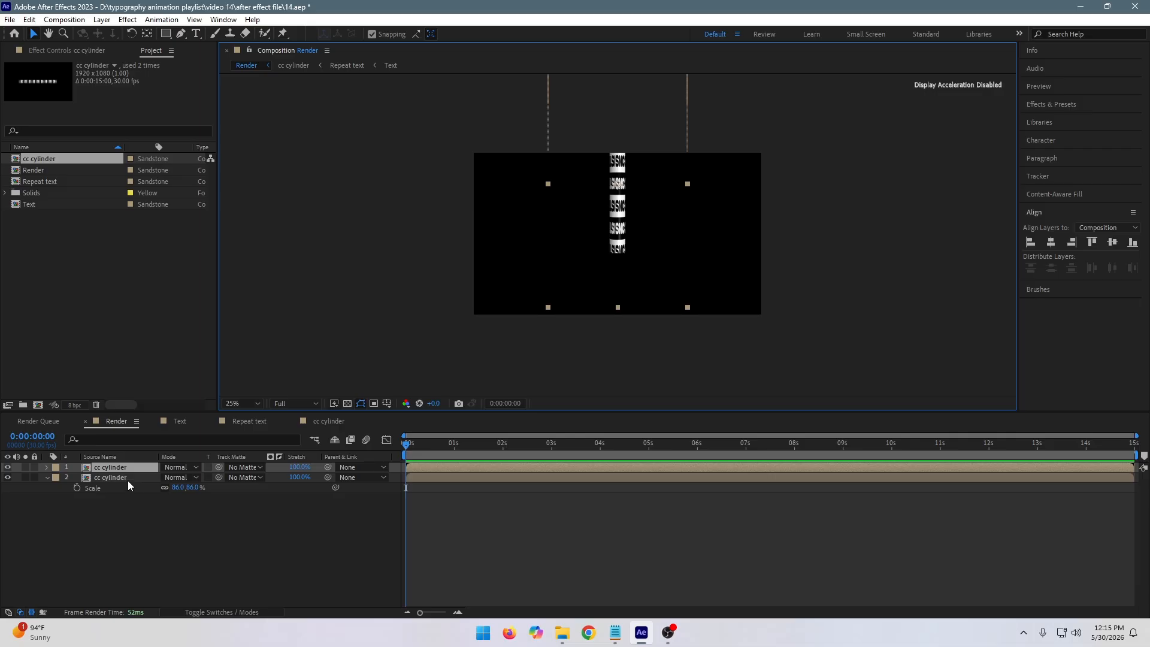
{"action": "key", "text": "r"}
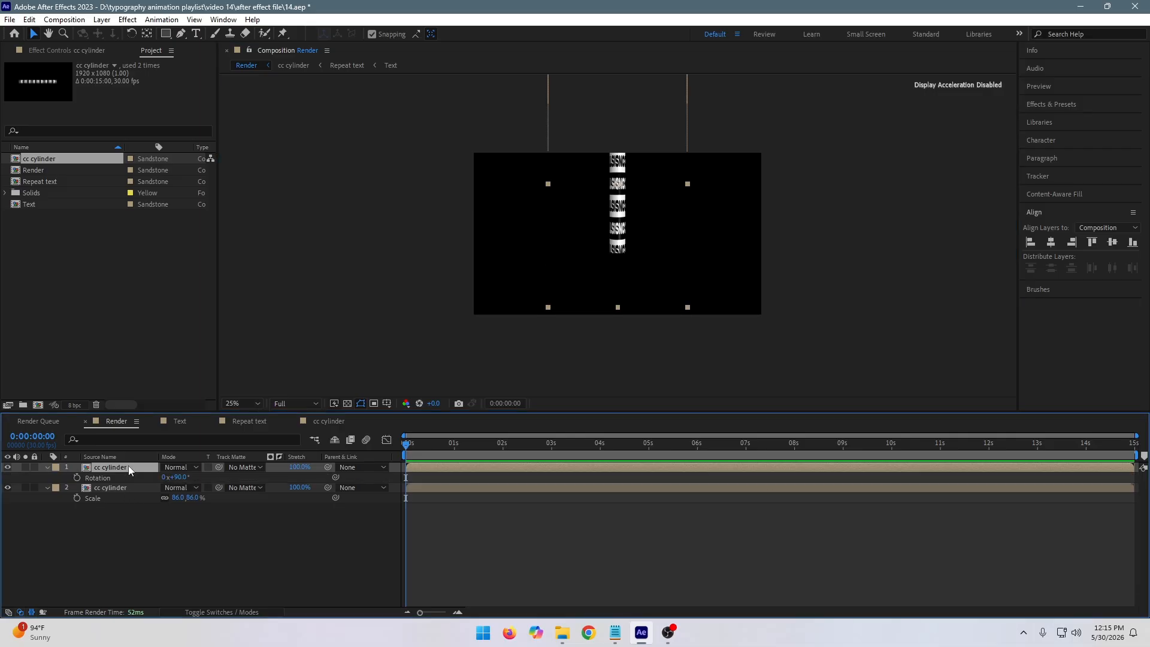
{"action": "left_click_drag", "start_coordinate": [183, 478], "coordinate": [193, 475]}
{"action": "left_click", "coordinate": [194, 476]}
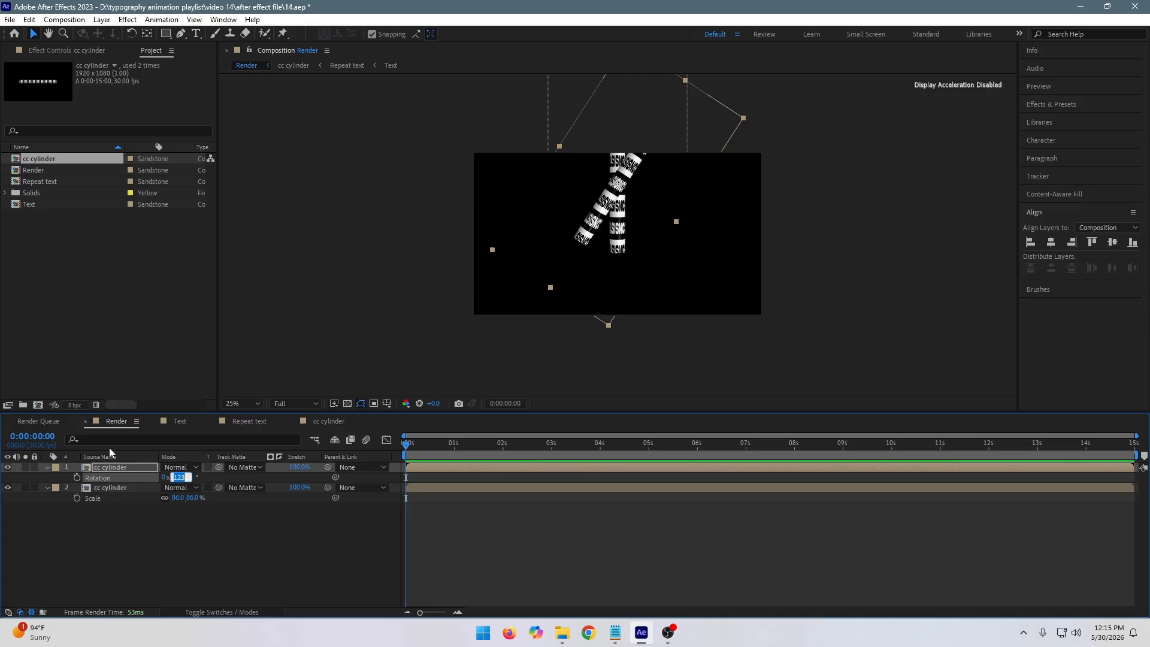
- Position the 123° cylinder to the right of the vertical one so their lower ends nearly touch, and deselect it
{"action": "left_click_drag", "start_coordinate": [614, 202], "coordinate": [645, 224]}
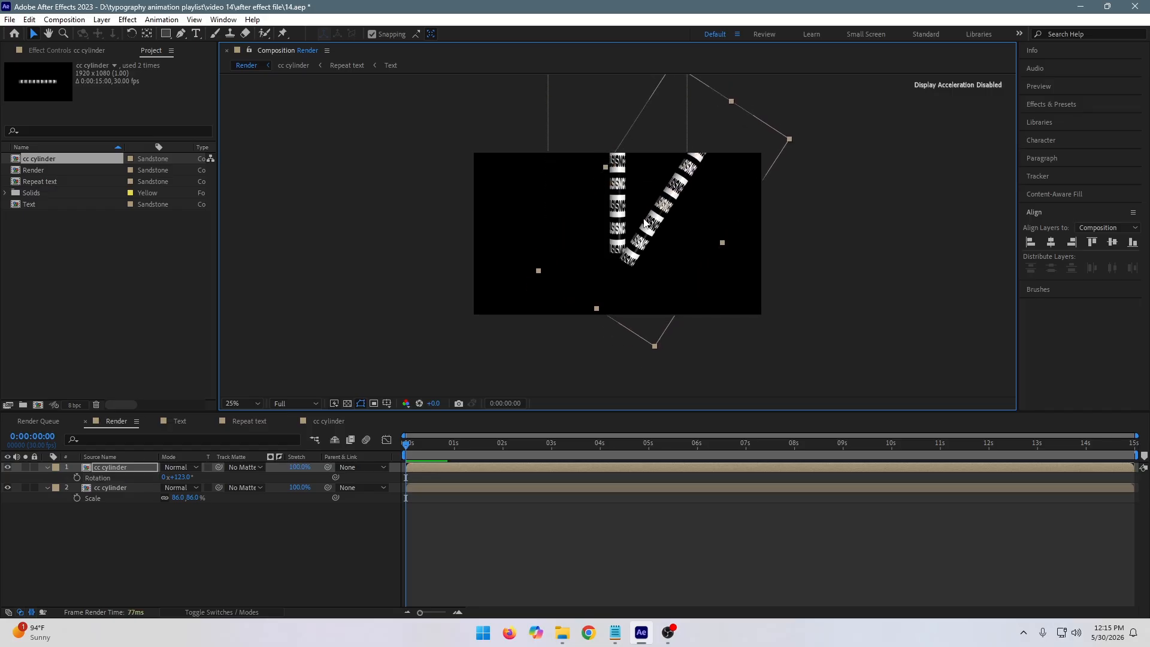
{"action": "key", "text": "period"}
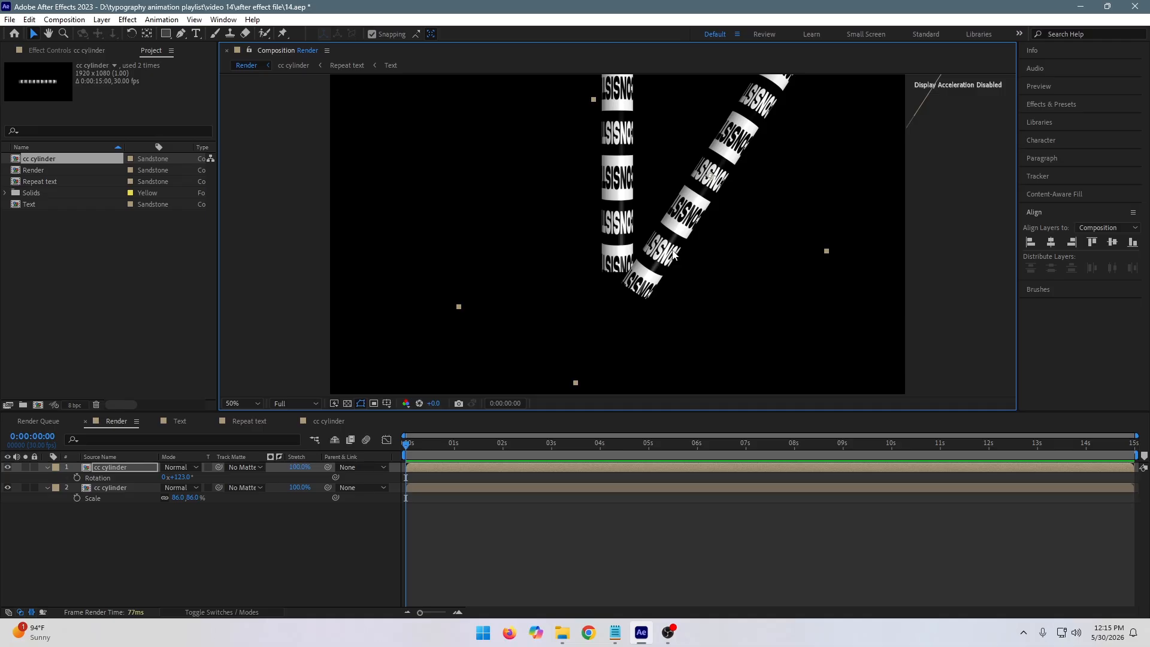
{"action": "key", "text": "Right"}
{"action": "key", "text": "Right"}
{"action": "key", "text": "Right"}
{"action": "key", "text": "Right"}
{"action": "key", "text": "Right"}
{"action": "key", "text": "Right"}
{"action": "key", "text": "Right"}
{"action": "key", "text": "Right"}
{"action": "key", "text": "Up"}
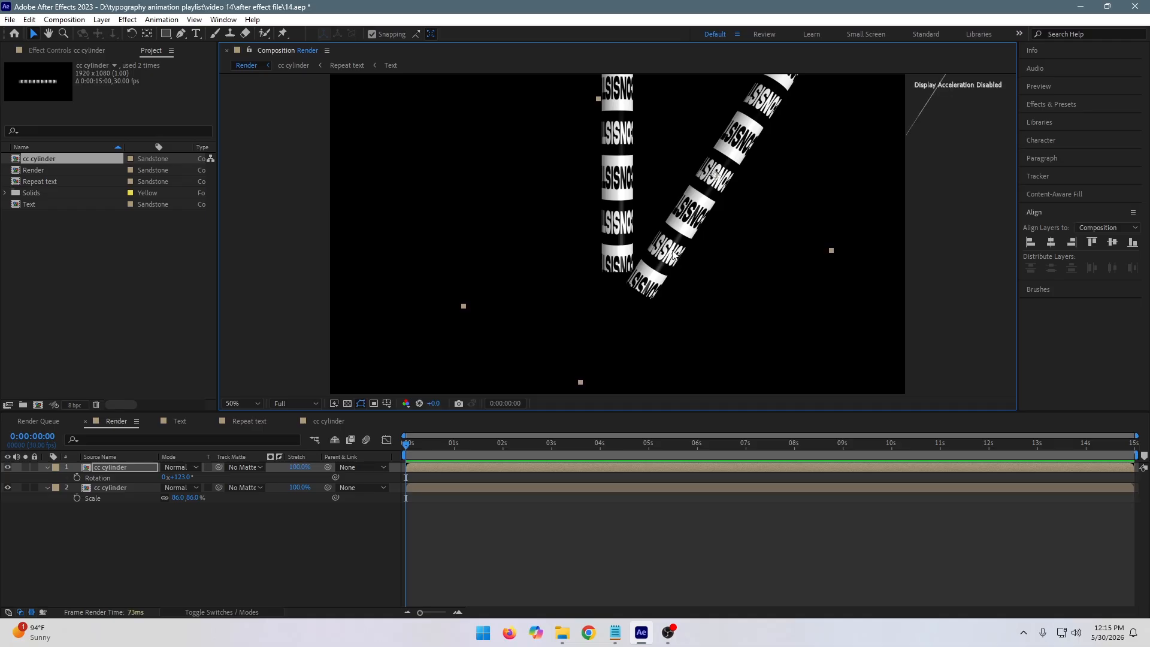
{"action": "key", "text": "Up"}
{"action": "key", "text": "Up"}
{"action": "key", "text": "Up"}
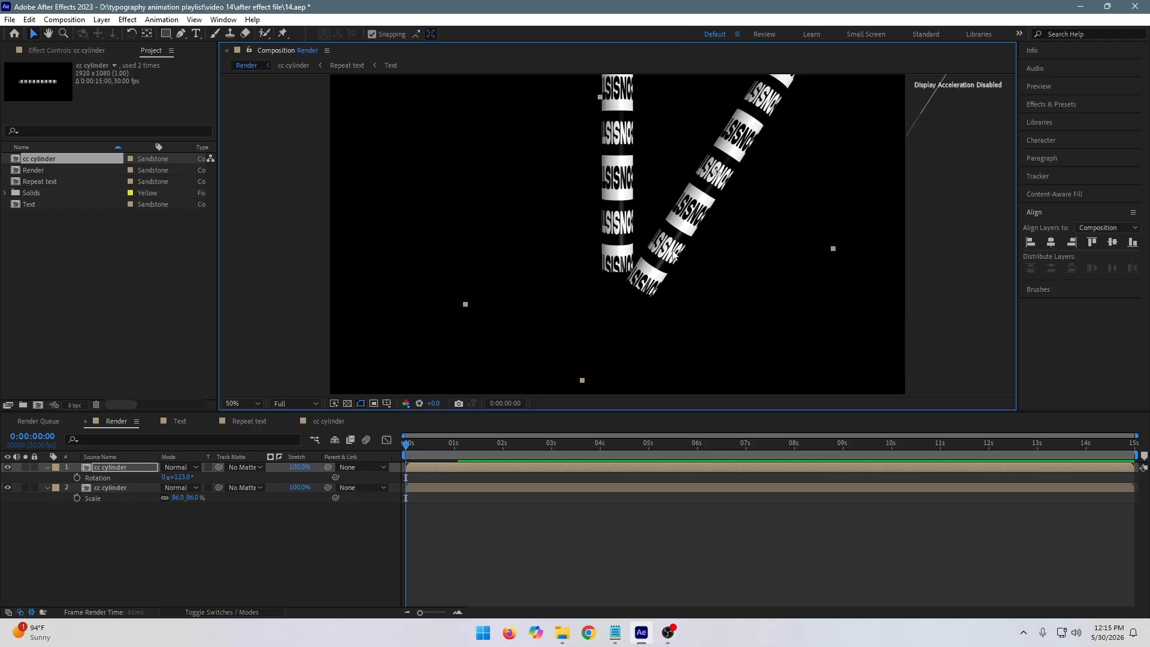
{"action": "key", "text": "Right"}
{"action": "key", "text": "Right"}
{"action": "key", "text": "Right"}
{"action": "key", "text": "Right"}
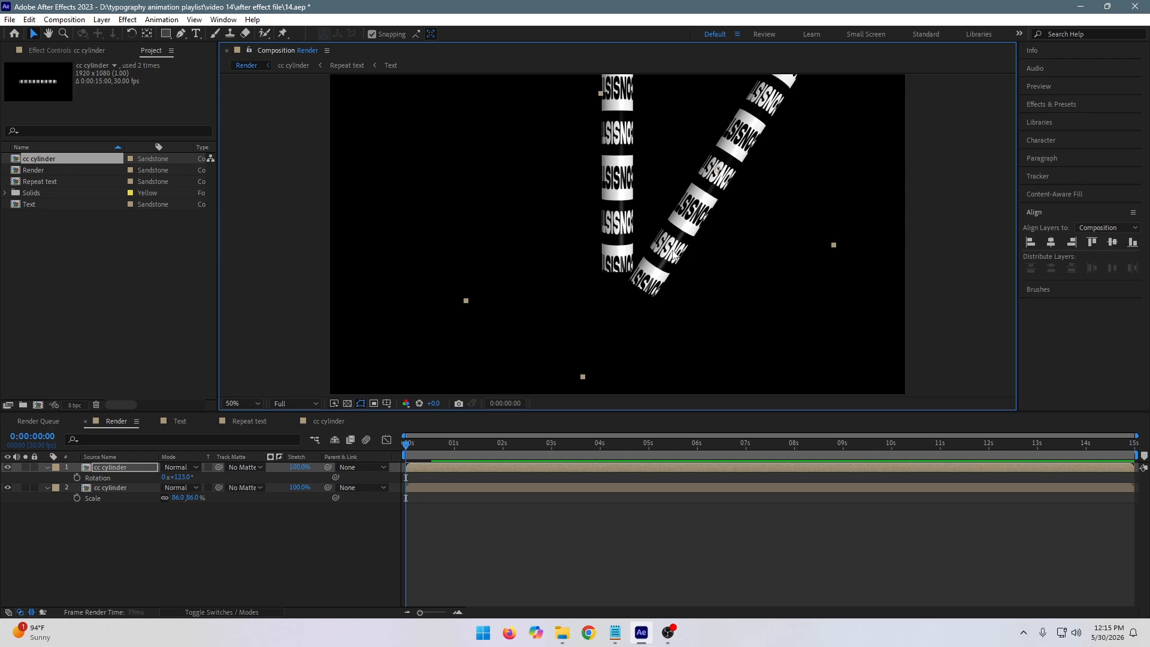
{"action": "key", "text": "Up"}
{"action": "key", "text": "Up"}
{"action": "key", "text": "Up"}
{"action": "key", "text": "Up"}
{"action": "key", "text": "Up"}
{"action": "key", "text": "Up"}
{"action": "key", "text": "Up"}
{"action": "key", "text": "Up"}
{"action": "key", "text": "Up"}
{"action": "key", "text": "Up"}
{"action": "key", "text": "Up"}
{"action": "key", "text": "Up"}
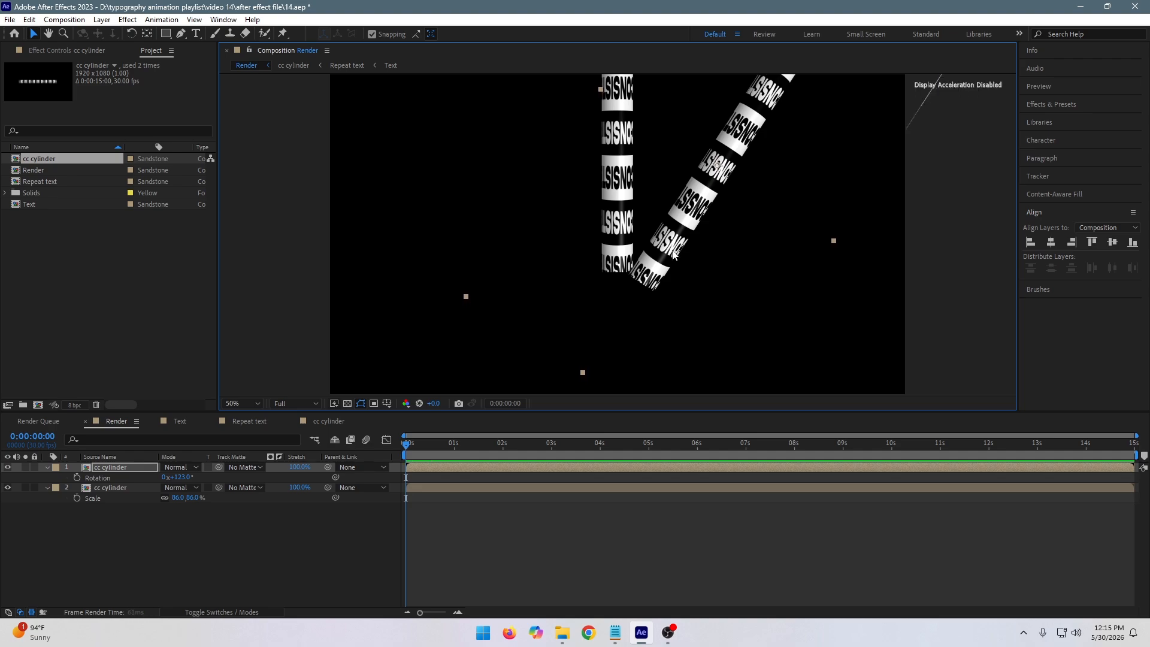
{"action": "key", "text": "Right"}
{"action": "key", "text": "Right"}
{"action": "key", "text": "Right"}
{"action": "key", "text": "Right"}
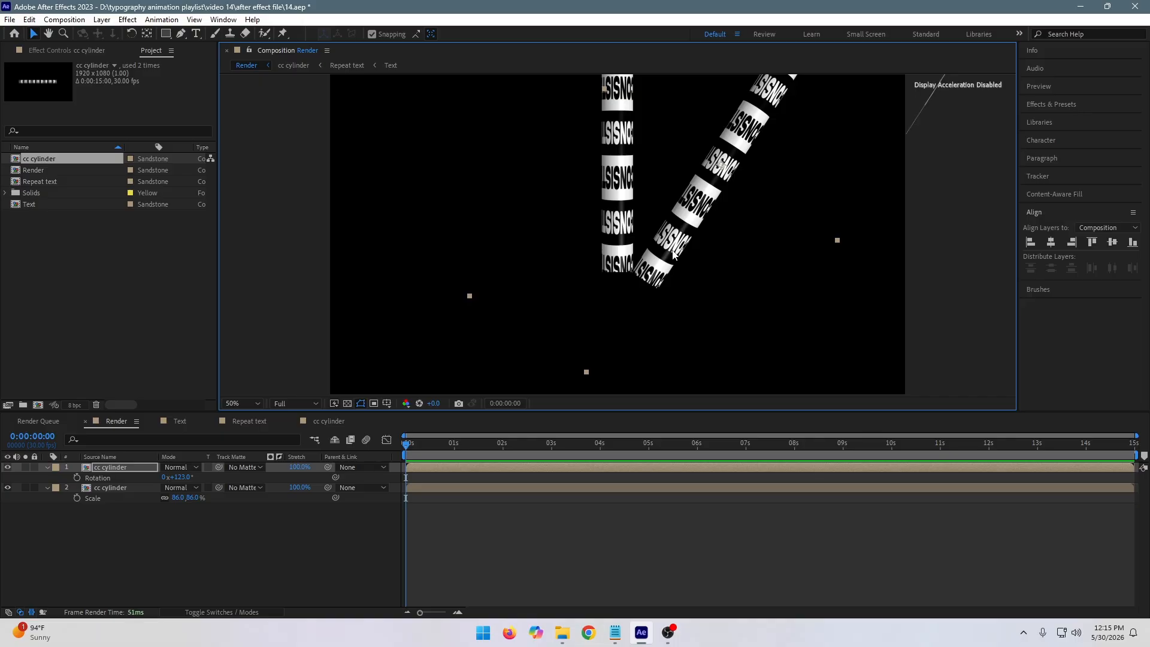
{"action": "left_click", "coordinate": [818, 282]}
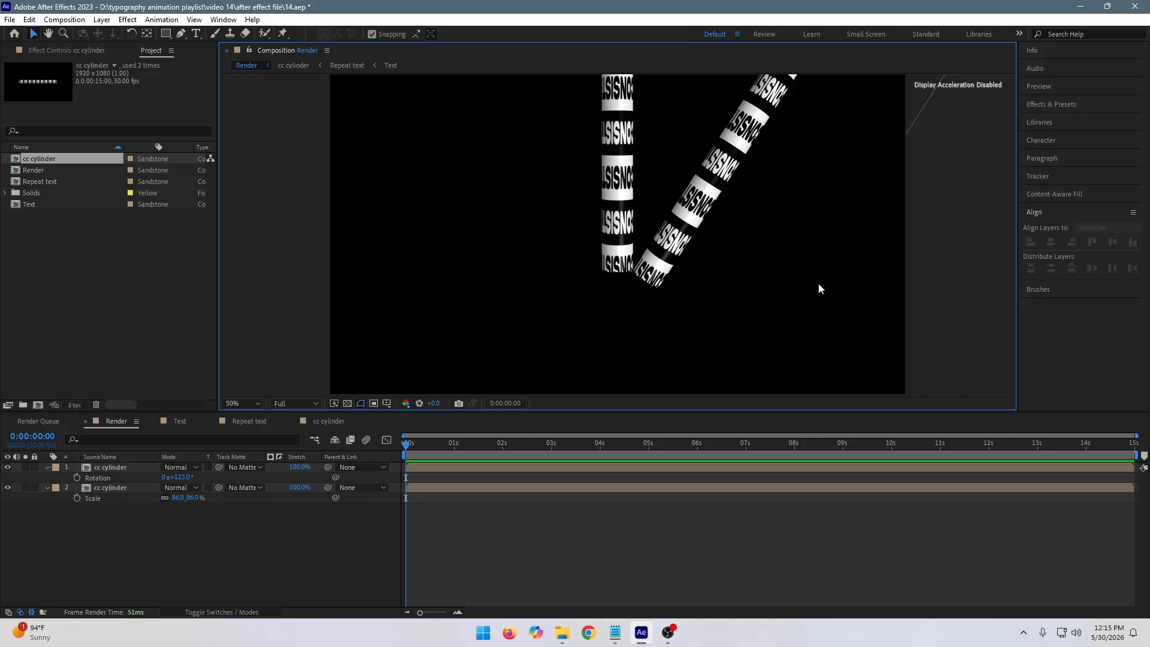
{"action": "key", "text": "comma"}
{"action": "key", "text": "period"}
- Duplicate the 123° cylinder, rotating the copy to 152° and placing its inner end just below the 123° cylinder's lower end
{"action": "left_click", "coordinate": [110, 468]}
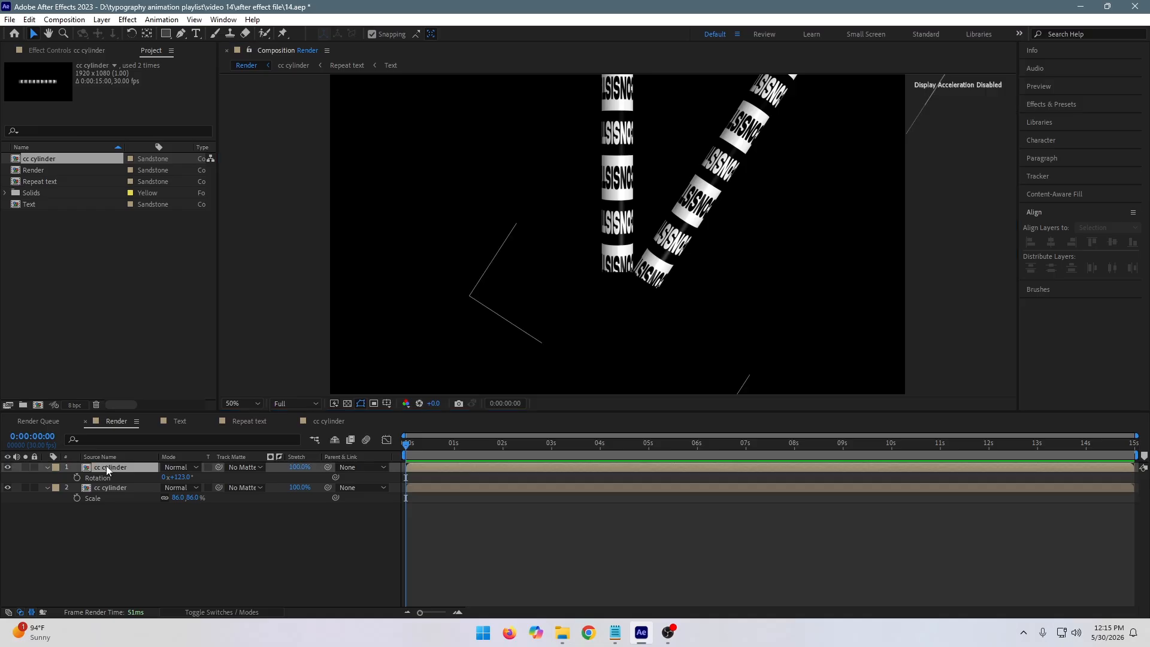
{"action": "key", "text": "ctrl+d"}
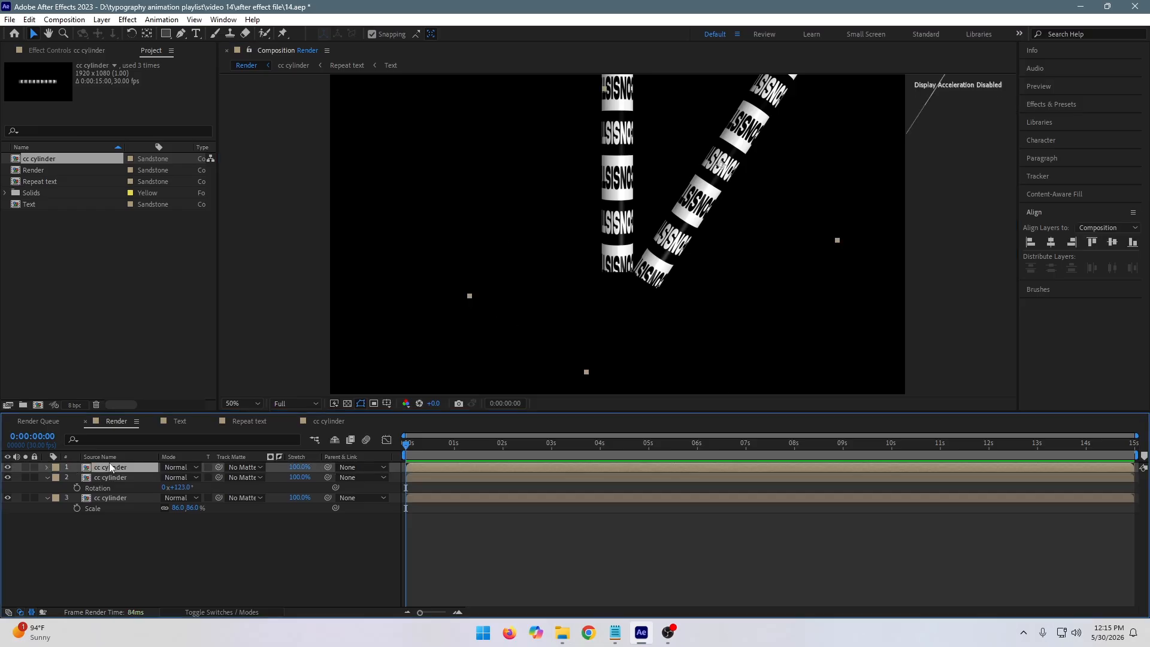
{"action": "key", "text": "r"}
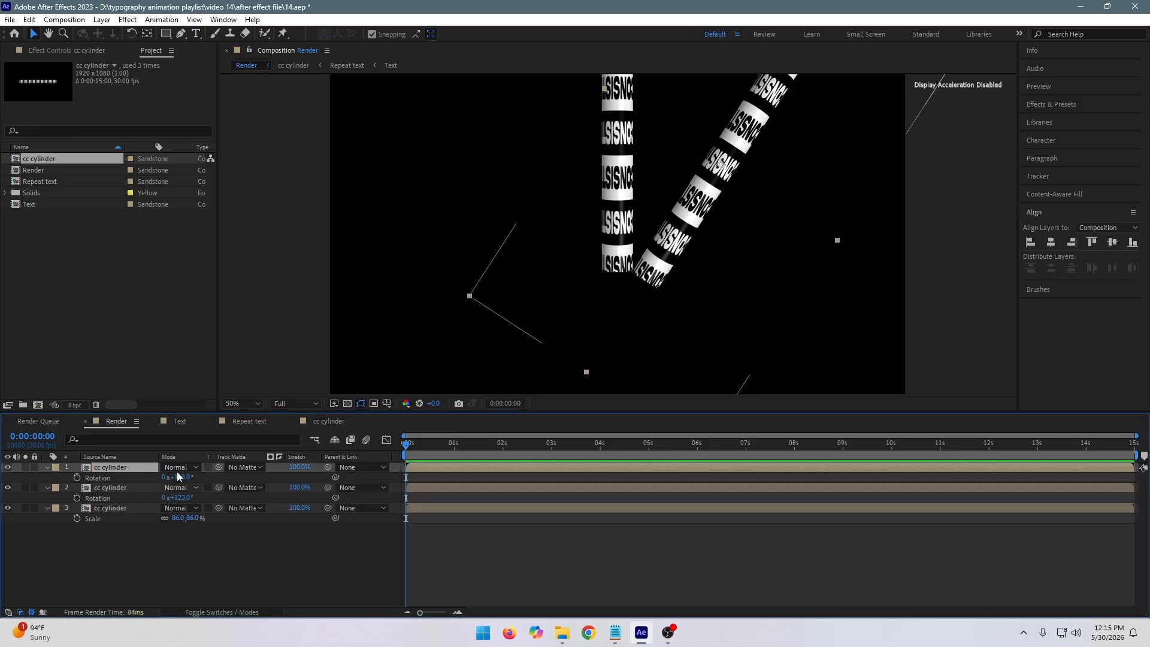
{"action": "mouse_move", "coordinate": [185, 477]}
{"action": "left_mouse_down"}
{"action": "mouse_move", "coordinate": [216, 474]}
{"action": "mouse_move", "coordinate": [178, 467]}
{"action": "mouse_move", "coordinate": [190, 464]}
{"action": "left_mouse_up"}
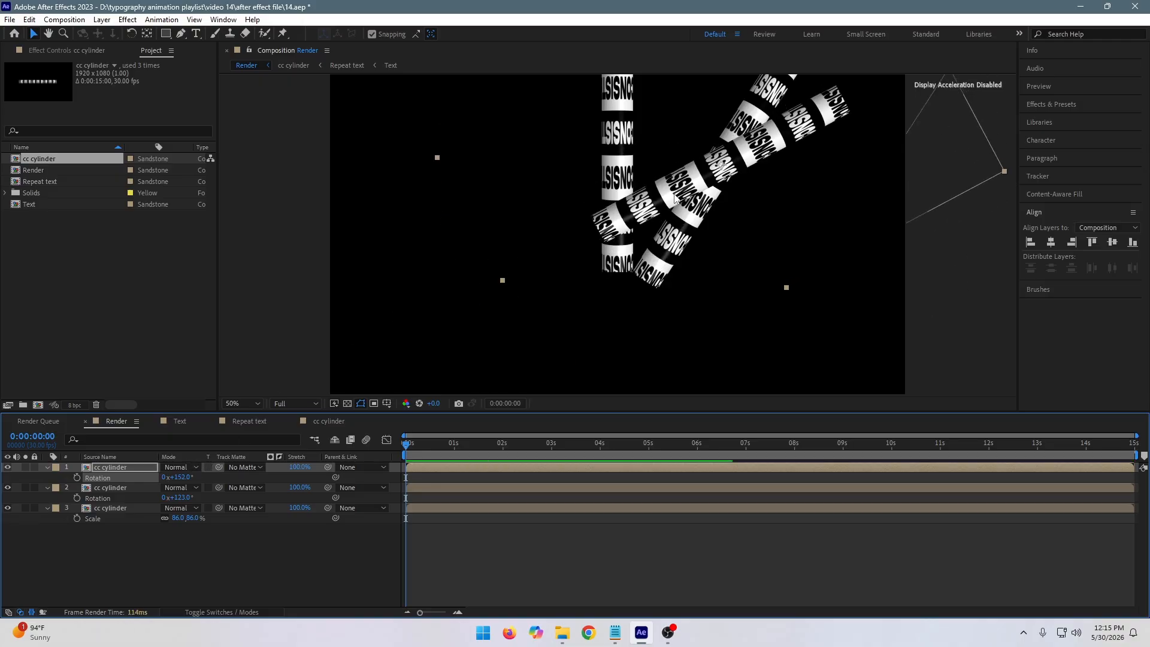
{"action": "left_click_drag", "start_coordinate": [705, 182], "coordinate": [770, 253]}
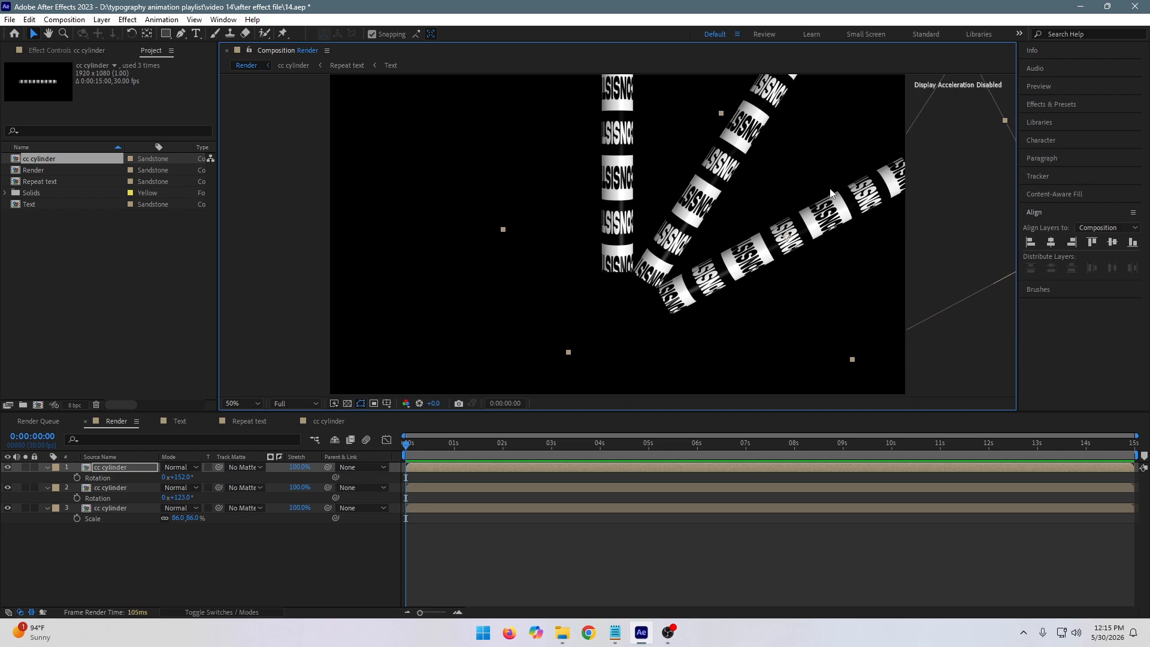
{"action": "key", "text": "comma"}
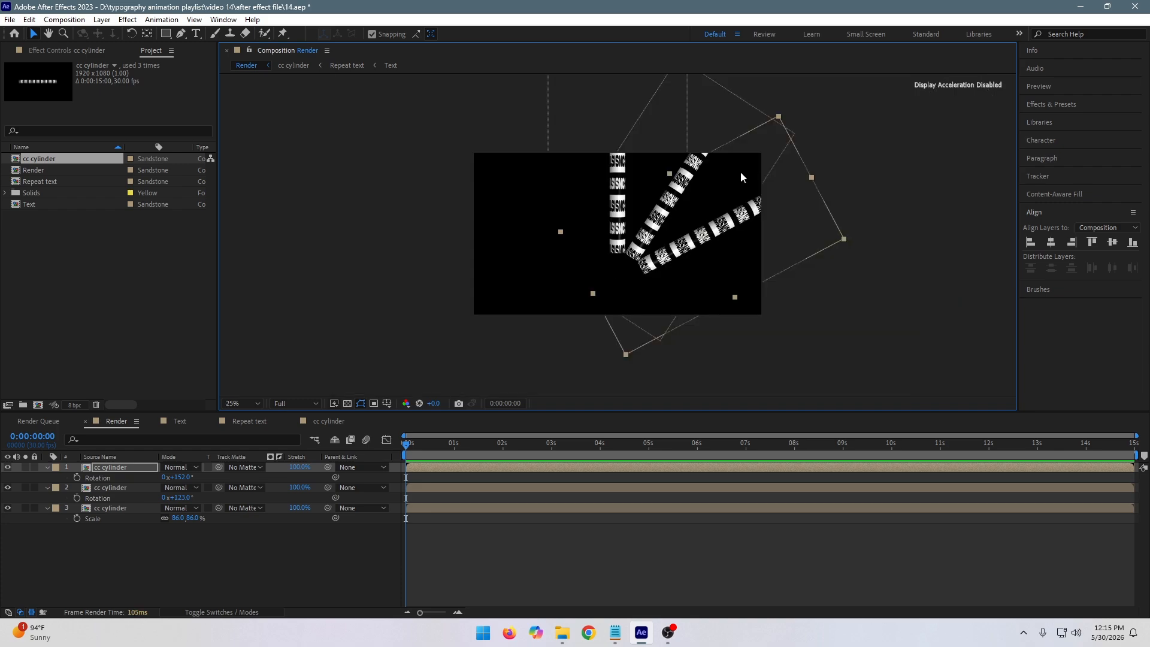
- Duplicate the 152° cylinder, placing the copy below it with its rotation set to 179° so it lies almost horizontal
{"action": "left_click", "coordinate": [112, 466]}
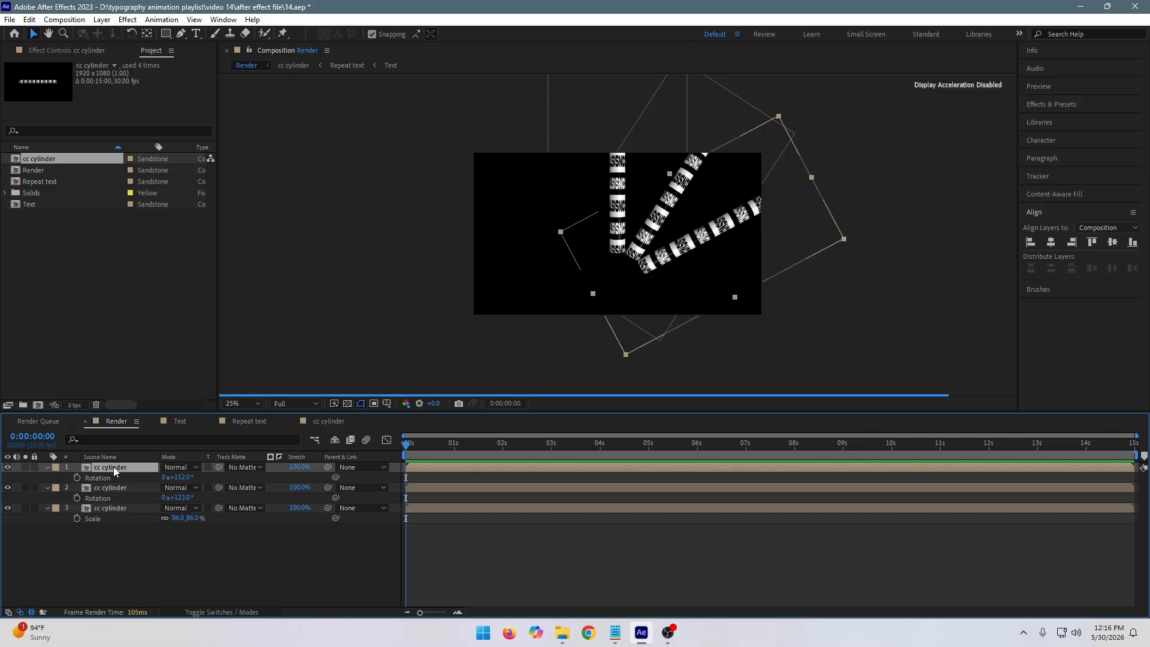
{"action": "key", "text": "ctrl+d"}
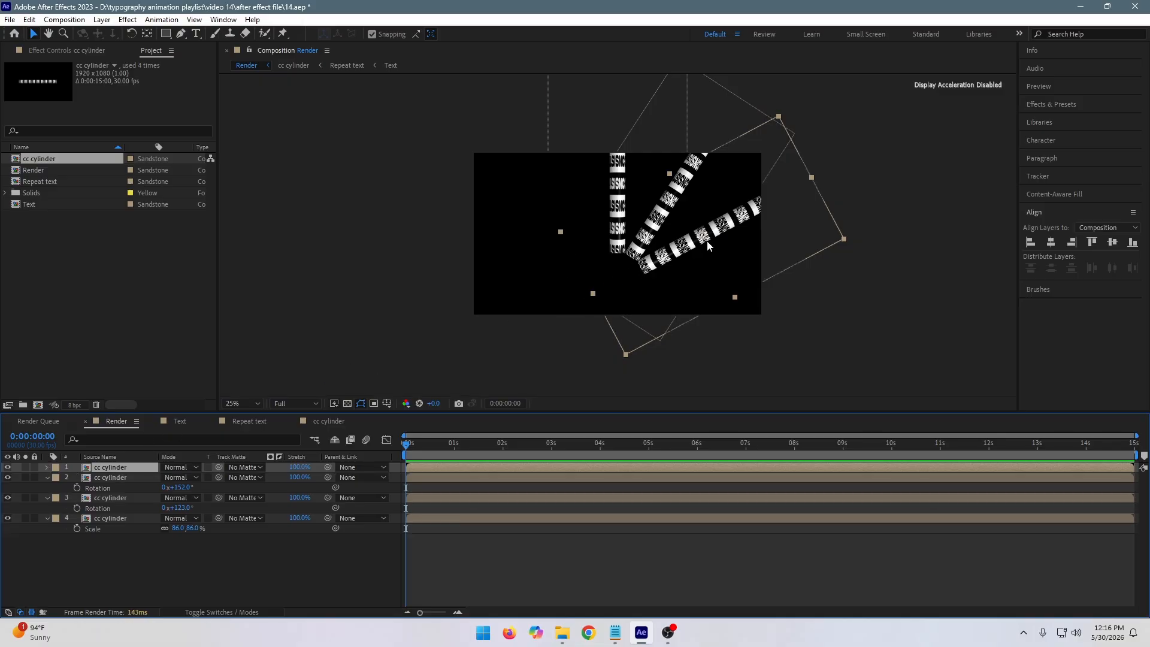
{"action": "key", "text": "r"}
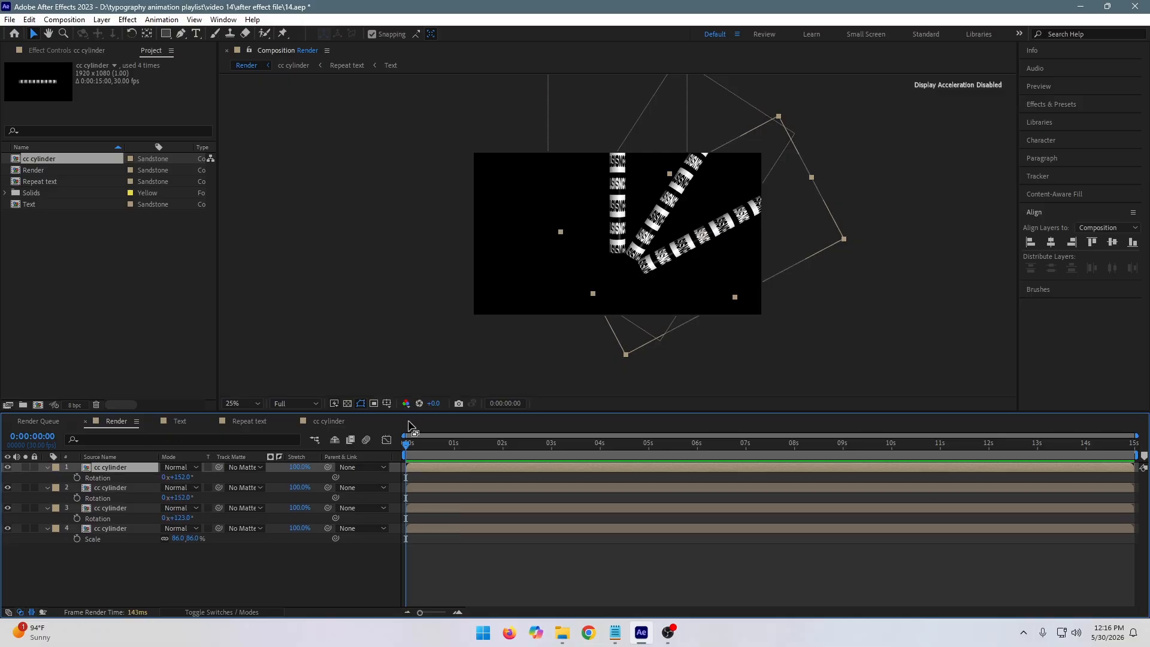
{"action": "left_click_drag", "start_coordinate": [189, 476], "coordinate": [206, 474]}
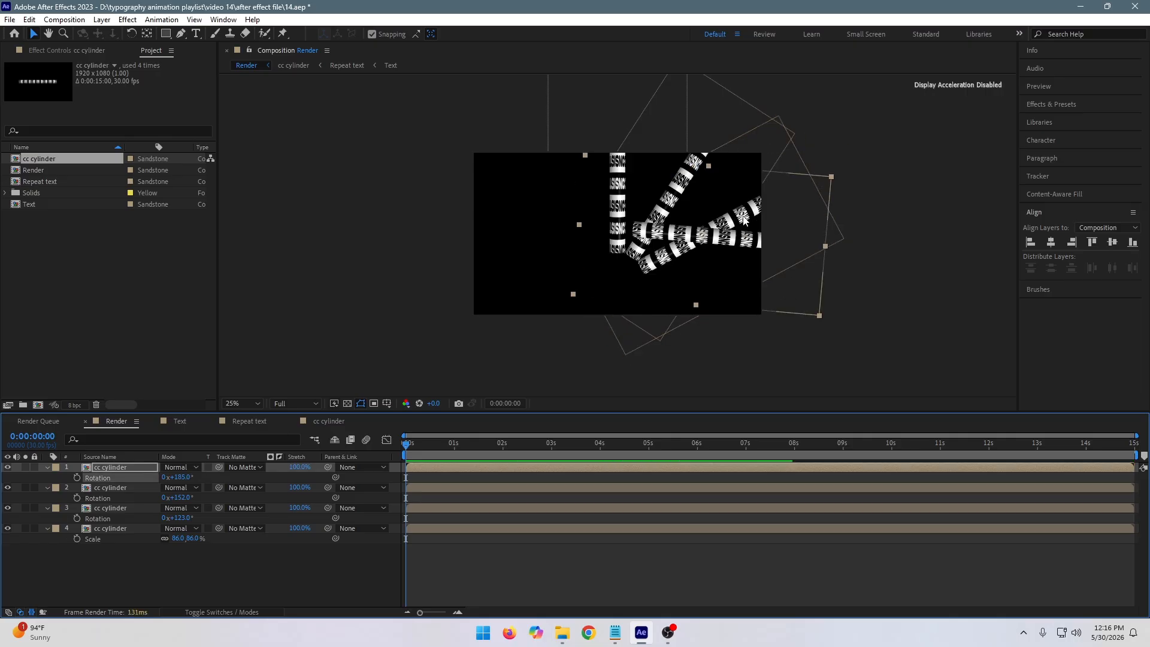
{"action": "left_click_drag", "start_coordinate": [737, 239], "coordinate": [752, 286]}
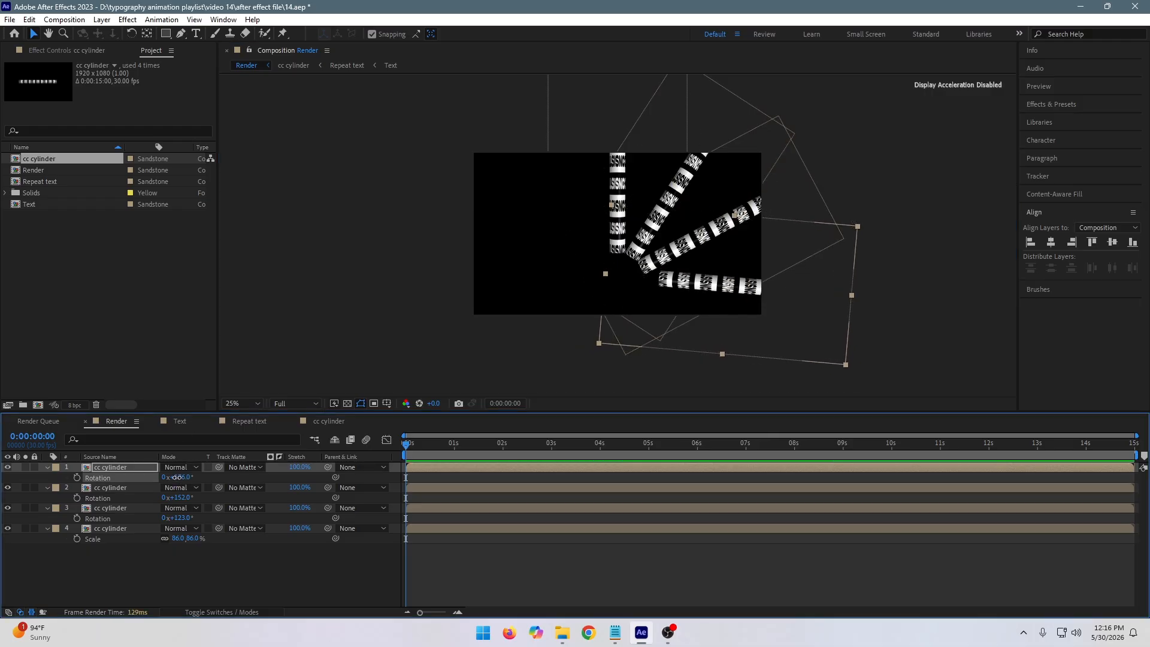
{"action": "mouse_move", "coordinate": [179, 478]}
{"action": "left_mouse_down"}
{"action": "mouse_move", "coordinate": [169, 479]}
{"action": "mouse_move", "coordinate": [180, 477]}
{"action": "left_mouse_up"}
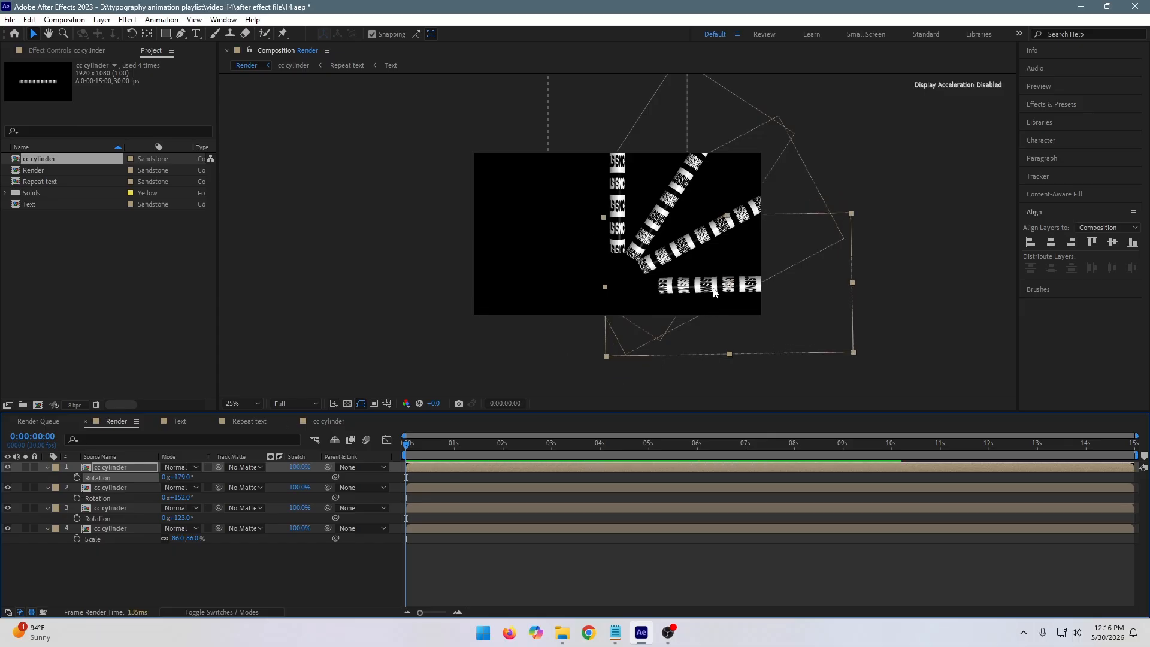
- Move the 179° cylinder slightly up and left so its inner end sits just below the 152° cylinder's inner end
{"action": "left_click", "coordinate": [693, 289]}
{"action": "left_click_drag", "start_coordinate": [692, 290], "coordinate": [693, 293]}
{"action": "key", "text": "Right"}
{"action": "key", "text": "Right"}
{"action": "key", "text": "Right"}
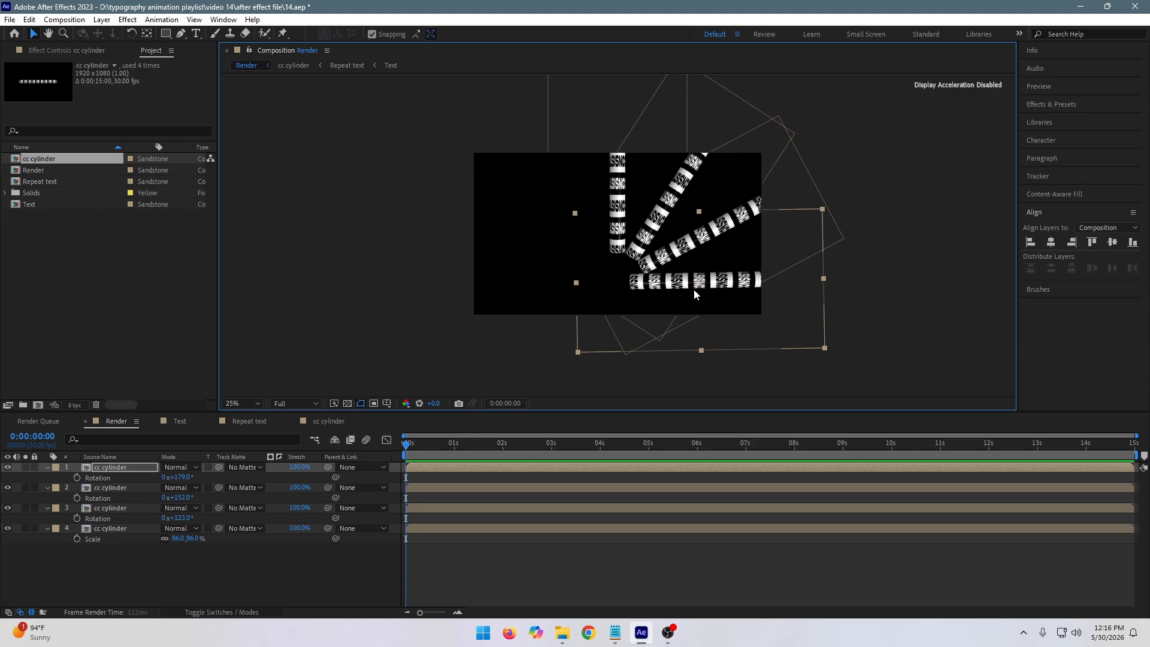
{"action": "key", "text": "shift+Right"}
{"action": "key", "text": "shift+Right"}
{"action": "key", "text": "shift+Right"}
{"action": "key", "text": "shift+Right"}
{"action": "key", "text": "shift+Right"}
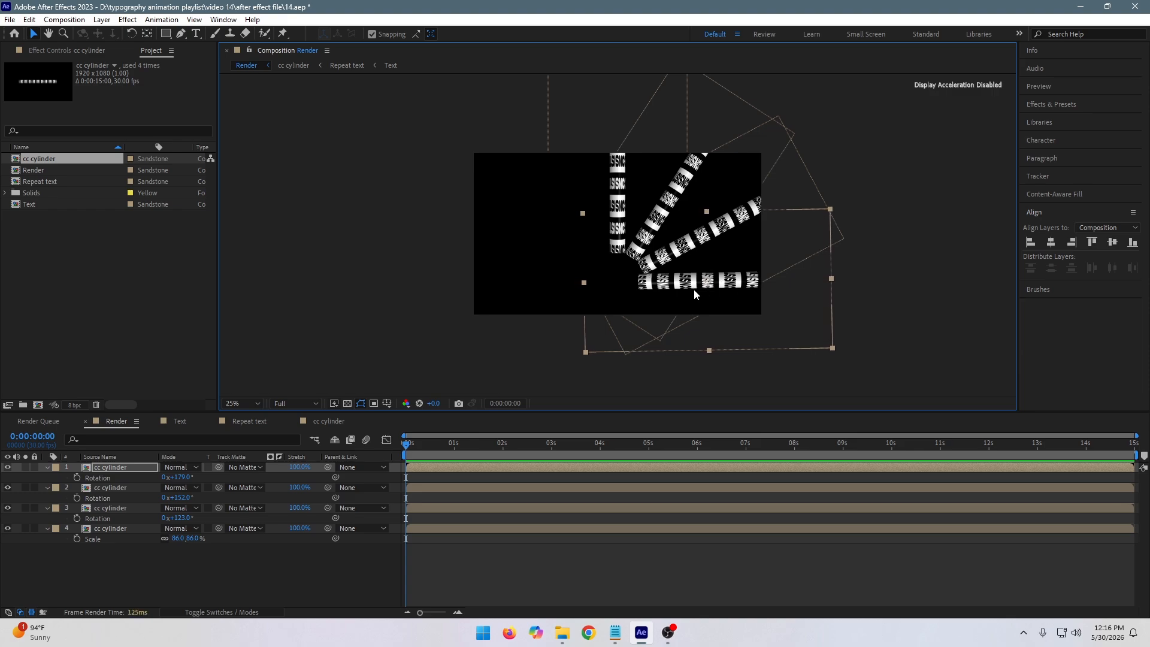
- Nudge the 179° cylinder to the right so its inner end sits just beneath the 152° cylinder's inner end
{"action": "key", "text": "shift+Right"}
{"action": "key", "text": "shift+Right"}
{"action": "key", "text": "shift+Right"}
{"action": "key", "text": "shift+Right"}
{"action": "key", "text": "shift+Right"}
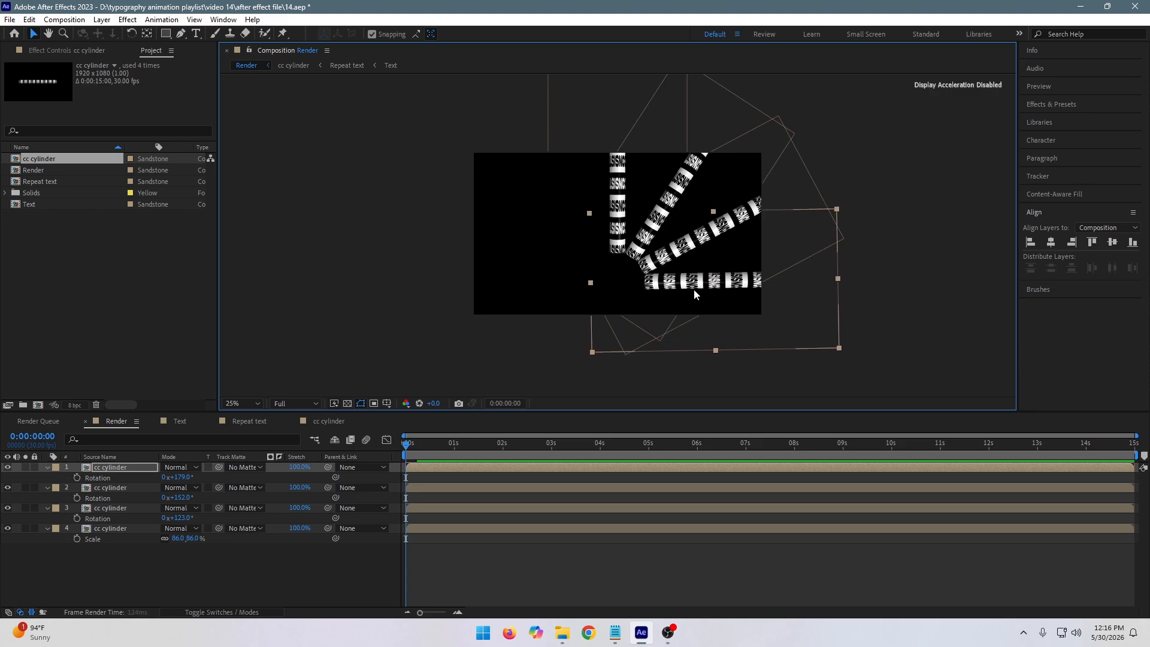
{"action": "key", "text": "Left"}
{"action": "left_click", "coordinate": [799, 283]}
- Duplicate the 179° cylinder and set the copy's rotation to 199°
{"action": "left_click", "coordinate": [728, 284]}
{"action": "key", "text": "ctrl+d"}
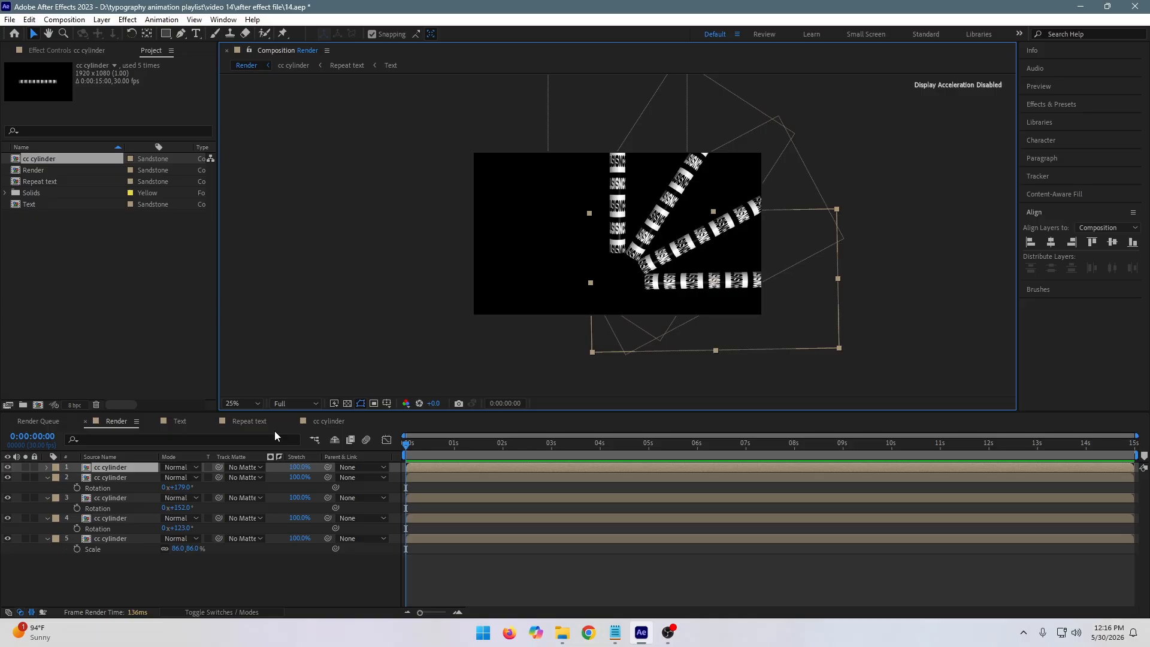
{"action": "left_click", "coordinate": [134, 469]}
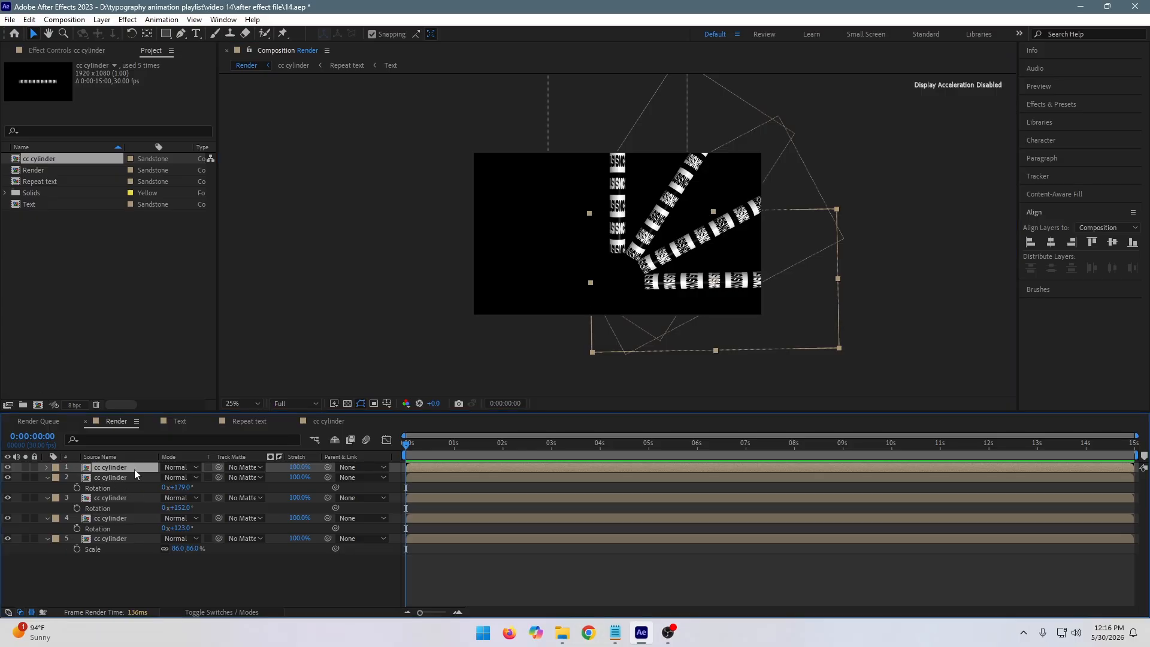
{"action": "key", "text": "r"}
{"action": "left_click_drag", "start_coordinate": [185, 479], "coordinate": [199, 480]}
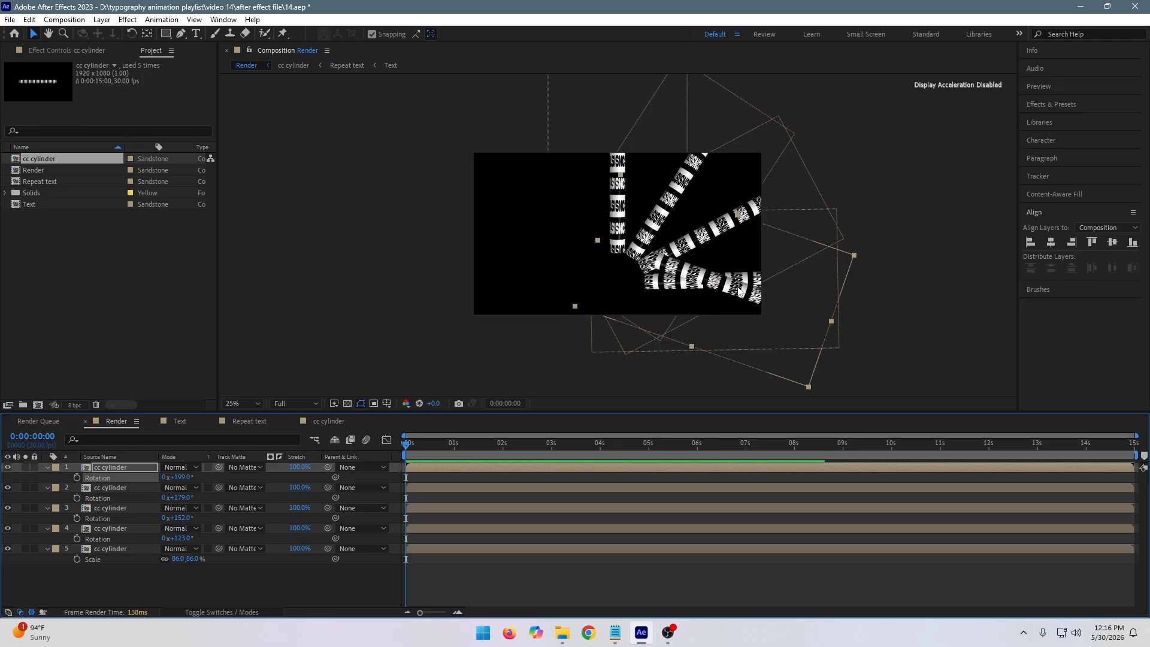
- Move the 199° cylinder down and left so its inner end sits just below the 179° cylinder's inner end
{"action": "left_click_drag", "start_coordinate": [737, 291], "coordinate": [679, 317]}
{"action": "key", "text": "Left"}
{"action": "key", "text": "Left"}
{"action": "key", "text": "Left"}
{"action": "key", "text": "Left"}
{"action": "key", "text": "Left"}
{"action": "key", "text": "Left"}
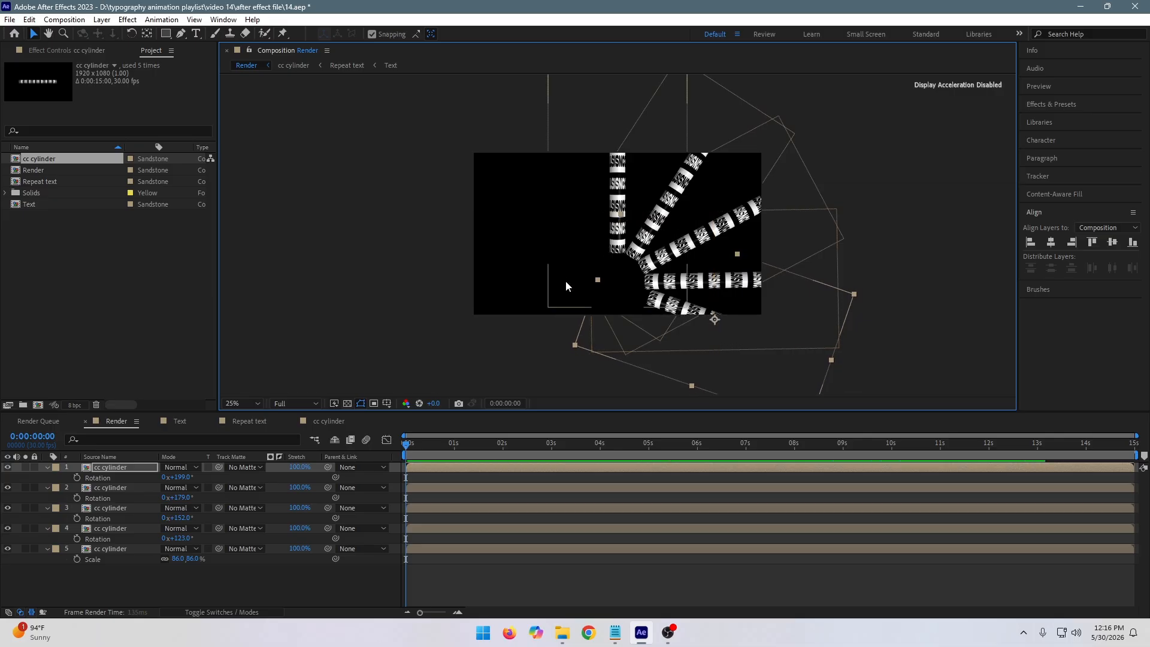
{"action": "key", "text": "Left"}
{"action": "key", "text": "Left"}
{"action": "key", "text": "Left"}
{"action": "key", "text": "Left"}
{"action": "key", "text": "Left"}
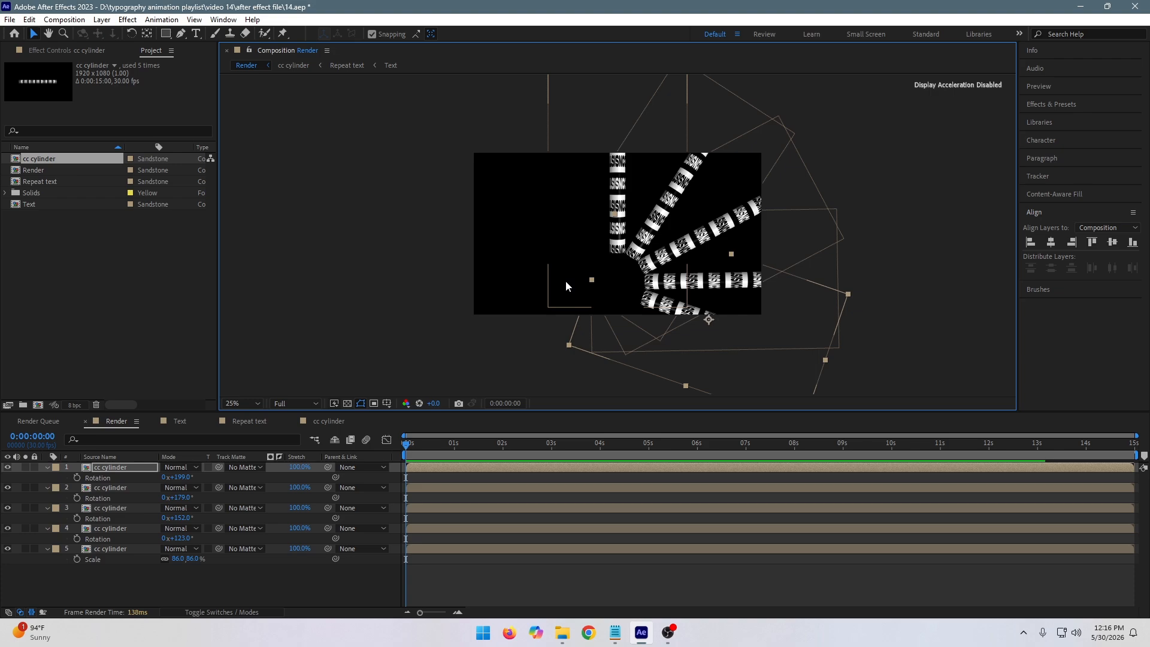
- Set the 199° cylinder's rotation to 203° and reposition its inner end just below the horizontal cylinder's inner end
{"action": "key", "text": "period"}
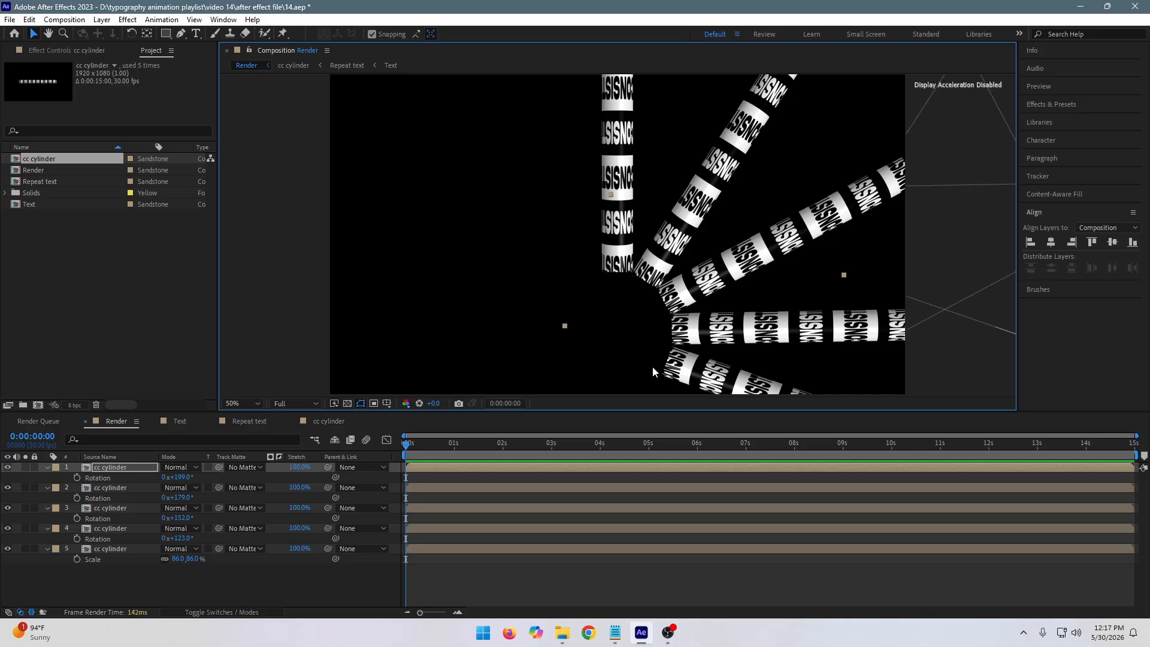
{"action": "key", "text": "comma"}
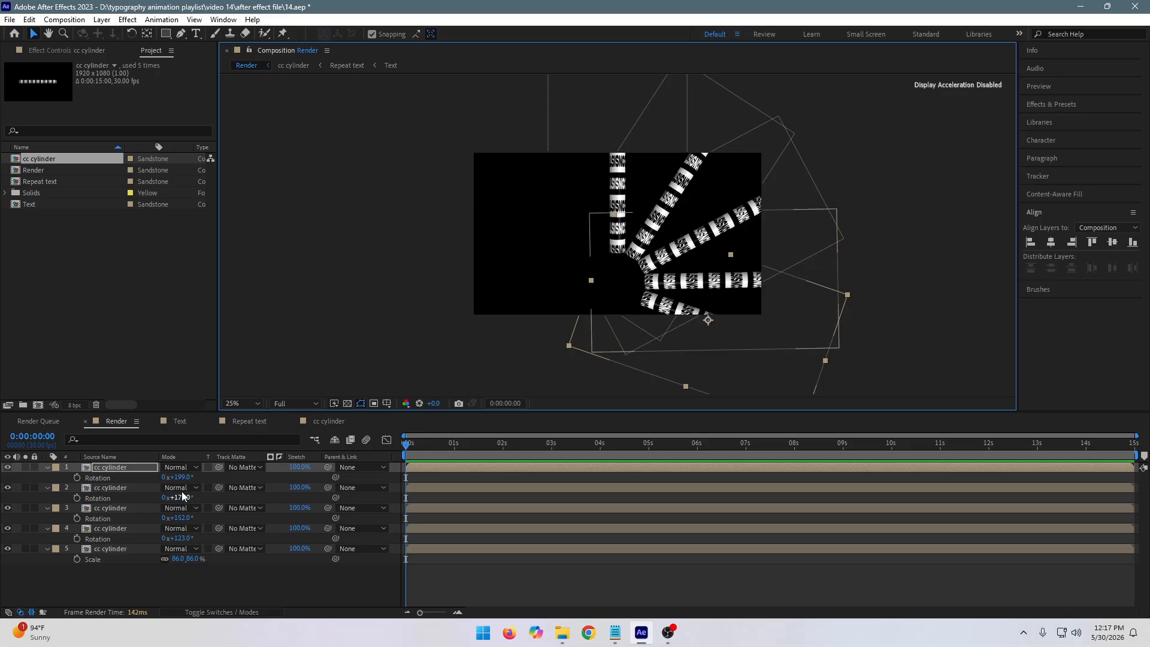
{"action": "left_click_drag", "start_coordinate": [179, 477], "coordinate": [192, 479]}
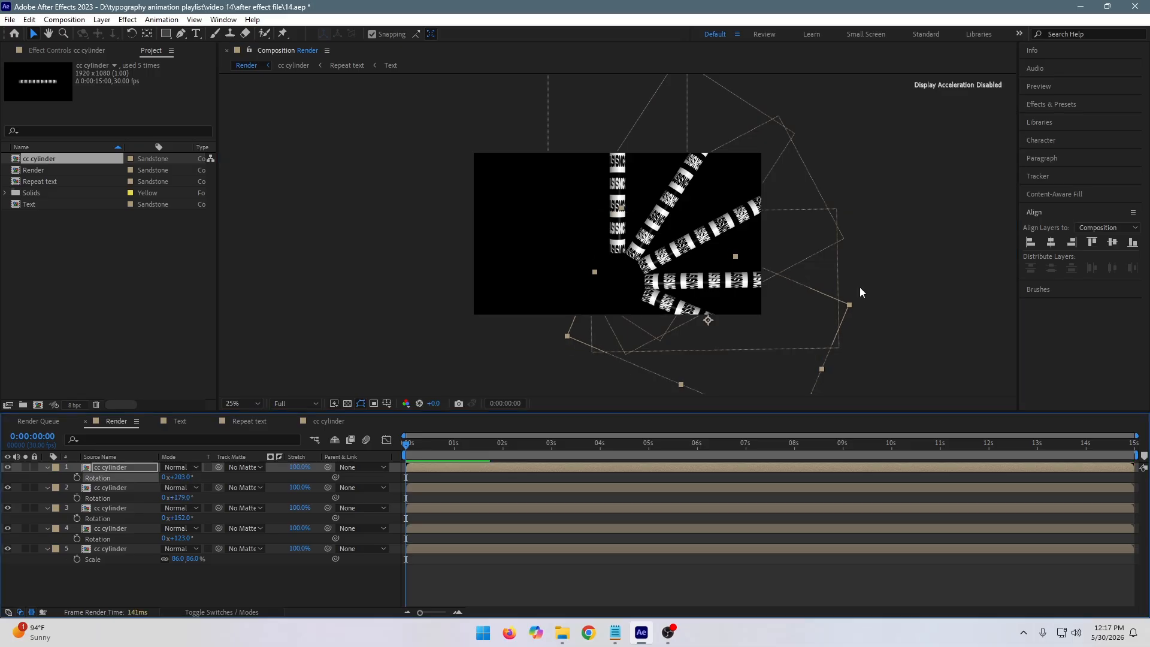
{"action": "left_click_drag", "start_coordinate": [686, 308], "coordinate": [685, 320]}
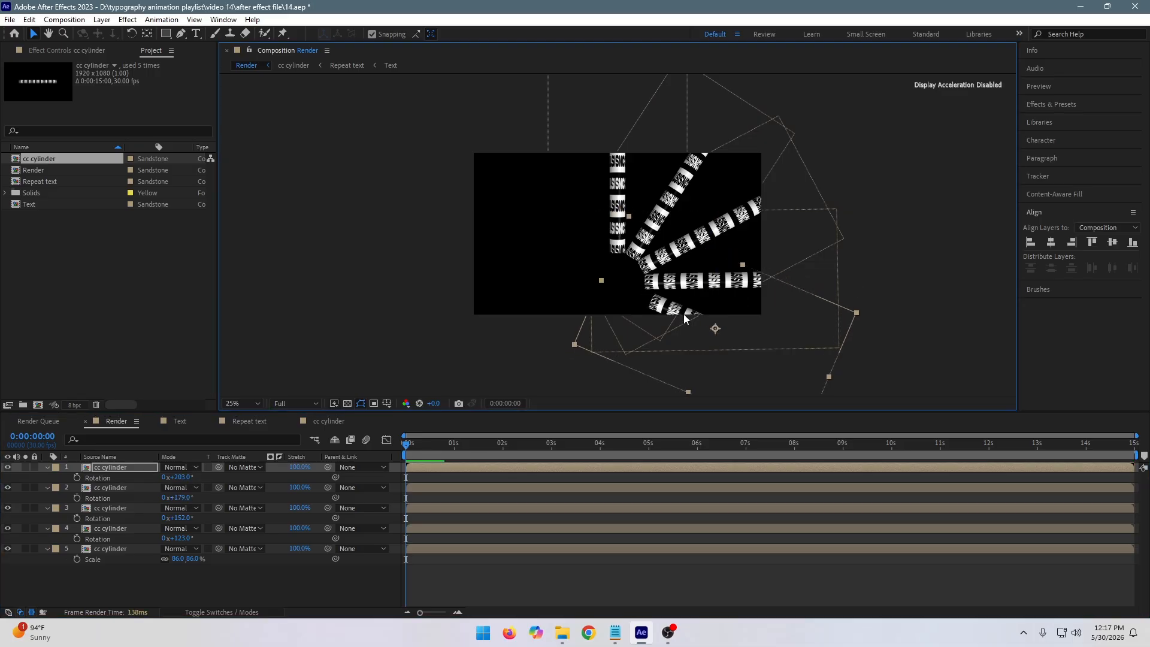
{"action": "key", "text": "period"}
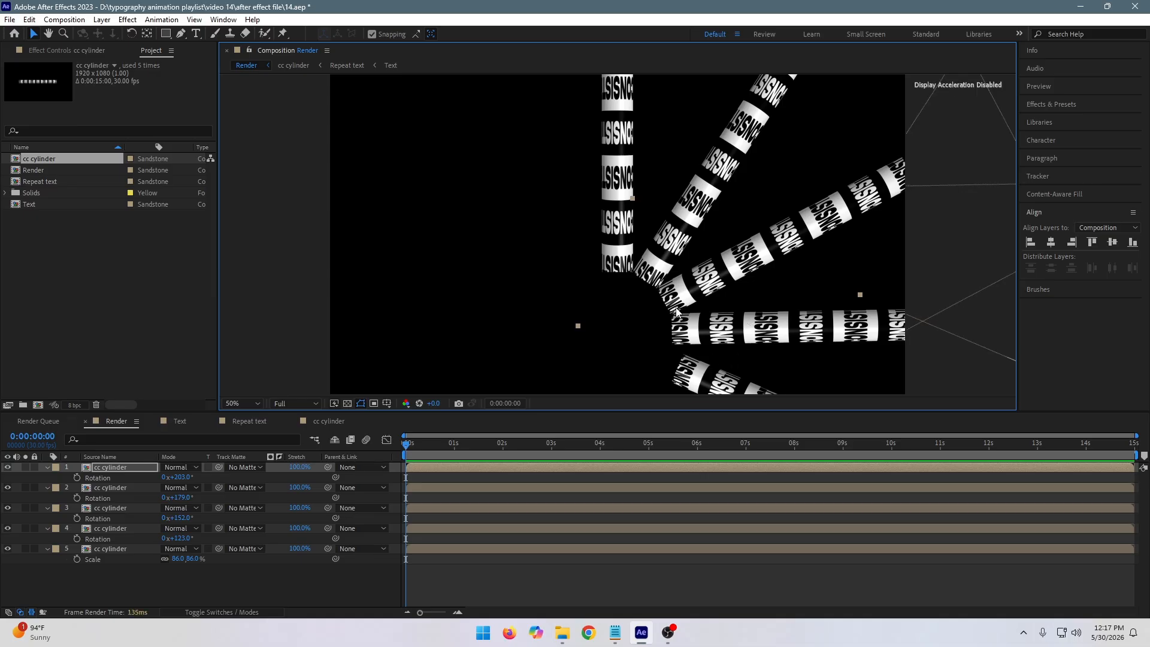
{"action": "left_click_drag", "start_coordinate": [699, 373], "coordinate": [688, 368]}
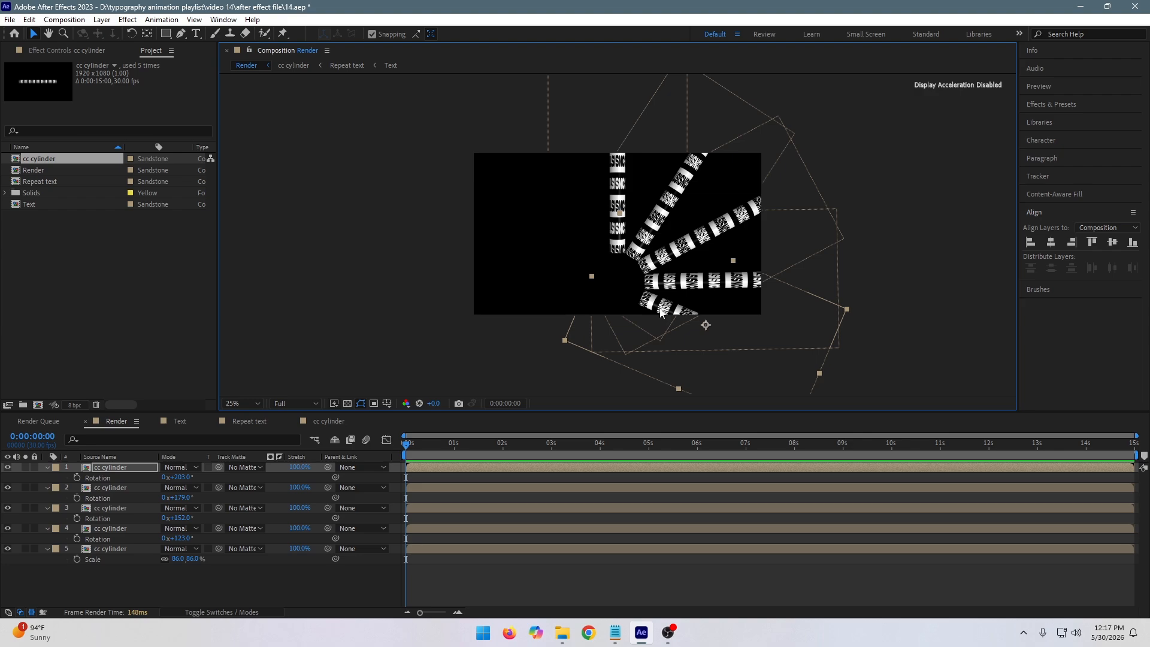
- Duplicate the 203° cylinder and set the copy's rotation to 252°
{"action": "key", "text": "ctrl+d"}
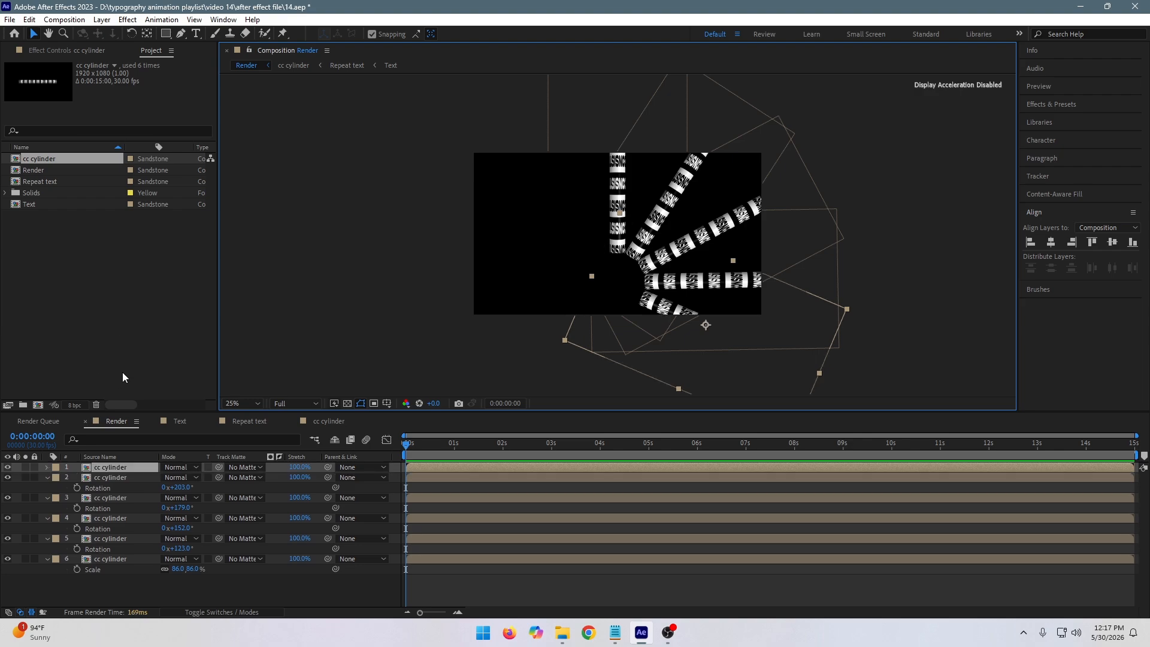
{"action": "key", "text": "r"}
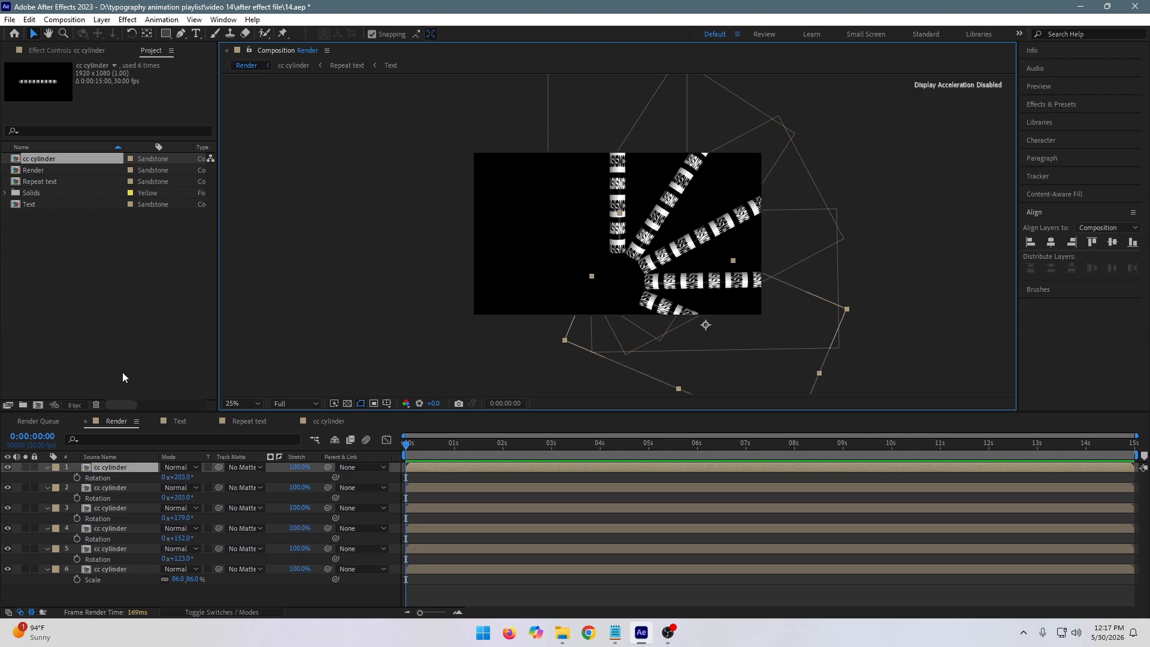
{"action": "left_click", "coordinate": [196, 476]}
{"action": "left_click_drag", "start_coordinate": [196, 476], "coordinate": [226, 476]}
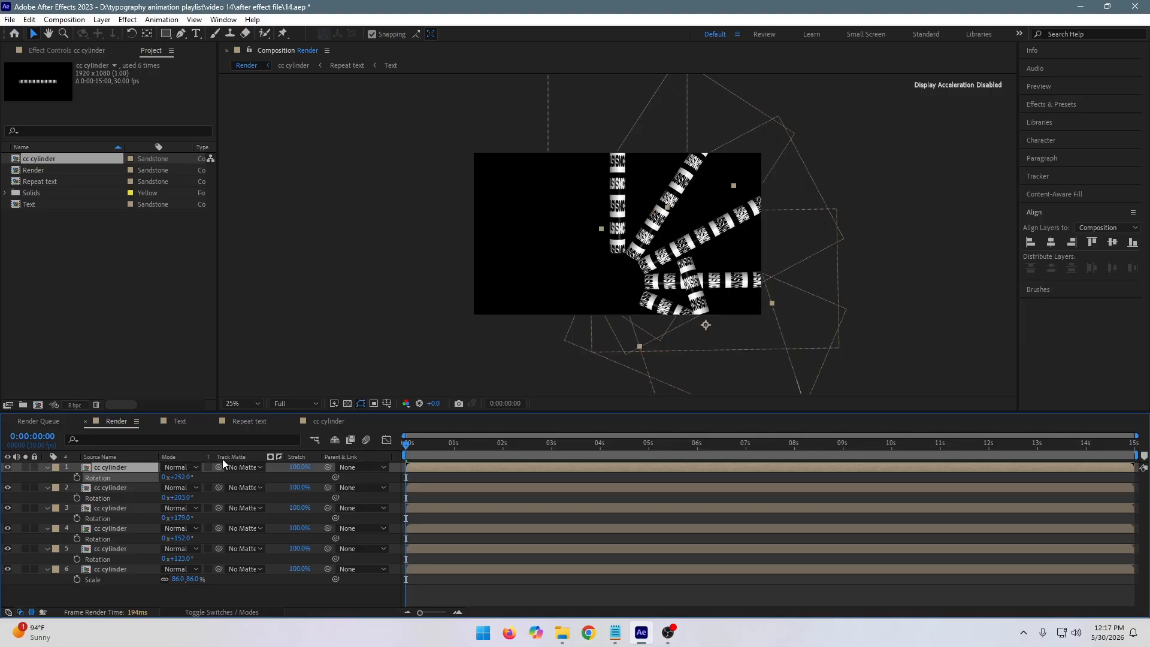
- Move the 252° cylinder down and left so its inner end sits beside the 203° cylinder's inner end at the frame's lower edge
{"action": "left_click_drag", "start_coordinate": [688, 309], "coordinate": [637, 324]}
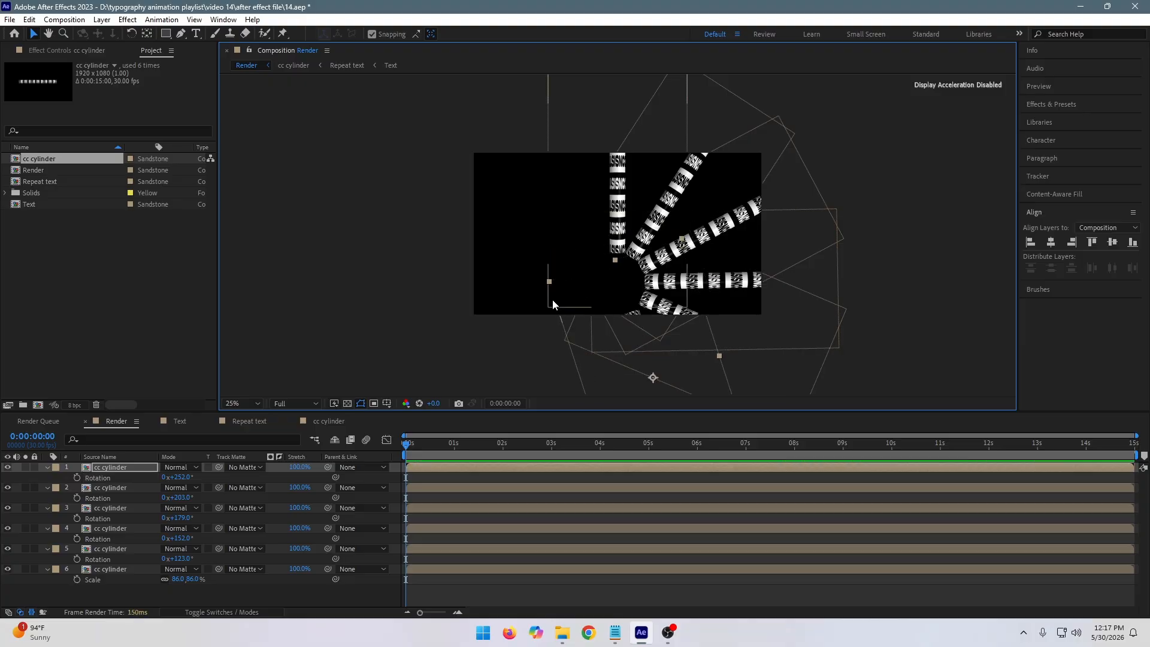
{"action": "key", "text": "Up"}
{"action": "key", "text": "Up"}
{"action": "key", "text": "Up"}
{"action": "key", "text": "Up"}
{"action": "key", "text": "Up"}
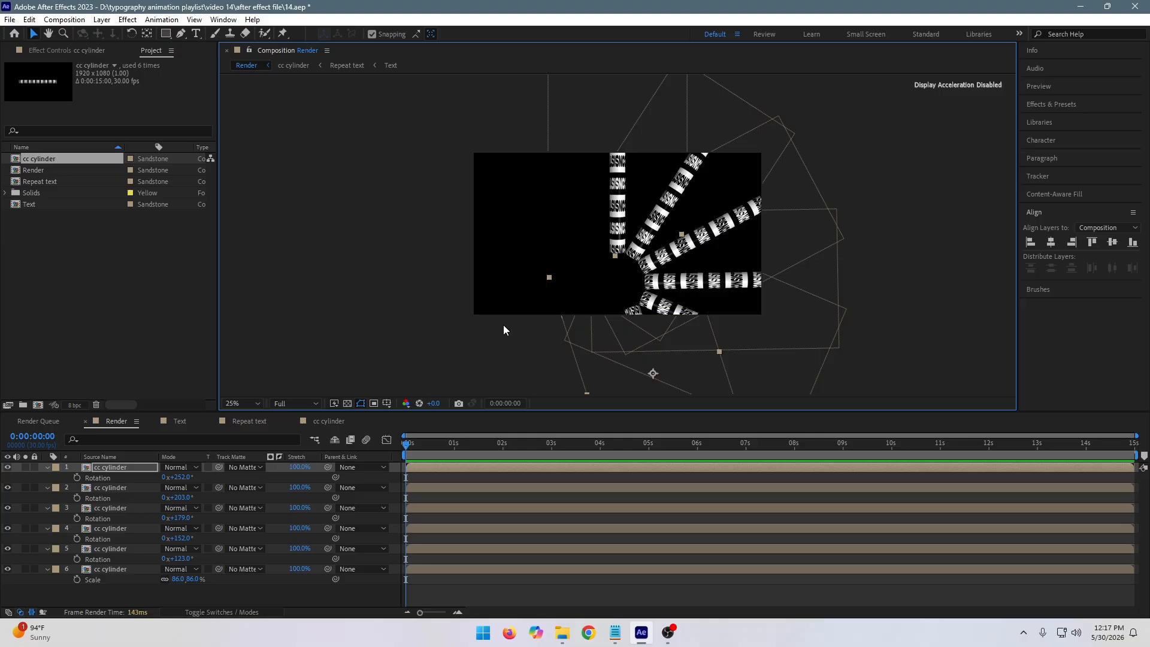
{"action": "key", "text": "period"}
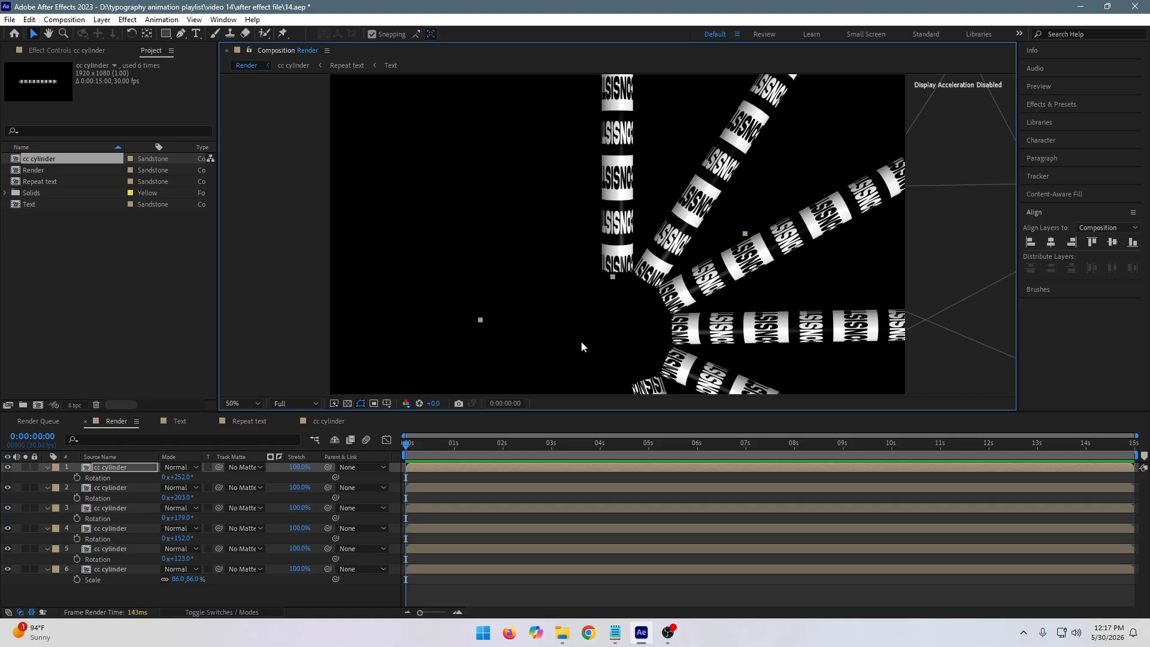
{"action": "key", "text": "Left"}
{"action": "key", "text": "Left"}
{"action": "key", "text": "comma"}
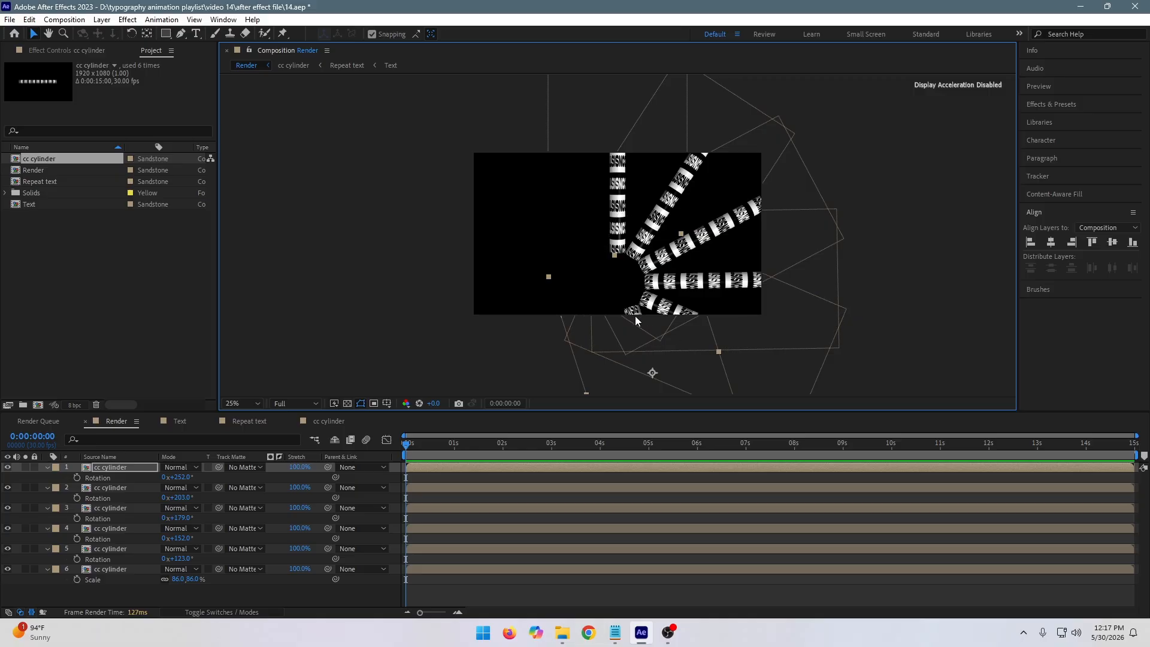
- Duplicate the 252° cylinder, rotate the copy to 287° and place its inner end just left of the 252° cylinder's
{"action": "key", "text": "ctrl+d"}
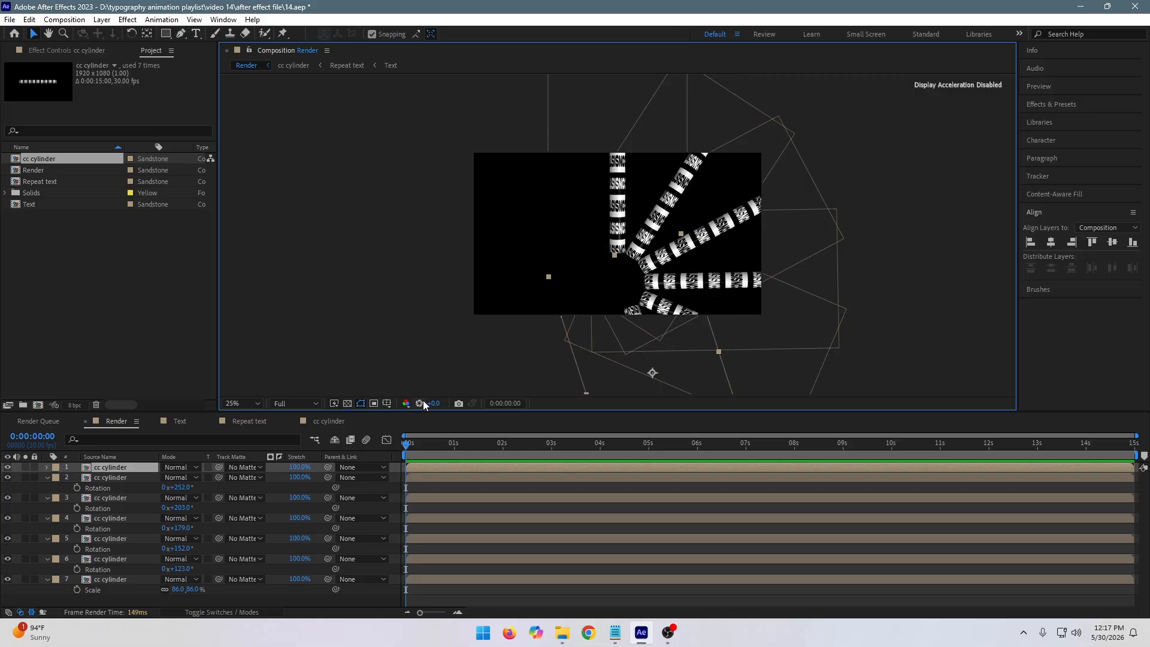
{"action": "key", "text": "r"}
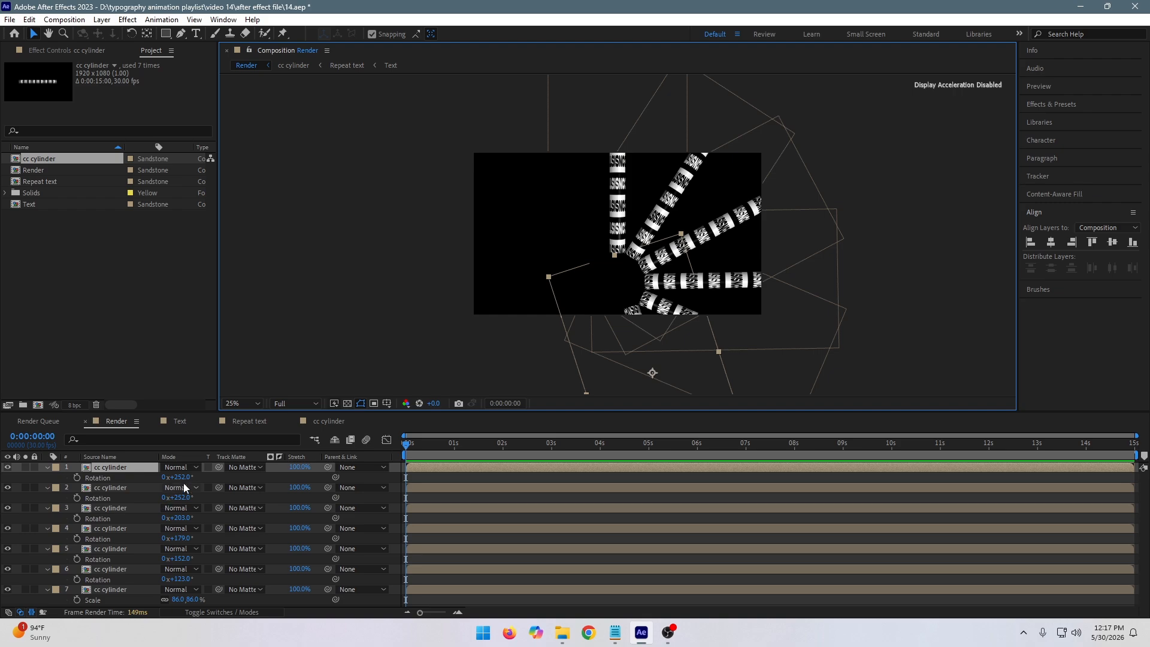
{"action": "left_click_drag", "start_coordinate": [178, 477], "coordinate": [221, 476]}
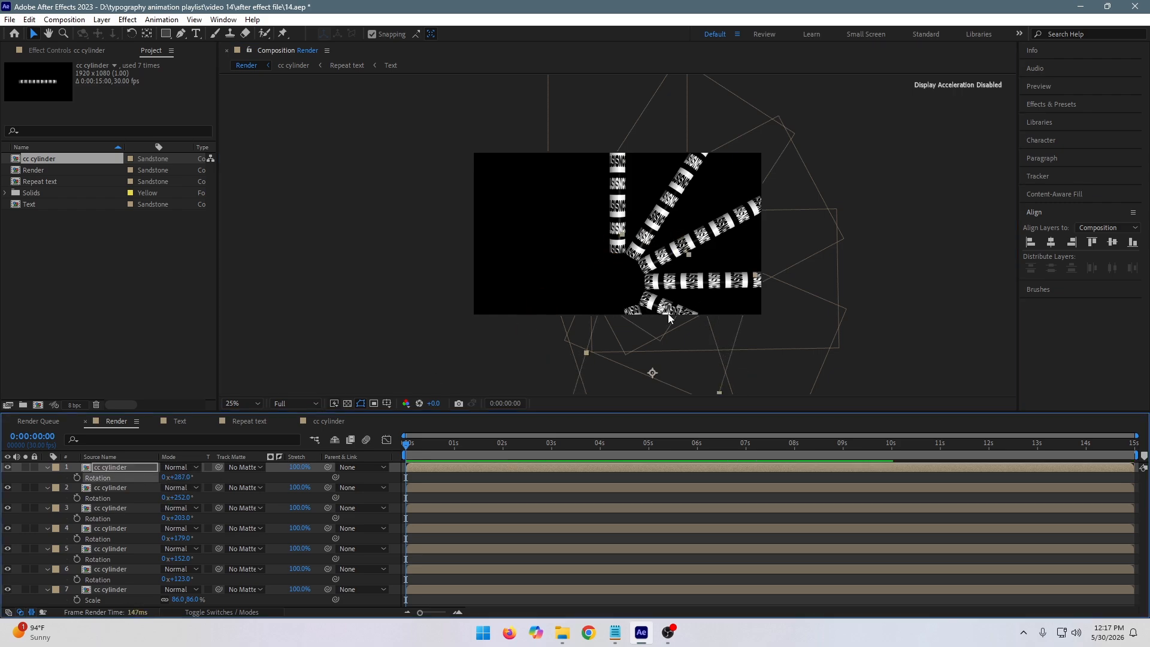
{"action": "left_click_drag", "start_coordinate": [669, 314], "coordinate": [625, 308]}
{"action": "scroll", "coordinate": [644, 309], "scroll_direction": "up", "scroll_amount": 1}
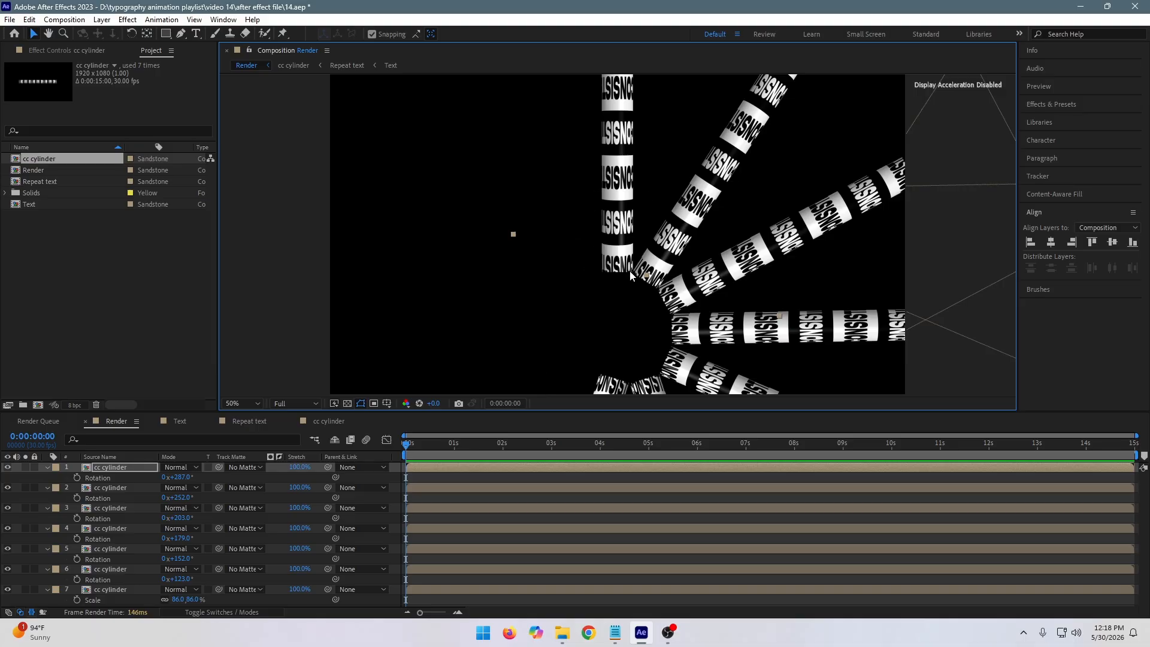
{"action": "scroll", "coordinate": [631, 275], "scroll_direction": "down", "scroll_amount": 2}
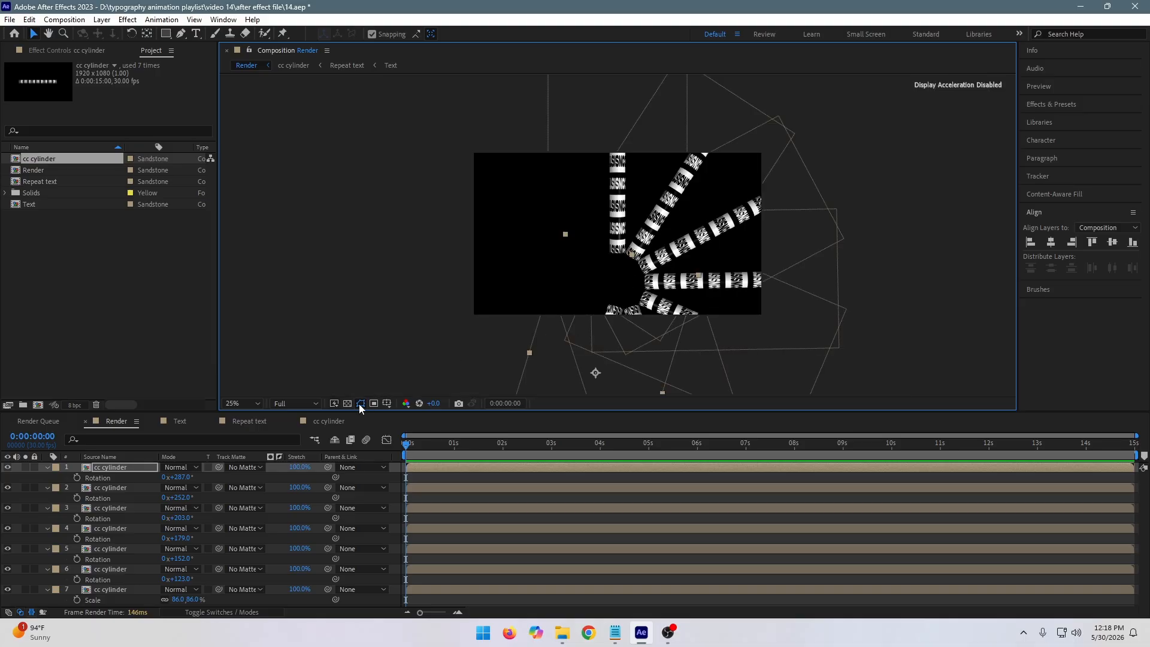
- Set the 287° cylinder's rotation to 289° and shift it slightly up and left beside the 252° cylinder
{"action": "left_click", "coordinate": [140, 472]}
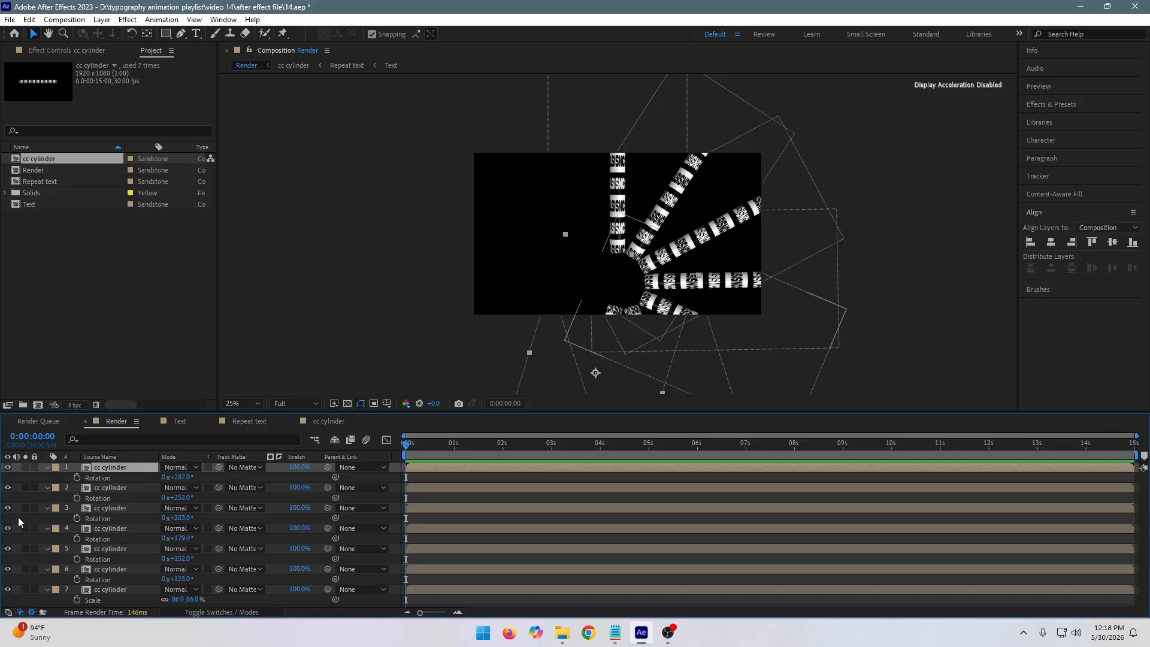
{"action": "left_click", "coordinate": [182, 477]}
{"action": "left_click", "coordinate": [182, 478]}
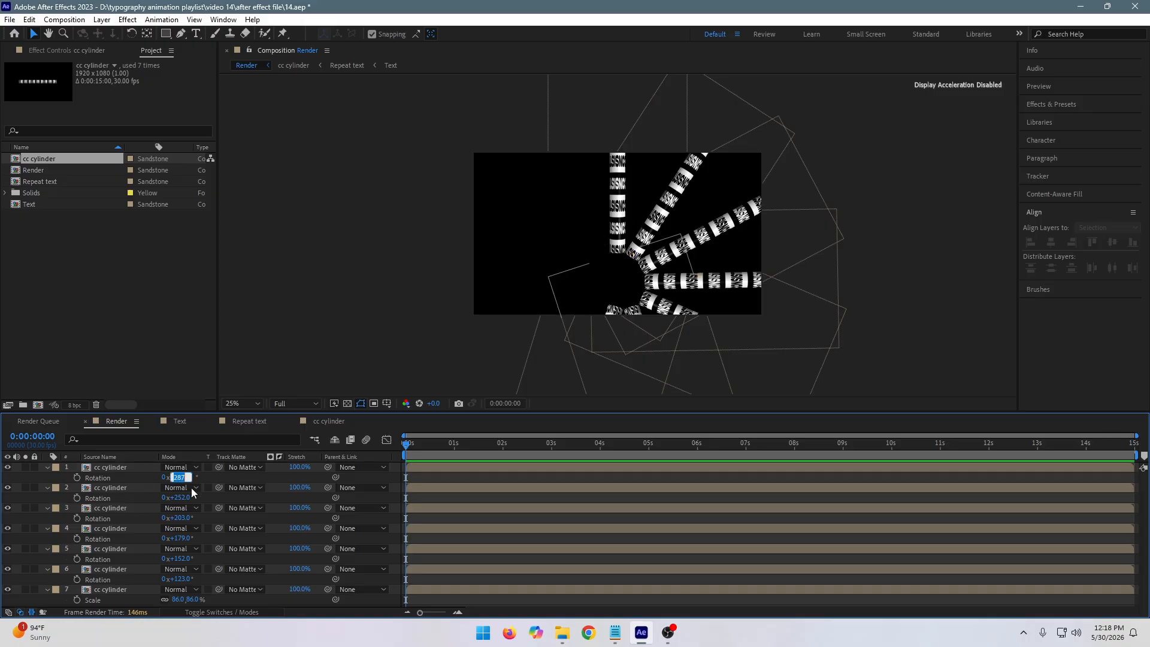
{"action": "key", "text": "Up"}
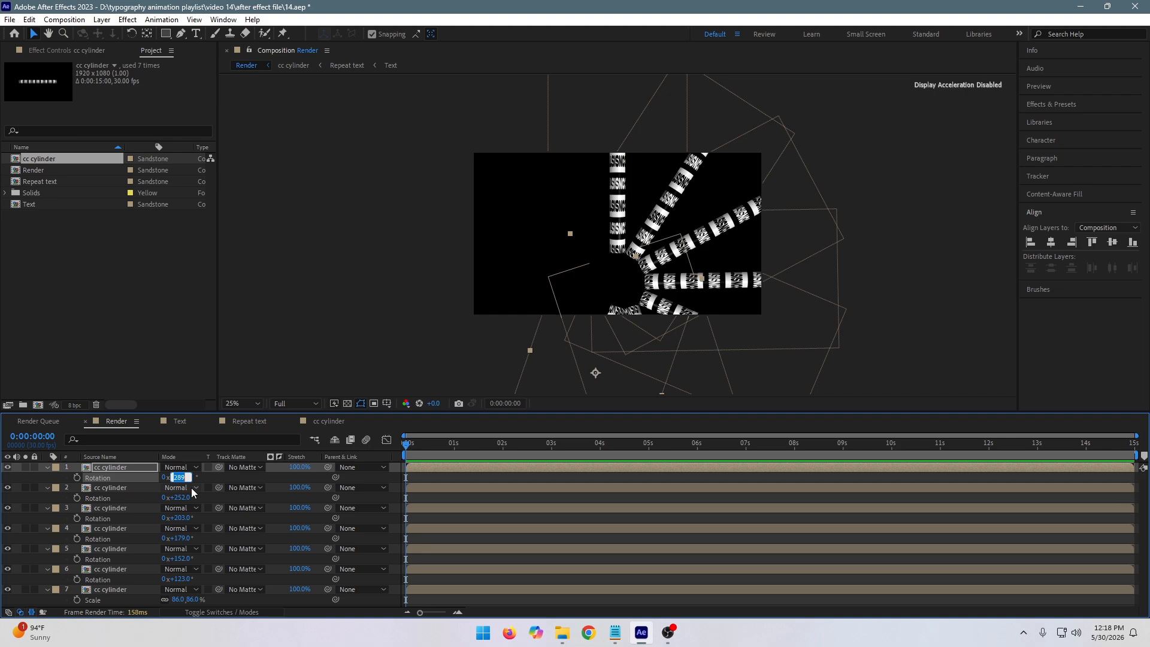
{"action": "left_click", "coordinate": [610, 309]}
{"action": "left_click", "coordinate": [542, 296]}
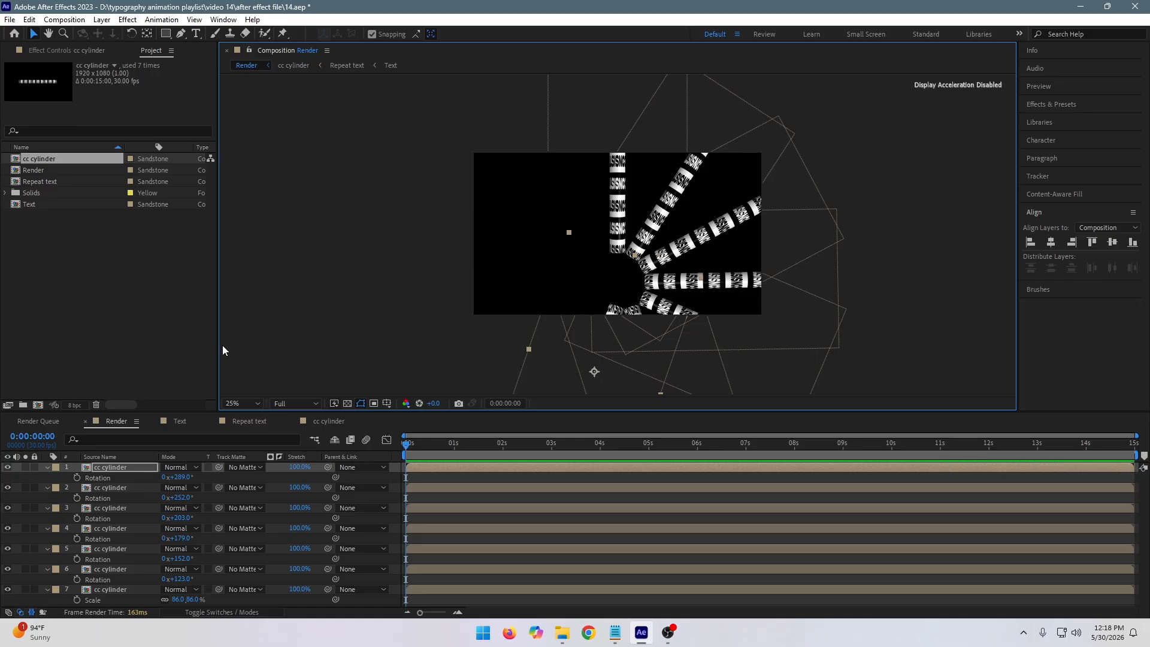
- Duplicate the 289° cylinder and set the copy's rotation to 327°
{"action": "left_click", "coordinate": [131, 459]}
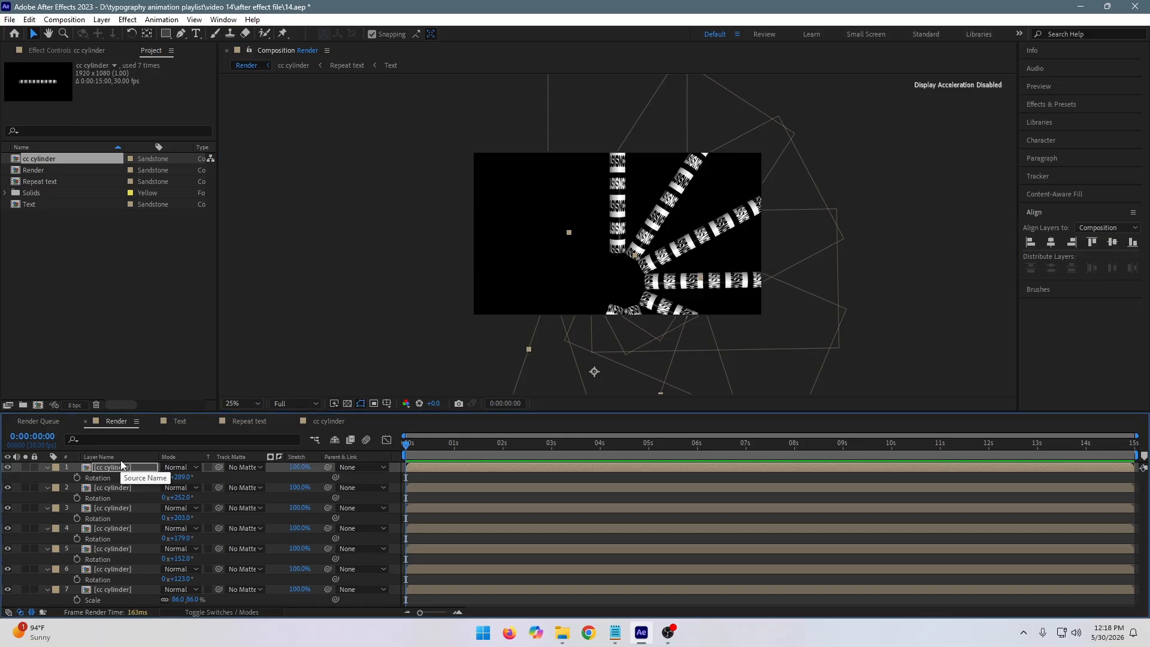
{"action": "key", "text": "ctrl+d"}
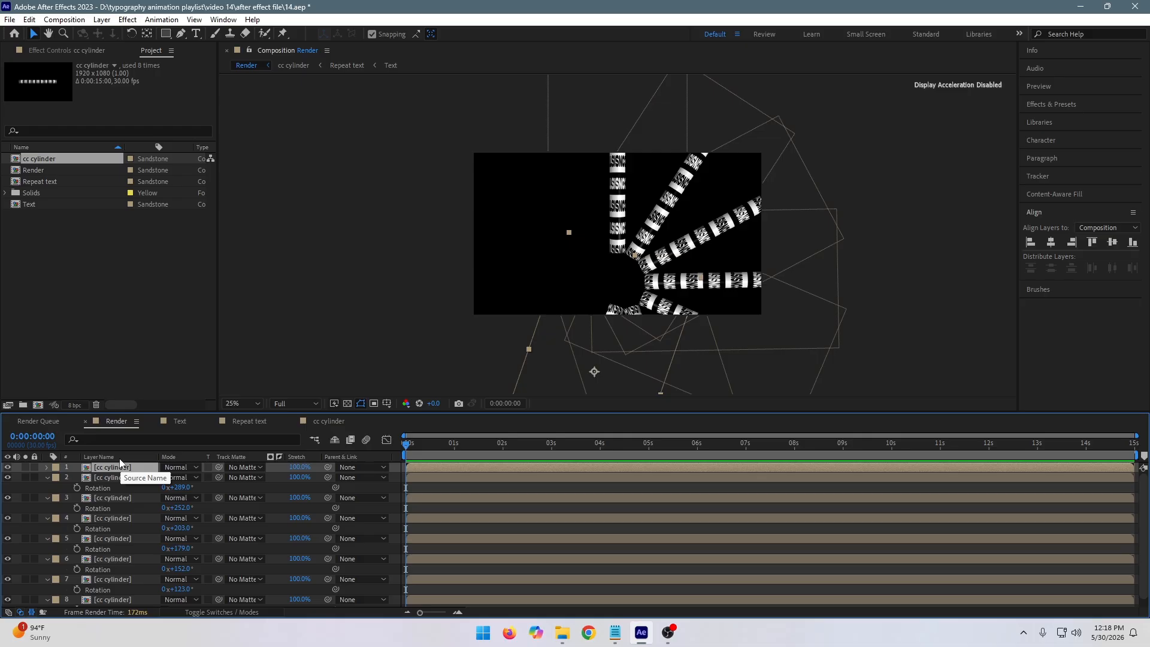
{"action": "key", "text": "r"}
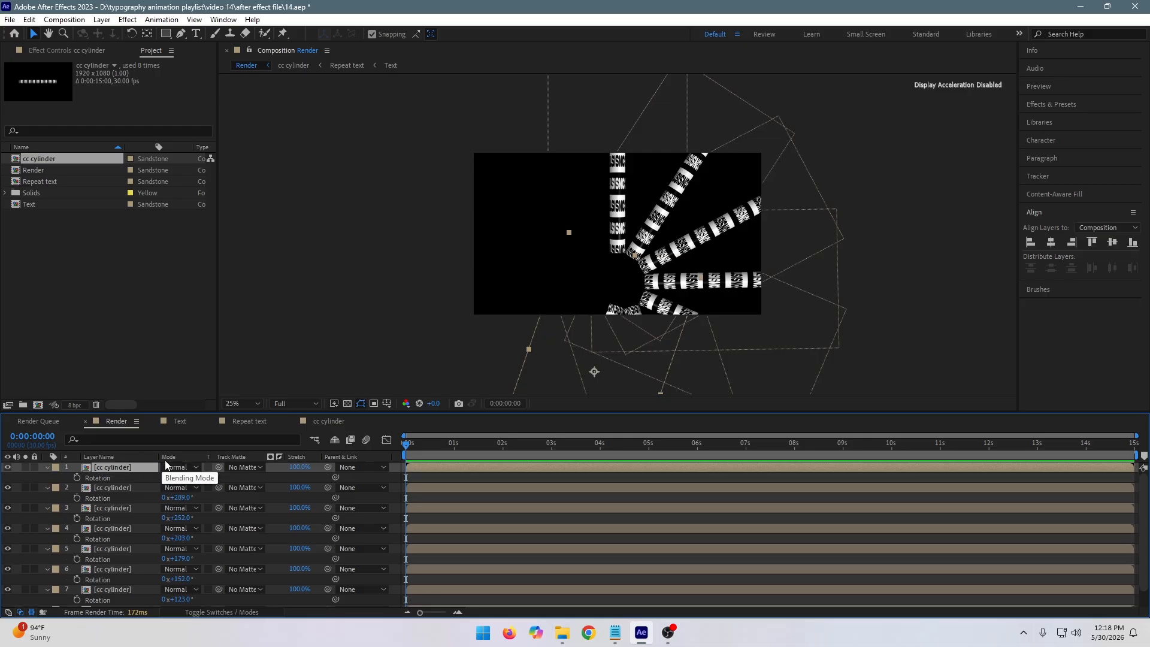
{"action": "left_click_drag", "start_coordinate": [182, 477], "coordinate": [196, 467]}
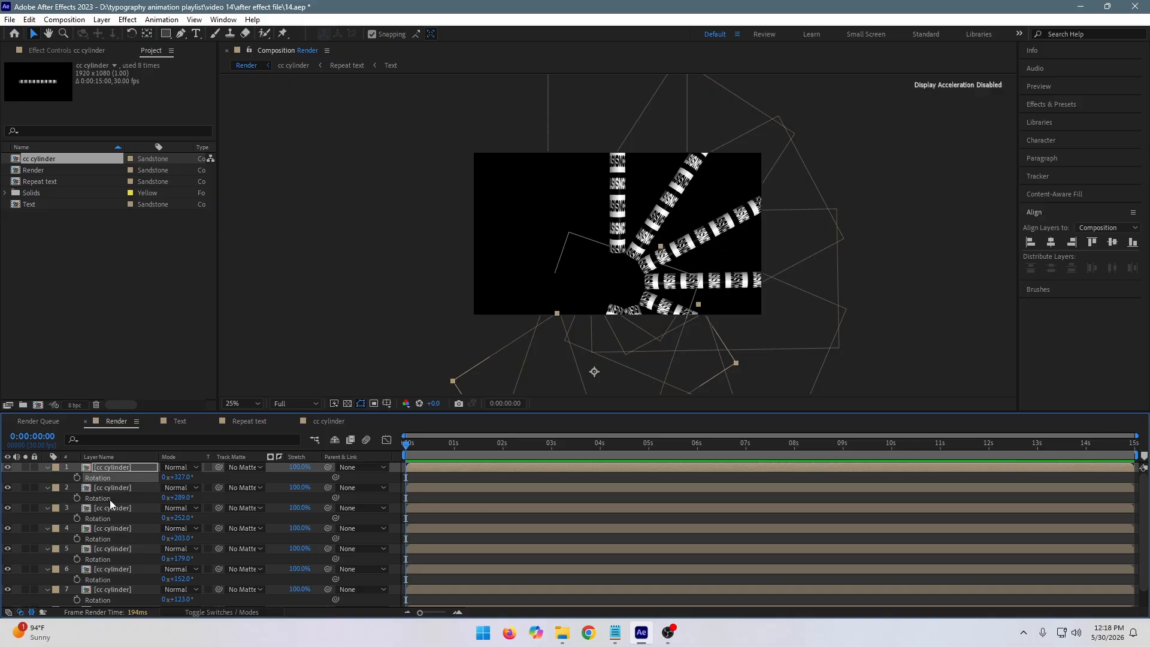
- Set the 327° cylinder's position to about 487, 1234.9 so its inner end sits just up and left of the 289° cylinder's
{"action": "key", "text": "p"}
{"action": "left_click_drag", "start_coordinate": [164, 478], "coordinate": [0, 494]}
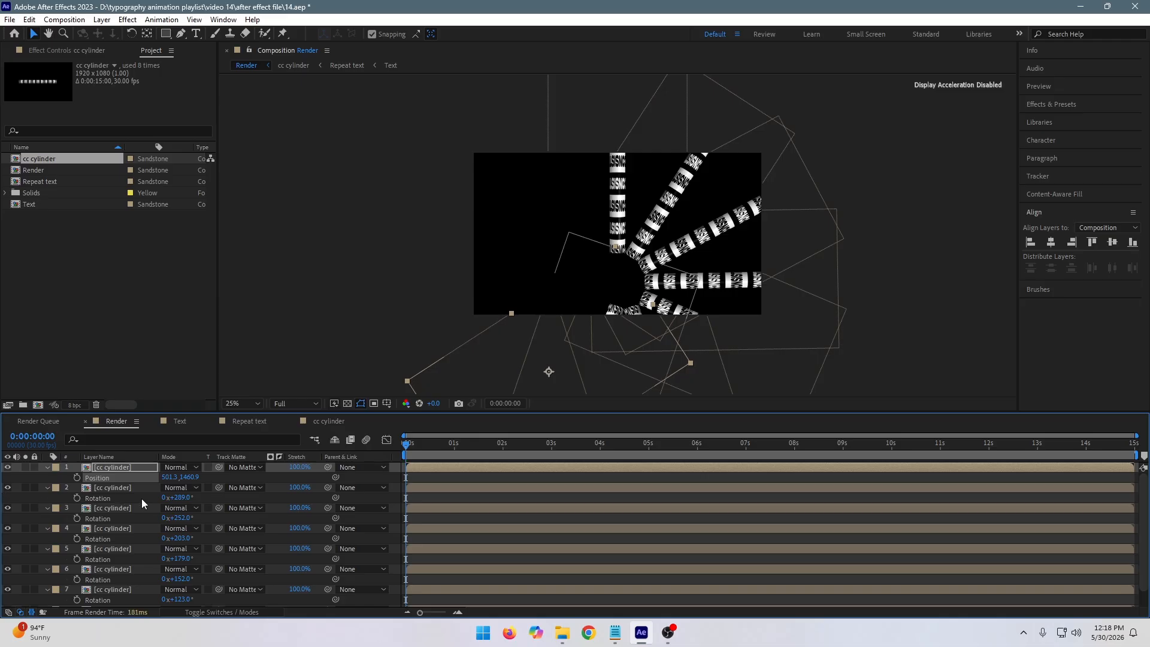
{"action": "left_click_drag", "start_coordinate": [149, 474], "coordinate": [37, 493]}
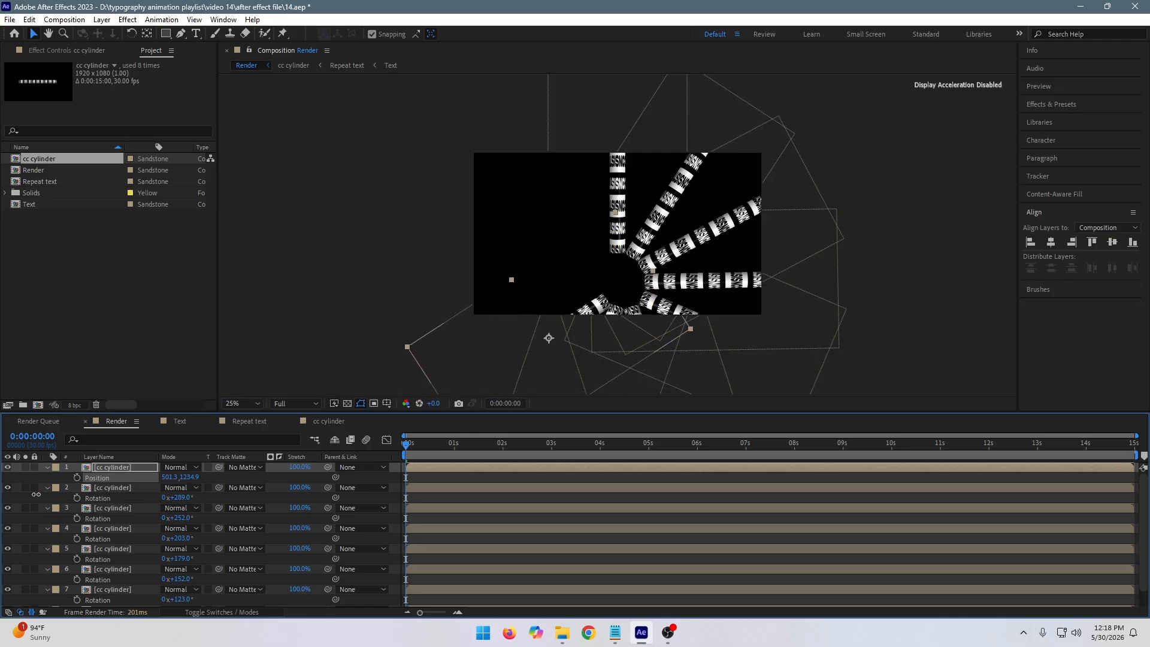
{"action": "left_click_drag", "start_coordinate": [167, 477], "coordinate": [159, 476]}
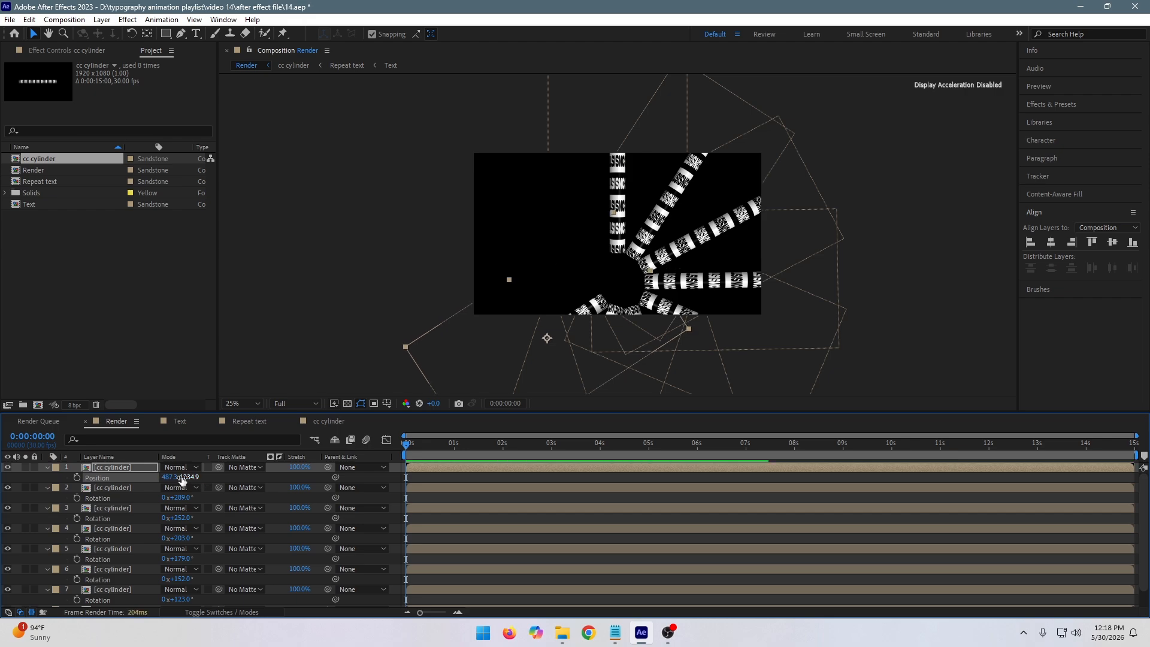
- Shift the 327° cylinder slightly up and set its rotation to 324°
{"action": "left_click_drag", "start_coordinate": [190, 477], "coordinate": [173, 478]}
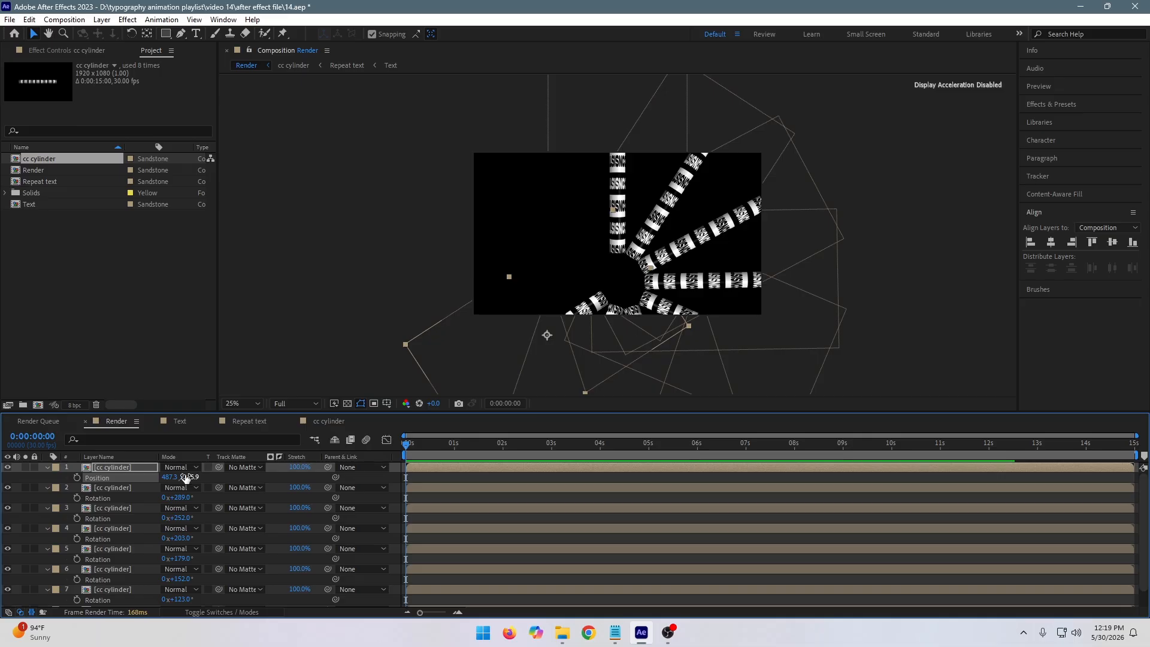
{"action": "key", "text": "r"}
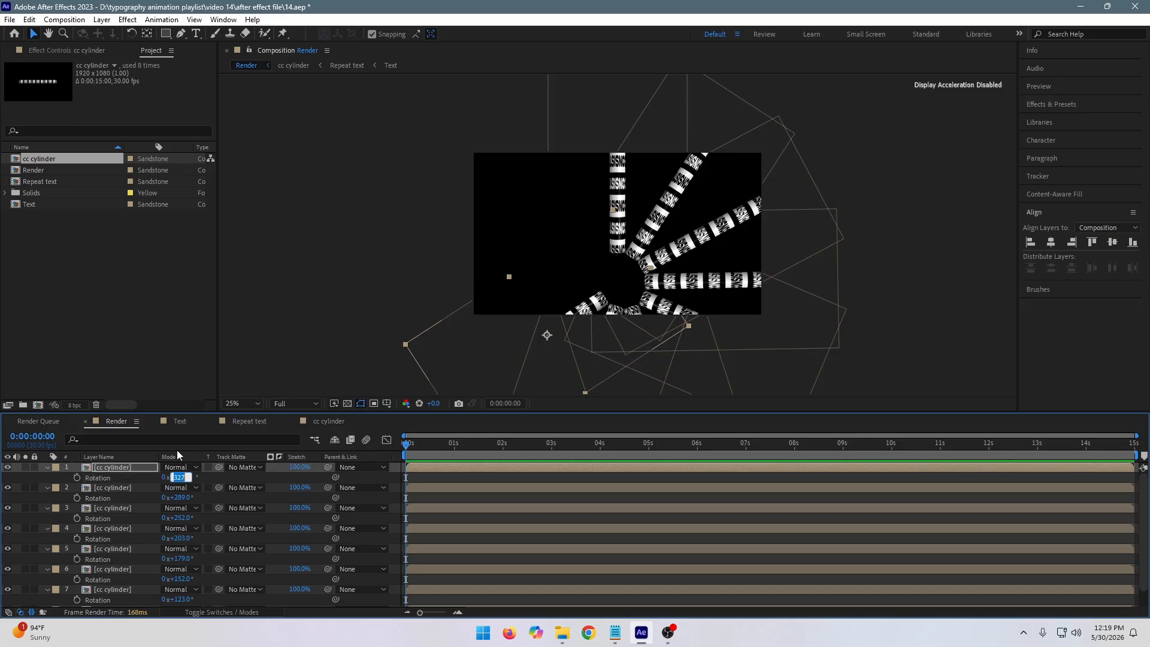
{"action": "key", "text": "Down"}
{"action": "key", "text": "Down"}
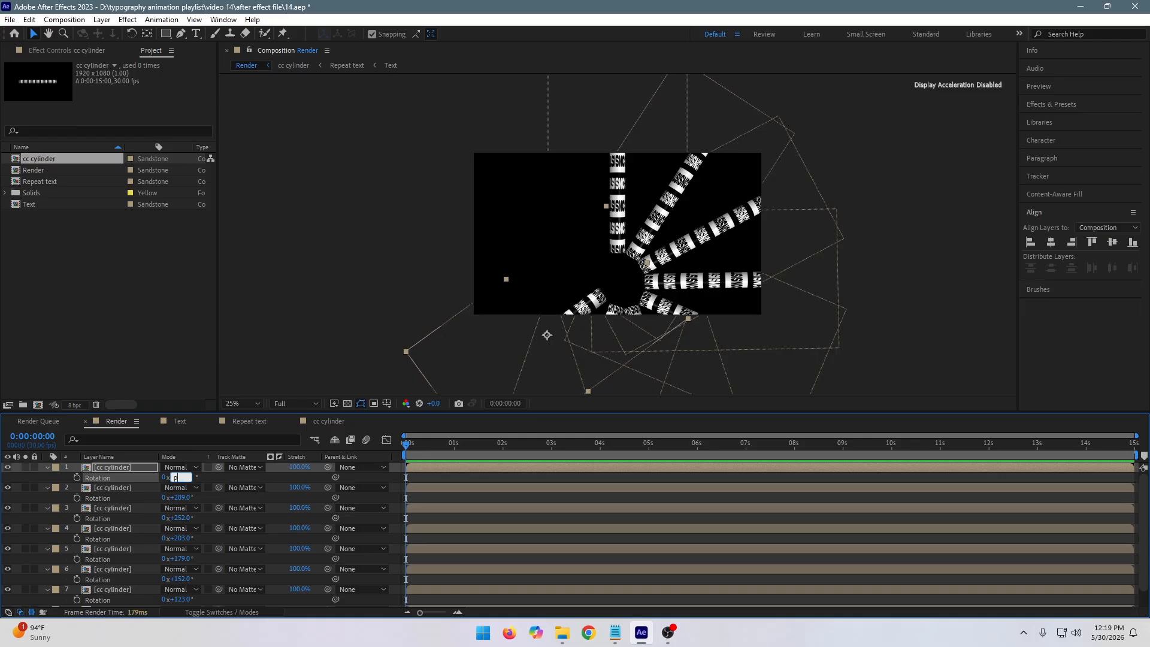
{"action": "left_click", "coordinate": [433, 472]}
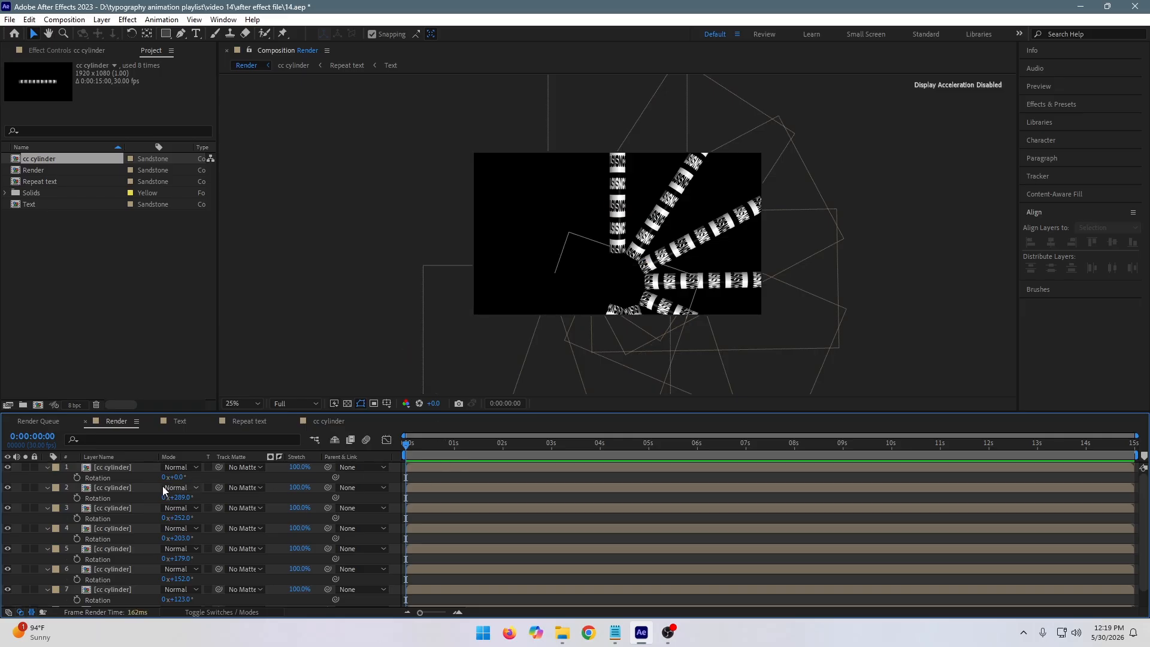
{"action": "key", "text": "ctrl+z"}
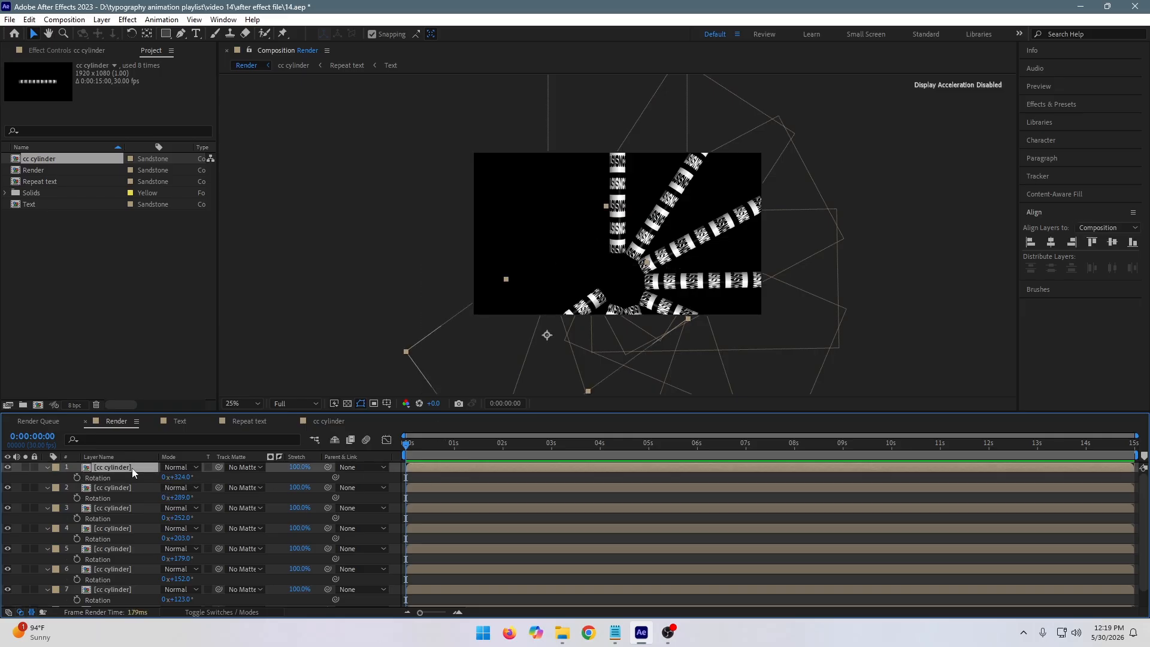
- Set the 324° cylinder's position to about 492.3, 1224.9, beside the inner end of the 289° cylinder
{"action": "key", "text": "p"}
{"action": "left_click_drag", "start_coordinate": [166, 477], "coordinate": [200, 474]}
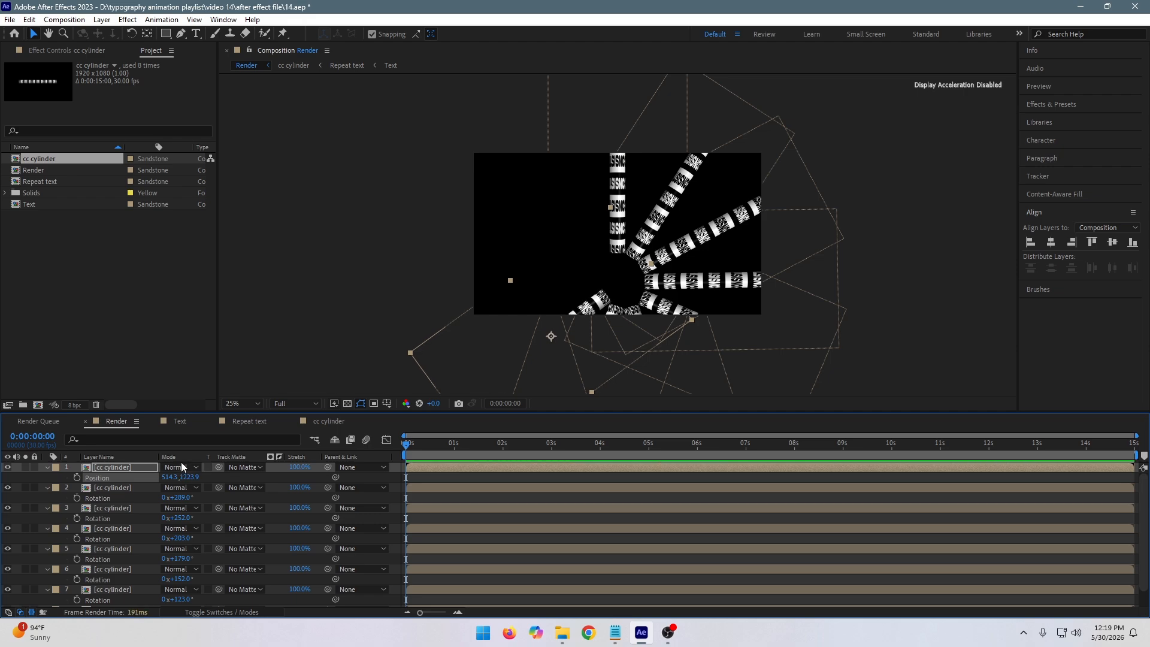
{"action": "left_click_drag", "start_coordinate": [165, 478], "coordinate": [160, 480]}
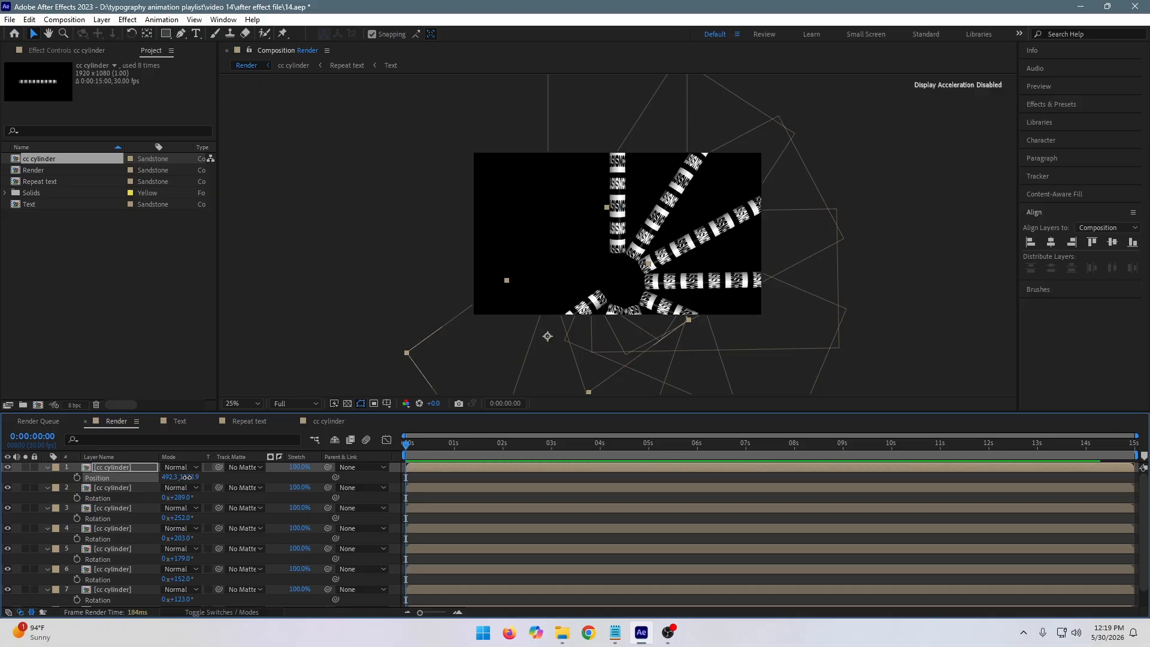
{"action": "scroll", "coordinate": [575, 333], "scroll_direction": "up", "scroll_amount": 3}
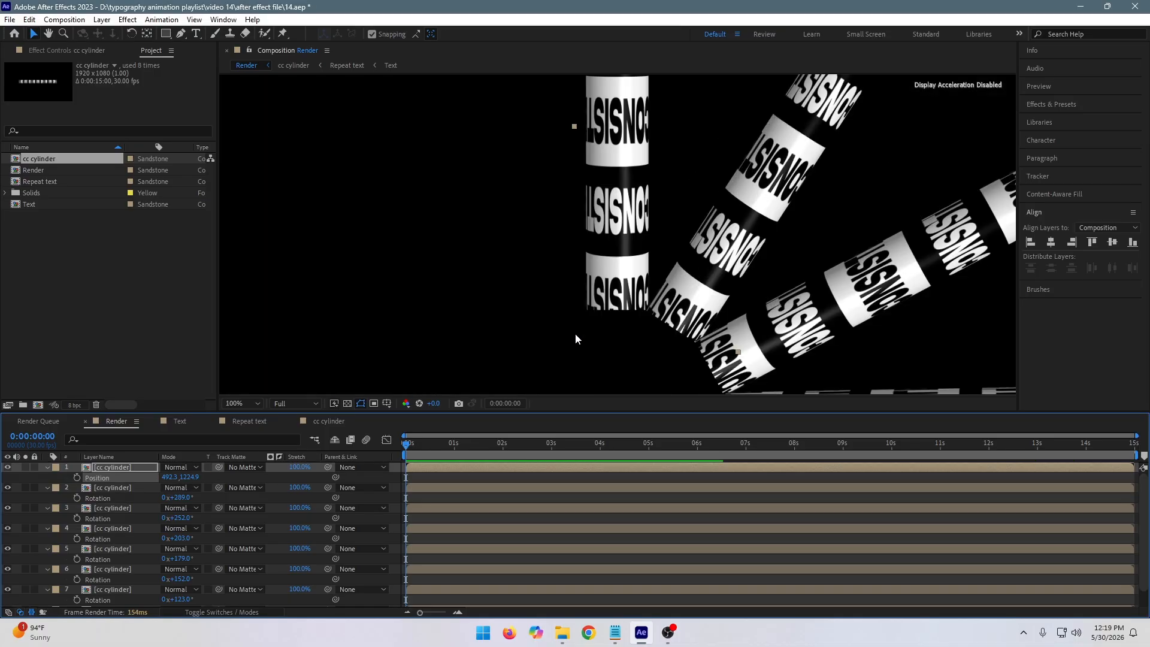
{"action": "scroll", "coordinate": [552, 335], "scroll_direction": "down", "scroll_amount": 1}
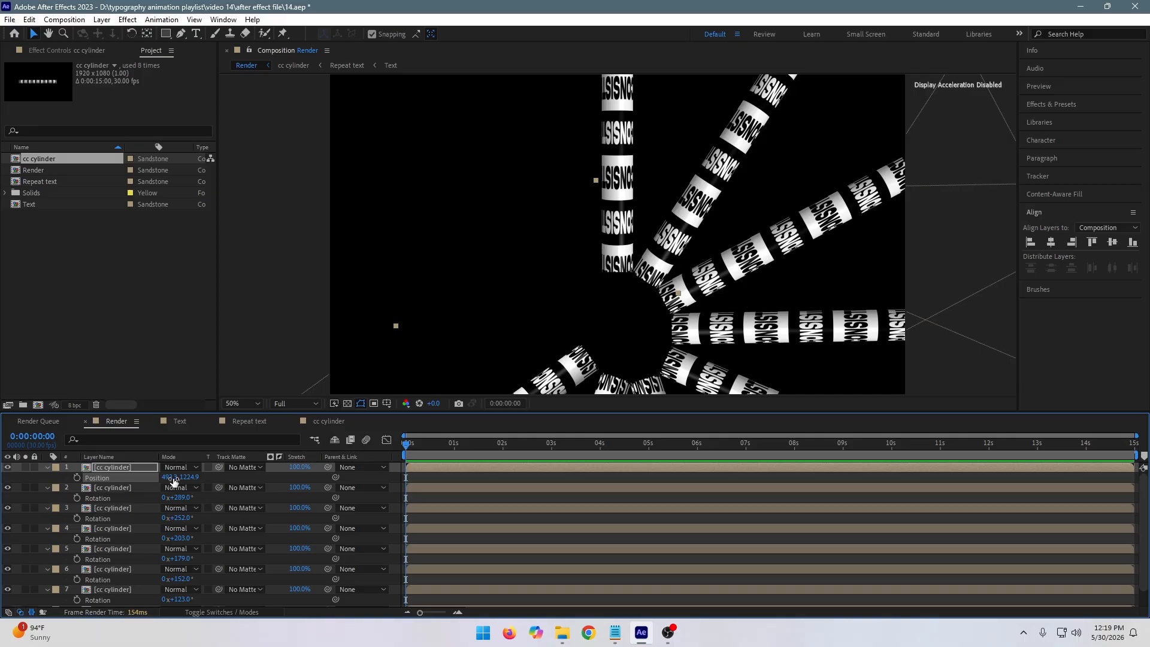
- Fine-tune the 324° cylinder's position to 502.3, 1234.9 so its inner end follows the central ring
{"action": "left_click_drag", "start_coordinate": [174, 477], "coordinate": [193, 477]}
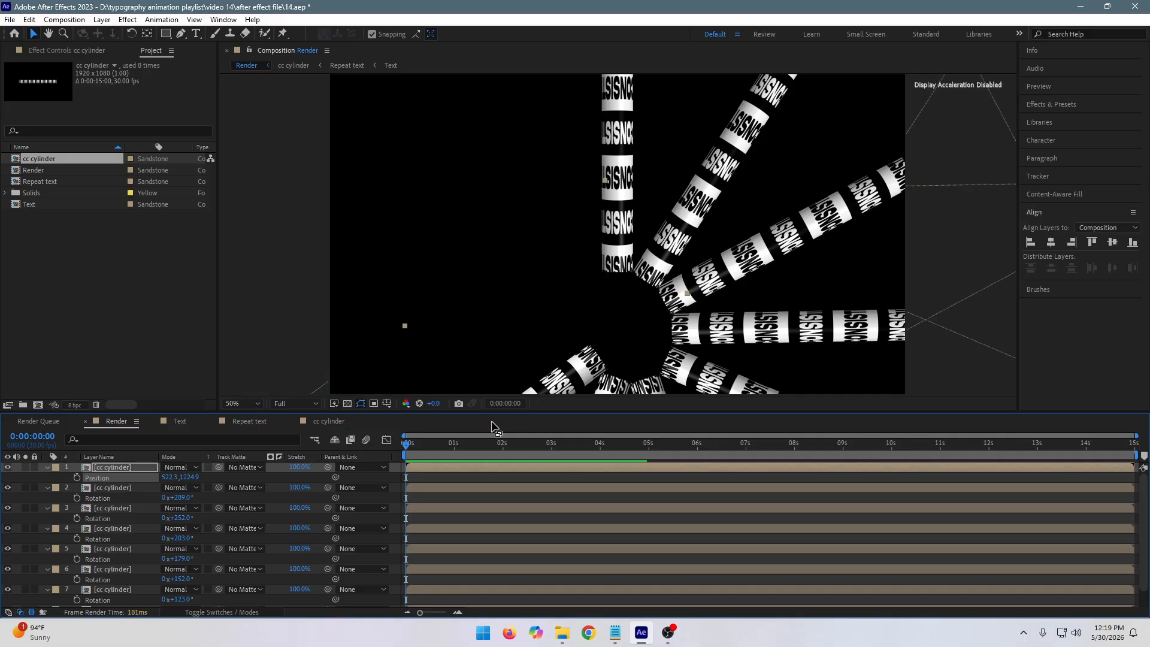
{"action": "key", "text": "Left"}
{"action": "key", "text": "Left"}
{"action": "key", "text": "Left"}
{"action": "key", "text": "Left"}
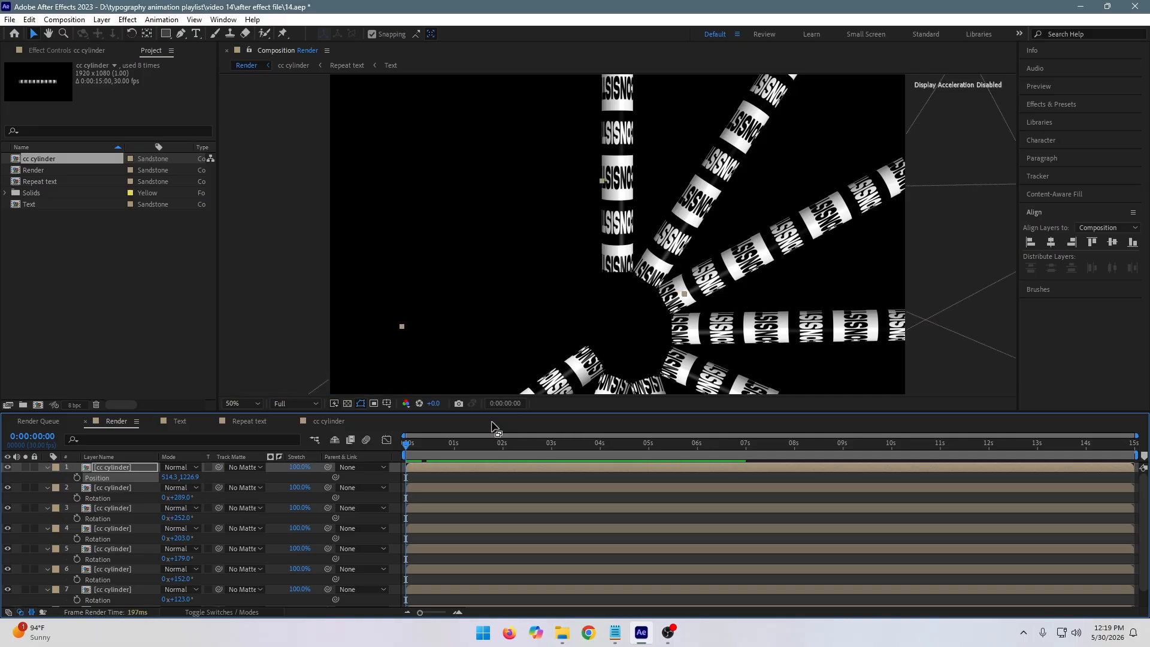
{"action": "key", "text": "Left"}
{"action": "key", "text": "Left"}
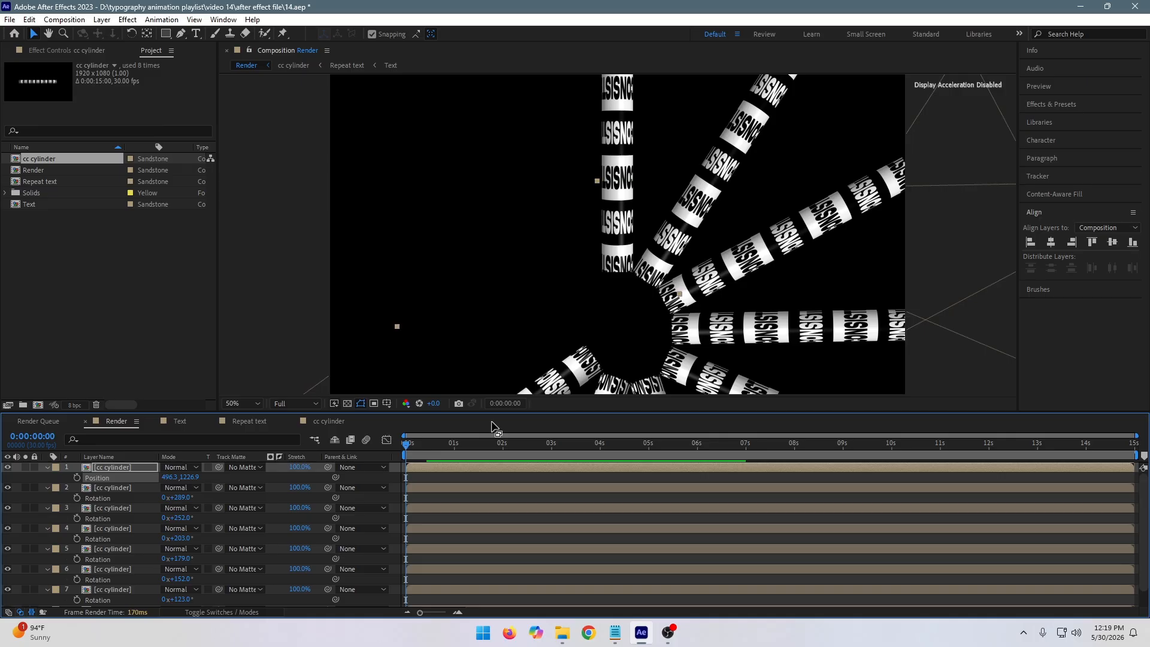
{"action": "key", "text": "Down"}
{"action": "key", "text": "Down"}
{"action": "key", "text": "Down"}
{"action": "key", "text": "Down"}
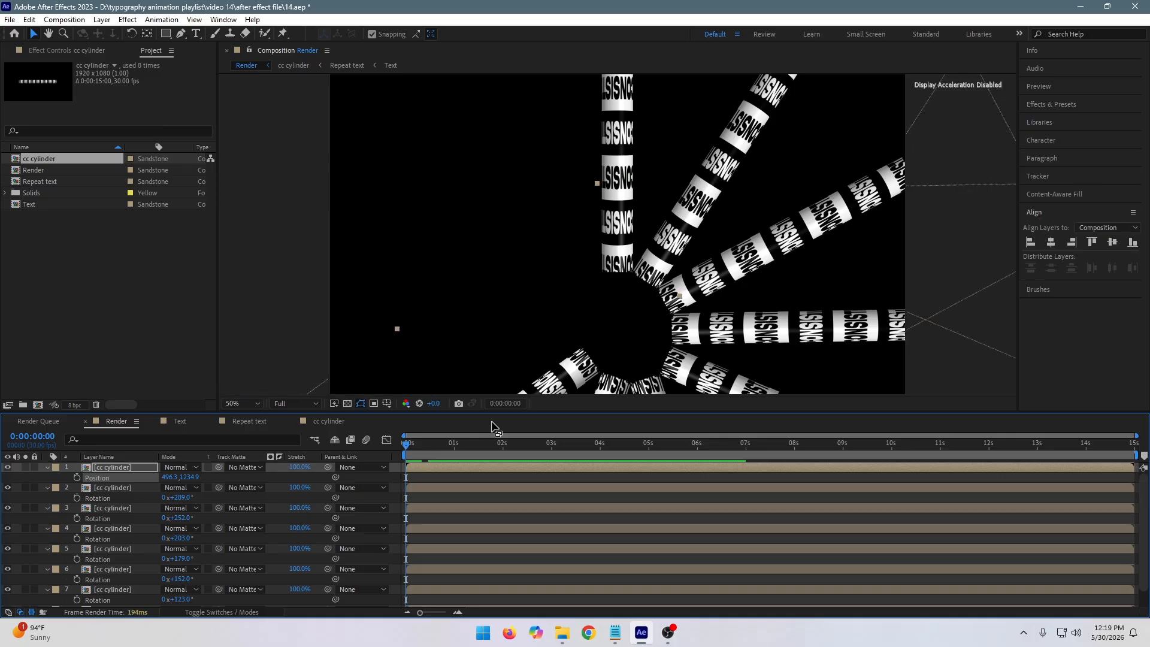
{"action": "key", "text": "Right"}
{"action": "key", "text": "Right"}
{"action": "key", "text": "Right"}
{"action": "key", "text": "Right"}
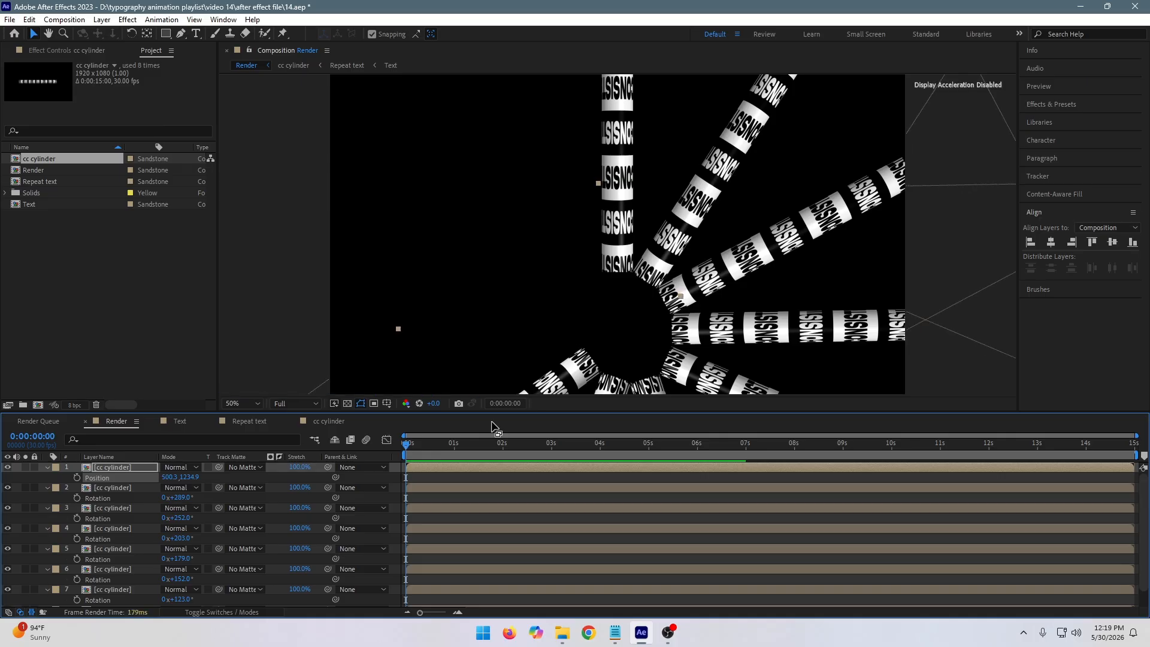
{"action": "key", "text": "Right"}
{"action": "key", "text": "Right"}
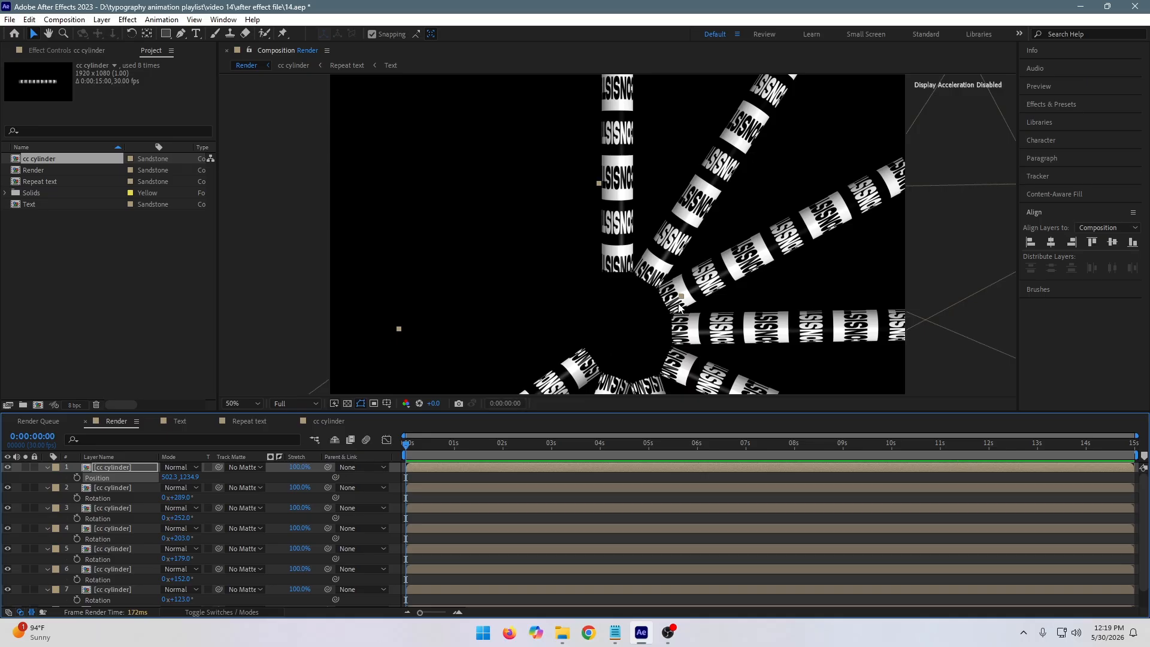
- Duplicate the original vertical cylinder, rotate the copy to 60° and place its inner end just left of the vertical one's
{"action": "key", "text": "comma"}
{"action": "left_click", "coordinate": [617, 200]}
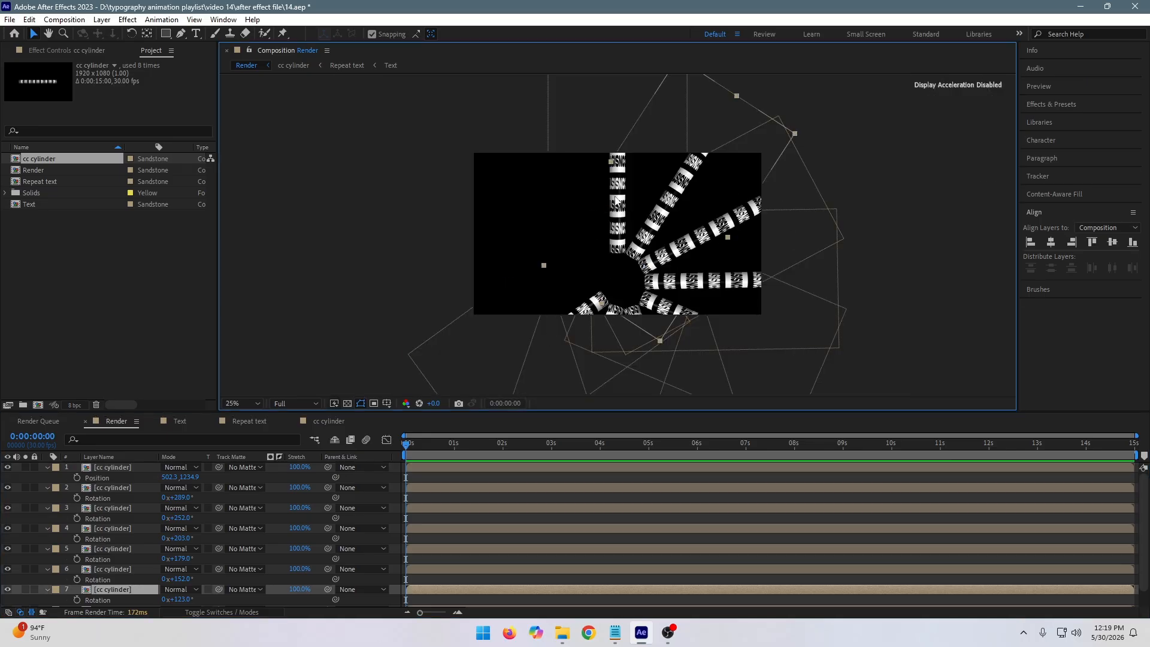
{"action": "scroll", "coordinate": [121, 563], "scroll_direction": "down", "scroll_amount": 1}
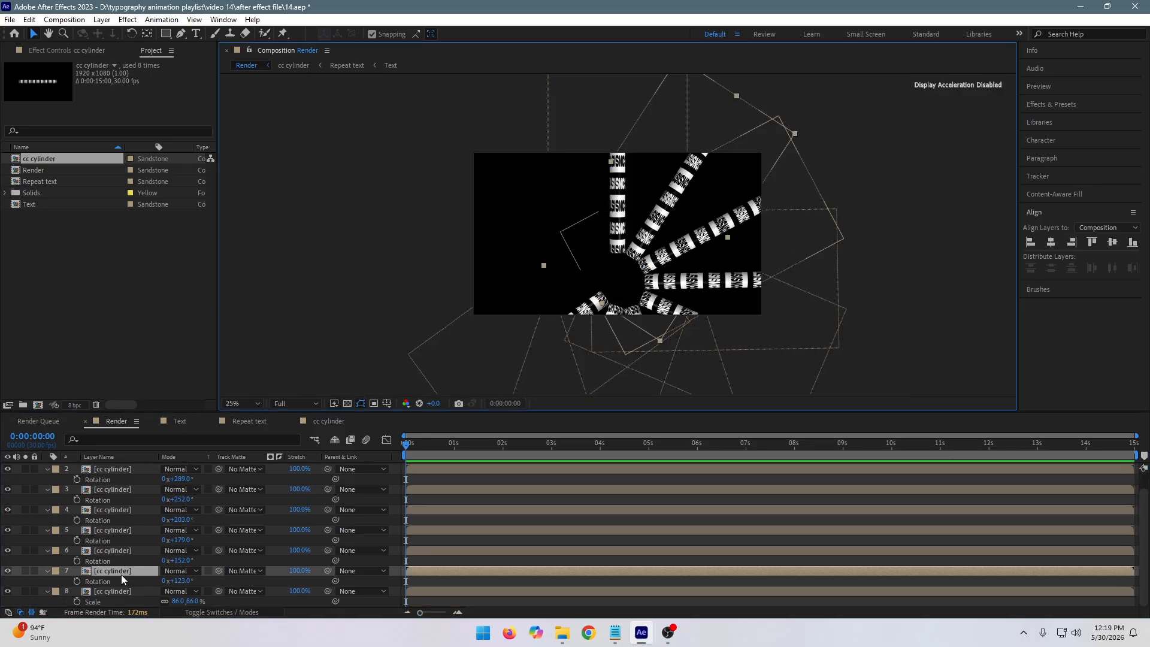
{"action": "left_click", "coordinate": [120, 591]}
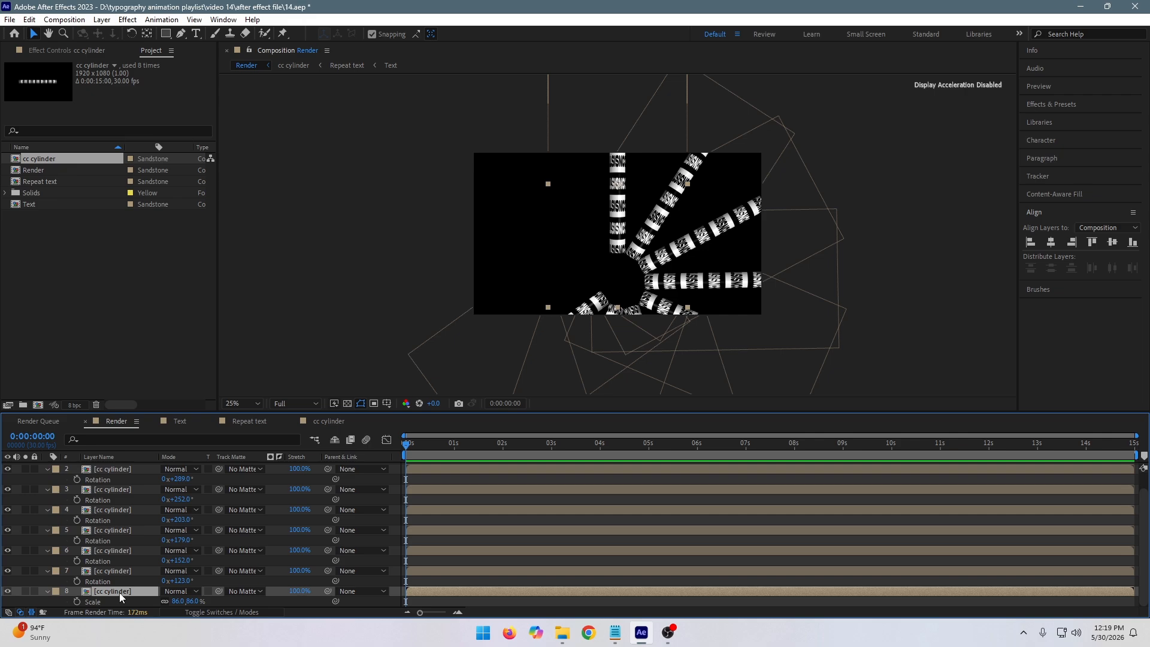
{"action": "key", "text": "ctrl+d"}
{"action": "key", "text": "r"}
{"action": "left_click_drag", "start_coordinate": [179, 602], "coordinate": [160, 603]}
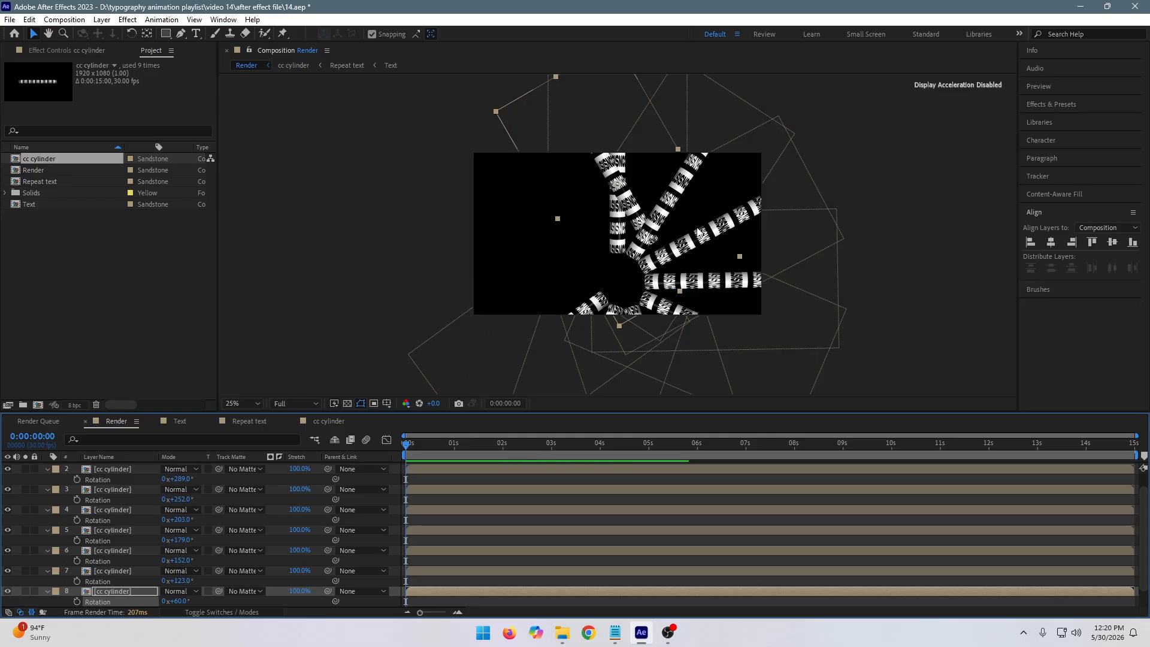
{"action": "left_click_drag", "start_coordinate": [627, 219], "coordinate": [643, 240]}
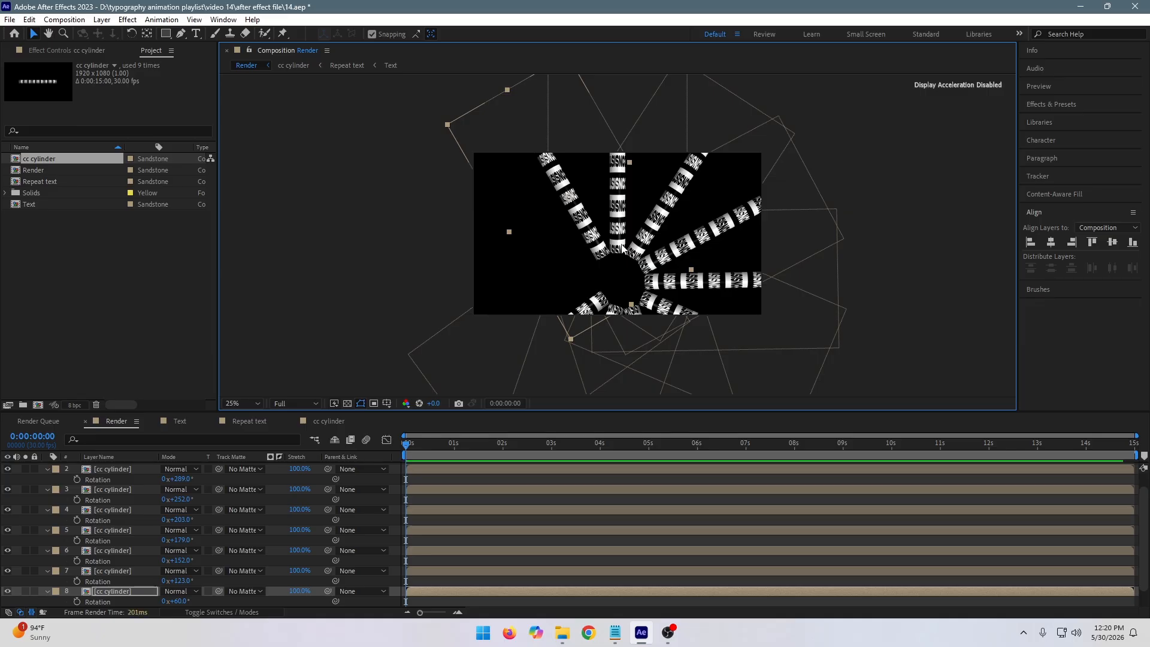
- Duplicate the 60° cylinder, rotate the copy to 29° and place its inner end just below and left of the 60° cylinder's
{"action": "scroll", "coordinate": [622, 249], "scroll_direction": "up", "scroll_amount": 2}
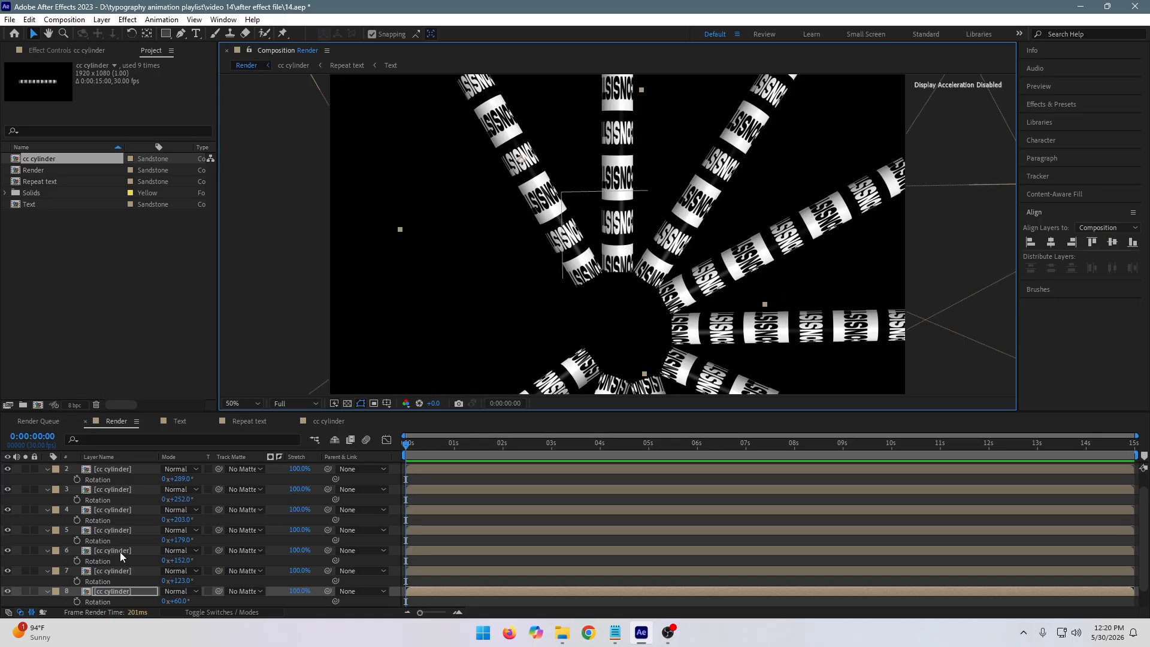
{"action": "left_click", "coordinate": [104, 592]}
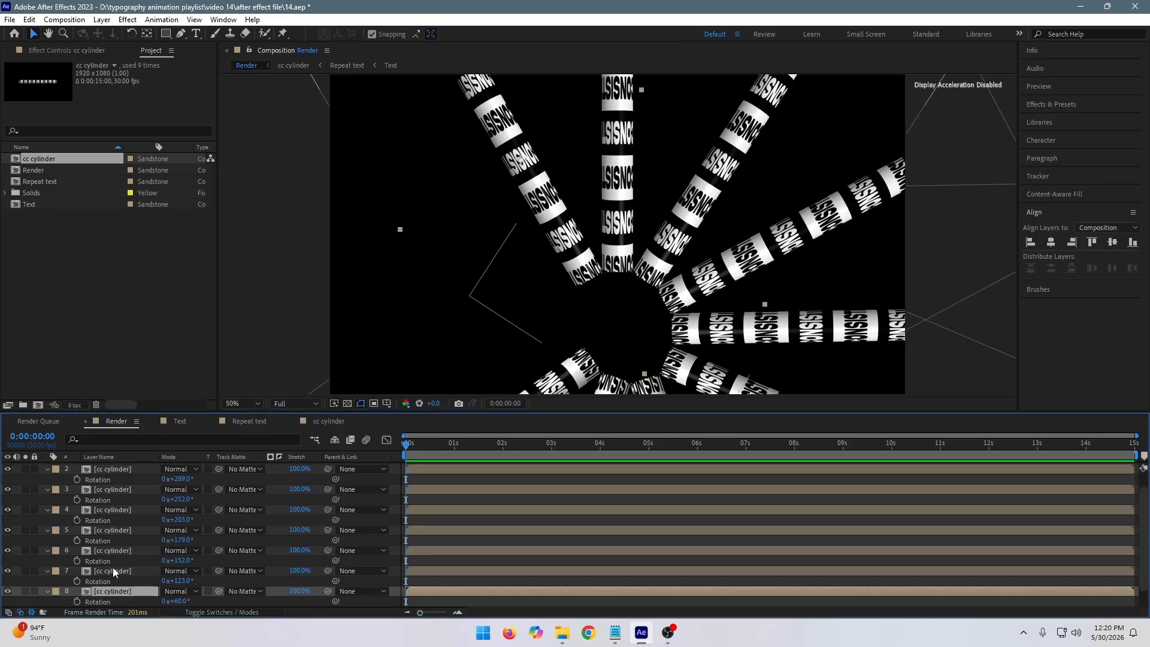
{"action": "key", "text": "ctrl+d"}
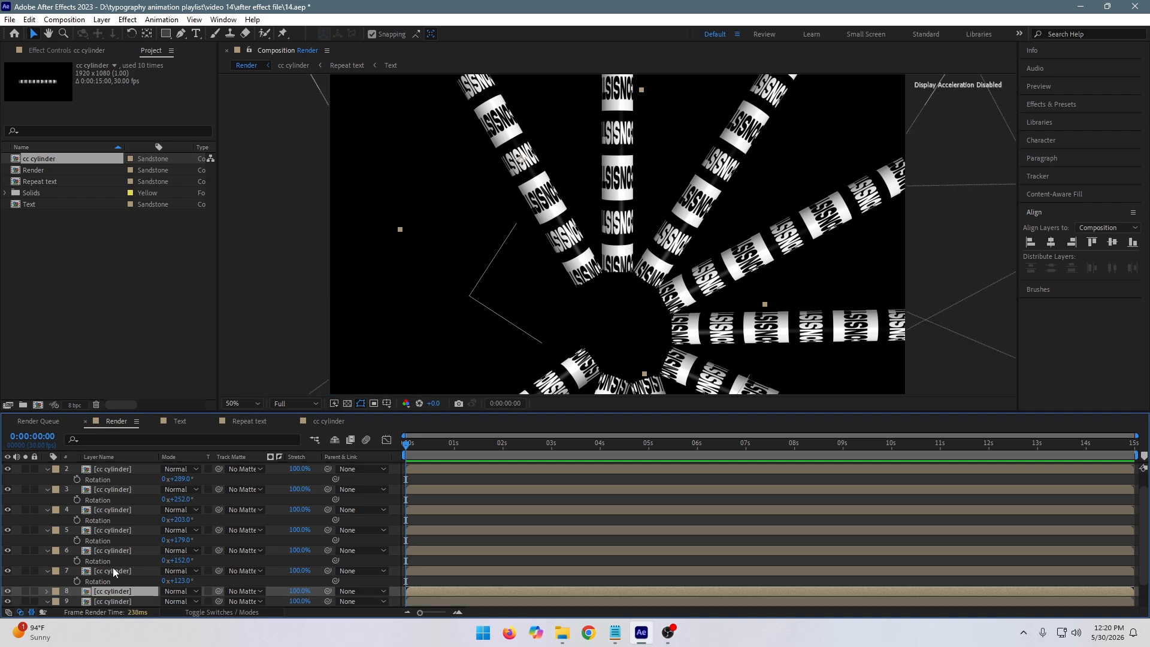
{"action": "key", "text": "r"}
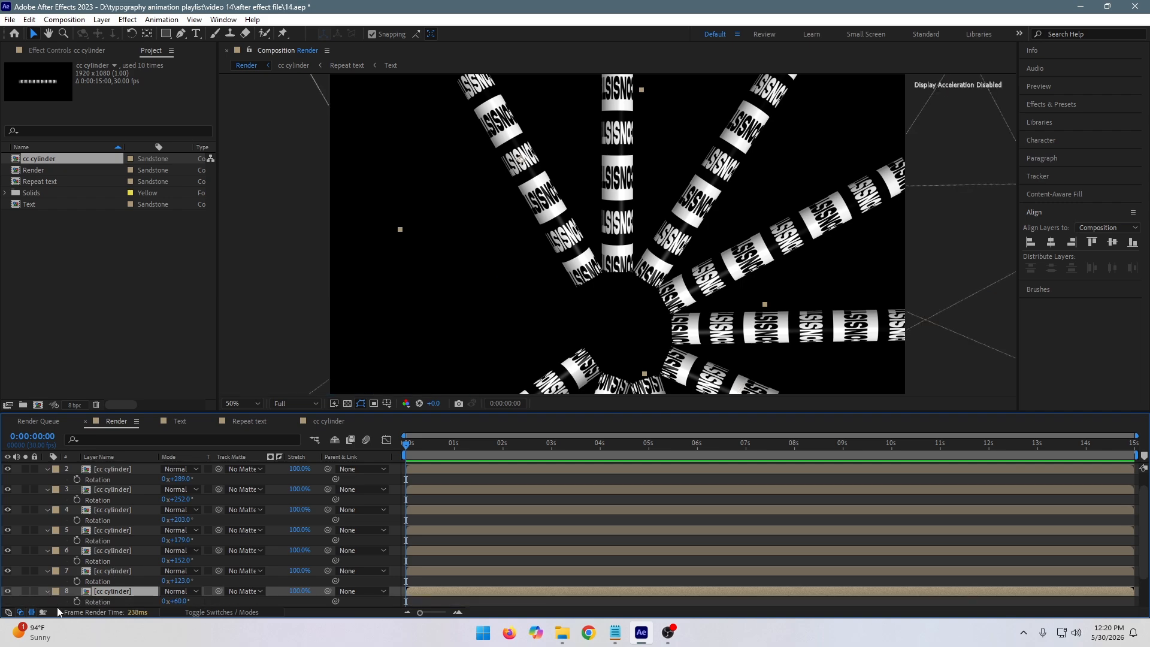
{"action": "left_click_drag", "start_coordinate": [178, 601], "coordinate": [159, 602]}
{"action": "left_click_drag", "start_coordinate": [557, 186], "coordinate": [496, 252]}
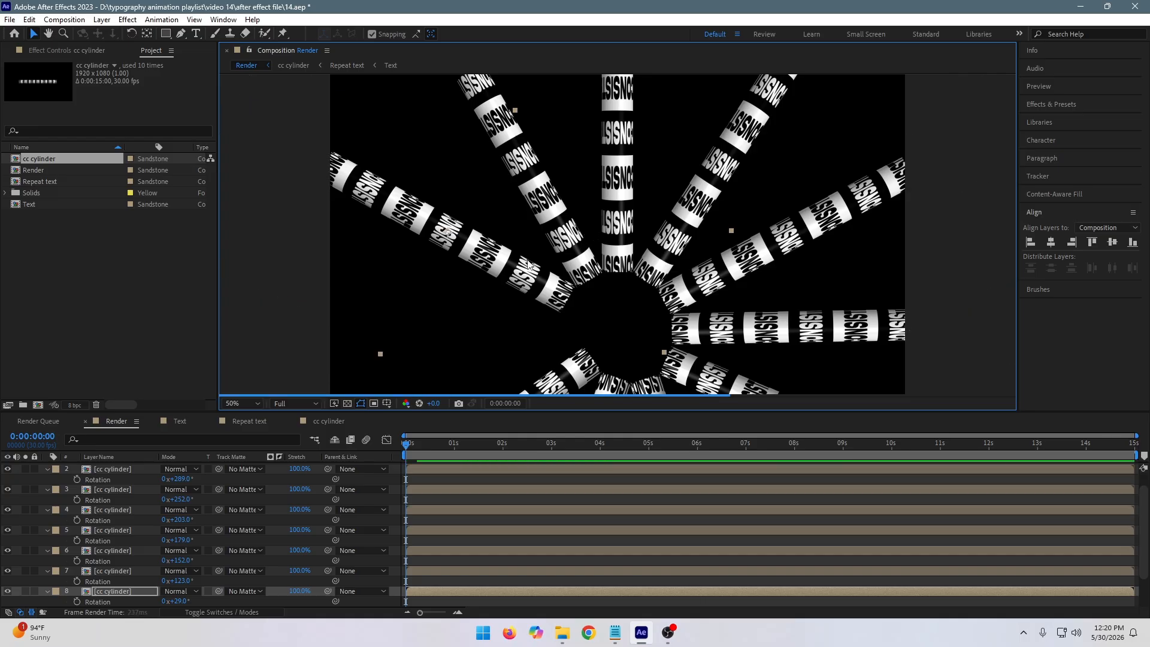
{"action": "left_click_drag", "start_coordinate": [528, 264], "coordinate": [528, 264]}
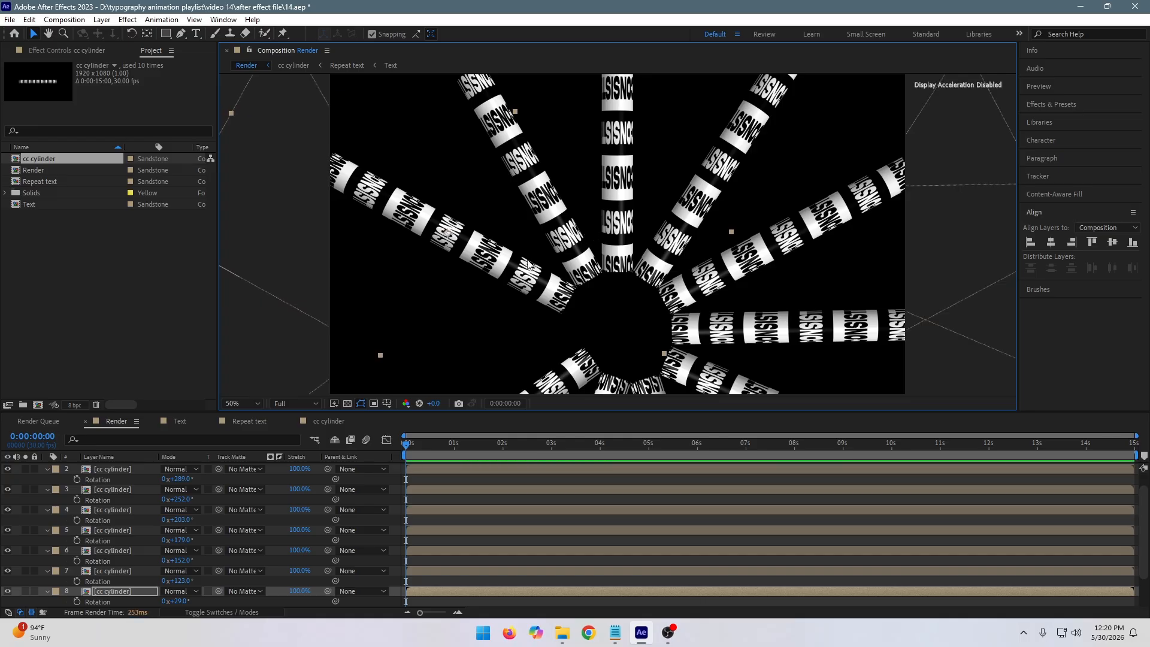
- Duplicate the 29° cylinder, place the copy below it on the ring's left side and set its rotation to 4°
{"action": "left_click", "coordinate": [127, 585]}
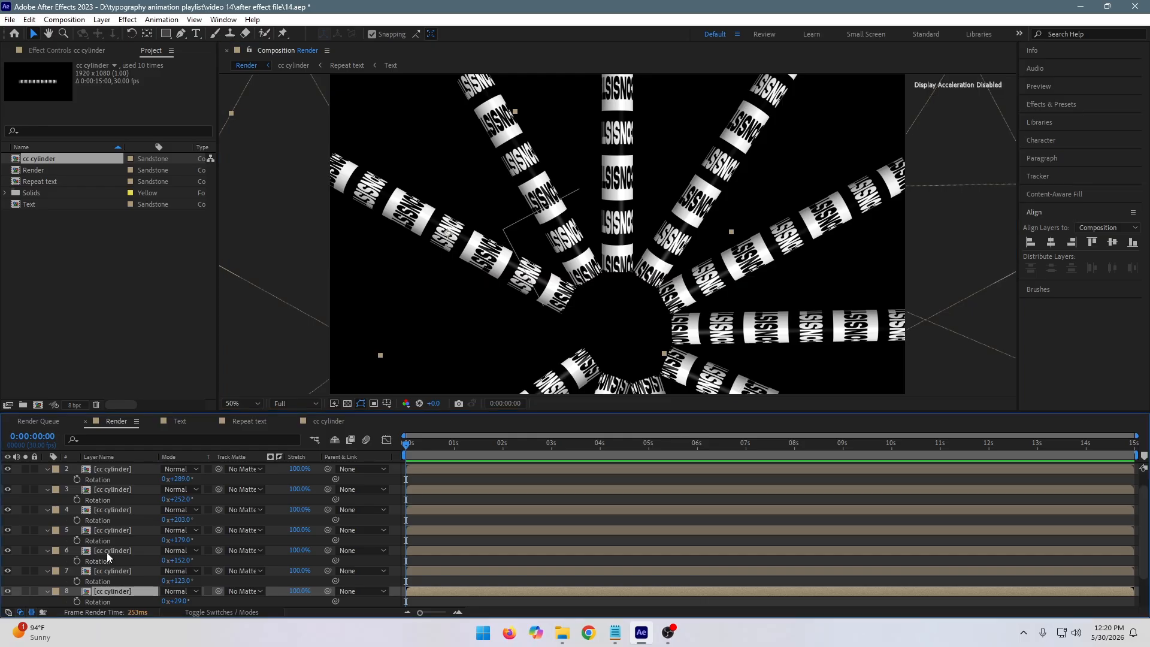
{"action": "key", "text": "ctrl+d"}
{"action": "key", "text": "r"}
{"action": "scroll", "coordinate": [174, 557], "scroll_direction": "down", "scroll_amount": 3}
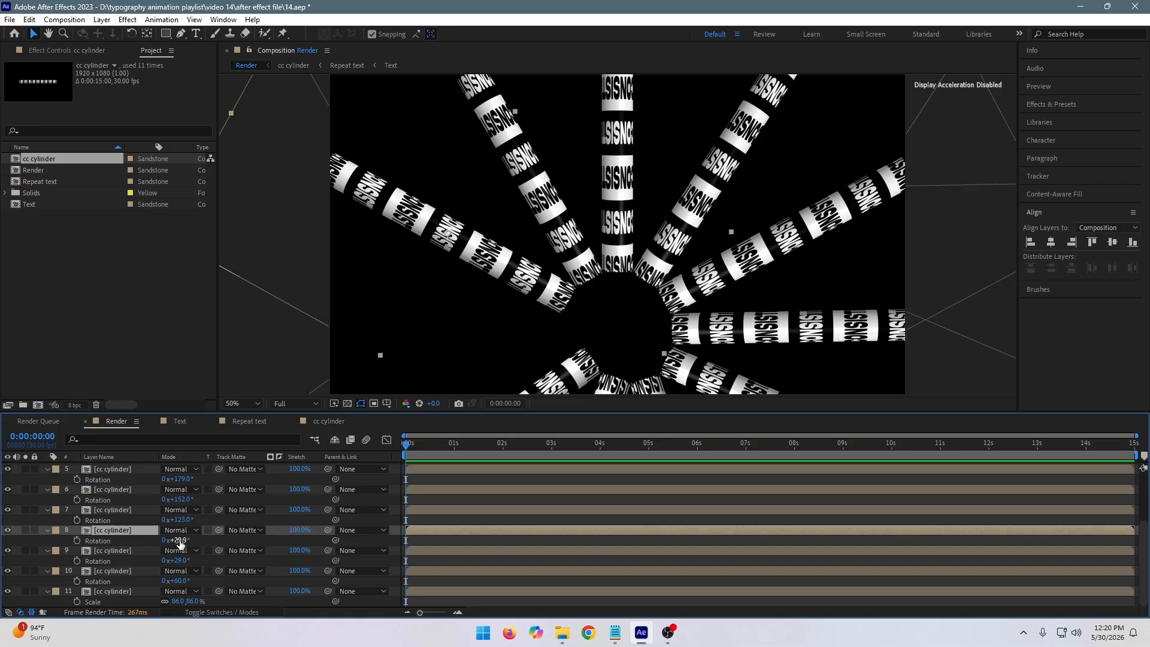
{"action": "left_click_drag", "start_coordinate": [175, 539], "coordinate": [159, 546]}
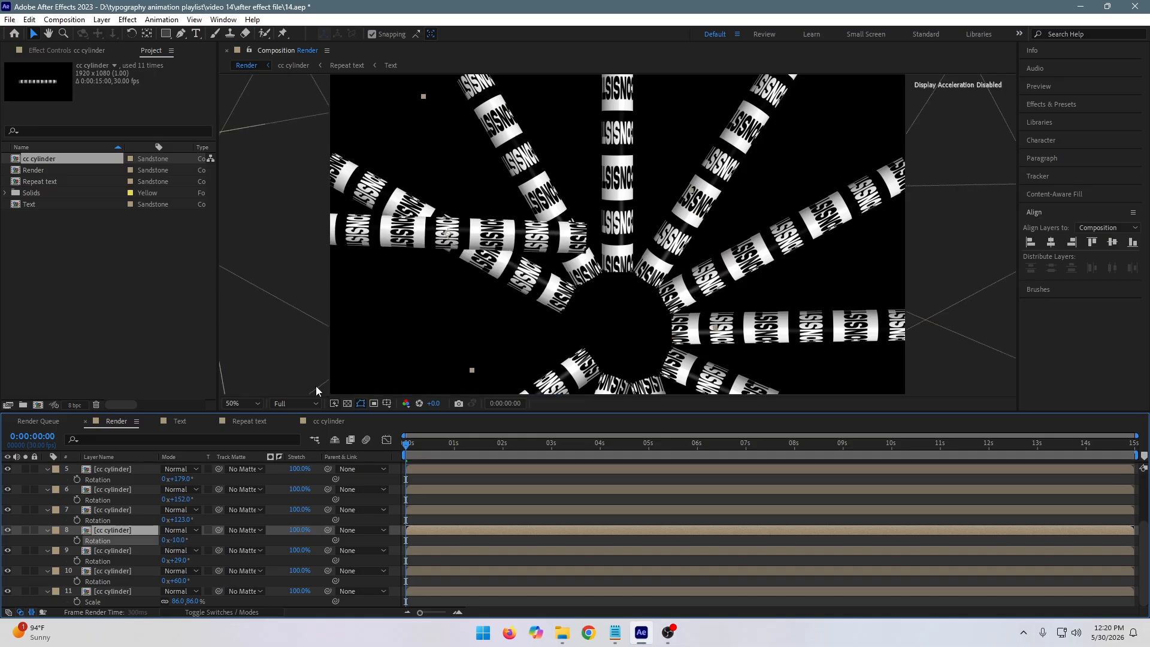
{"action": "left_click", "coordinate": [468, 292]}
{"action": "left_click_drag", "start_coordinate": [469, 295], "coordinate": [462, 350]}
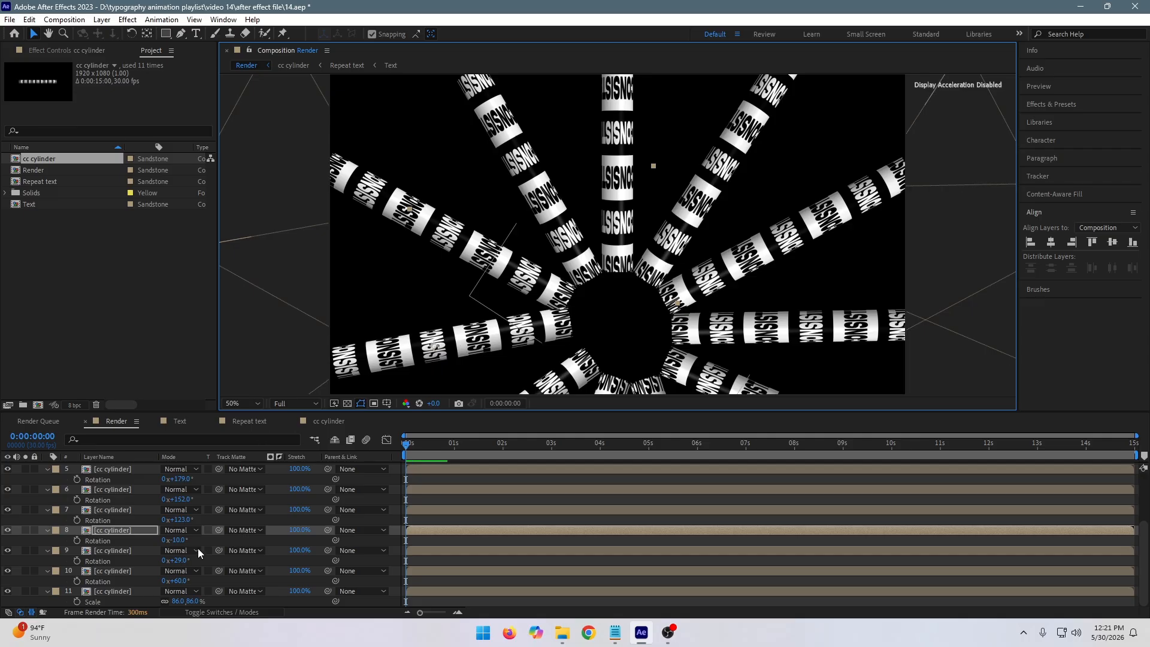
{"action": "left_click_drag", "start_coordinate": [179, 539], "coordinate": [186, 543]}
{"action": "right_click", "coordinate": [185, 543]}
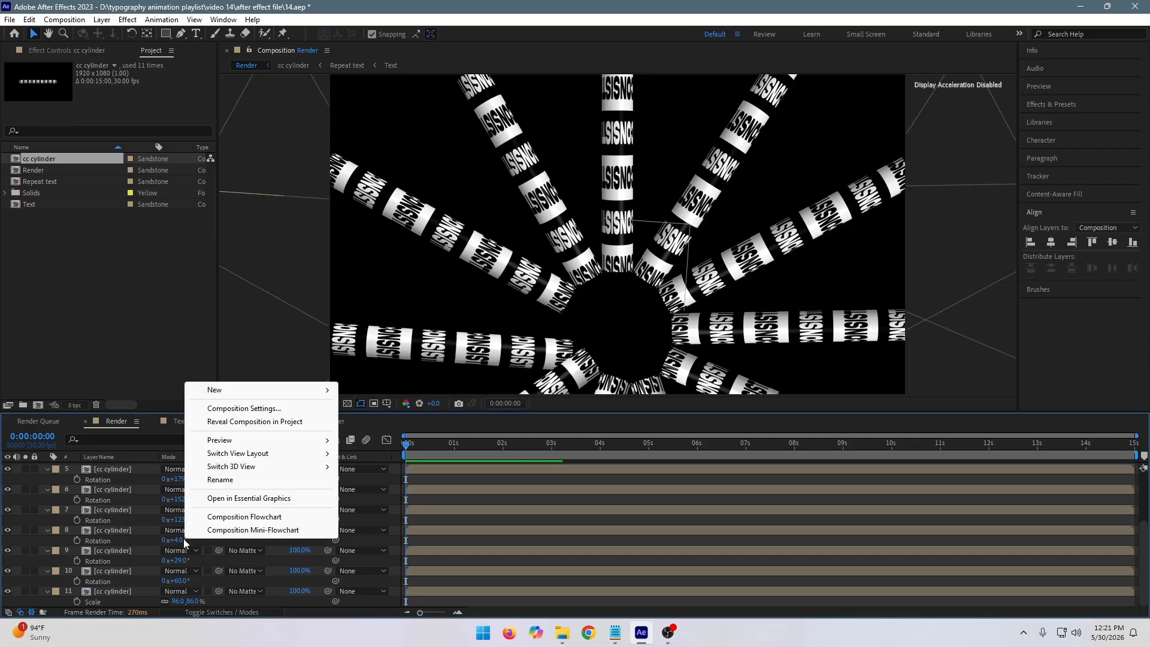
{"action": "left_click", "coordinate": [496, 357]}
{"action": "left_click_drag", "start_coordinate": [495, 357], "coordinate": [485, 341]}
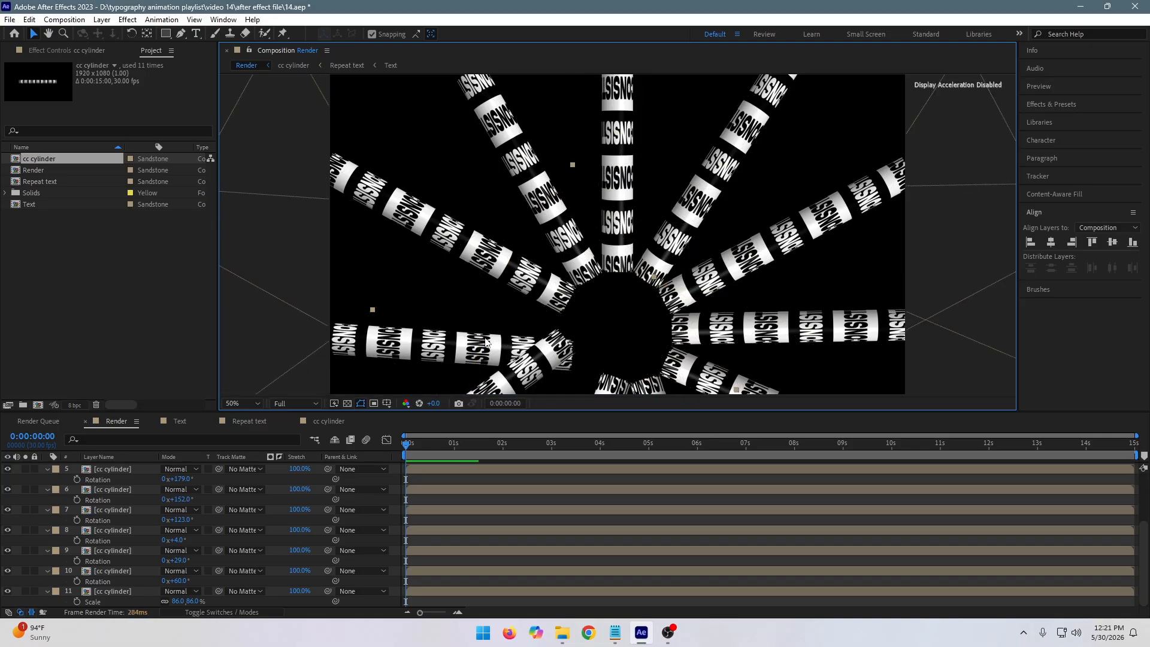
{"action": "key", "text": "ctrl+z"}
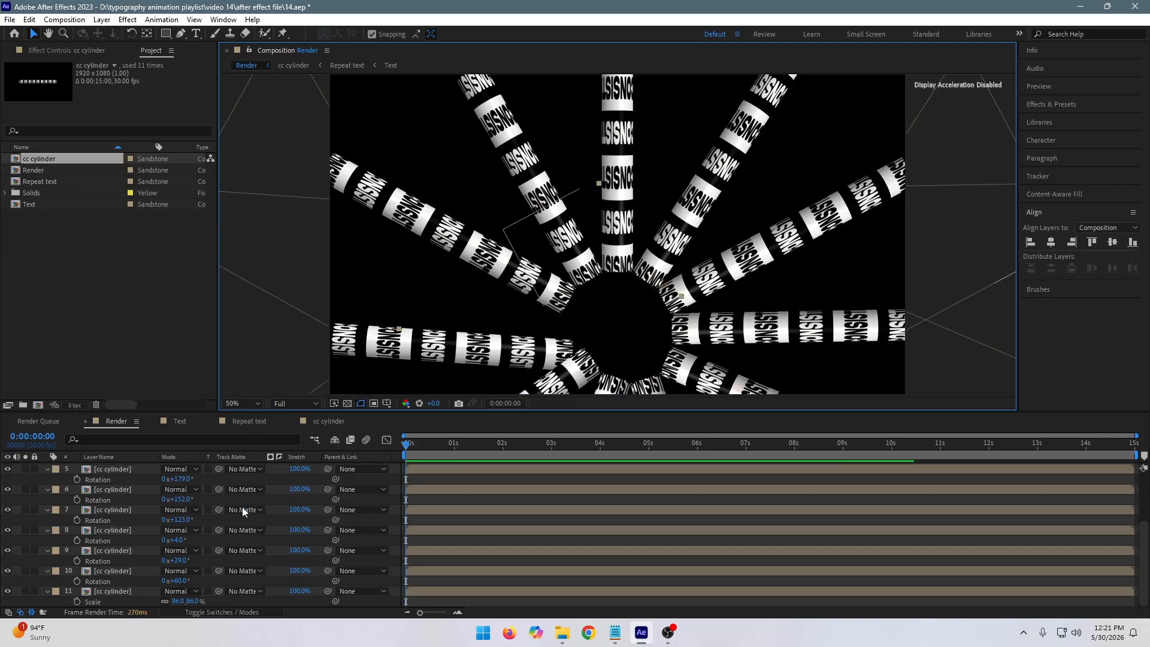
- Move the 4° cylinder slightly up and left so its inner end sits just below the 29° cylinder's
{"action": "left_click", "coordinate": [364, 346]}
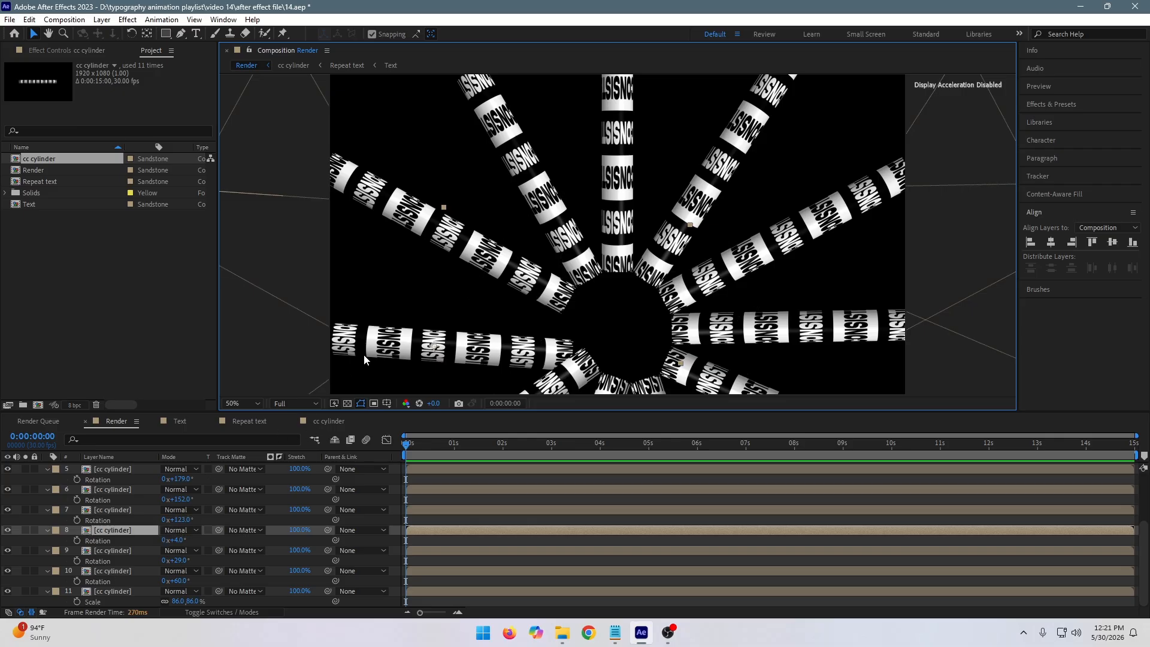
{"action": "left_click_drag", "start_coordinate": [364, 354], "coordinate": [356, 331]}
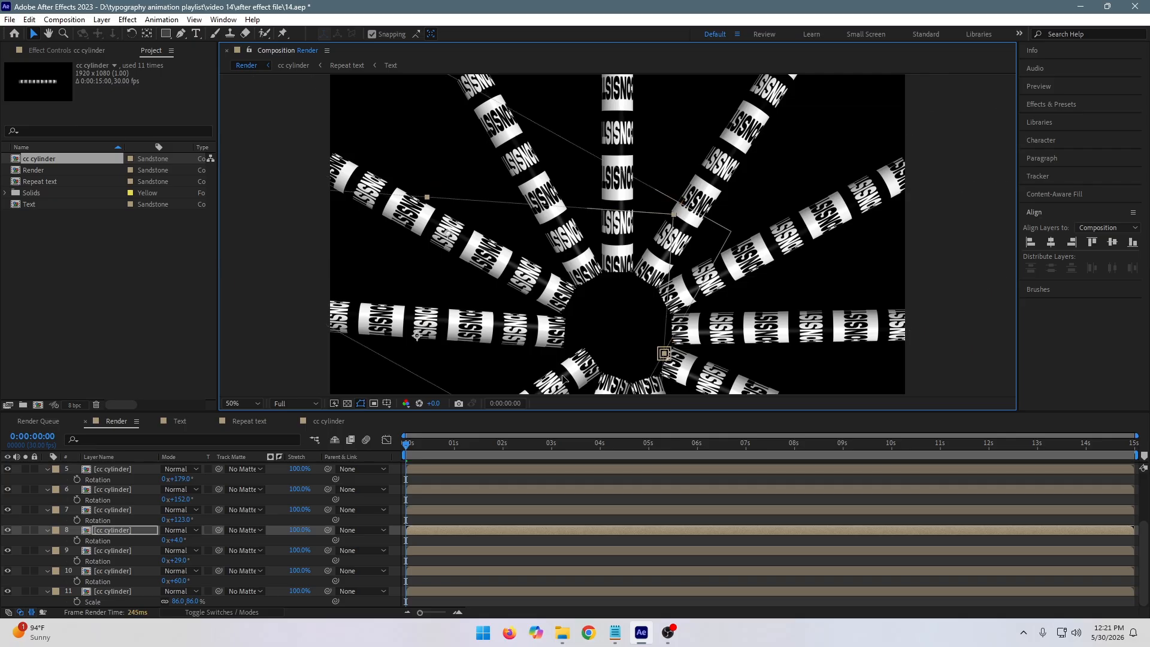
- Undo the 4° cylinder's last shift and nudge it so its inner end sits slightly higher on the ring's left side
{"action": "key", "text": "ctrl+z"}
{"action": "key", "text": "Right"}
{"action": "key", "text": "Right"}
{"action": "key", "text": "Right"}
{"action": "key", "text": "Right"}
{"action": "key", "text": "Right"}
{"action": "key", "text": "Right"}
{"action": "key", "text": "Right"}
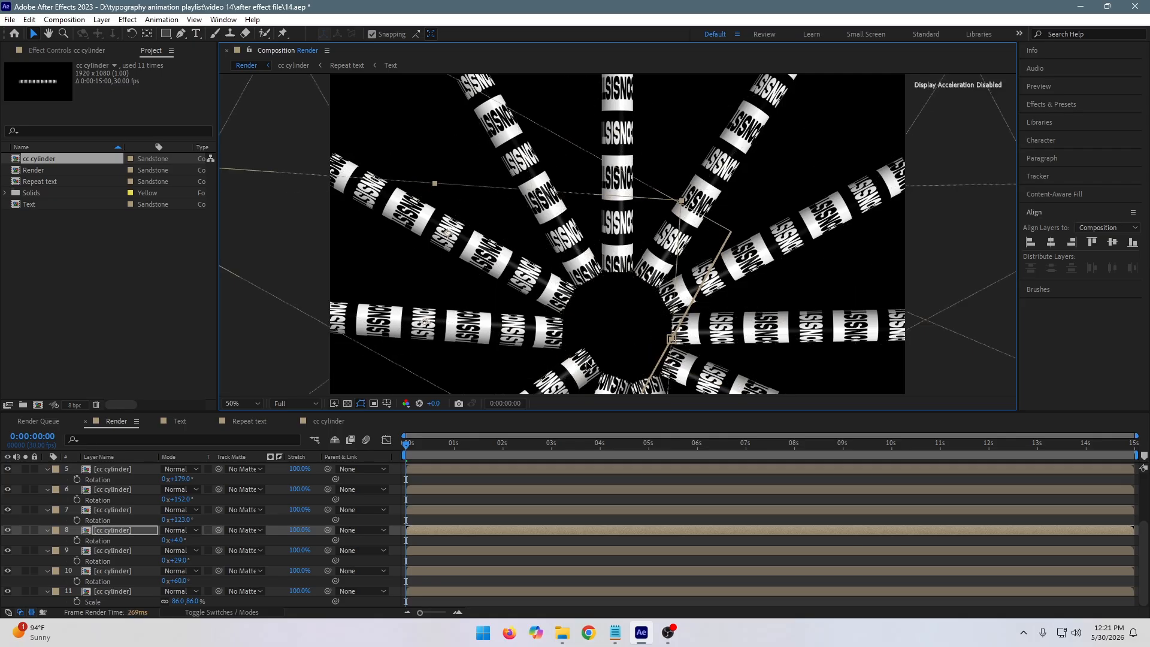
{"action": "key", "text": "Up"}
{"action": "key", "text": "Up"}
{"action": "key", "text": "Up"}
{"action": "key", "text": "Up"}
{"action": "key", "text": "Up"}
{"action": "key", "text": "Up"}
{"action": "key", "text": "Up"}
{"action": "key", "text": "Up"}
{"action": "key", "text": "Up"}
{"action": "key", "text": "Up"}
{"action": "key", "text": "Up"}
{"action": "key", "text": "Up"}
{"action": "key", "text": "Up"}
{"action": "mouse_move", "coordinate": [580, 368]}
{"action": "left_mouse_down"}
{"action": "mouse_move", "coordinate": [574, 379]}
{"action": "mouse_move", "coordinate": [590, 362]}
{"action": "left_mouse_up"}
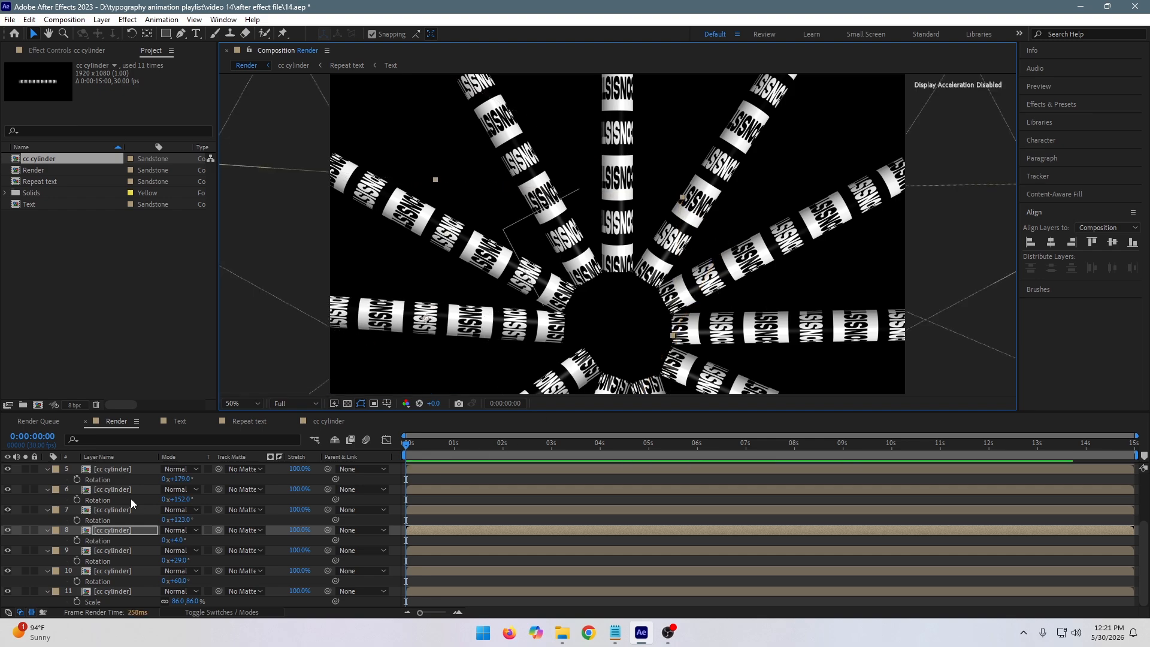
- Shift all eleven cylinder layers together up 231 px and right 7 px, placing the first layer at position 509.3, 1003.9
{"action": "key", "text": "ctrl+a"}
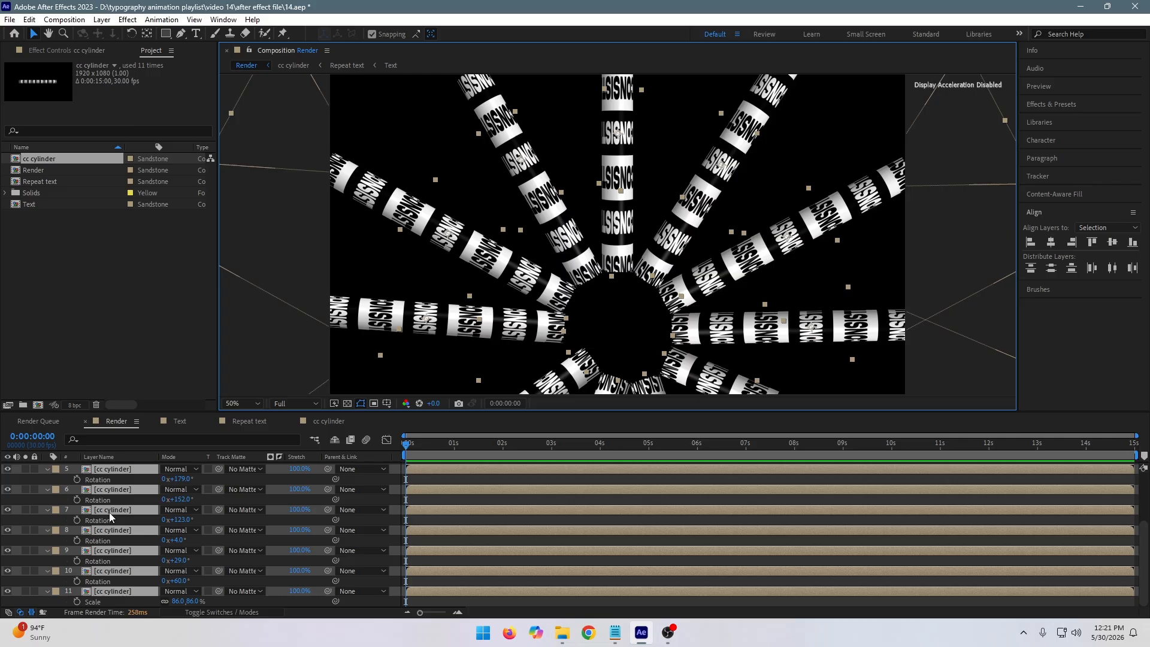
{"action": "key", "text": "u"}
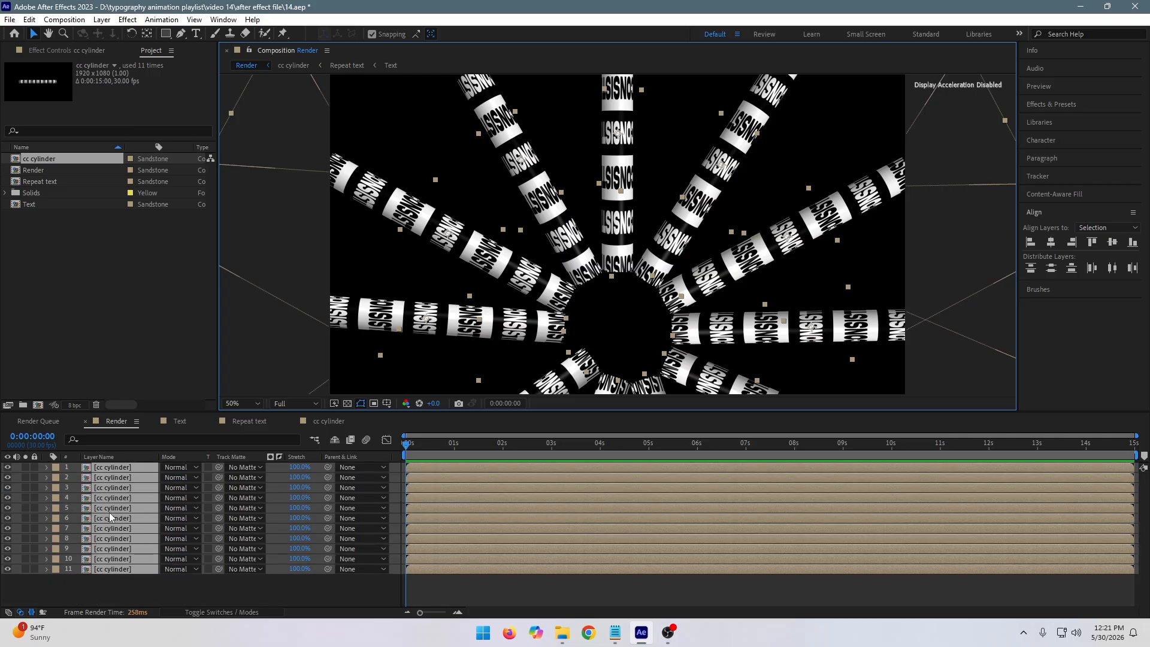
{"action": "key", "text": "p"}
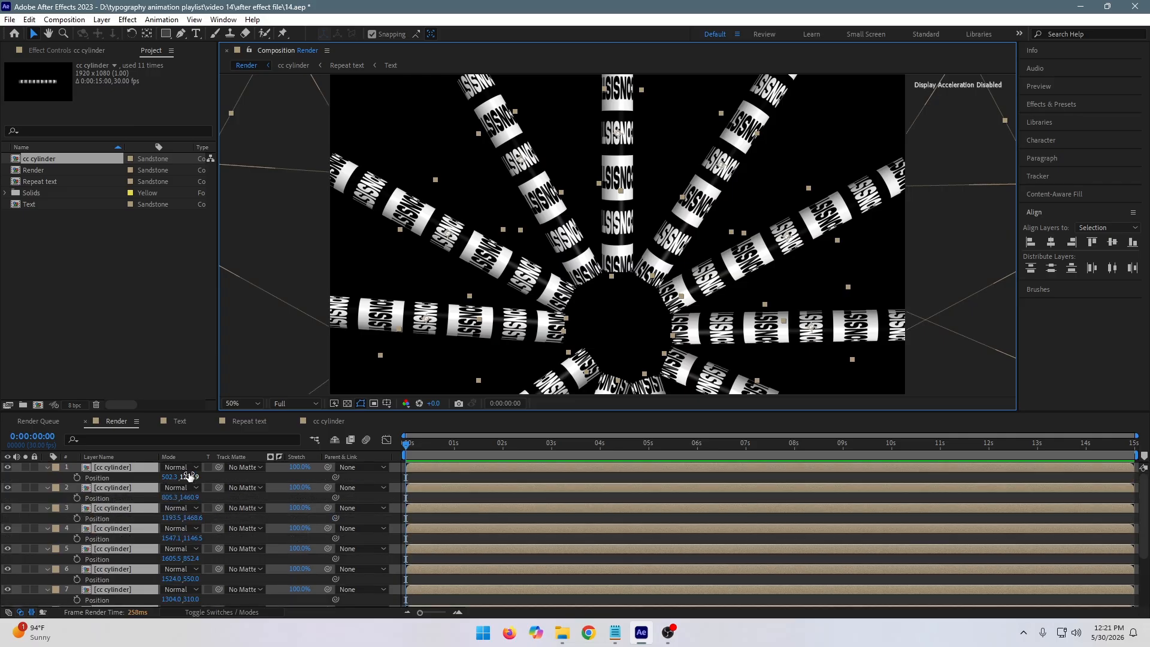
{"action": "left_click_drag", "start_coordinate": [186, 477], "coordinate": [31, 495]}
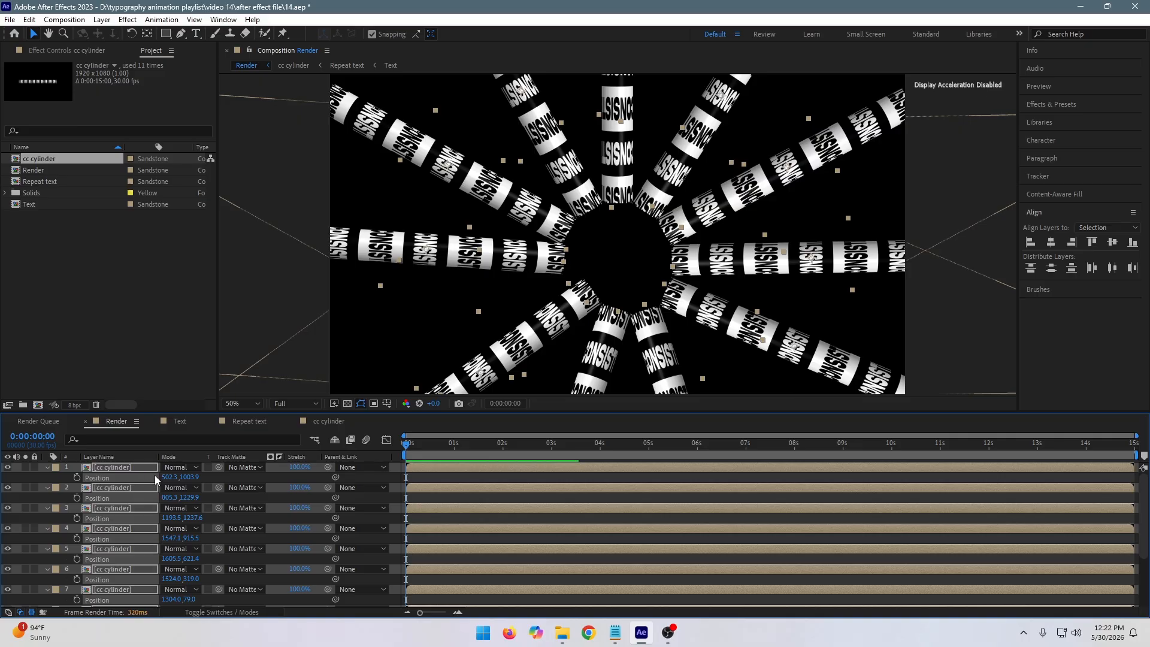
{"action": "mouse_move", "coordinate": [165, 477]}
{"action": "left_mouse_down"}
{"action": "mouse_move", "coordinate": [139, 476]}
{"action": "mouse_move", "coordinate": [159, 463]}
{"action": "left_mouse_up"}
{"action": "left_click", "coordinate": [945, 154]}
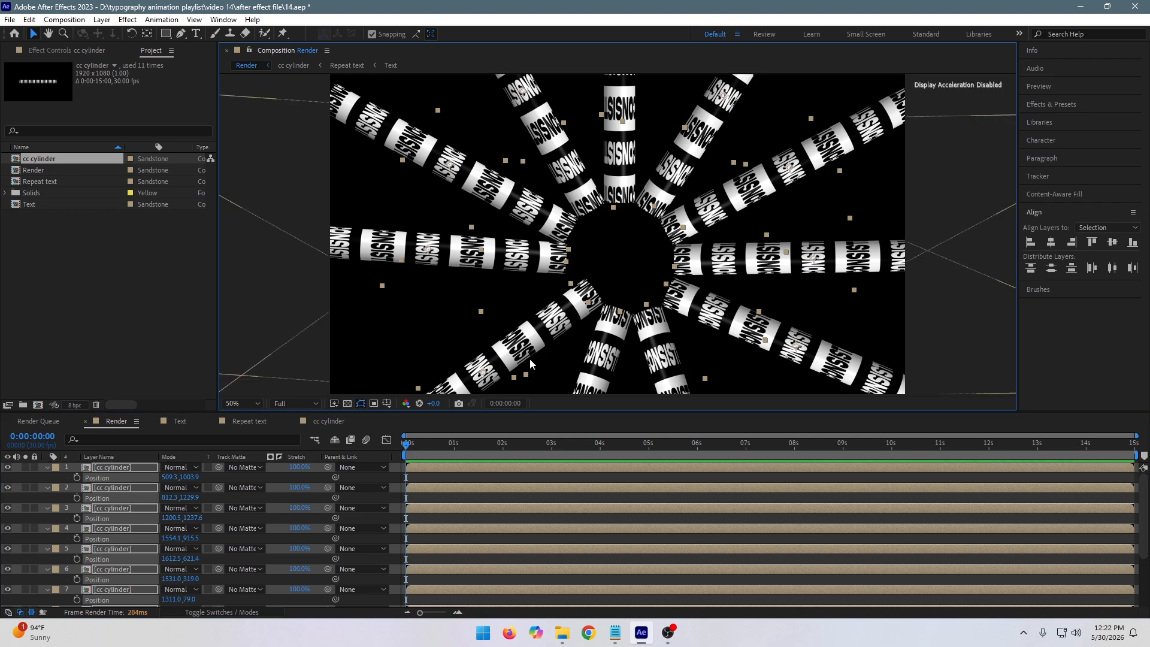
- Move the lower-left cylinder, layer 1, slightly outward from the ring's centre to about position 457.3, 1011.9
{"action": "left_click", "coordinate": [446, 498]}
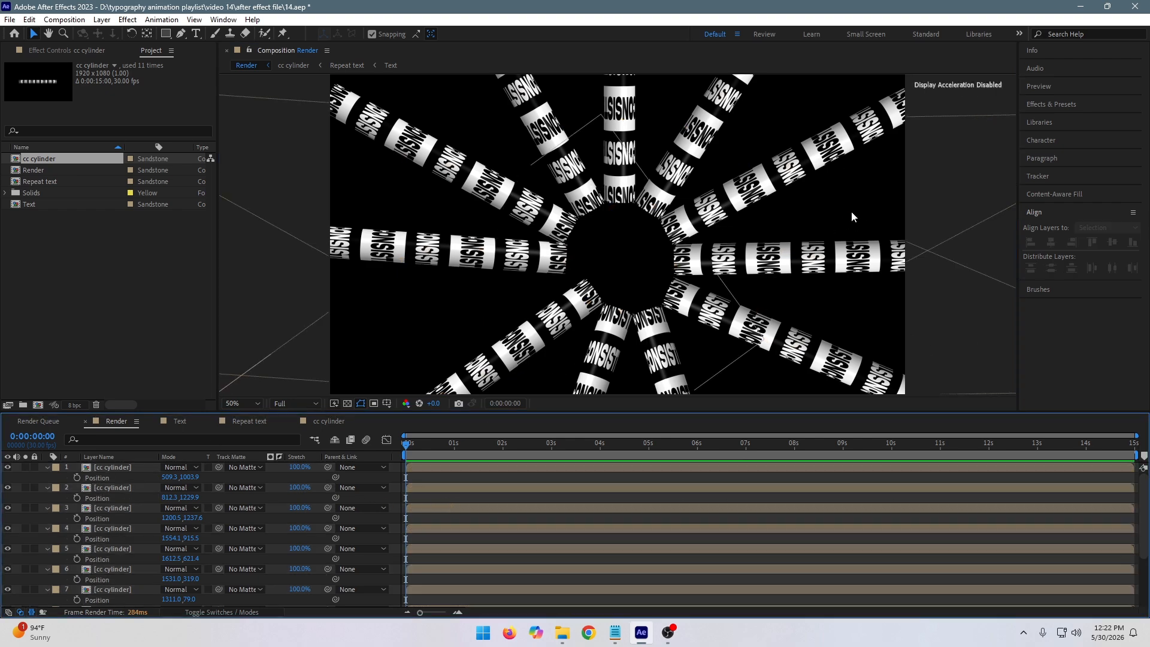
{"action": "mouse_move", "coordinate": [532, 342]}
{"action": "left_mouse_down"}
{"action": "mouse_move", "coordinate": [508, 343]}
{"action": "mouse_move", "coordinate": [516, 348]}
{"action": "left_mouse_up"}
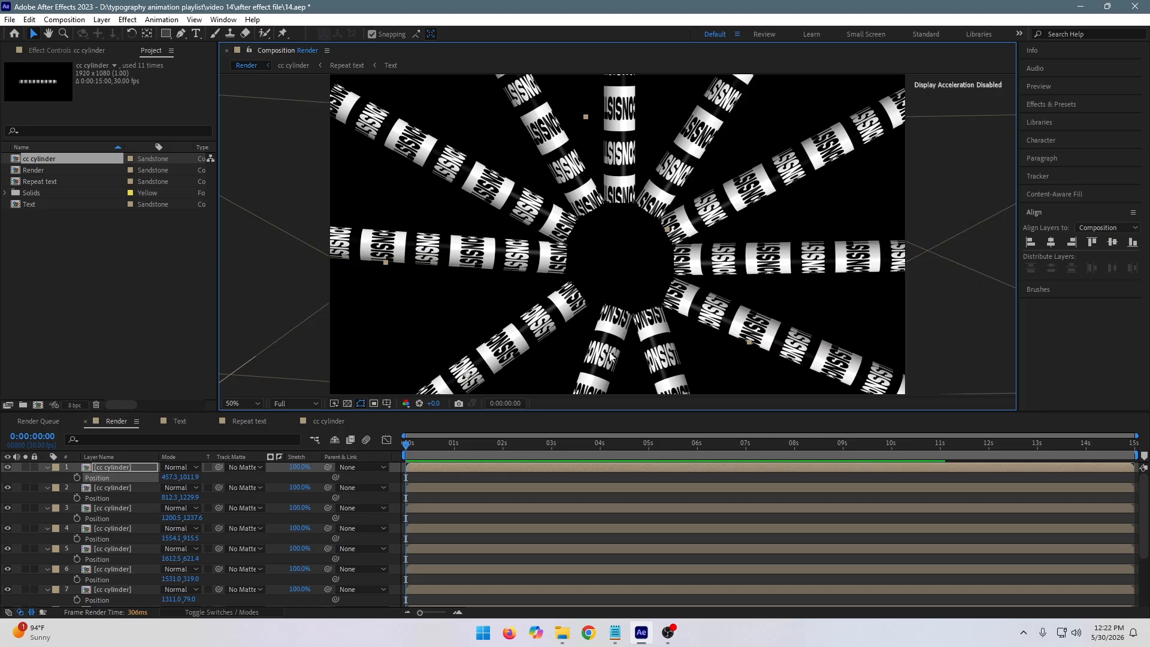
{"action": "left_click_drag", "start_coordinate": [611, 355], "coordinate": [583, 370]}
{"action": "scroll", "coordinate": [639, 322], "scroll_direction": "up", "scroll_amount": 1}
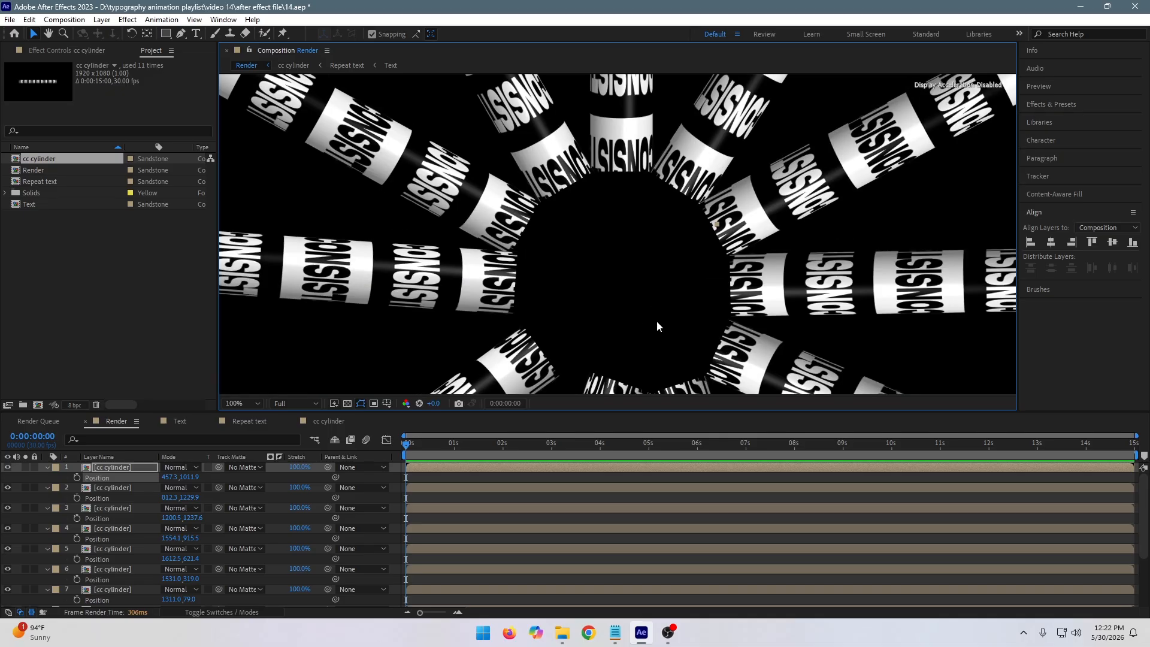
{"action": "scroll", "coordinate": [656, 316], "scroll_direction": "down", "scroll_amount": 2}
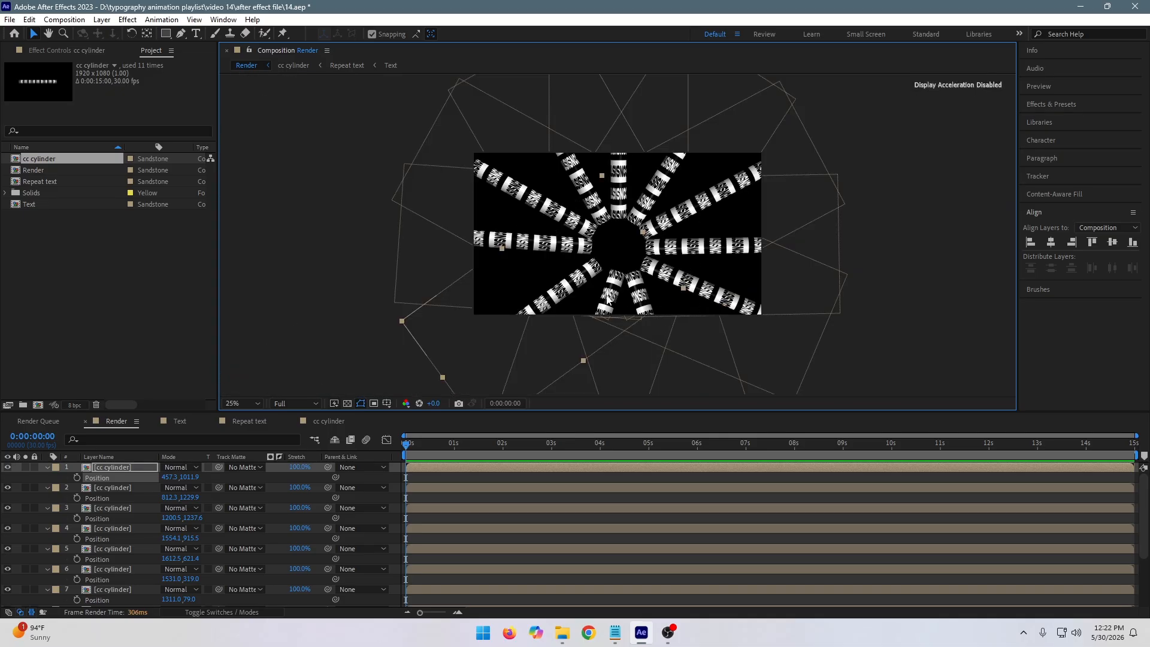
- Move the cylinder pointing down-left, layer 2, slightly left to position 772.3, 1229.9
{"action": "left_click", "coordinate": [590, 361]}
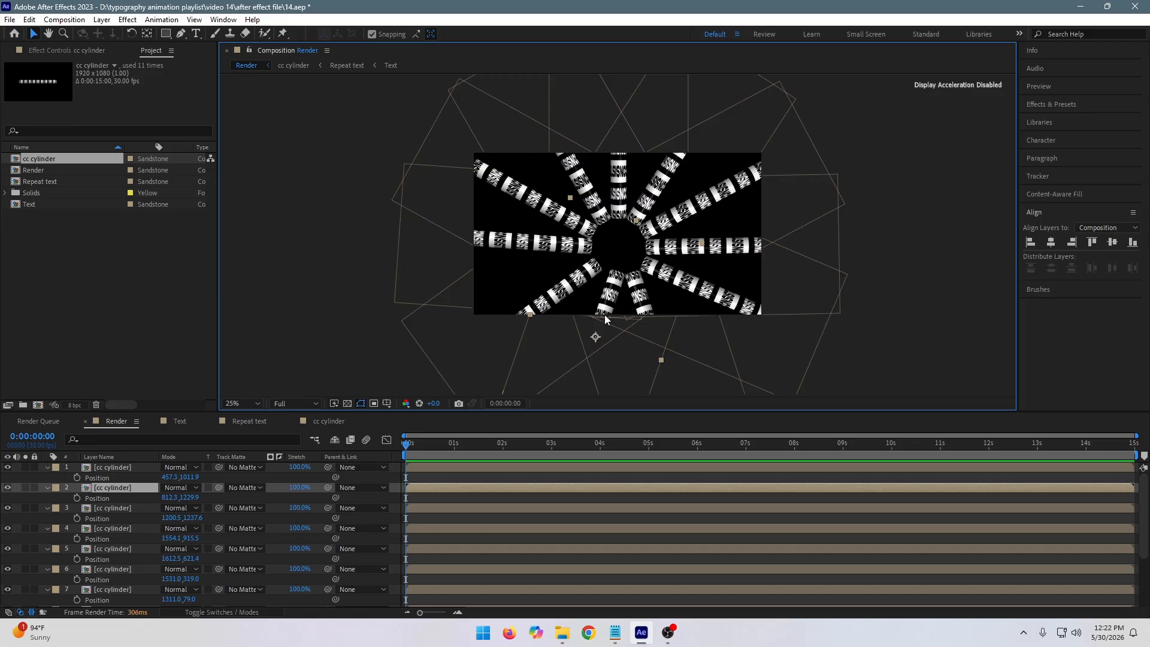
{"action": "left_click_drag", "start_coordinate": [613, 303], "coordinate": [638, 308]}
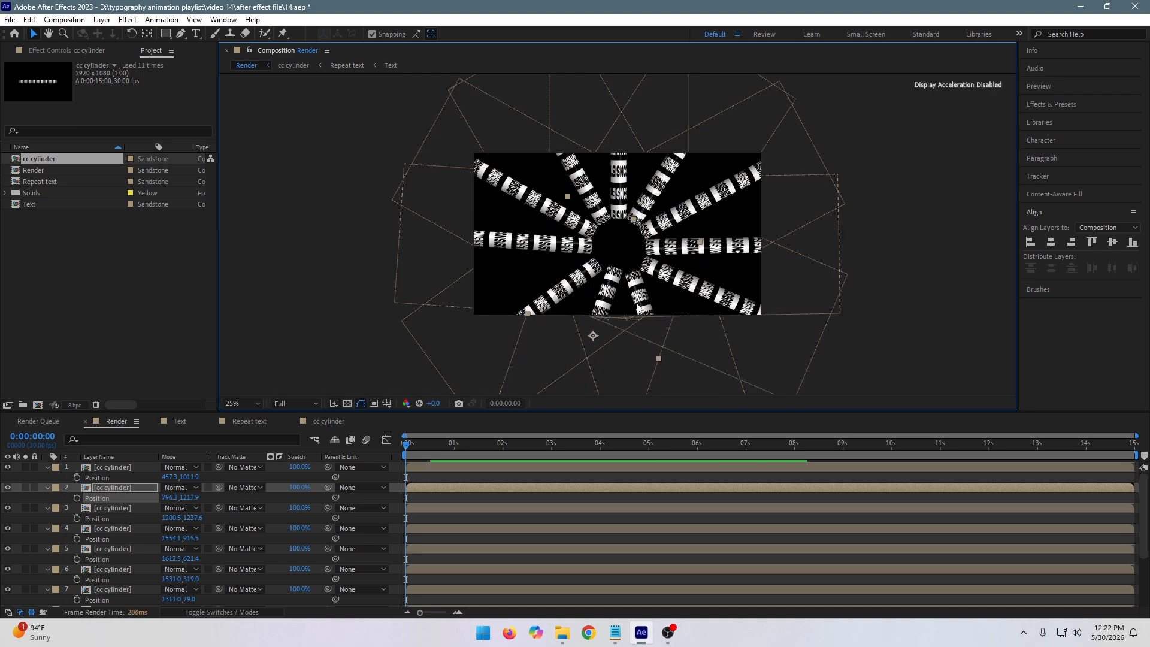
{"action": "key", "text": "Down"}
{"action": "key", "text": "Down"}
{"action": "key", "text": "Left"}
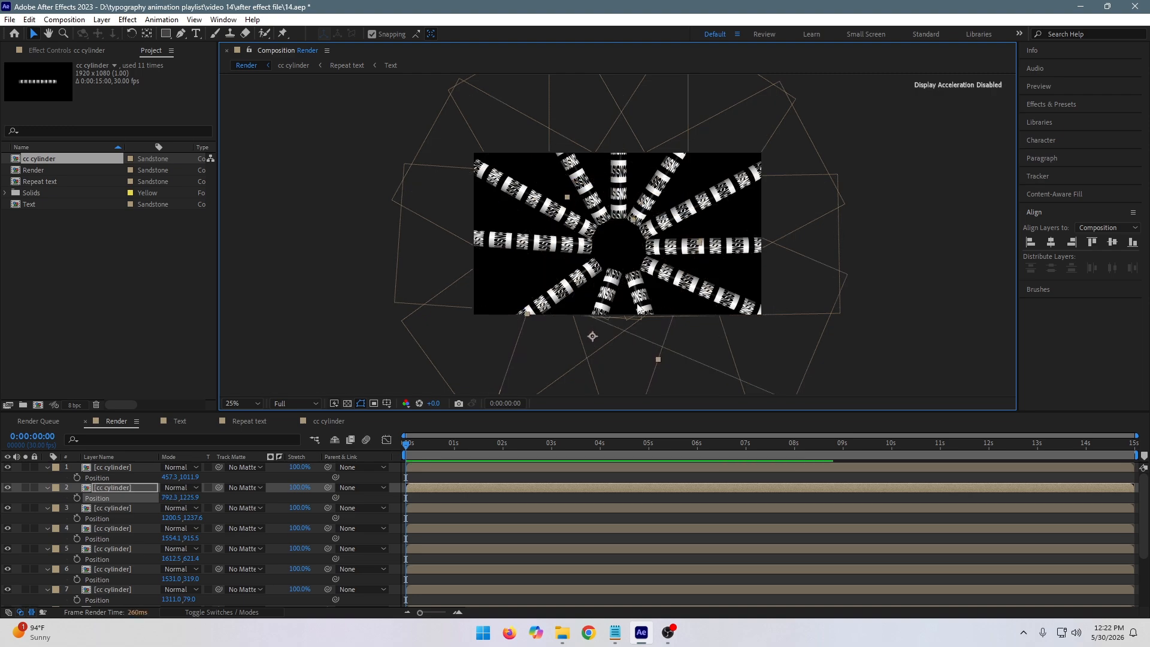
{"action": "key", "text": "Down"}
{"action": "key", "text": "Left"}
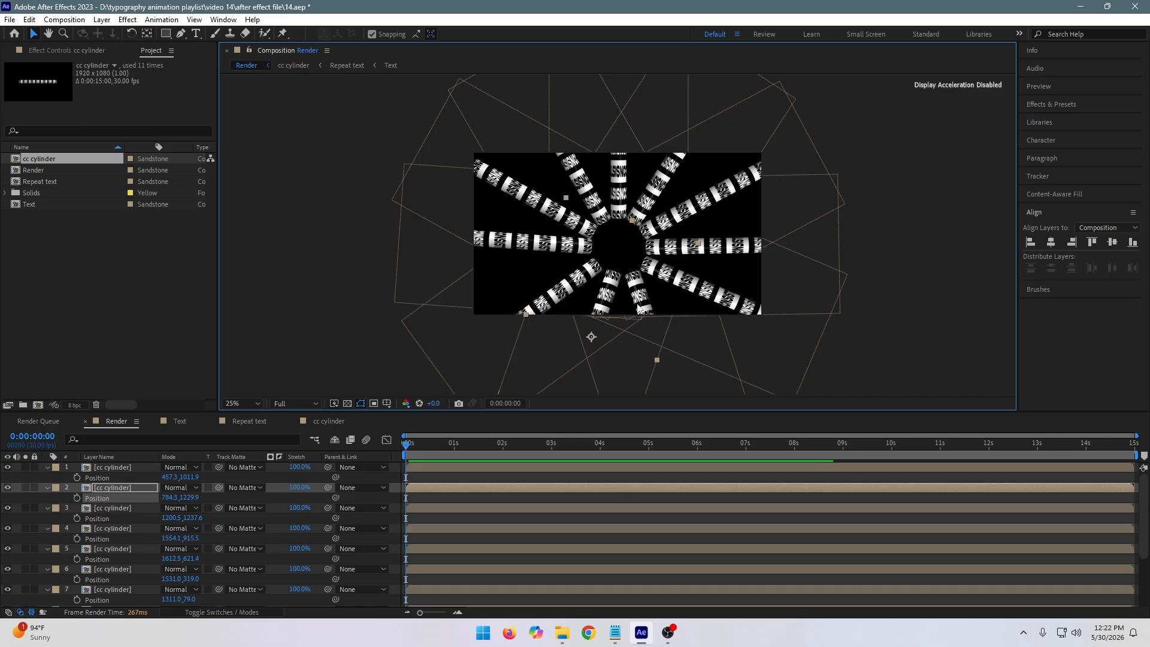
{"action": "key", "text": "Left"}
{"action": "key", "text": "Left"}
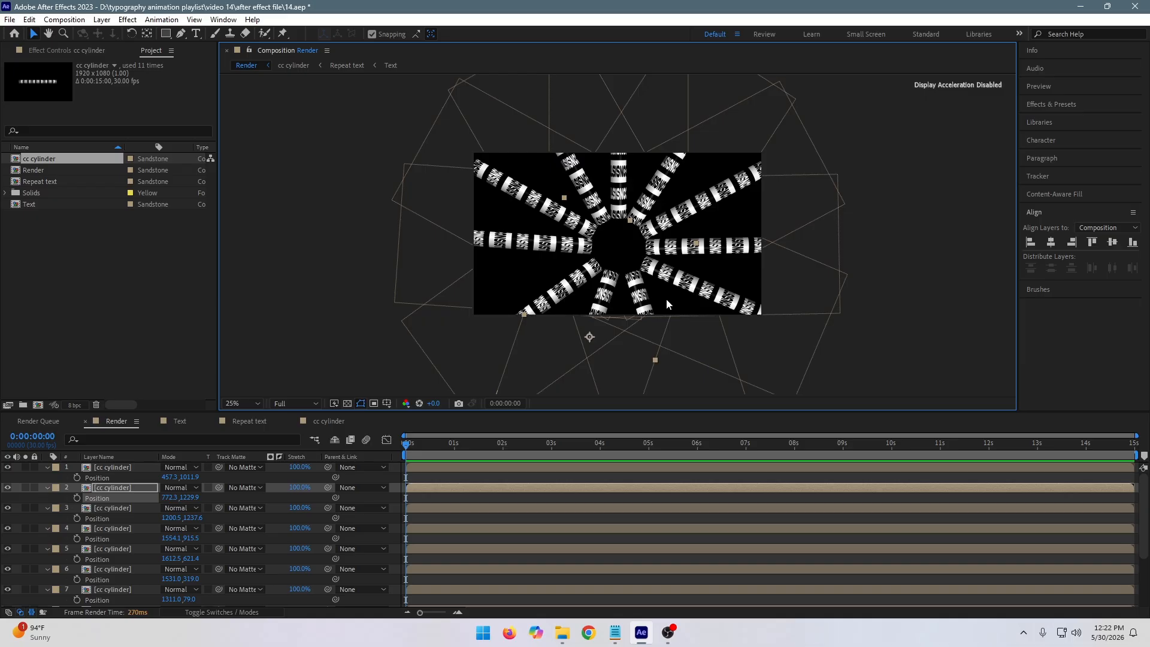
- Nudge the cylinder pointing down-right, layer 3, left to position 1176.5, 1237.6
{"action": "left_click", "coordinate": [664, 358]}
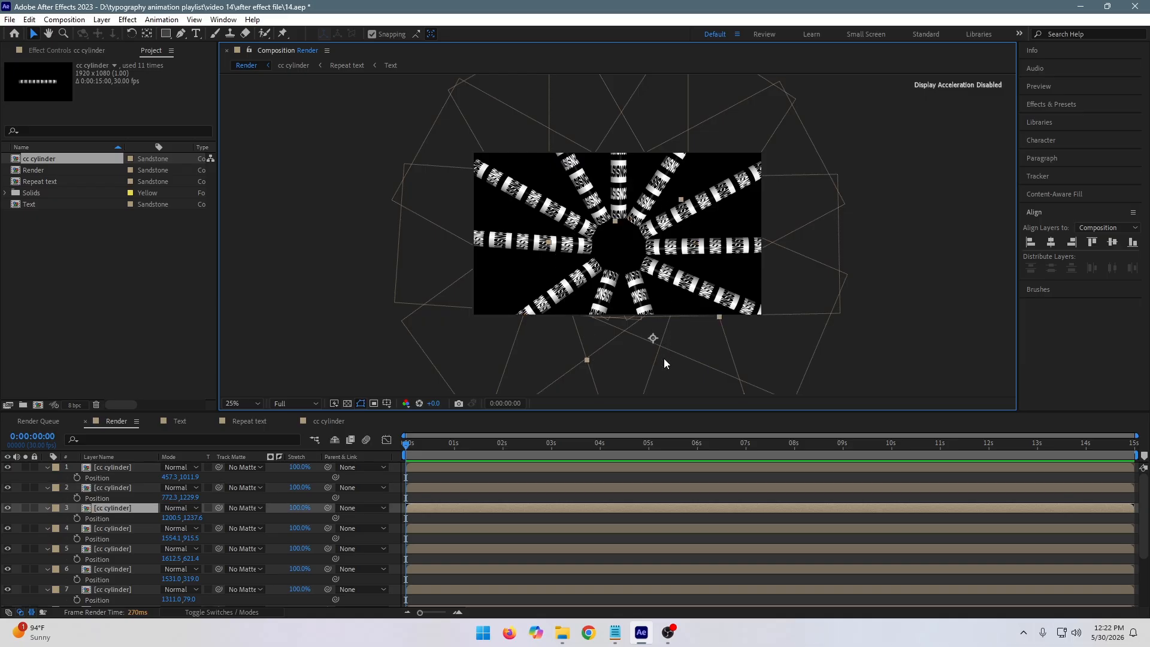
{"action": "key", "text": "Left"}
{"action": "key", "text": "Left"}
{"action": "key", "text": "Left"}
{"action": "key", "text": "Left"}
{"action": "key", "text": "Left"}
{"action": "key", "text": "Left"}
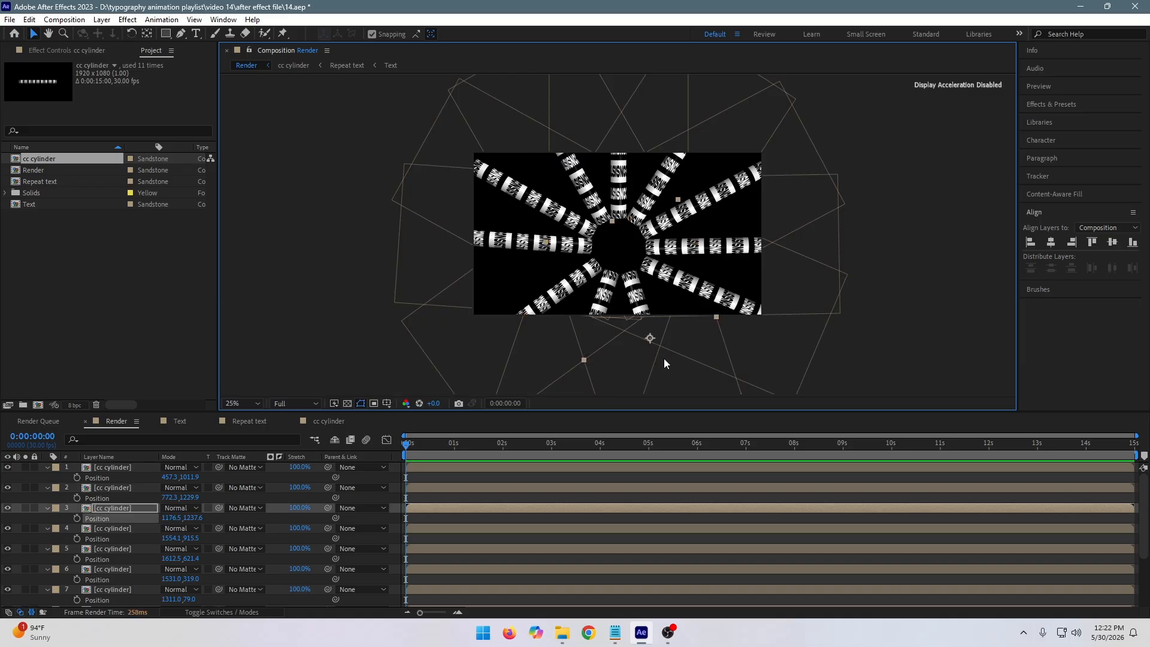
- Nudge the lower-right diagonal cylinder, layer 4, to position 1542.1, 919.5
{"action": "left_click", "coordinate": [722, 296]}
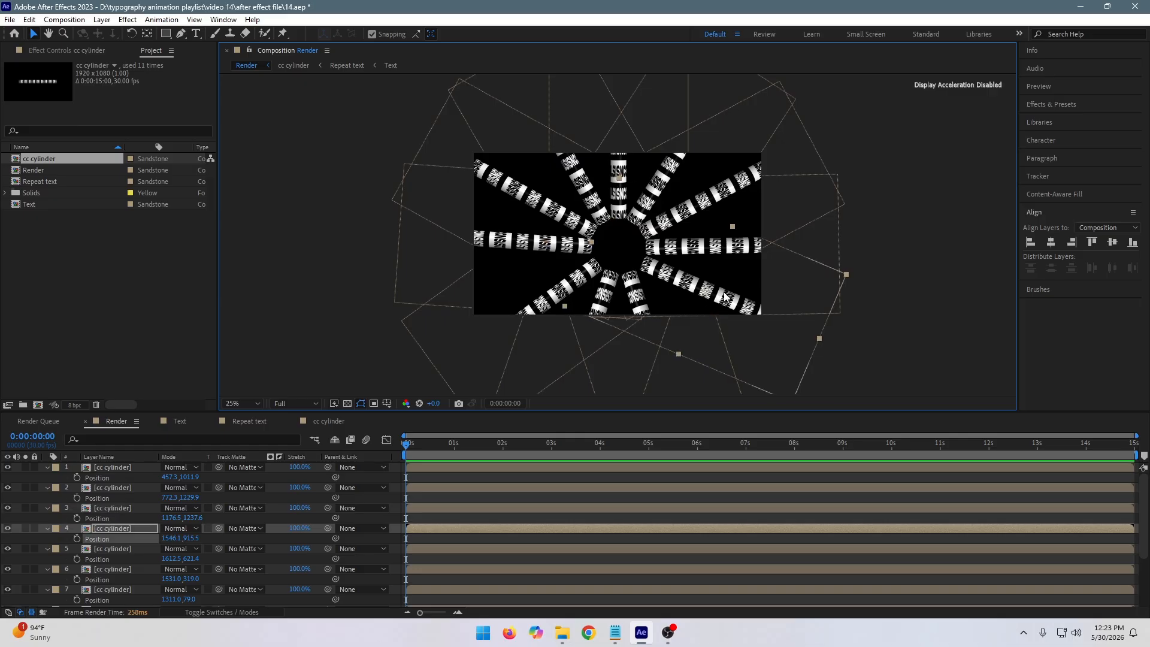
{"action": "key", "text": "Left"}
{"action": "key", "text": "Left"}
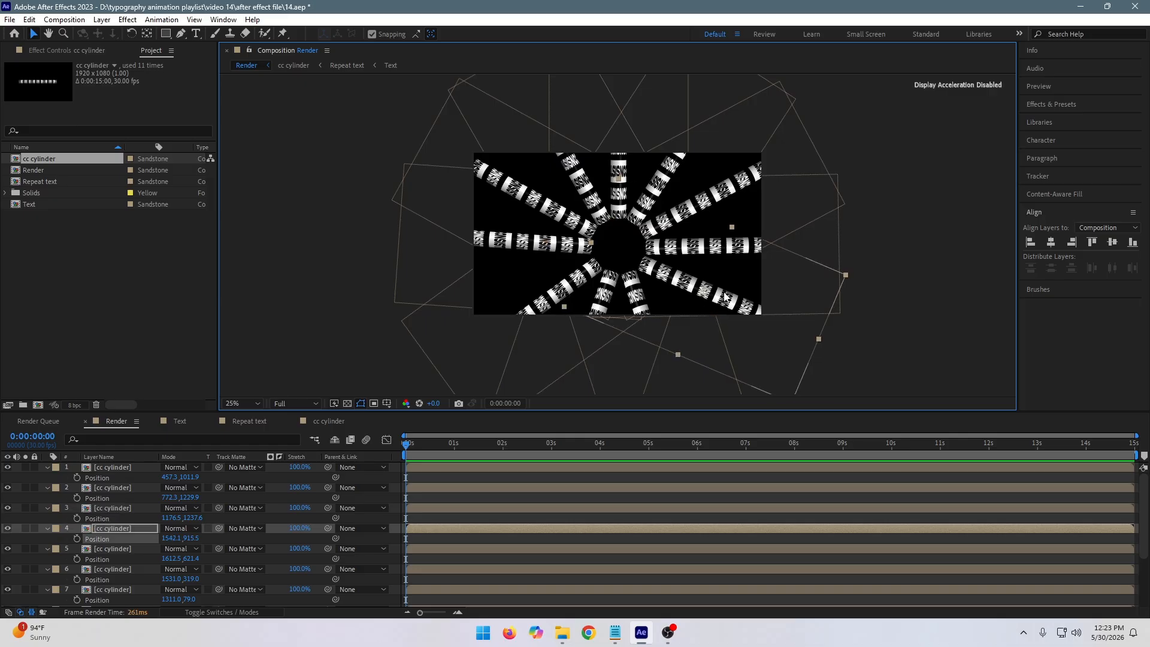
{"action": "key", "text": "Down"}
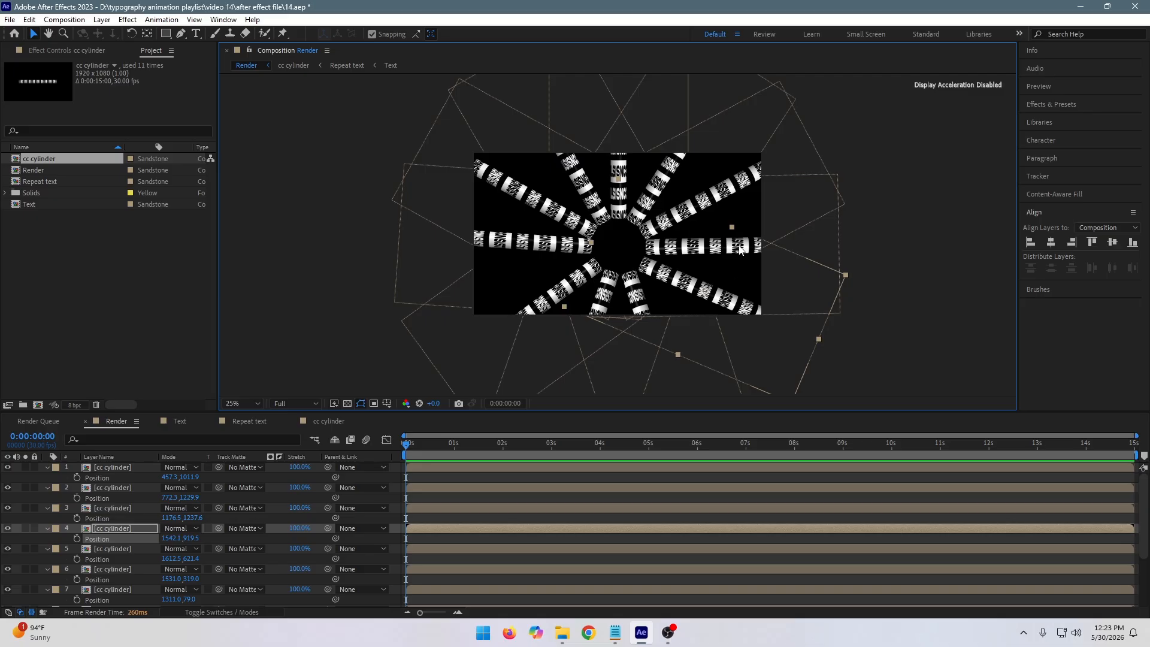
- Nudge the nearly horizontal cylinder on the ring's right side, layer 5, down to position 1612.5, 633.4
{"action": "left_click", "coordinate": [762, 206]}
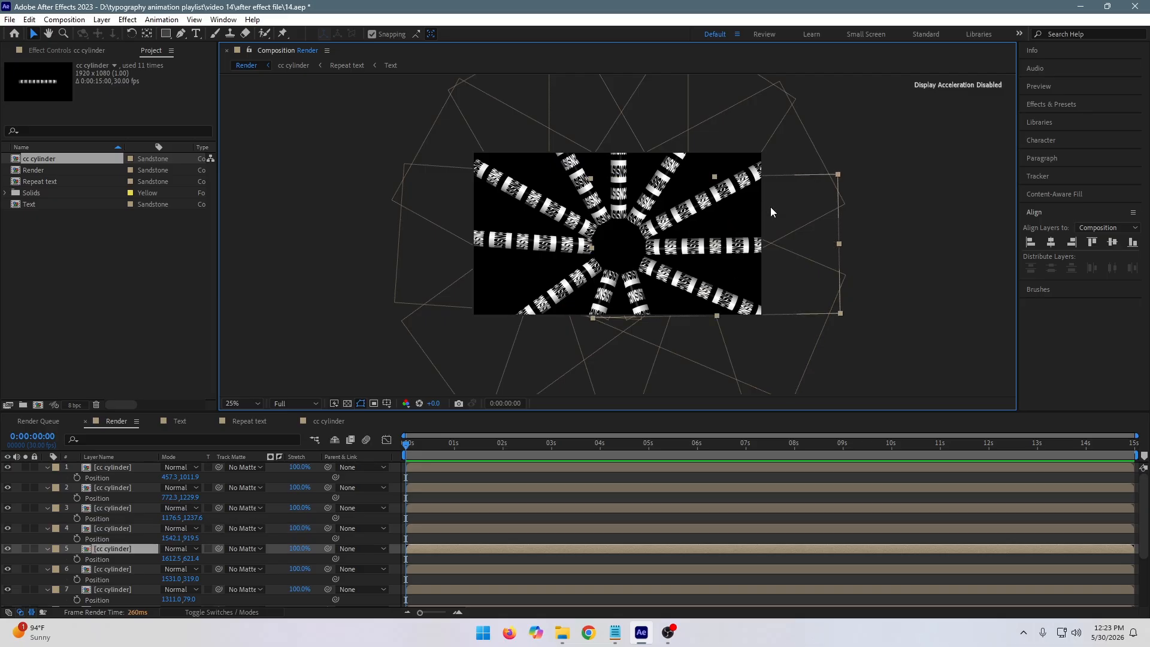
{"action": "key", "text": "Down"}
{"action": "key", "text": "Down"}
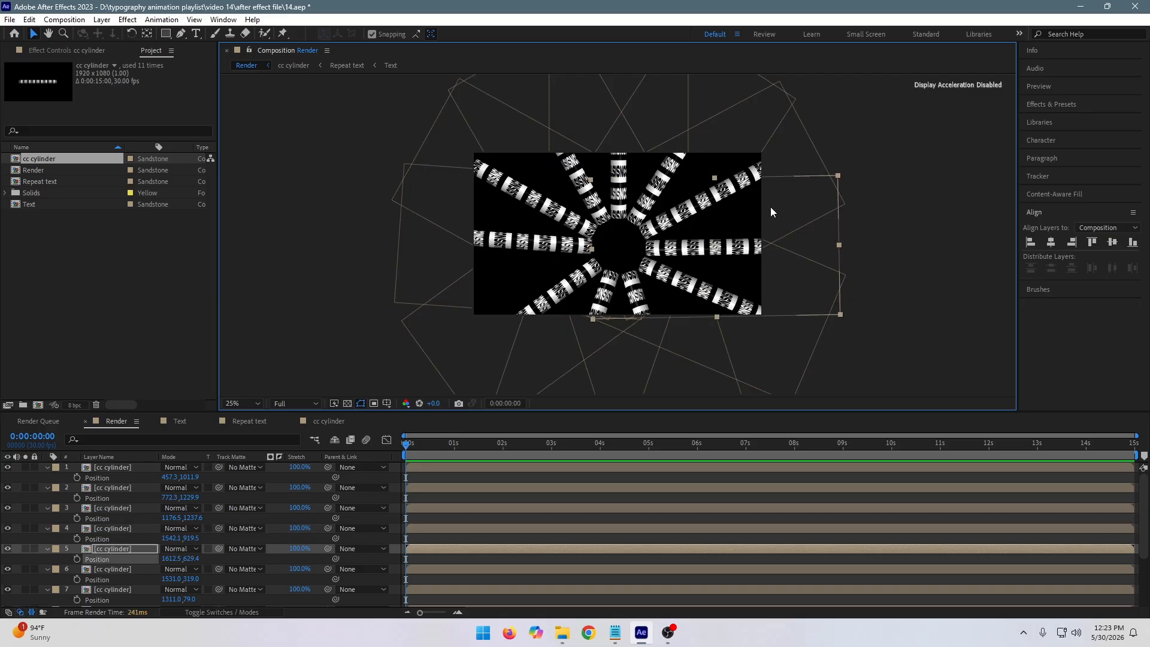
{"action": "key", "text": "Down"}
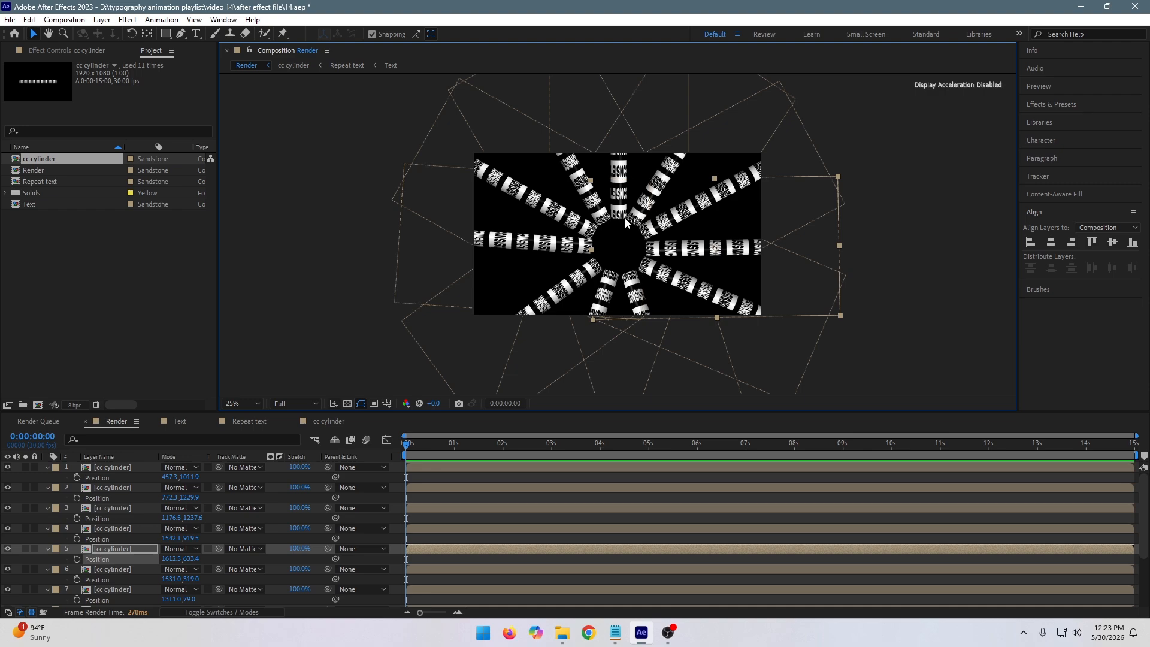
- Nudge the 4° cylinder on the ring's left side slightly down to line up with the right-hand one, and check the ring's spacing
{"action": "key", "text": "period"}
{"action": "key", "text": "comma"}
{"action": "key", "text": "ctrl+shift+a"}
{"action": "key", "text": "Down"}
{"action": "key", "text": "Down"}
{"action": "key", "text": "Down"}
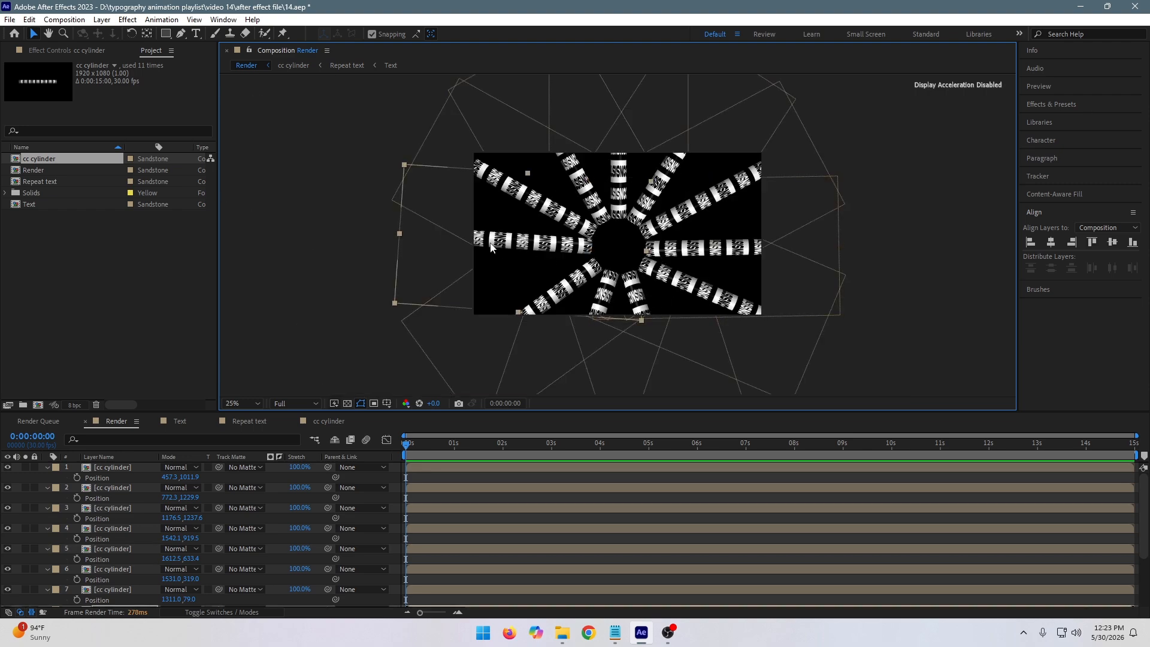
{"action": "key", "text": "Down"}
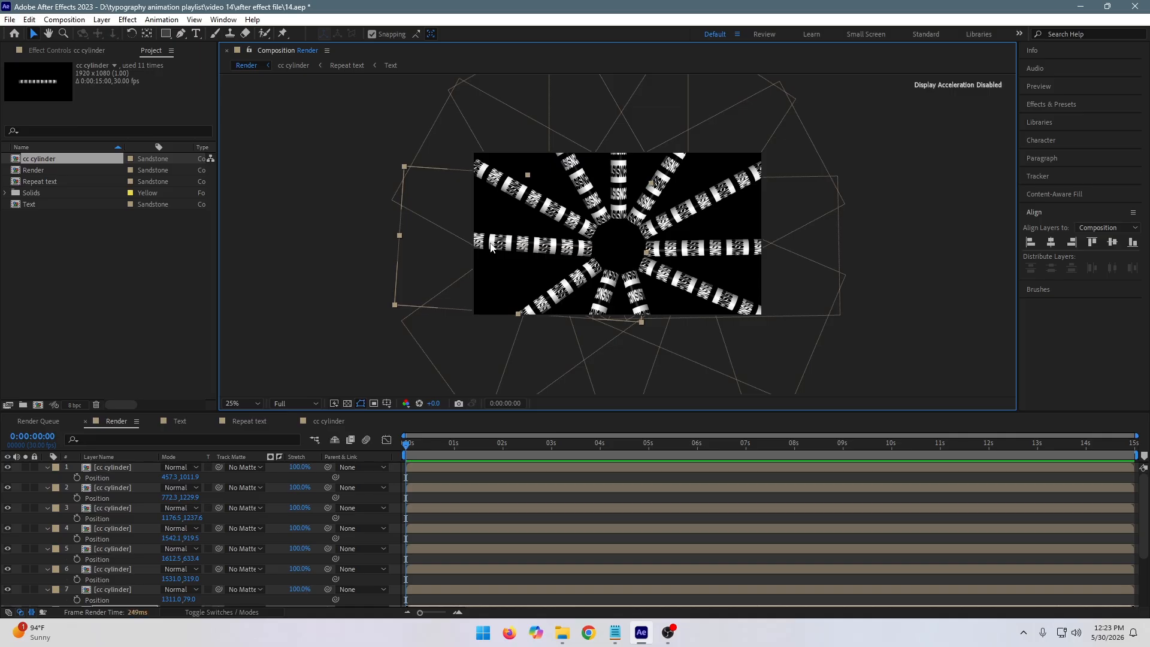
{"action": "left_click", "coordinate": [884, 217]}
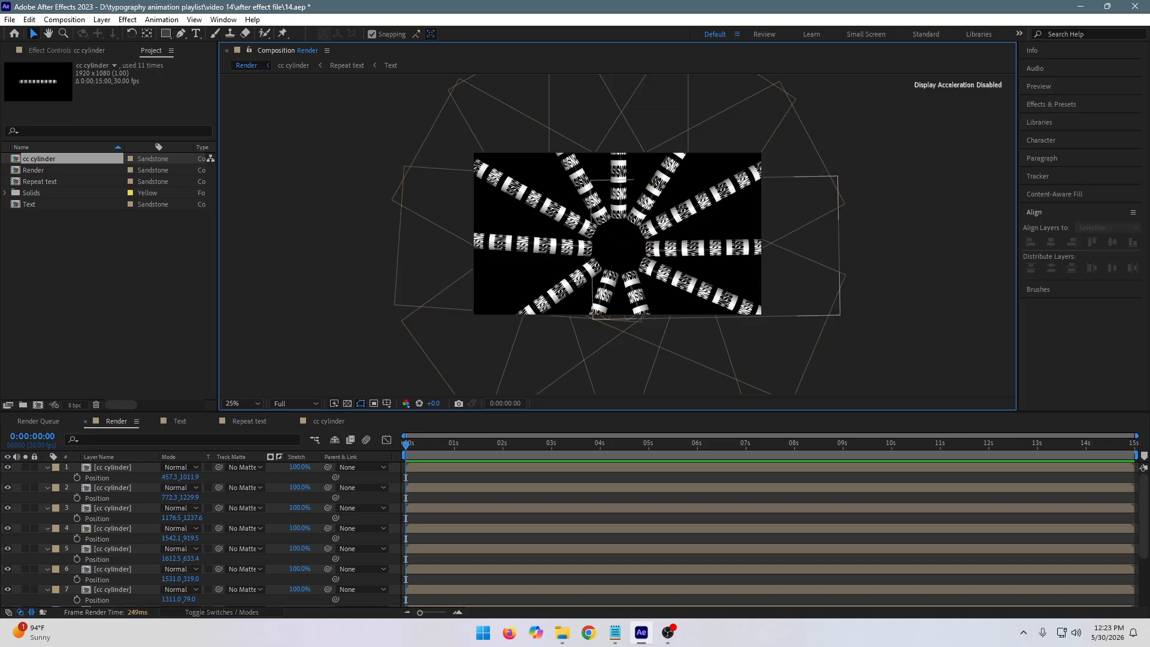
{"action": "scroll", "coordinate": [602, 193], "scroll_direction": "up", "scroll_amount": 2}
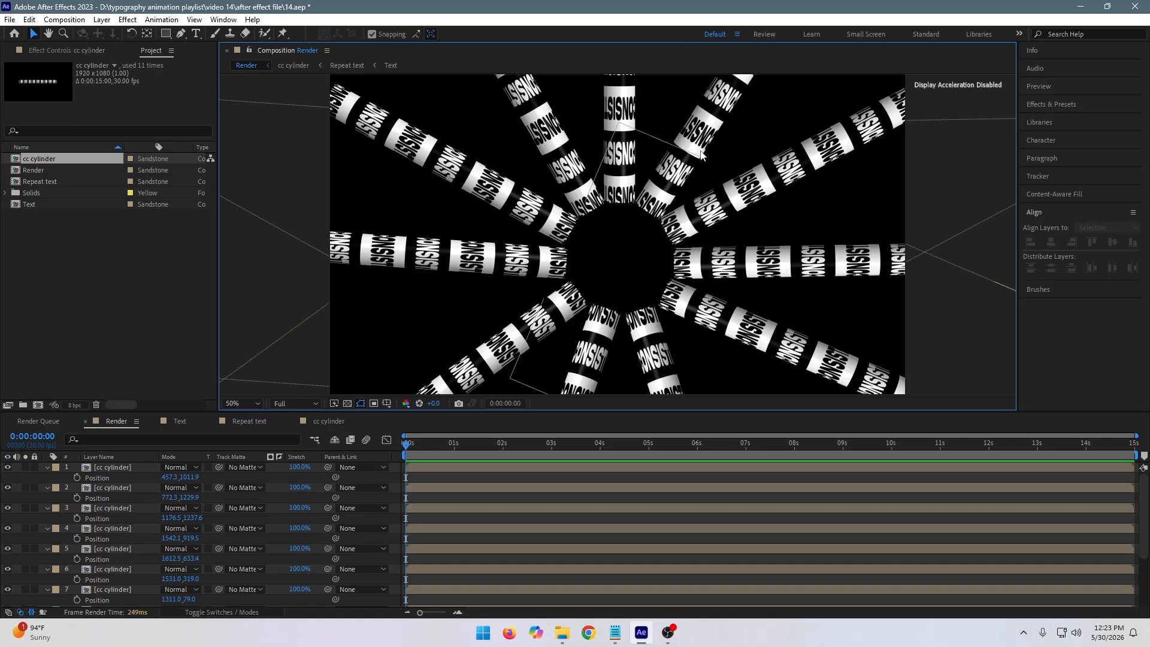
{"action": "scroll", "coordinate": [698, 173], "scroll_direction": "down", "scroll_amount": 2}
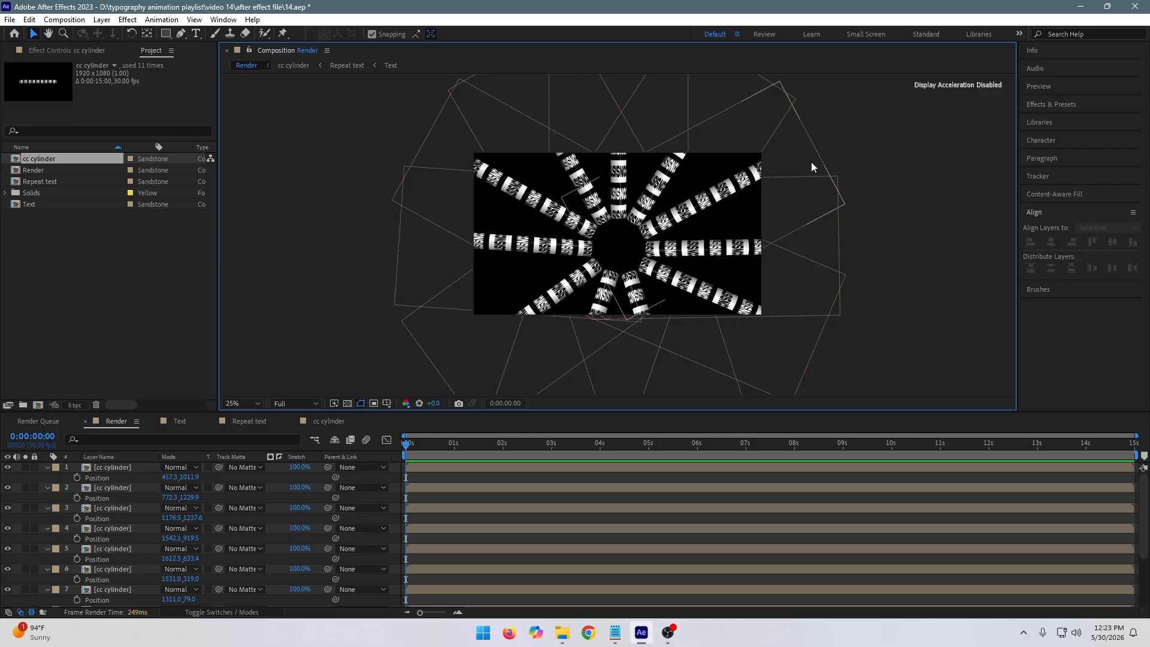
- Keyframe the rotation of all eleven cylinder layers at 0 s and increase it by 177° at 1 s, giving layer 1 1x+141°
{"action": "key", "text": "ctrl+a"}
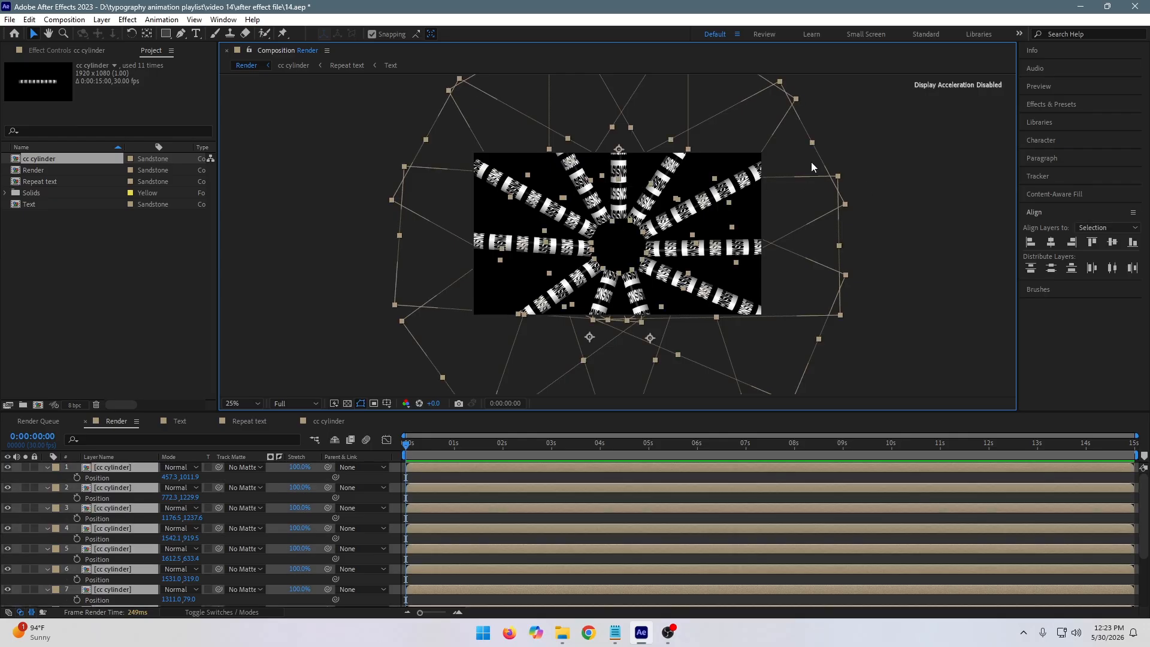
{"action": "key", "text": "p"}
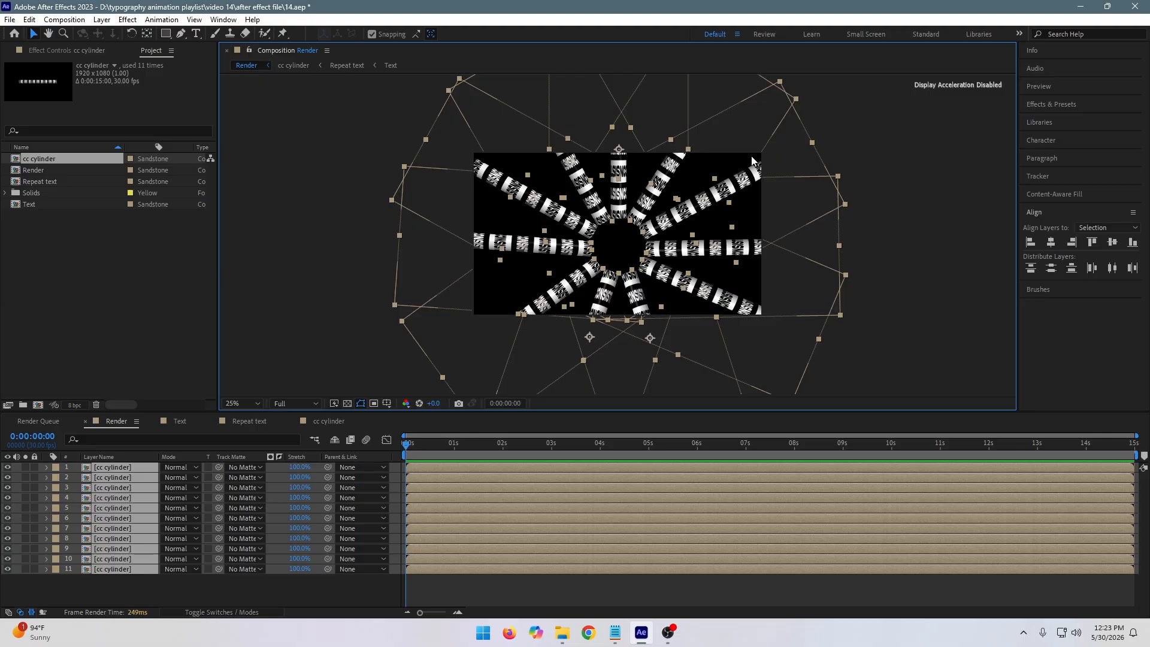
{"action": "left_click", "coordinate": [240, 576]}
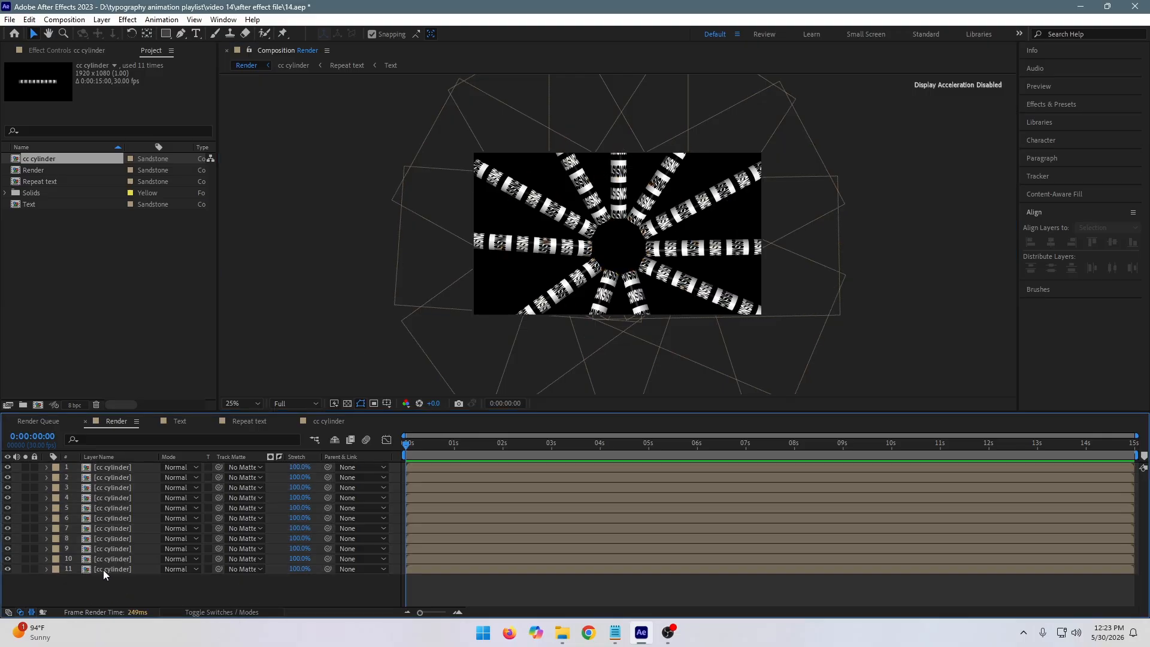
{"action": "key", "text": "r"}
{"action": "key", "text": "ctrl+a"}
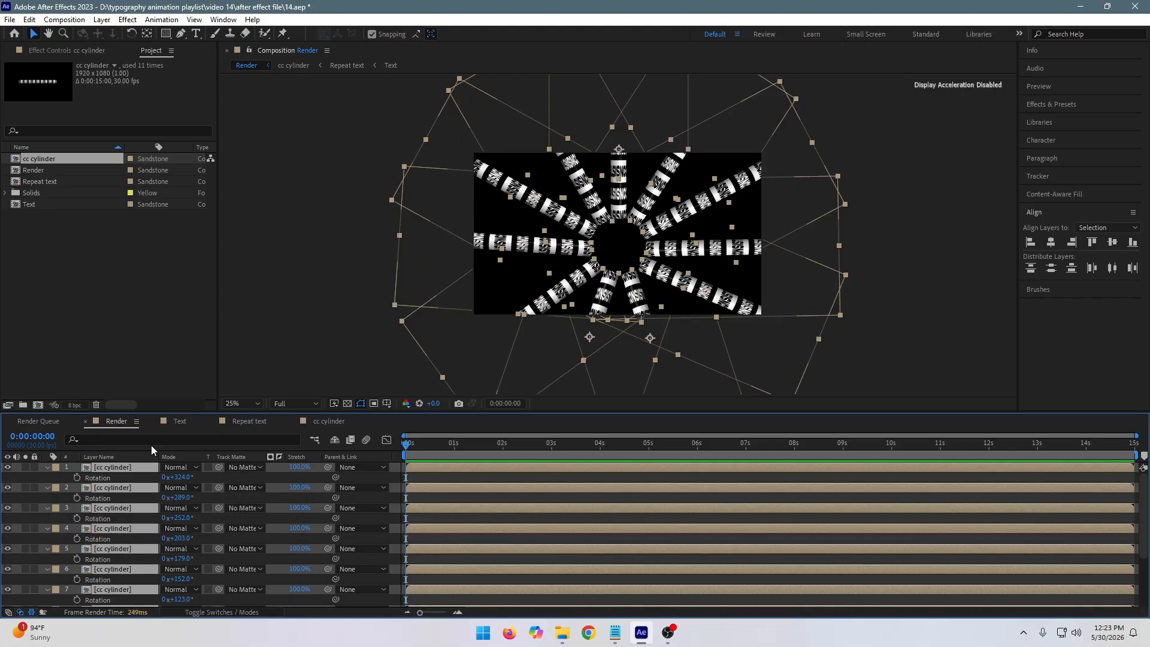
{"action": "left_click", "coordinate": [77, 477]}
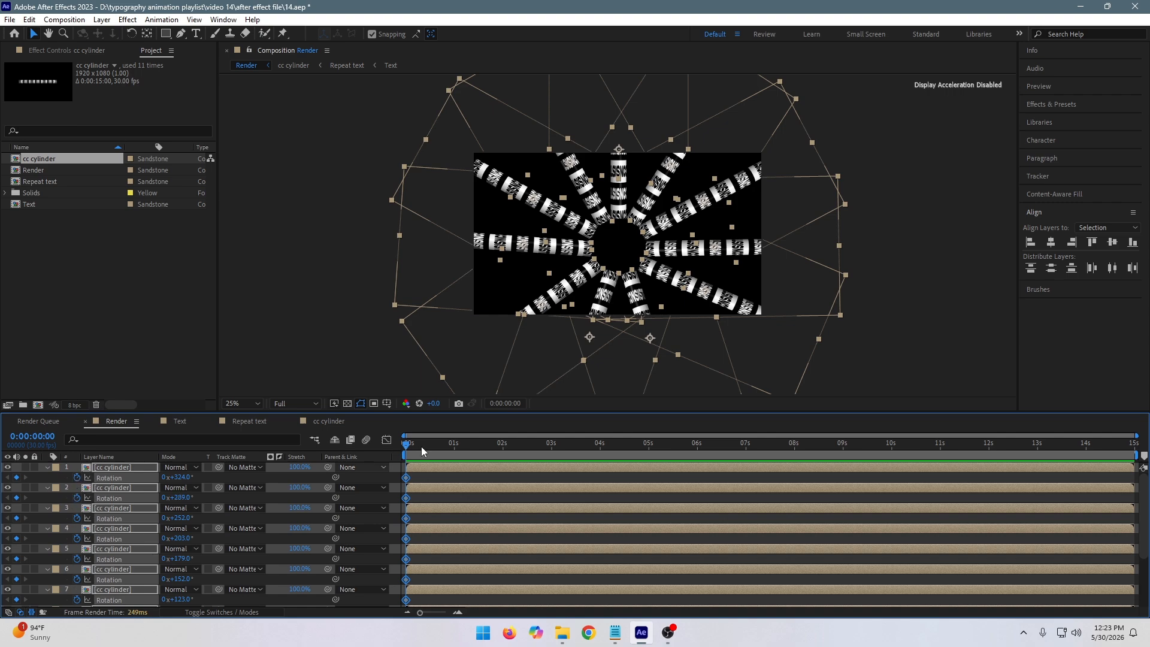
{"action": "left_click", "coordinate": [453, 446]}
{"action": "left_click_drag", "start_coordinate": [183, 477], "coordinate": [269, 463]}
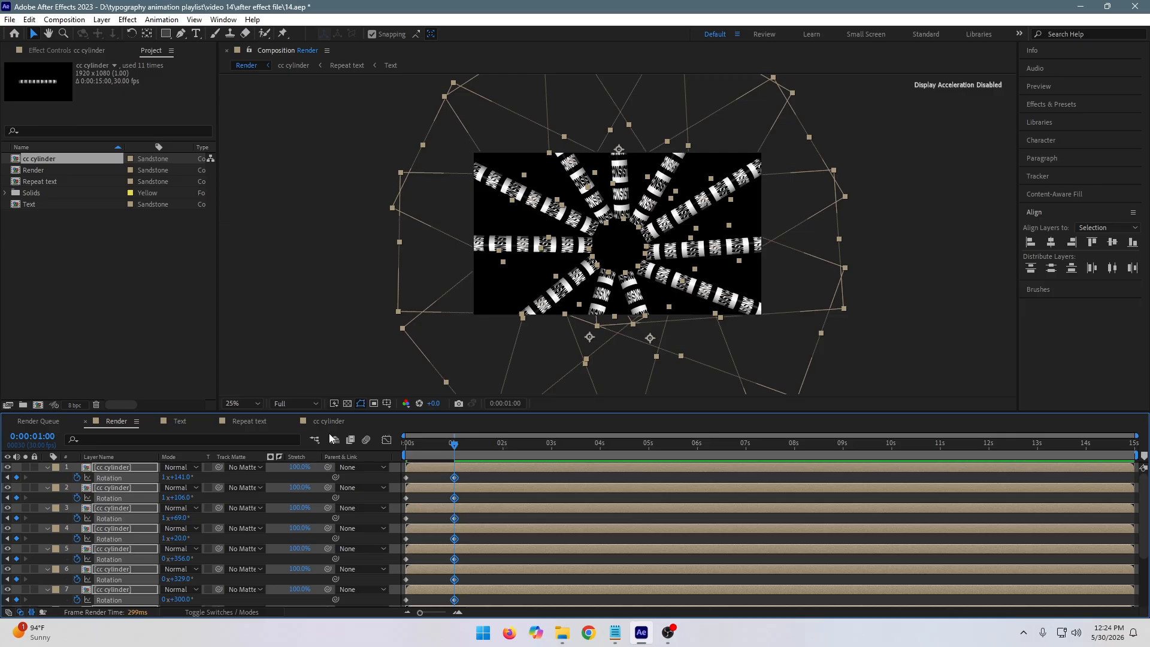
- Increase all cylinder layers' rotation by 1° at 1 s, then keyframe it at 2 s with layer 1 at 1x+326°
{"action": "left_click", "coordinate": [179, 478]}
{"action": "key", "text": "Up"}
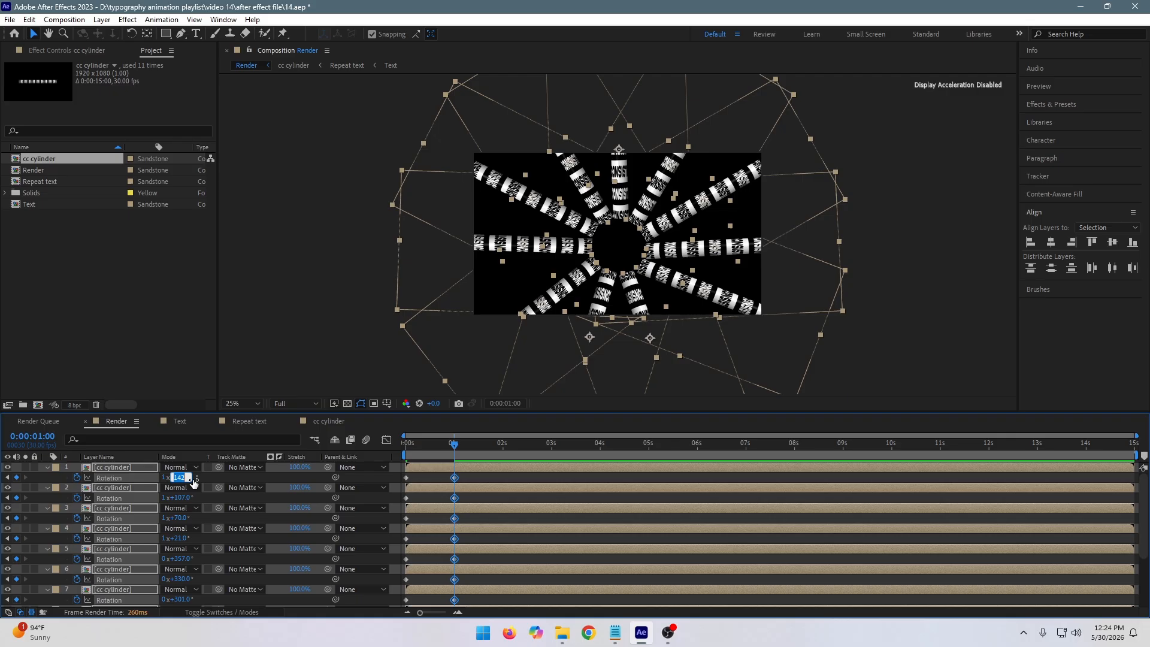
{"action": "left_click", "coordinate": [501, 443]}
{"action": "left_click_drag", "start_coordinate": [180, 478], "coordinate": [291, 477]}
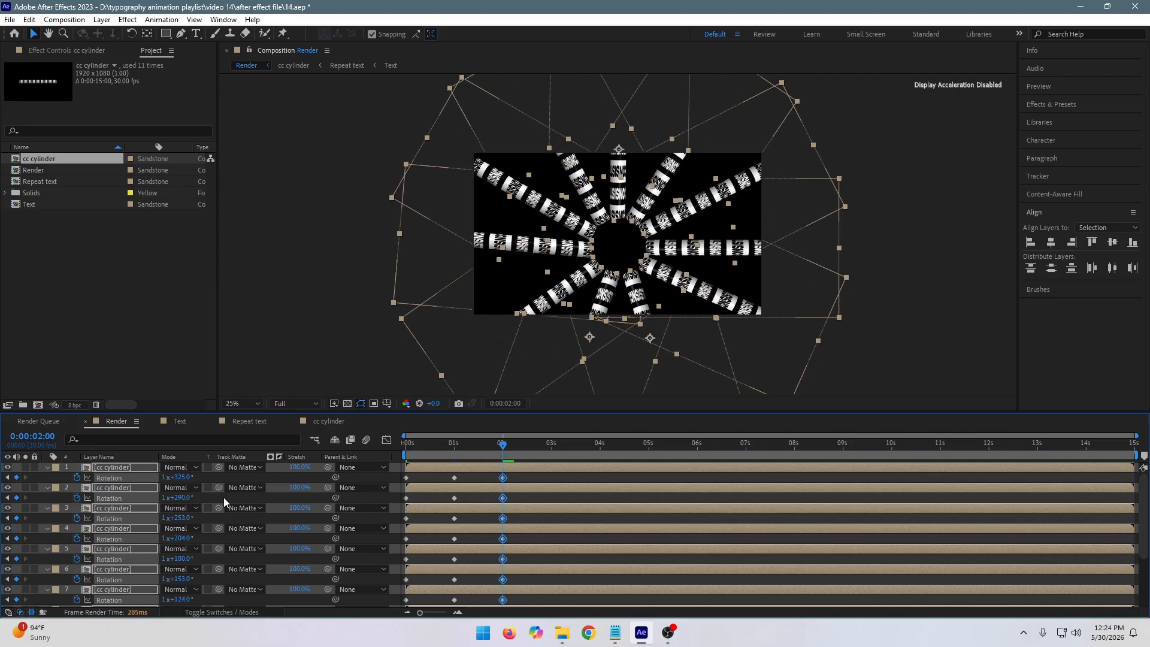
{"action": "left_click", "coordinate": [178, 477]}
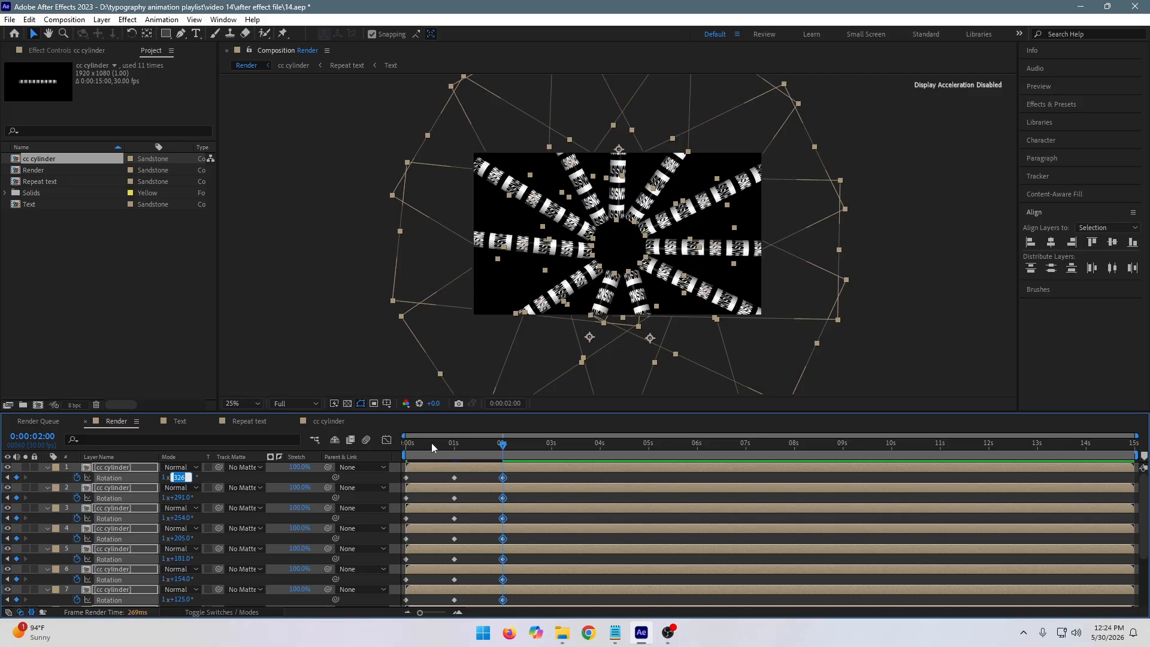
- End the work area at 0:00:02:01 and apply Easy Ease to all rotation keyframes of the cylinder layers
{"action": "left_click_drag", "start_coordinate": [433, 446], "coordinate": [392, 455]}
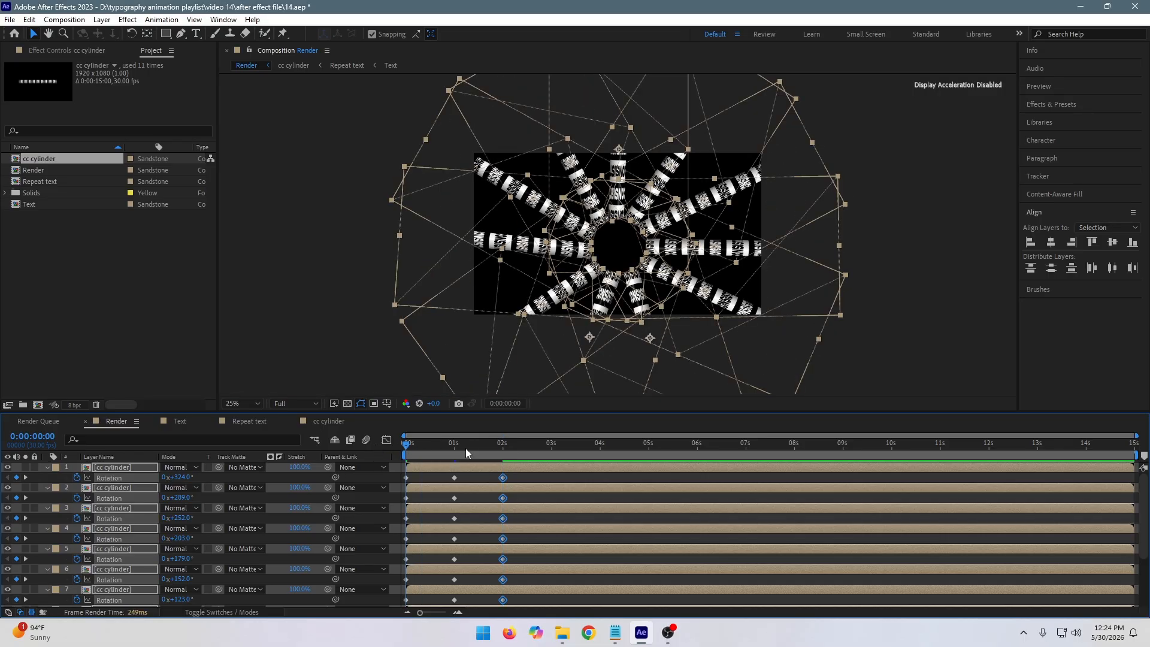
{"action": "left_click", "coordinate": [504, 443]}
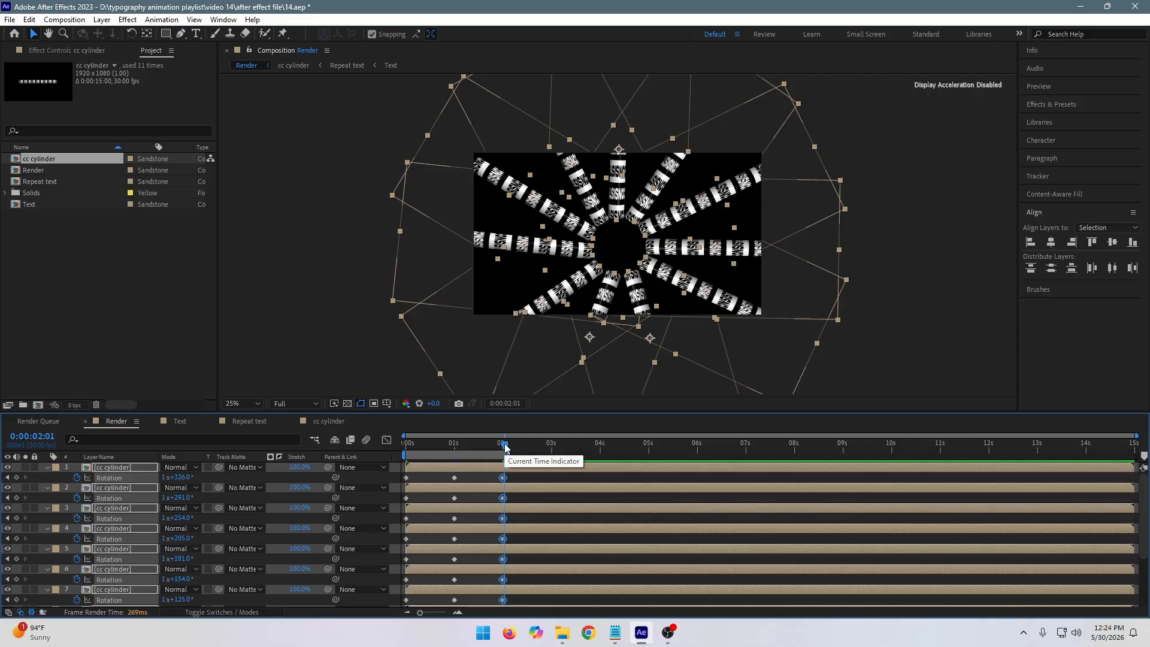
{"action": "mouse_move", "coordinate": [525, 473]}
{"action": "left_mouse_down"}
{"action": "mouse_move", "coordinate": [436, 518]}
{"action": "mouse_move", "coordinate": [385, 596]}
{"action": "mouse_move", "coordinate": [381, 624]}
{"action": "mouse_move", "coordinate": [355, 621]}
{"action": "left_mouse_up"}
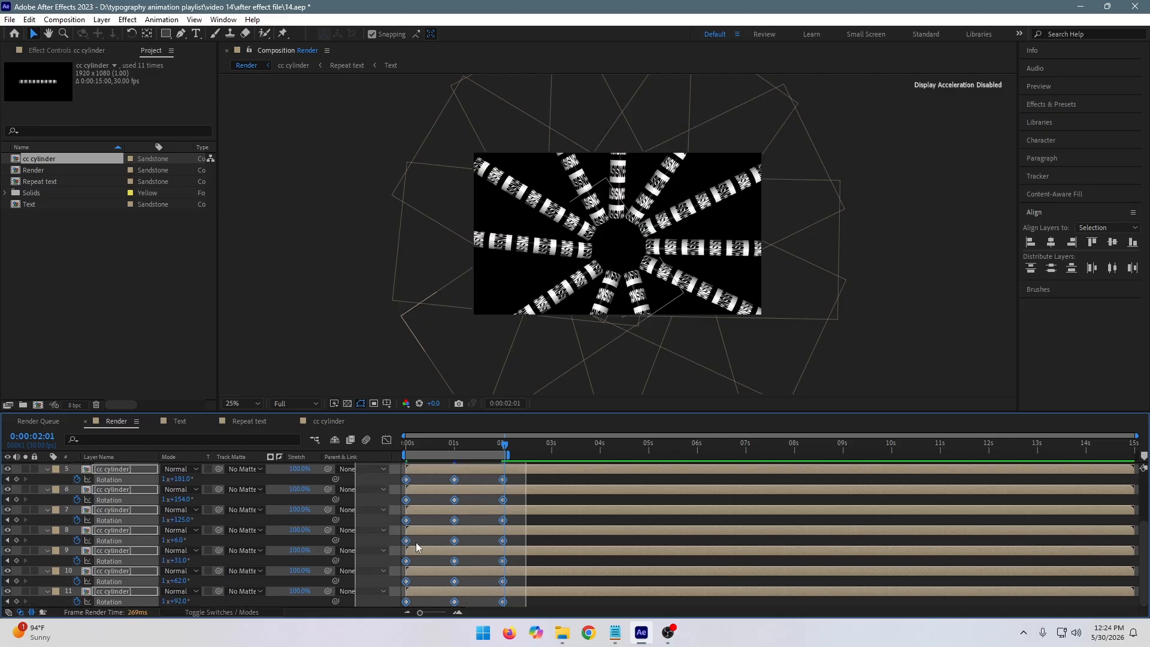
{"action": "scroll", "coordinate": [545, 549], "scroll_direction": "up", "scroll_amount": 2}
{"action": "scroll", "coordinate": [532, 546], "scroll_direction": "down", "scroll_amount": 2}
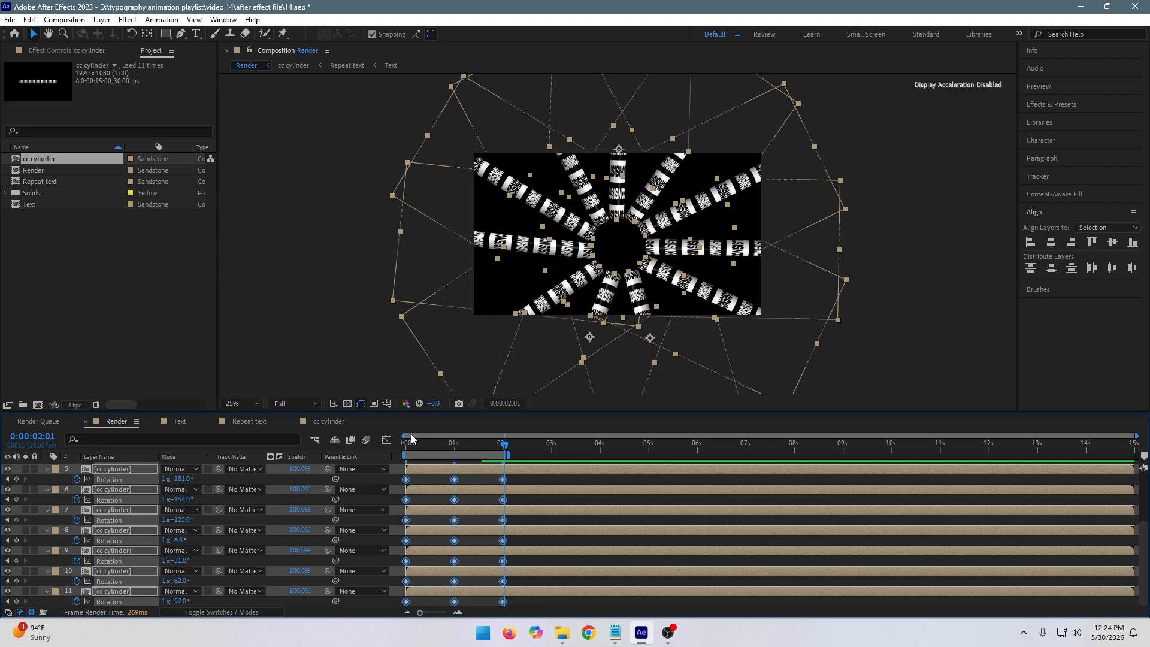
{"action": "key", "text": "F9"}
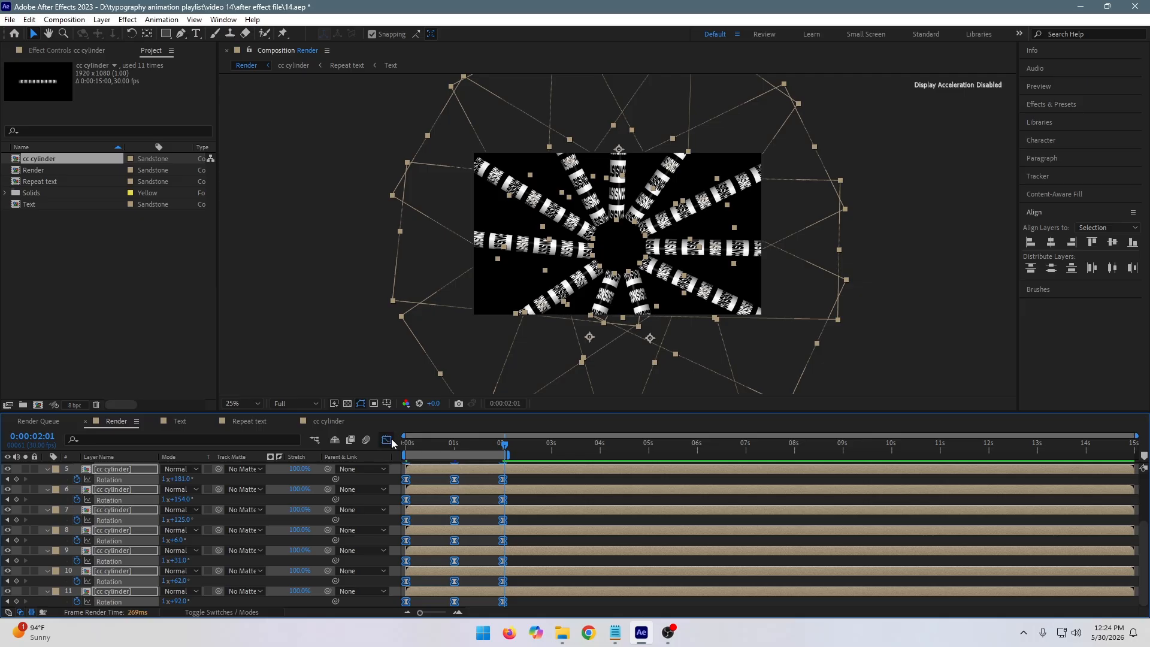
- Reshape the rotation speed graph so each turn starts with a sharp peak and slows gradually, and preview the animation from the start
{"action": "left_click", "coordinate": [387, 440]}
{"action": "left_click_drag", "start_coordinate": [548, 550], "coordinate": [480, 578]}
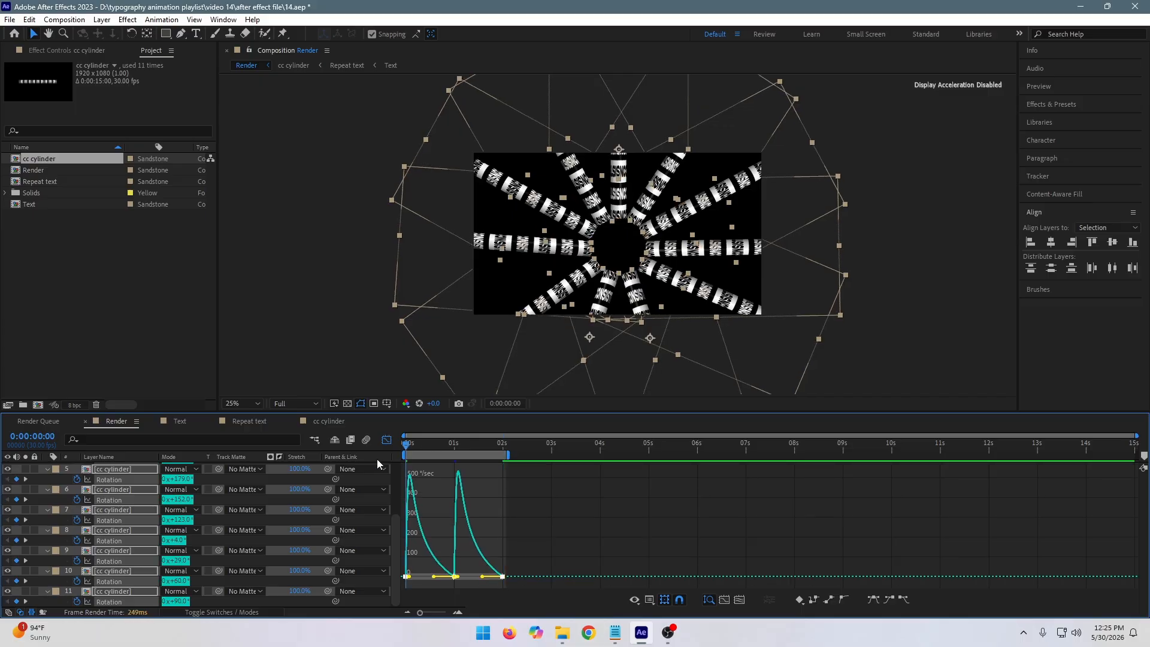
{"action": "key", "text": "Home"}
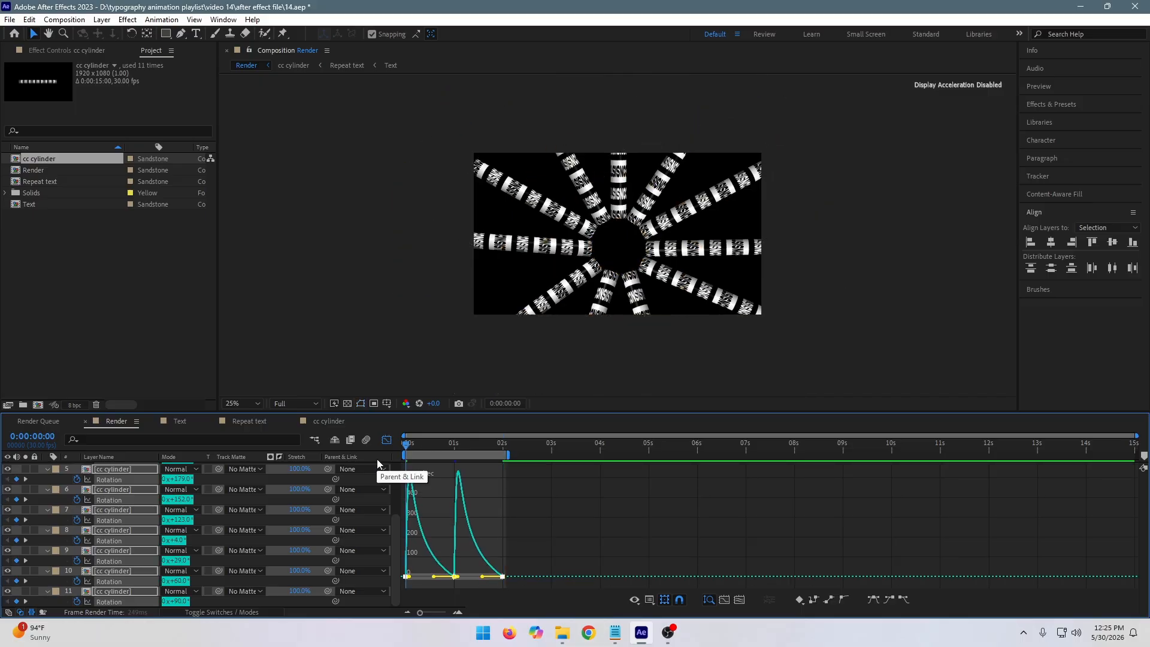
{"action": "key", "text": "space"}
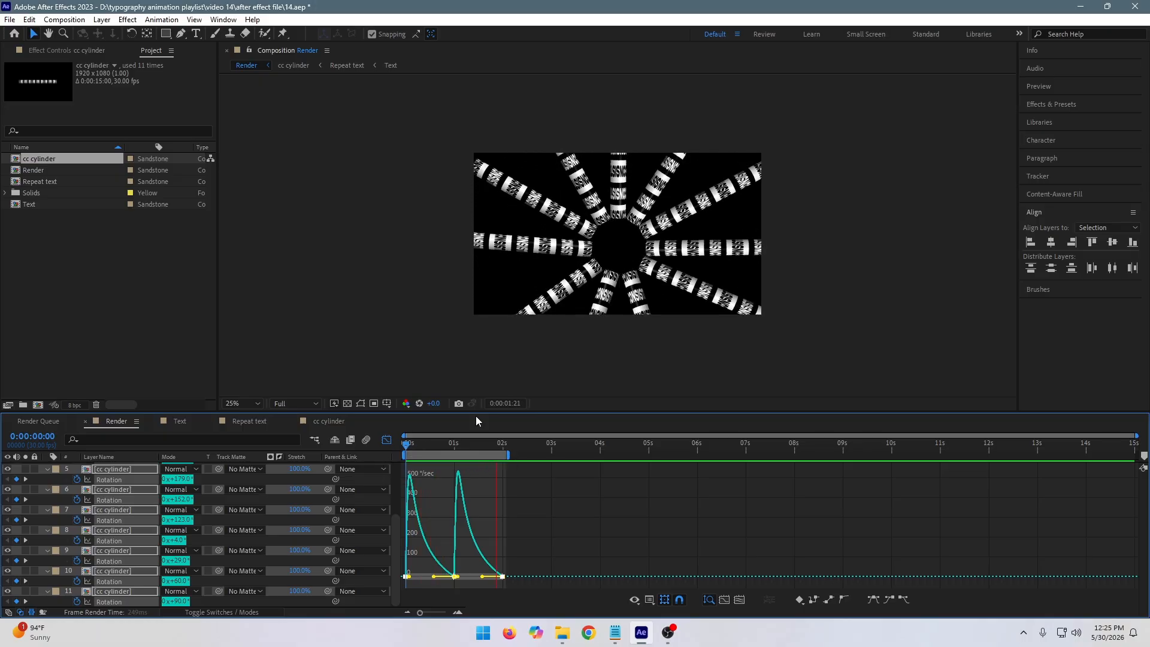
{"action": "key", "text": "space"}
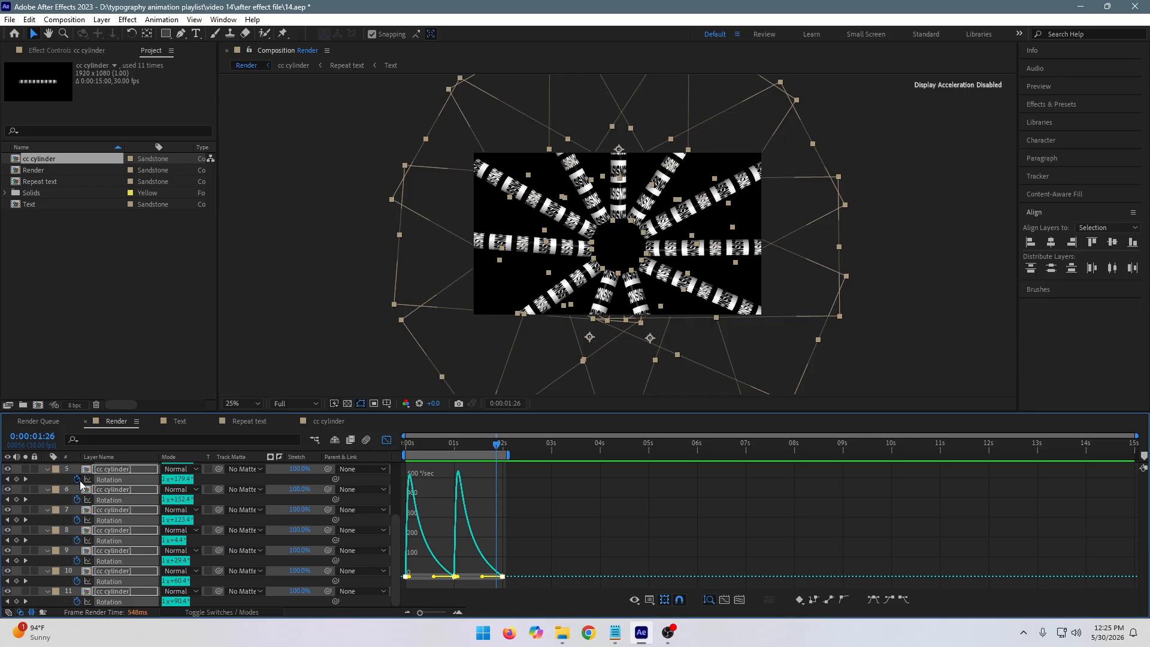
- Add the expression loopOut() to layer 5's Rotation, replacing the default transform.rotation
{"action": "left_click", "coordinate": [76, 479], "text": "alt"}
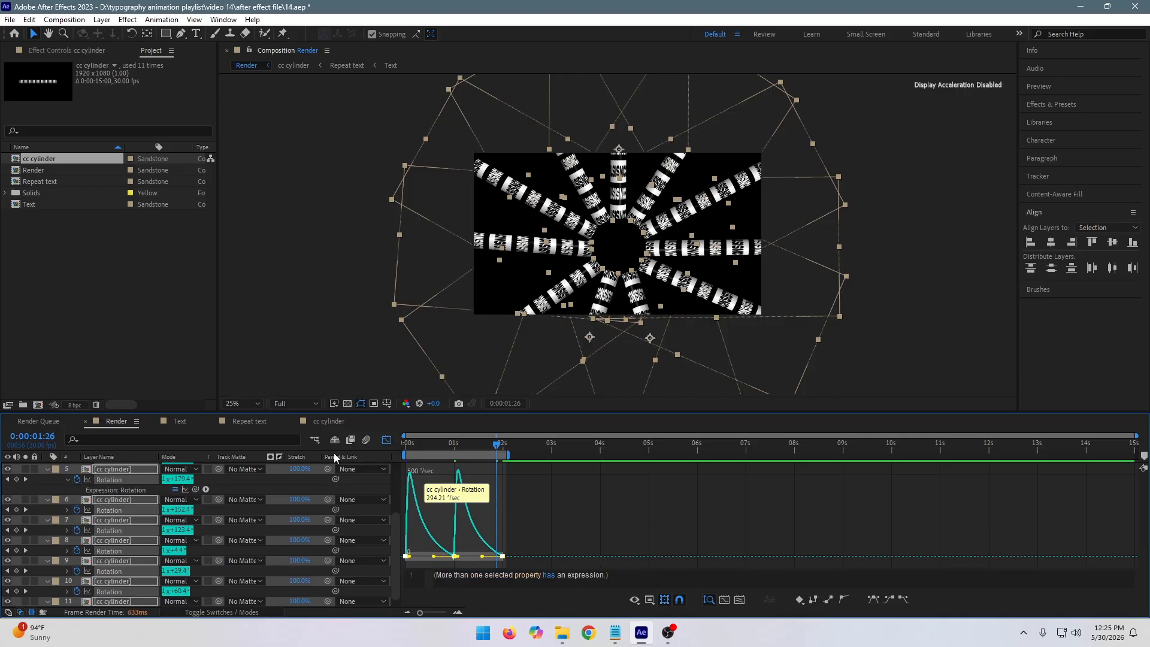
{"action": "left_click", "coordinate": [387, 443]}
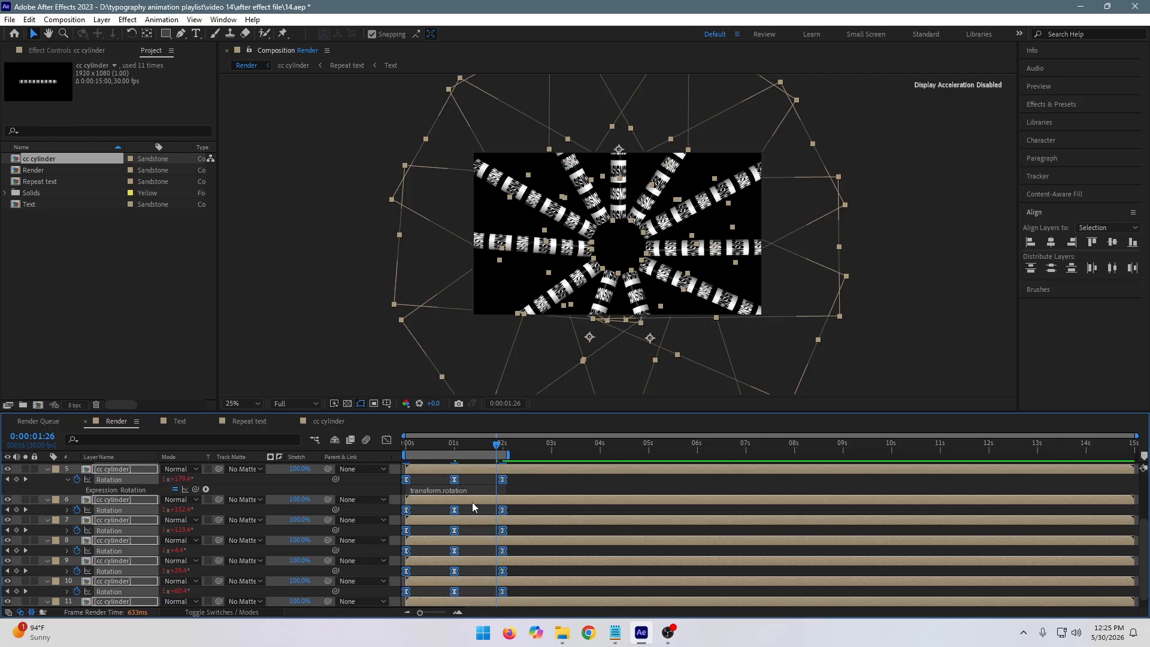
{"action": "left_click", "coordinate": [455, 490]}
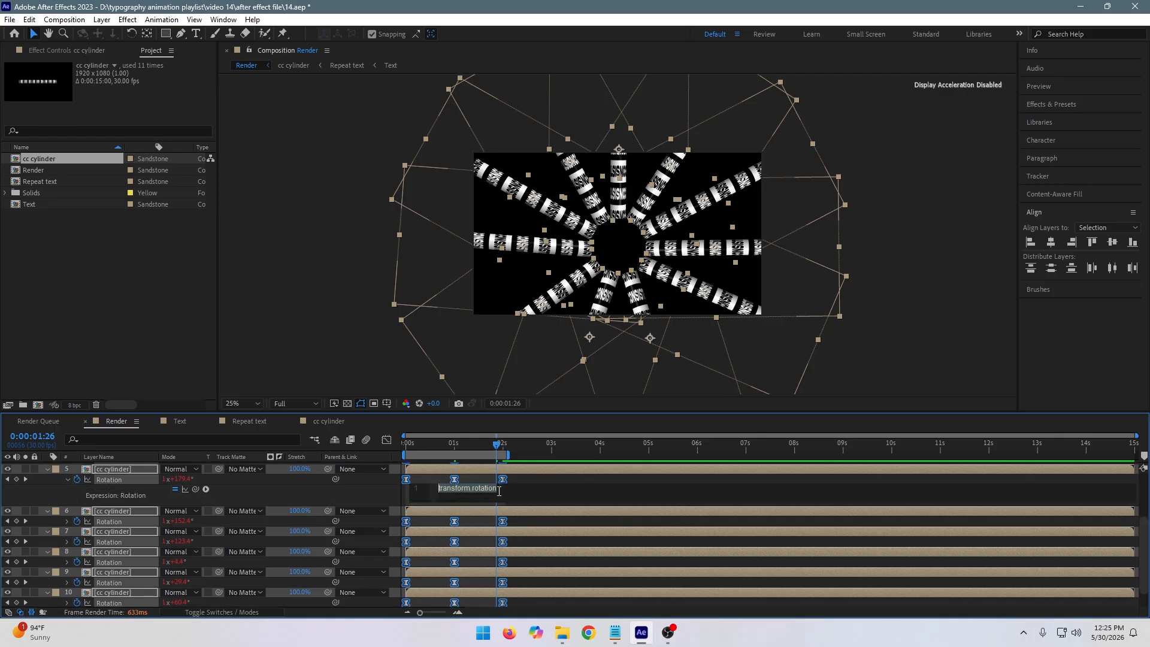
{"action": "type", "text": "lo"}
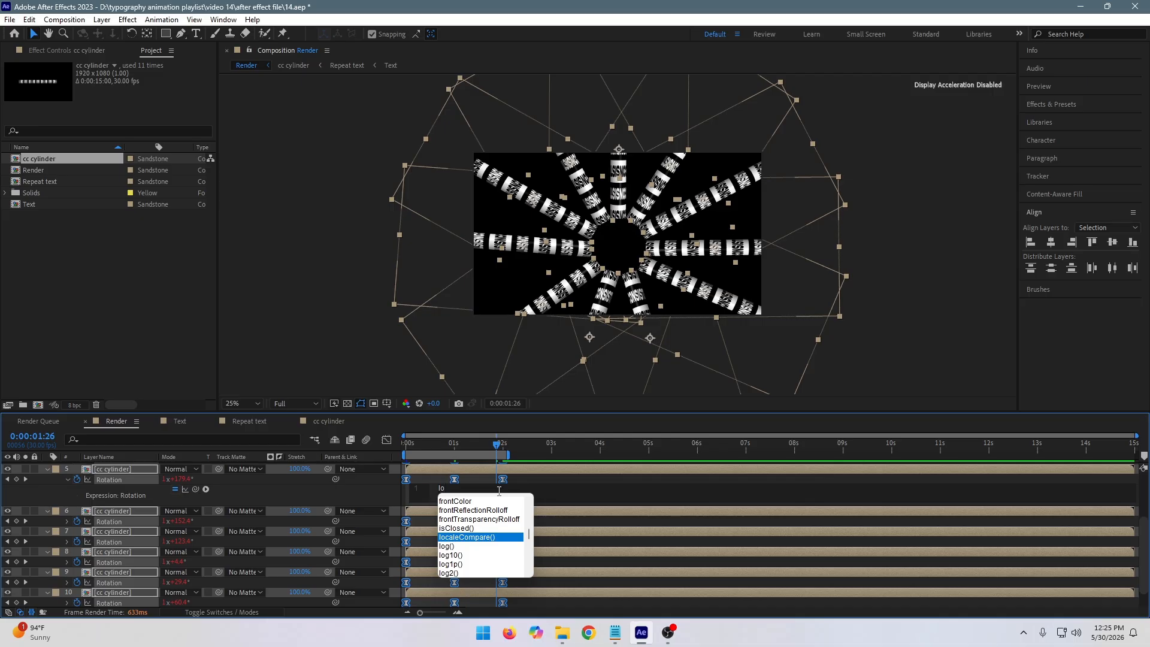
{"action": "type", "text": "op"}
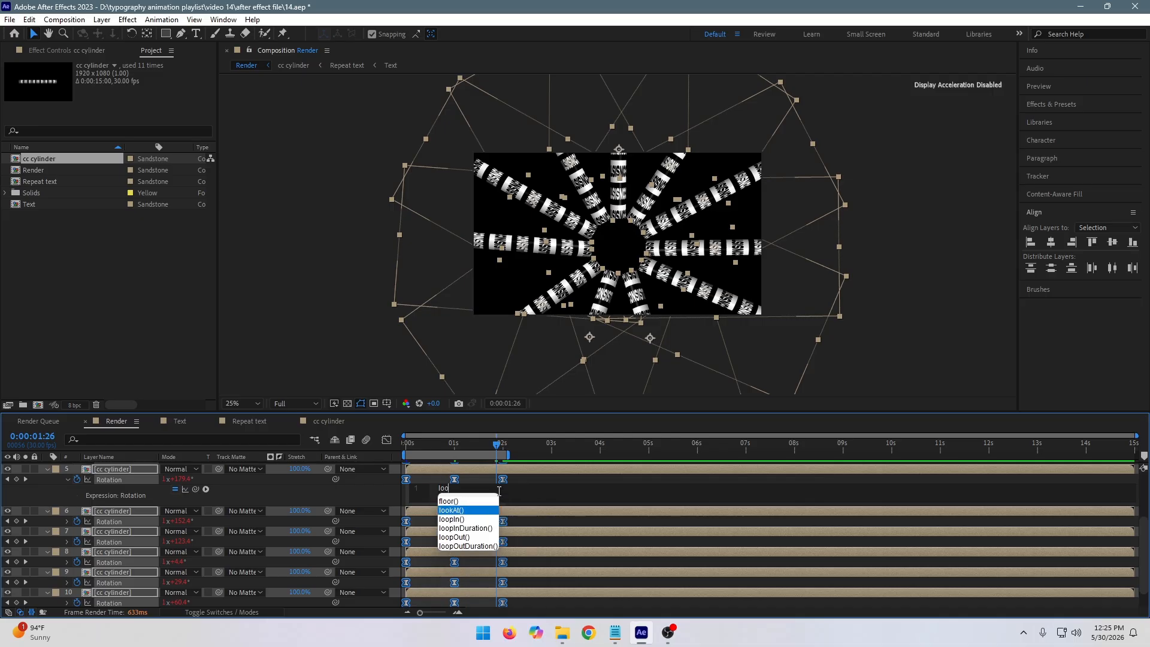
{"action": "key", "text": "Down"}
{"action": "key", "text": "Down"}
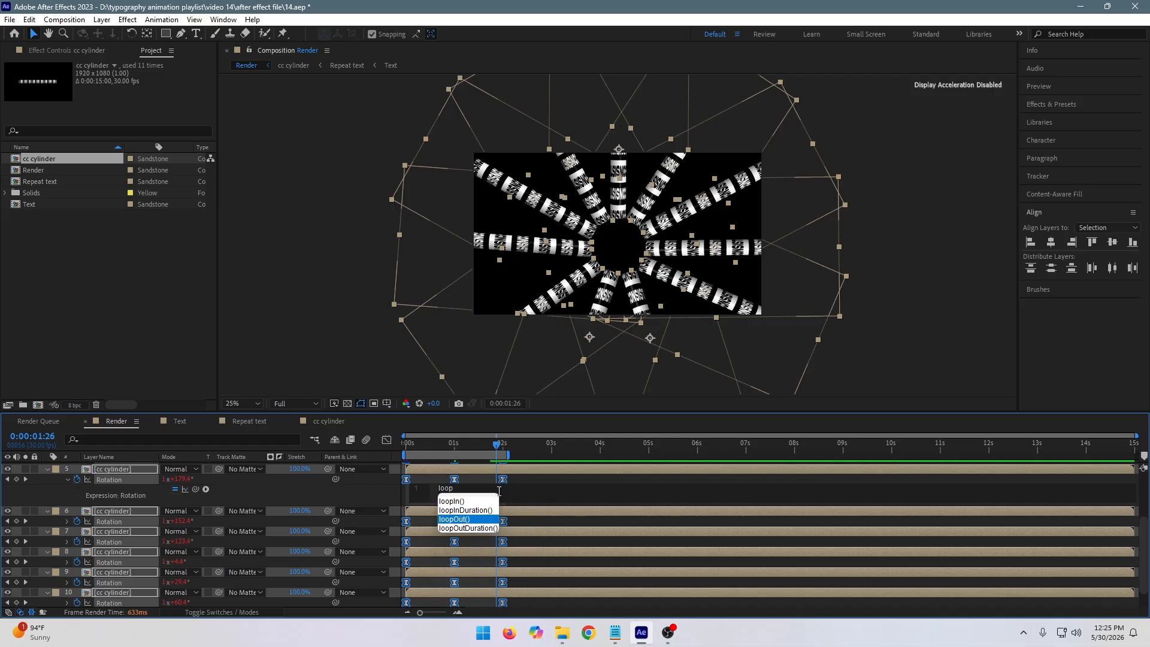
{"action": "key", "text": "Return"}
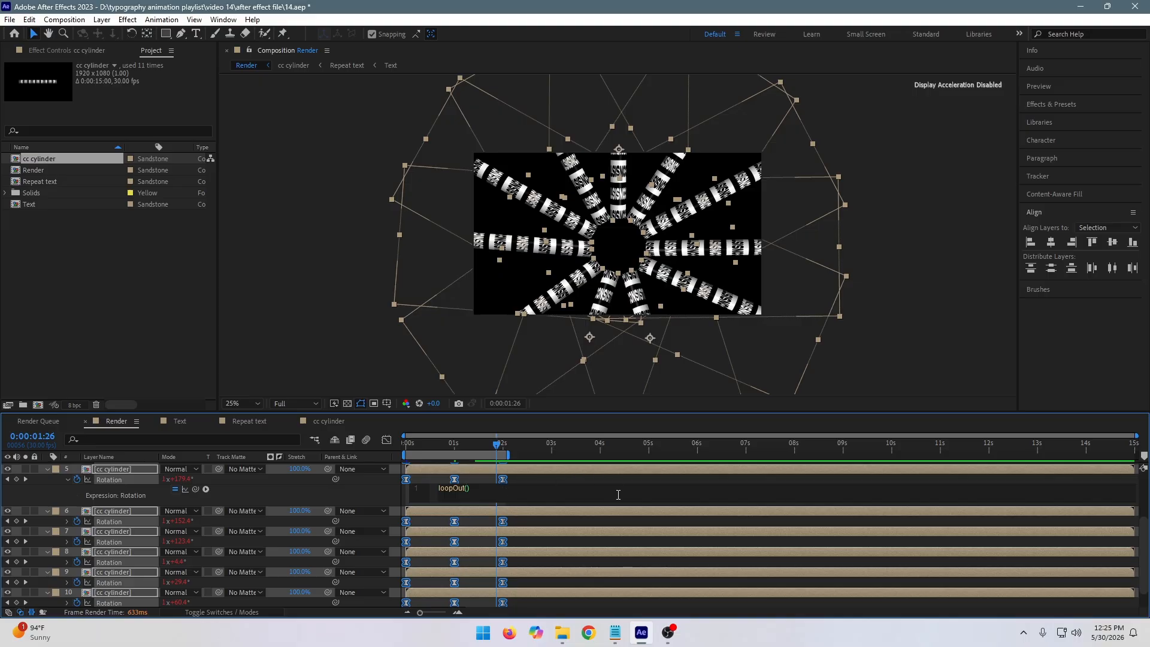
- Extend the work area to the composition's end at 15 s and preview the loop from the start
{"action": "left_click_drag", "start_coordinate": [483, 449], "coordinate": [344, 456]}
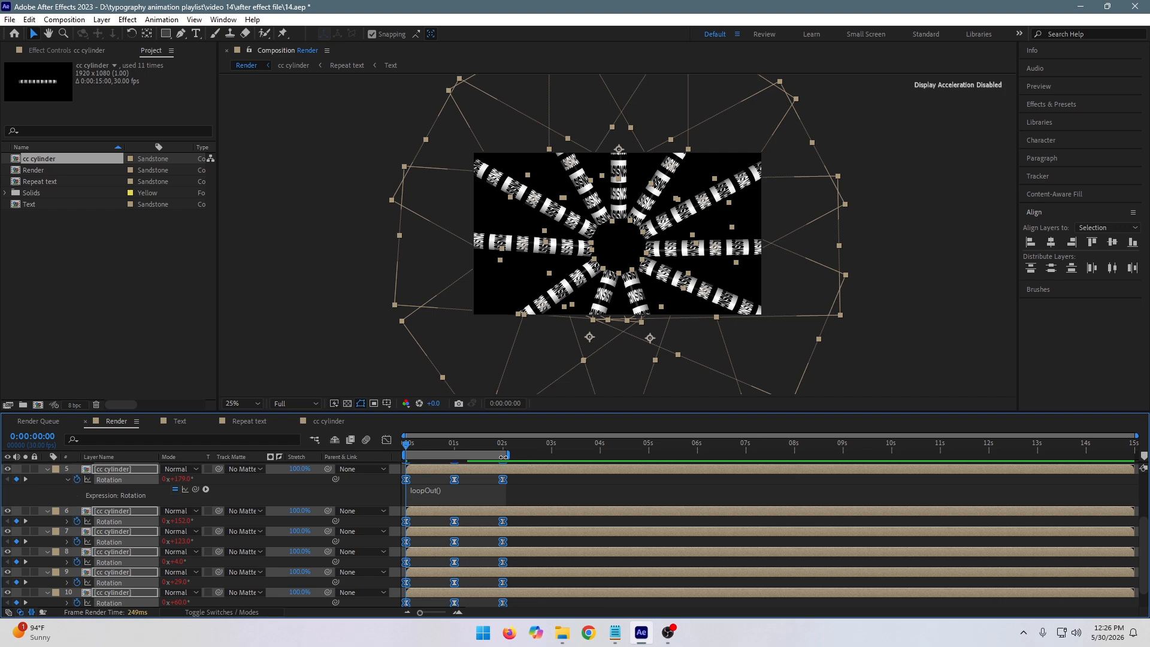
{"action": "left_click_drag", "start_coordinate": [506, 456], "coordinate": [1114, 456]}
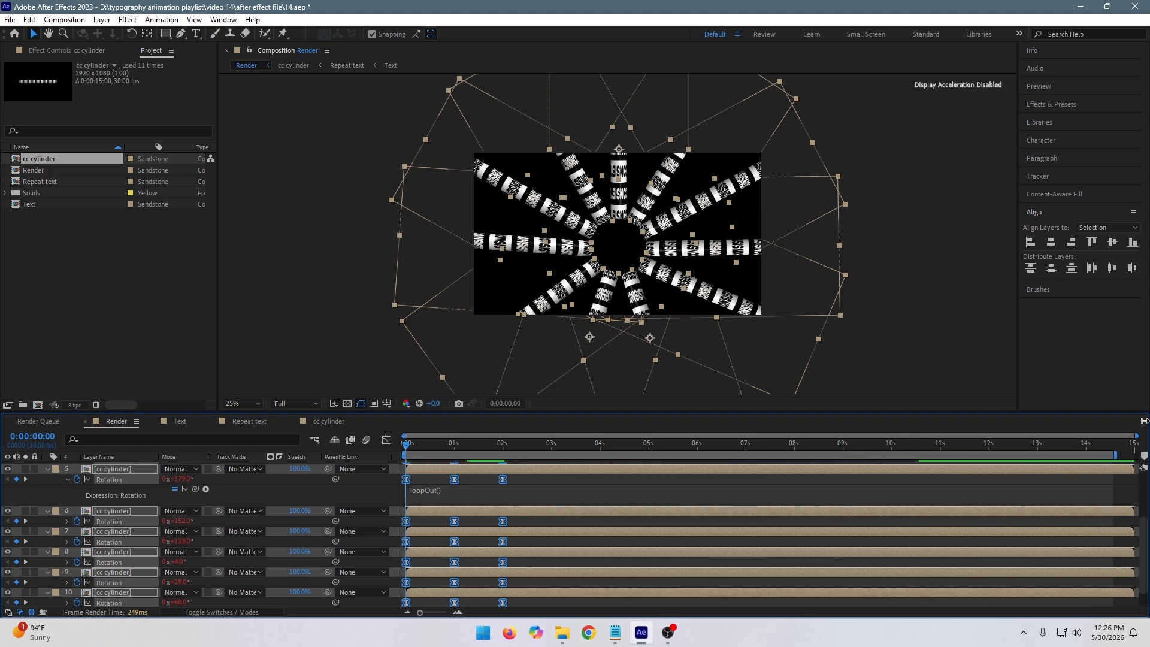
{"action": "left_click_drag", "start_coordinate": [1144, 420], "coordinate": [1143, 422]}
{"action": "left_click", "coordinate": [675, 543]}
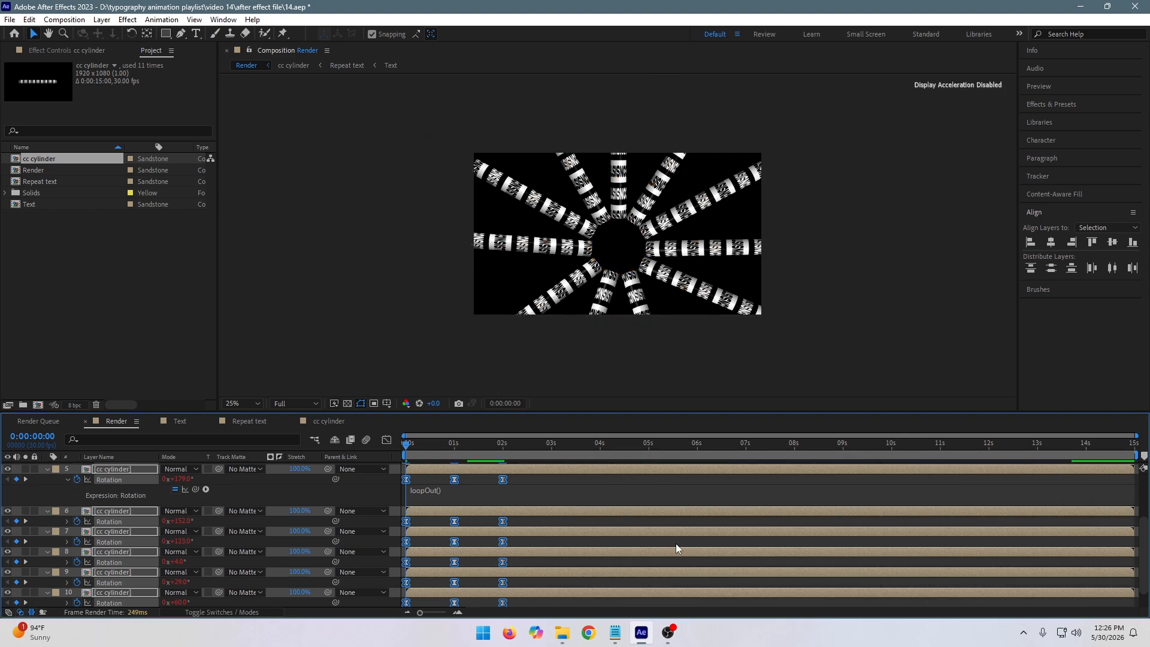
{"action": "key", "text": "space"}
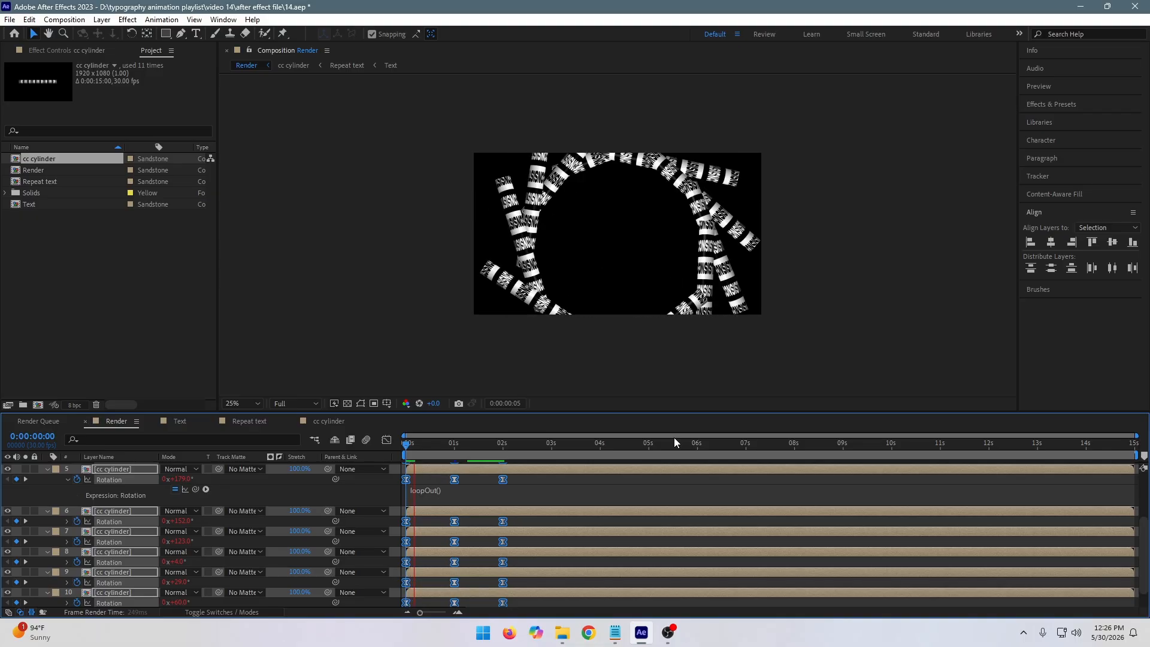
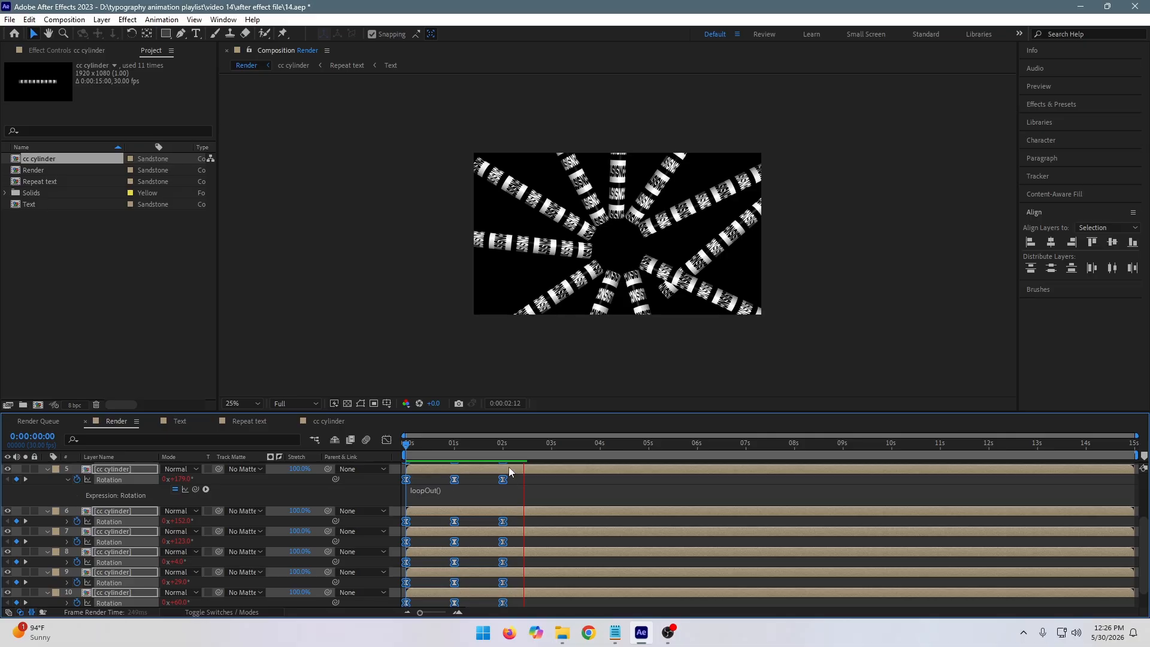
{"action": "key", "text": "space"}
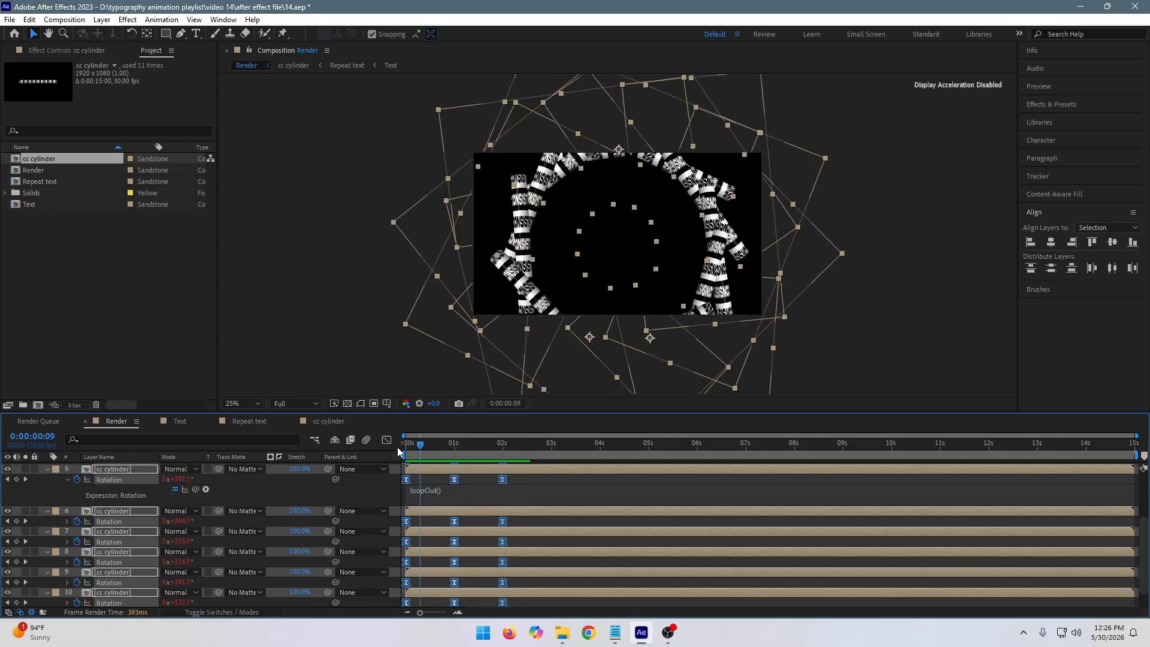
- Copy the loopOut() expression from layer 5's Rotation and paste it back into the same expression field
{"action": "left_click", "coordinate": [428, 491]}
{"action": "key", "text": "ctrl+c"}
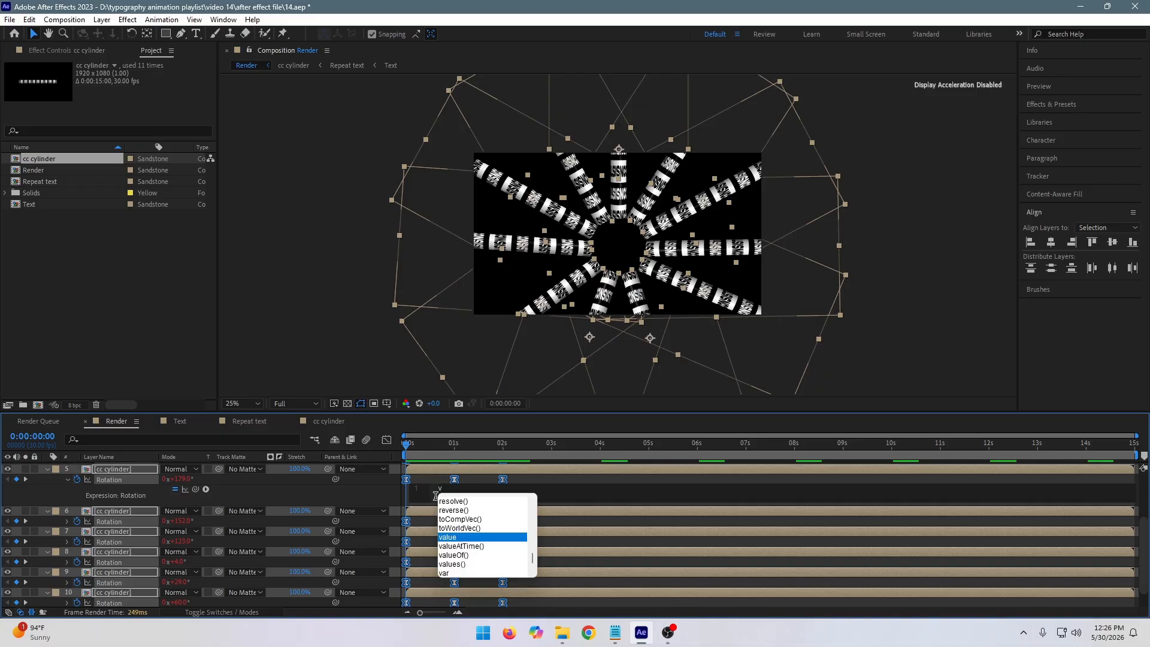
{"action": "key", "text": "BackSpace"}
{"action": "key", "text": "ctrl+v"}
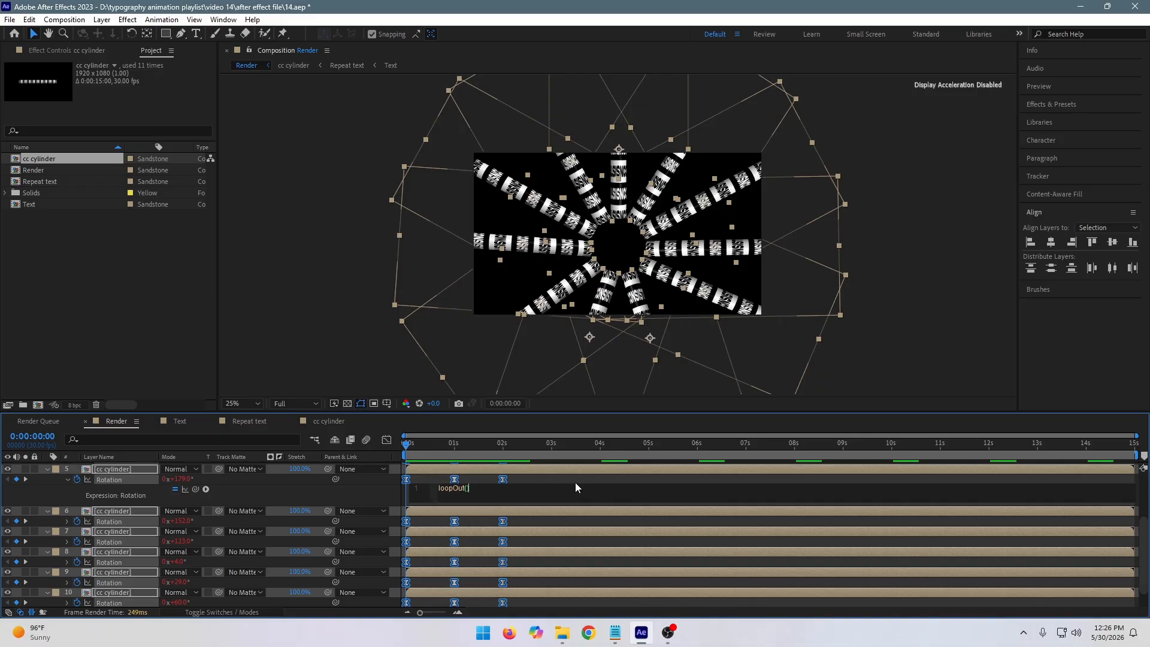
{"action": "key", "text": "ctrl+a"}
{"action": "left_click", "coordinate": [575, 482]}
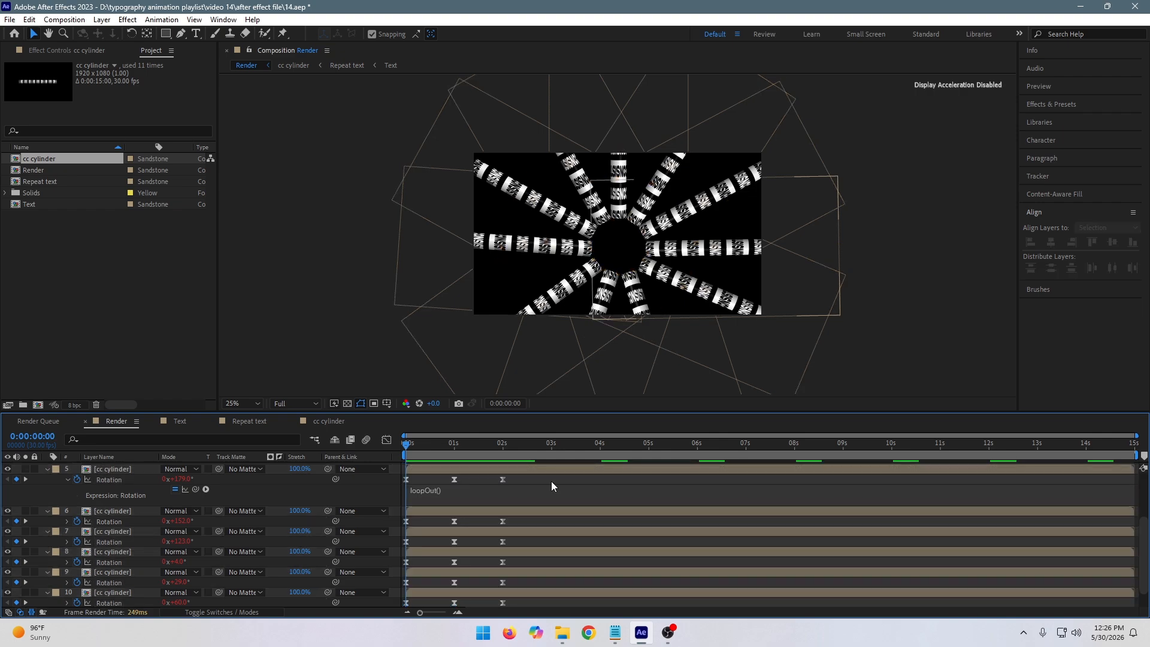
- Add an expression to layer 1's Rotation and replace its default text with loopOut()
{"action": "scroll", "coordinate": [516, 490], "scroll_direction": "up", "scroll_amount": 1}
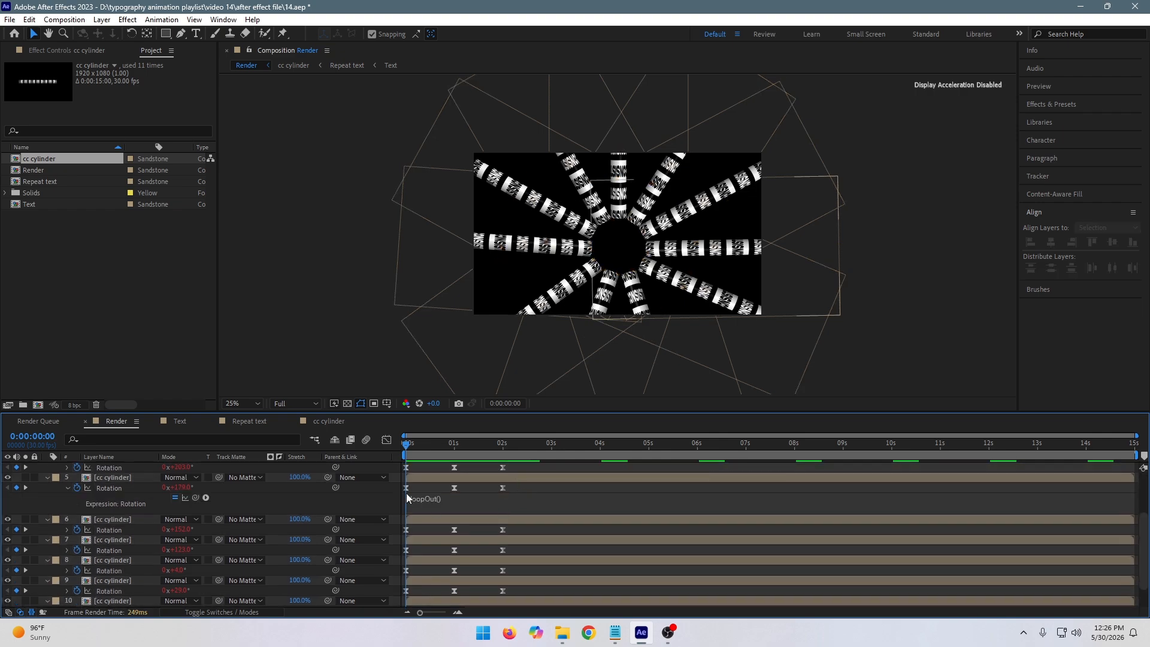
{"action": "scroll", "coordinate": [406, 493], "scroll_direction": "up", "scroll_amount": 3}
{"action": "left_click", "coordinate": [108, 478]}
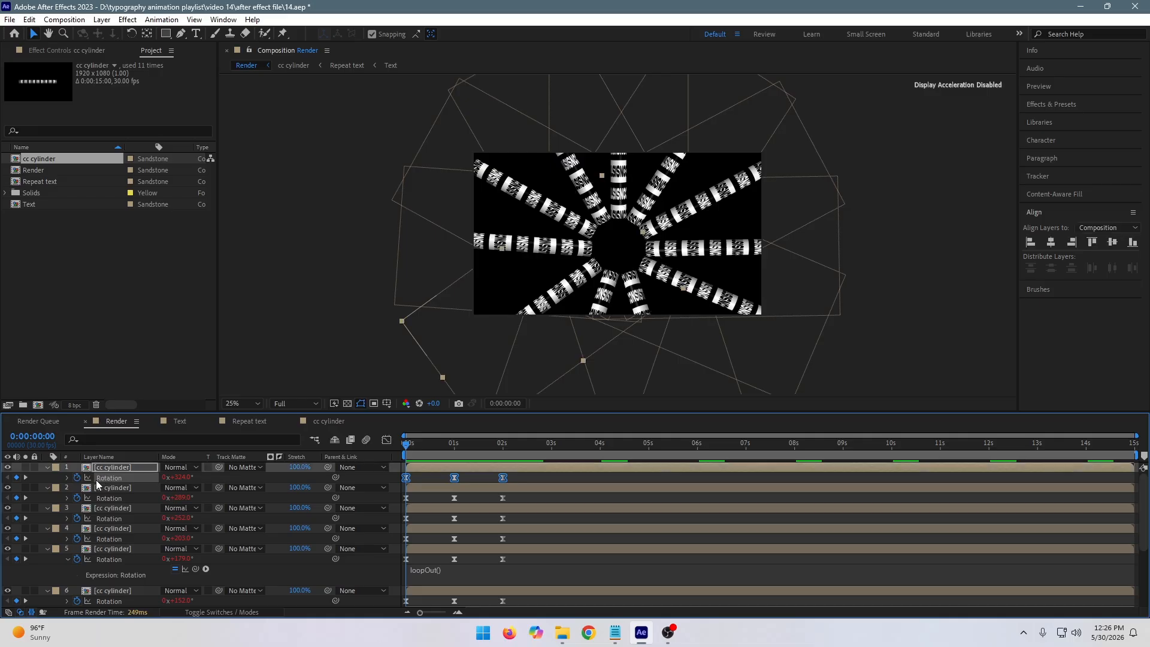
{"action": "key", "text": "alt+shift+equal"}
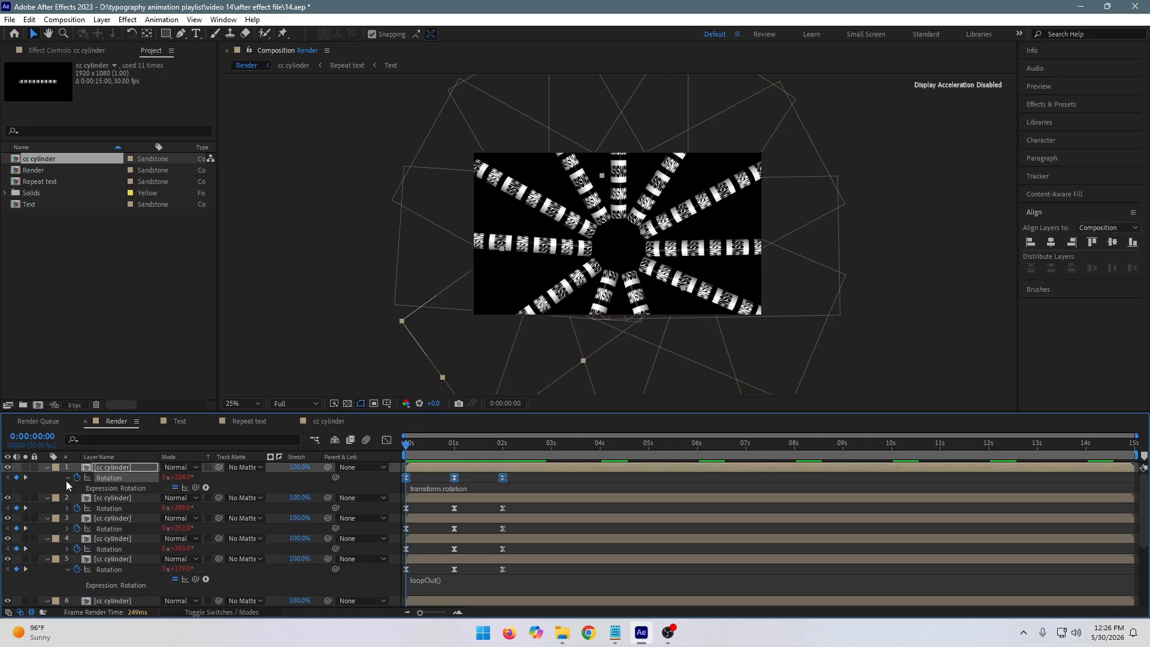
{"action": "key", "text": "ctrl+a"}
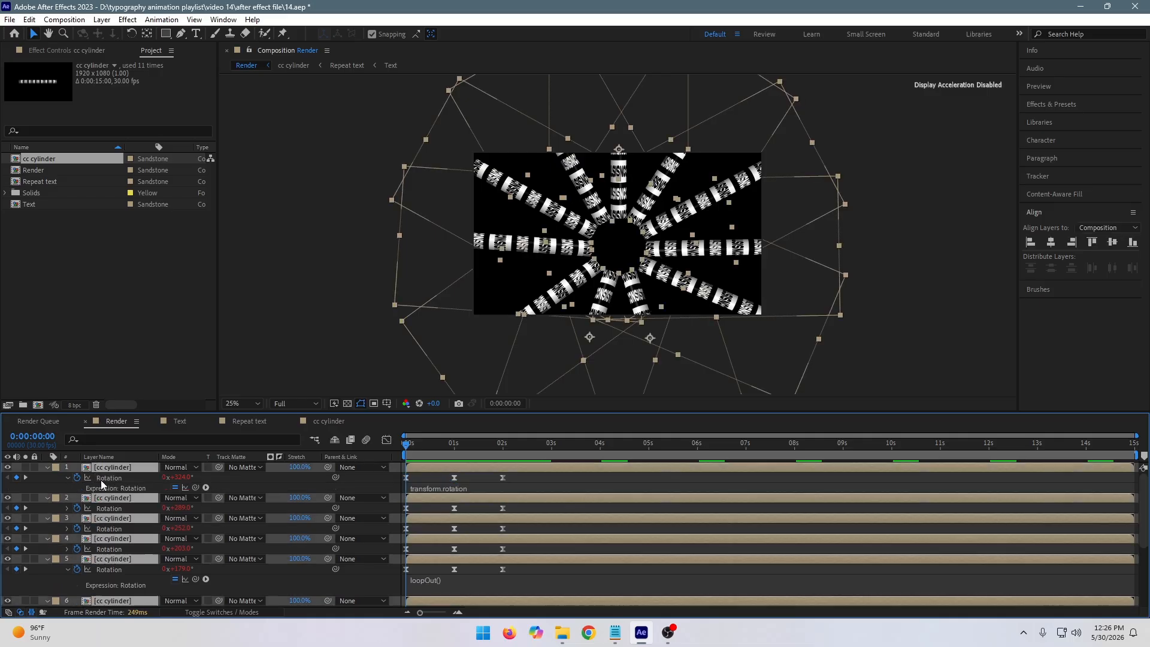
{"action": "left_click", "coordinate": [70, 477]}
{"action": "left_click", "coordinate": [67, 478]}
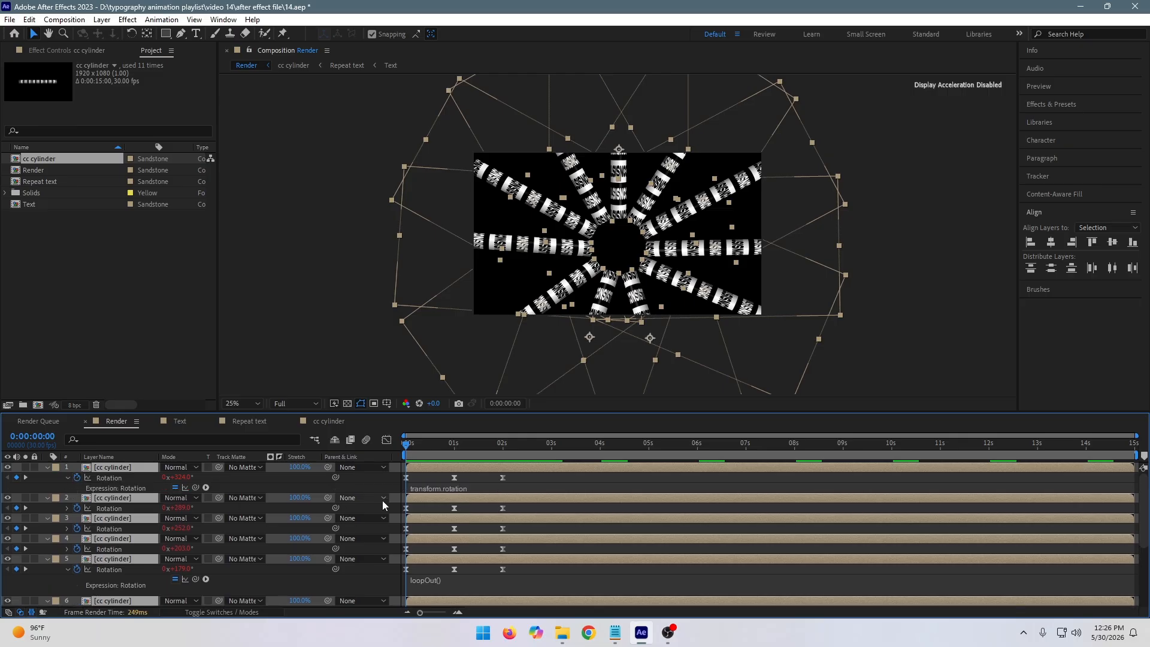
{"action": "left_click", "coordinate": [443, 487]}
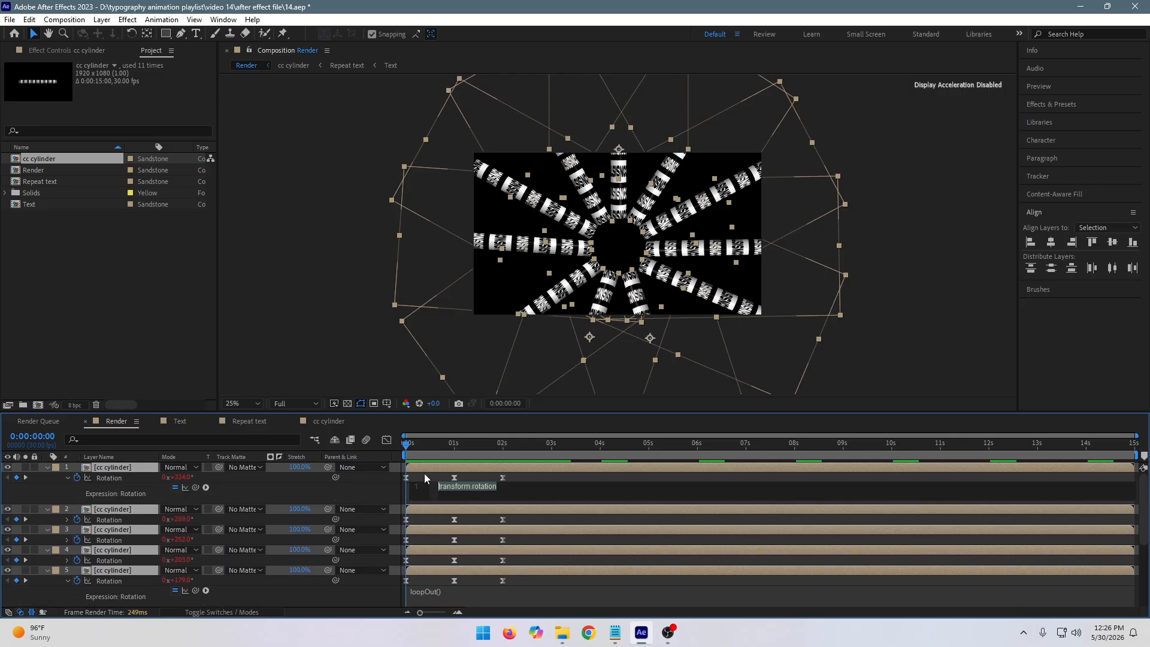
{"action": "type", "text": "loopOut("}
- Copy the loopOut() expression from layer 5's Rotation and scrub through the first seconds of the animation
{"action": "left_click", "coordinate": [538, 591]}
{"action": "key", "text": "ctrl+c"}
{"action": "scroll", "coordinate": [620, 528], "scroll_direction": "down", "scroll_amount": 2}
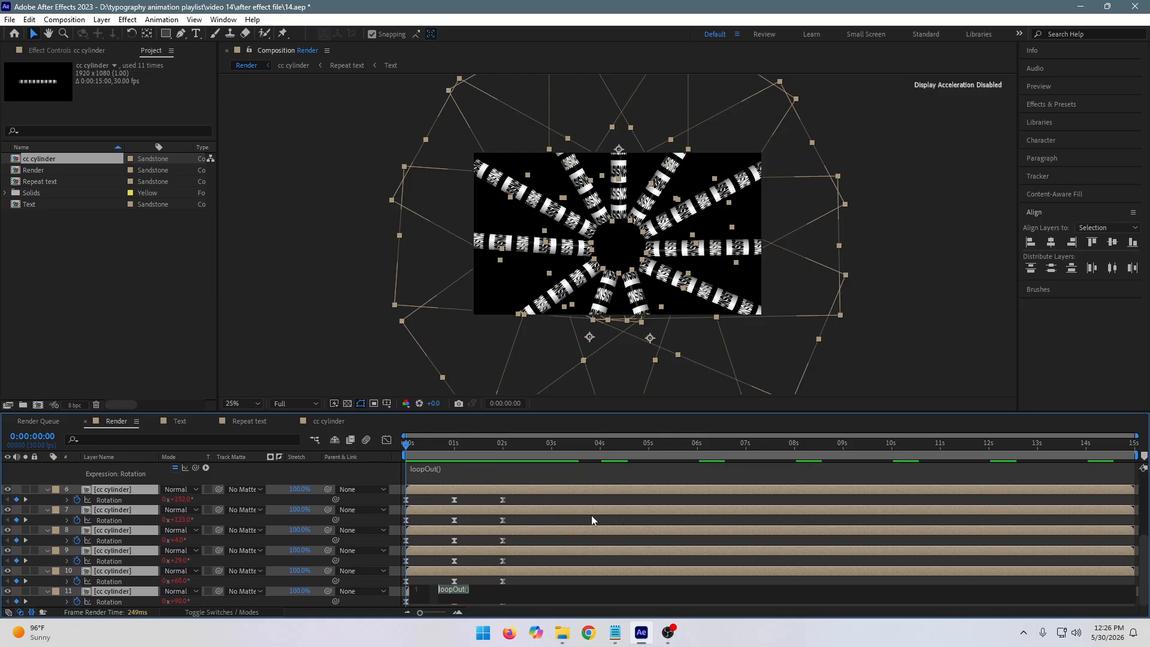
{"action": "scroll", "coordinate": [592, 520], "scroll_direction": "up", "scroll_amount": 2}
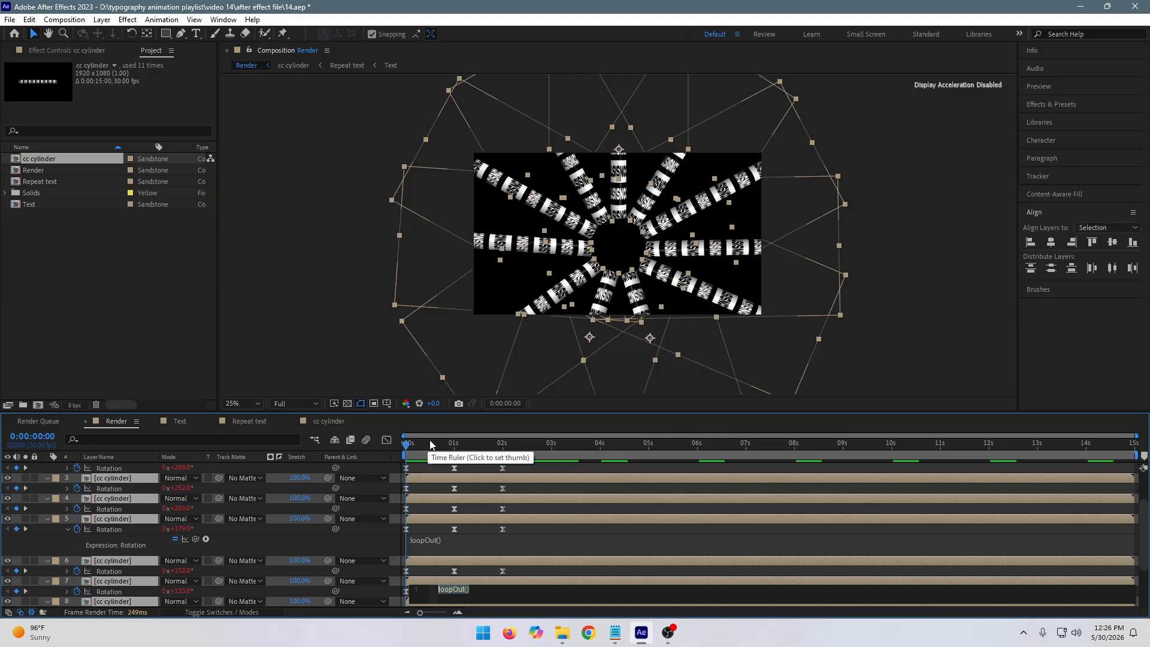
{"action": "left_click_drag", "start_coordinate": [408, 445], "coordinate": [534, 439]}
{"action": "left_click_drag", "start_coordinate": [461, 441], "coordinate": [392, 466]}
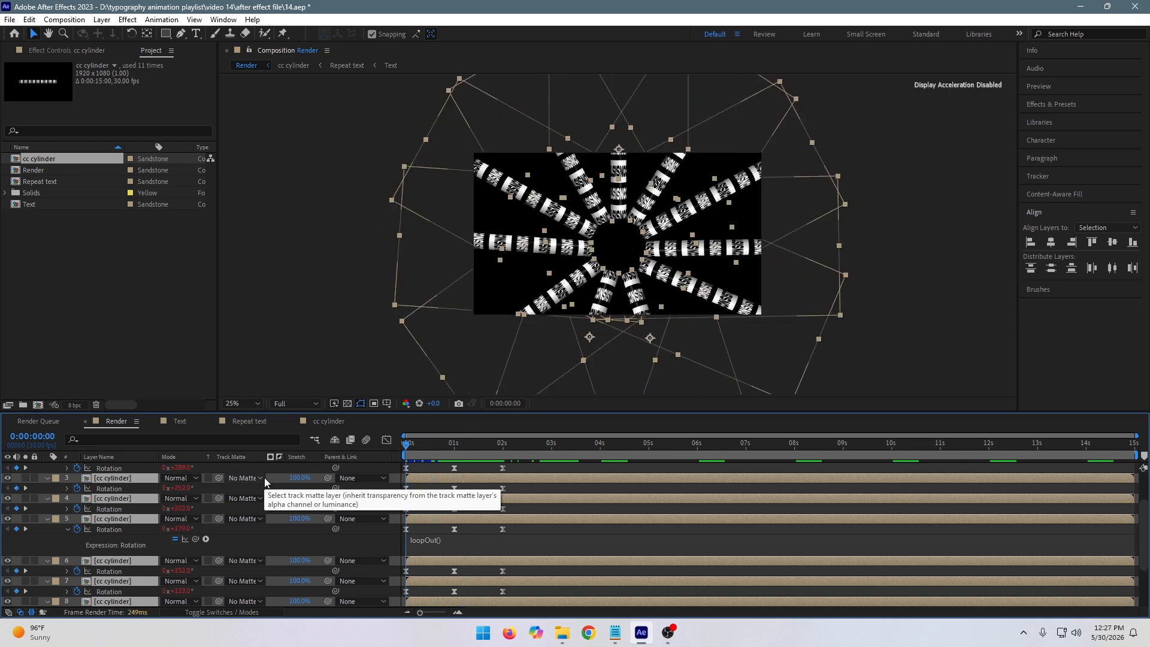
- Reveal the Rotation expressions of layers 1 and 2 and replace layer 2's default transform.rotation with loopOut()
{"action": "key", "text": "u"}
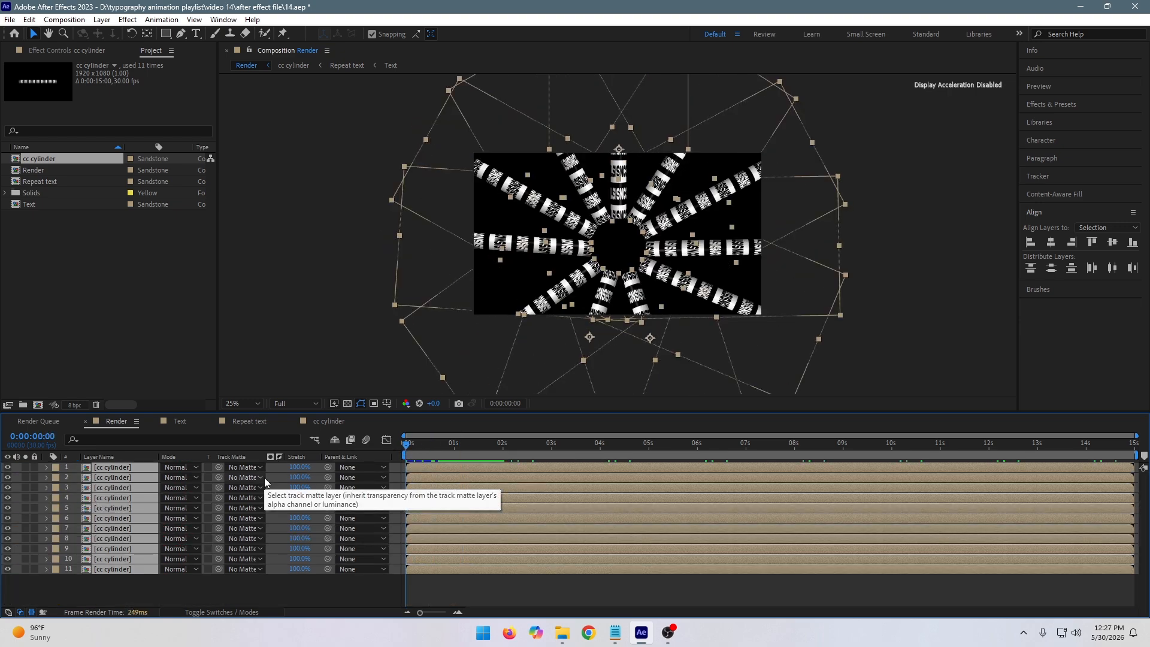
{"action": "key", "text": "u"}
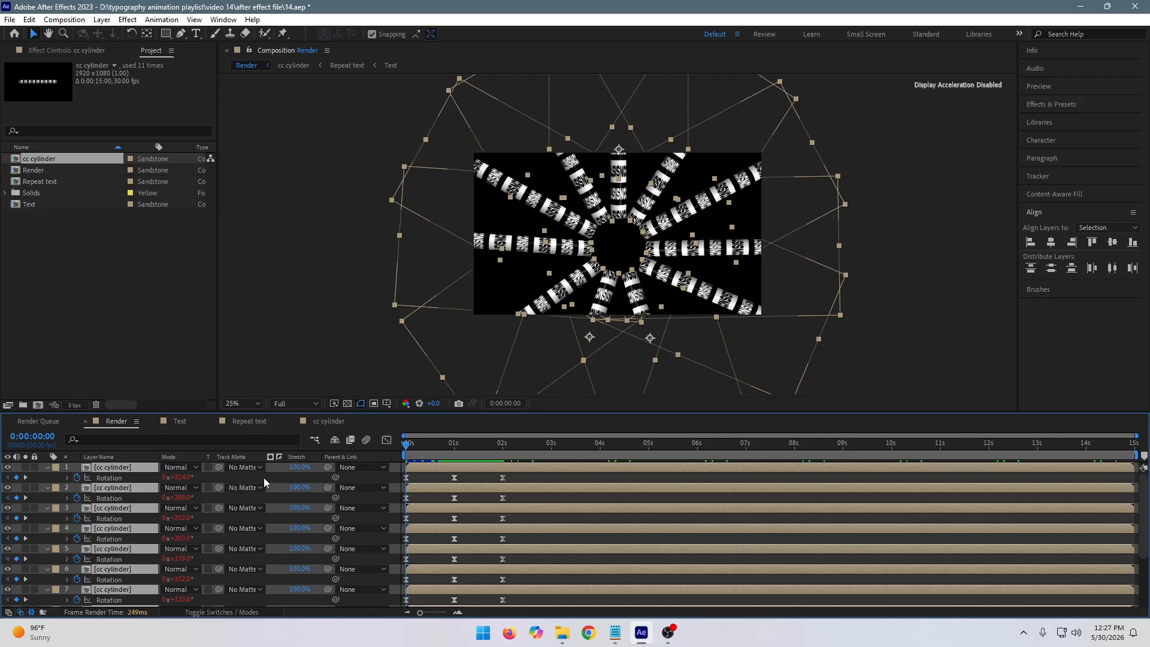
{"action": "left_click", "coordinate": [68, 479]}
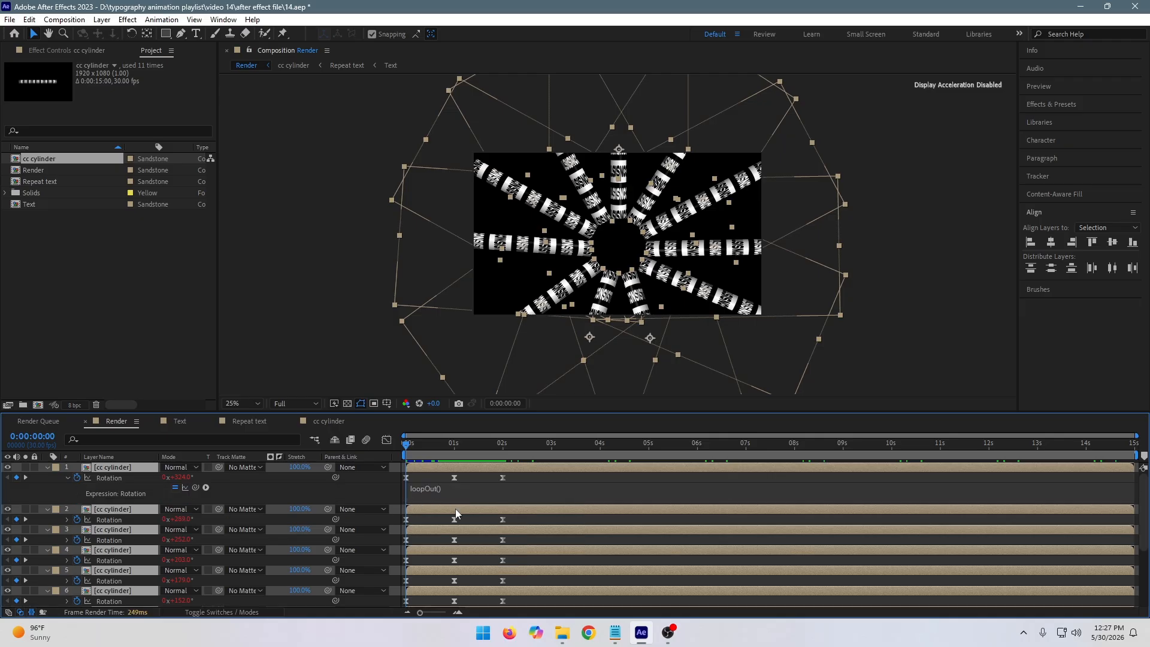
{"action": "left_click", "coordinate": [68, 520]}
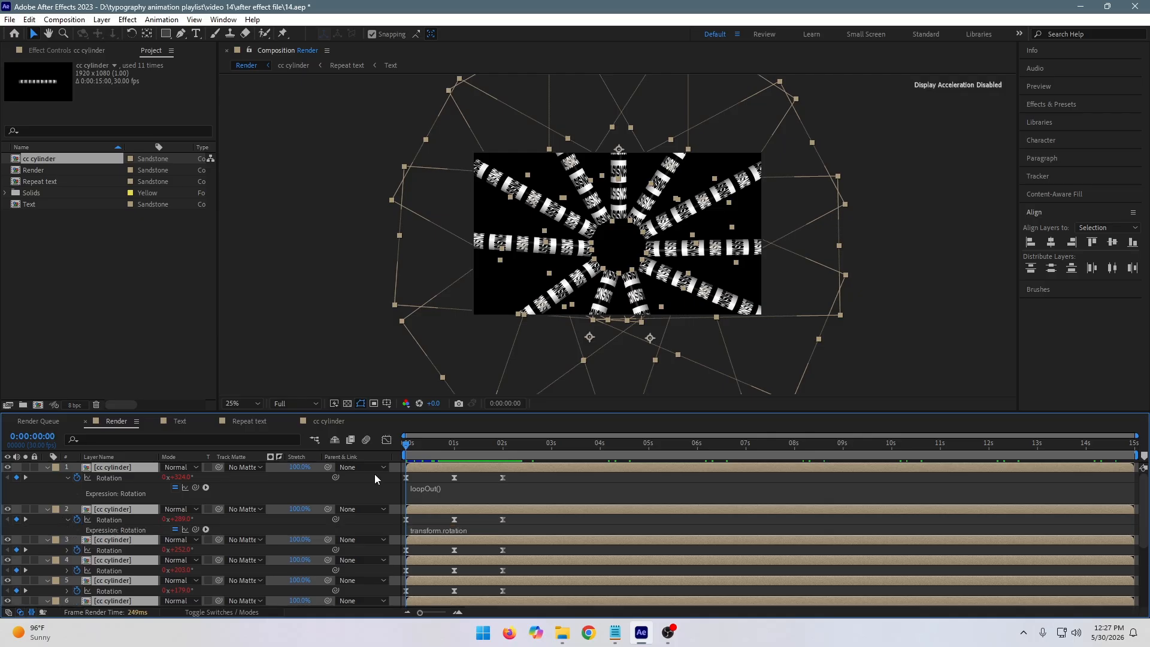
{"action": "left_click", "coordinate": [452, 530]}
{"action": "key", "text": "ctrl+v"}
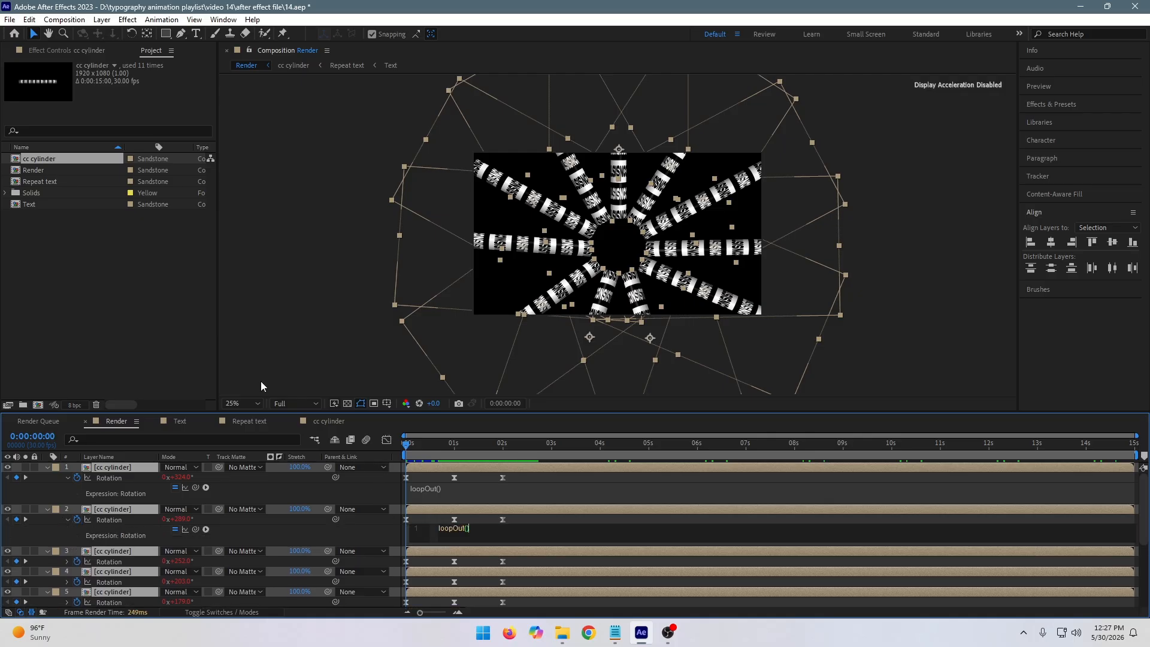
- Replace the default Rotation expressions of layers 3 and 4 with the copied loopOut()
{"action": "left_click", "coordinate": [67, 562]}
{"action": "scroll", "coordinate": [239, 538], "scroll_direction": "down", "scroll_amount": 2}
{"action": "left_click", "coordinate": [450, 498]}
{"action": "key", "text": "ctrl+v"}
{"action": "left_click", "coordinate": [68, 531]}
{"action": "left_click", "coordinate": [462, 541]}
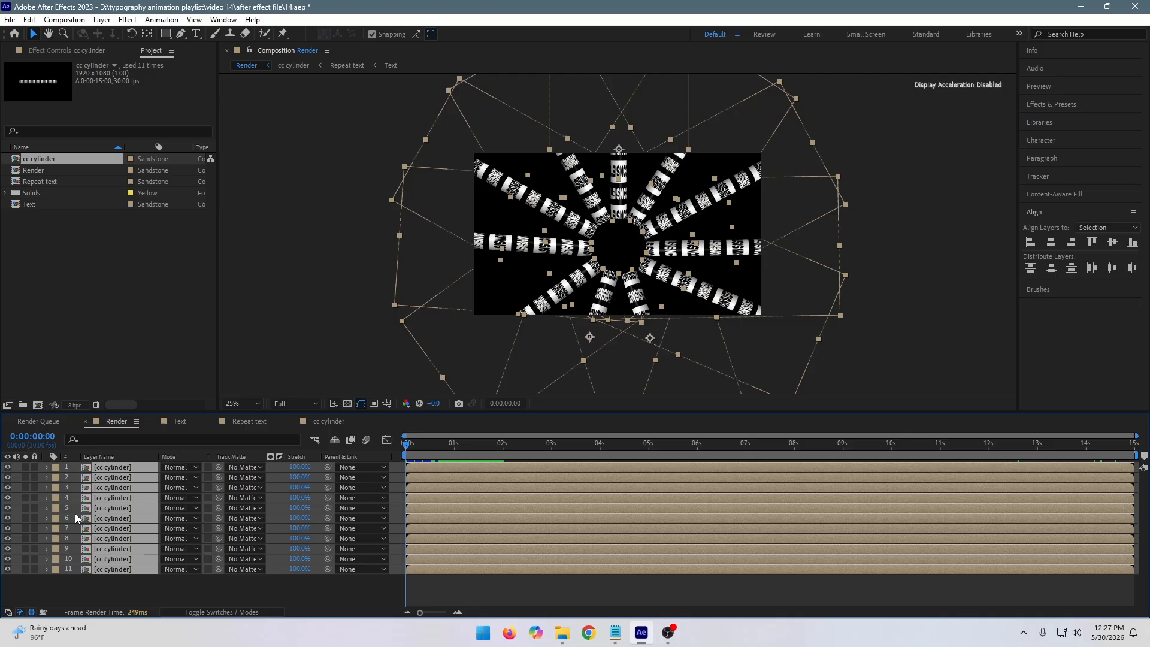
- Deselect all layers and inspect the transform properties of layers 5, 4 and 6 one after another
{"action": "key", "text": "ctrl+shift+a"}
{"action": "left_click", "coordinate": [47, 507]}
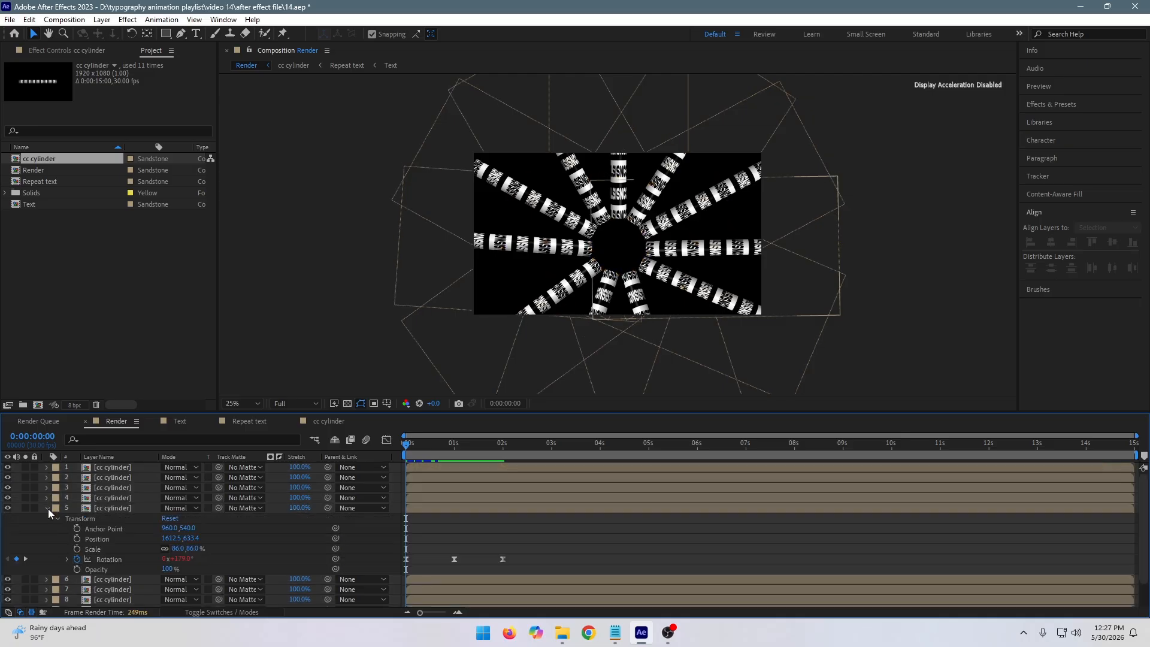
{"action": "left_click", "coordinate": [47, 508]}
{"action": "left_click", "coordinate": [47, 497]}
{"action": "left_click", "coordinate": [46, 498]}
{"action": "left_click", "coordinate": [47, 518]}
{"action": "key", "text": "ctrl+v"}
{"action": "left_click", "coordinate": [46, 517]}
- Reveal layer 8's Rotation expression and replace its default text with the copied loopOut()
{"action": "left_click", "coordinate": [96, 538]}
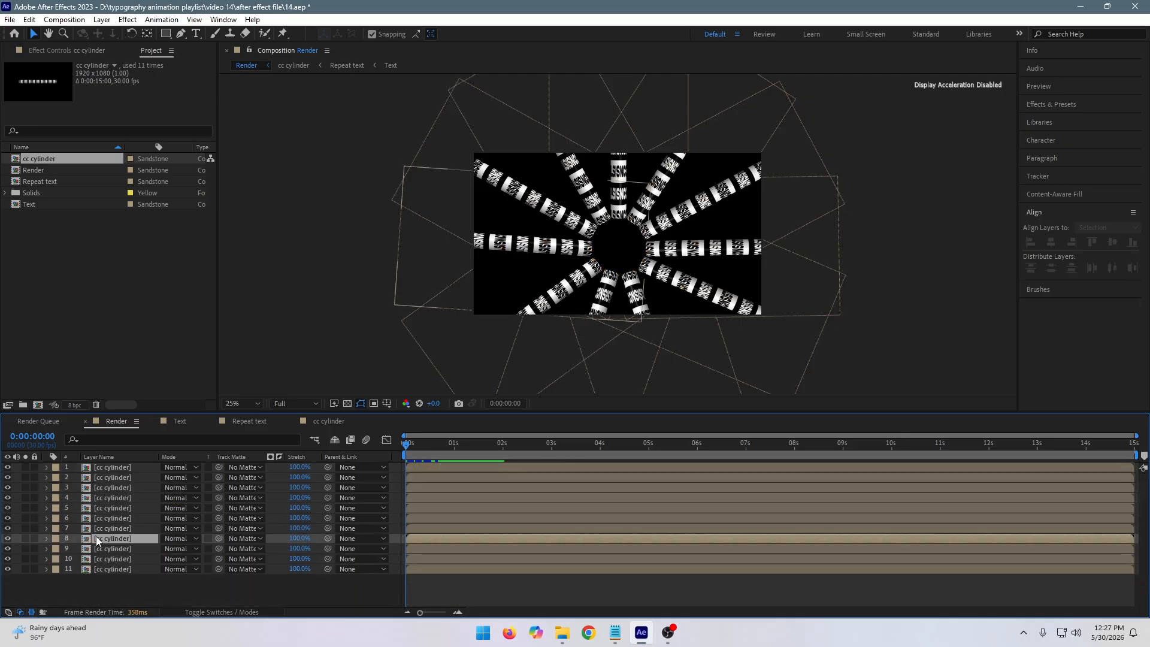
{"action": "key", "text": "u"}
{"action": "left_click", "coordinate": [67, 549]}
{"action": "left_click", "coordinate": [452, 559]}
{"action": "key", "text": "ctrl+v"}
- Replace layer 9's default transform.rotation expression with the copied loopOut()
{"action": "left_click", "coordinate": [133, 579]}
{"action": "left_click", "coordinate": [66, 581]}
{"action": "left_click", "coordinate": [455, 593]}
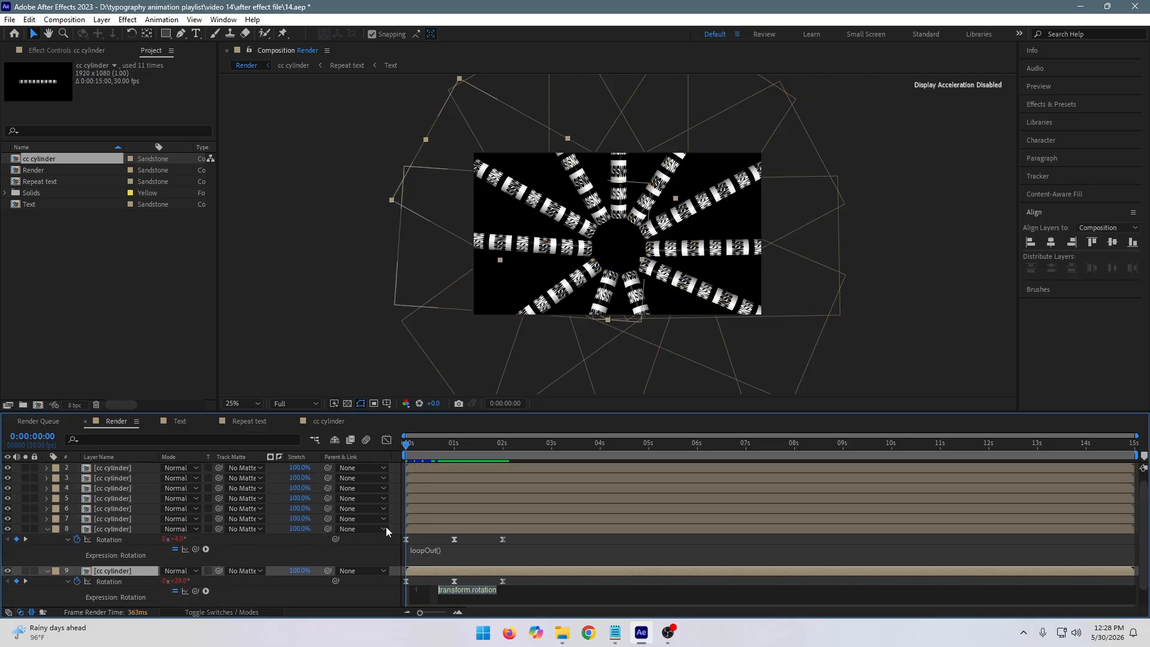
{"action": "key", "text": "ctrl+v"}
- Replace layer 10's default Rotation expression with the copied loopOut() and commit it
{"action": "scroll", "coordinate": [360, 563], "scroll_direction": "down", "scroll_amount": 2}
{"action": "left_click", "coordinate": [110, 529]}
{"action": "key", "text": "u"}
{"action": "left_click", "coordinate": [67, 591]}
{"action": "left_click", "coordinate": [455, 599]}
{"action": "key", "text": "ctrl+v"}
{"action": "left_click", "coordinate": [536, 561]}
- Add an expression to layer 11's Rotation and paste loopOut() into it
{"action": "scroll", "coordinate": [536, 561], "scroll_direction": "down", "scroll_amount": 3}
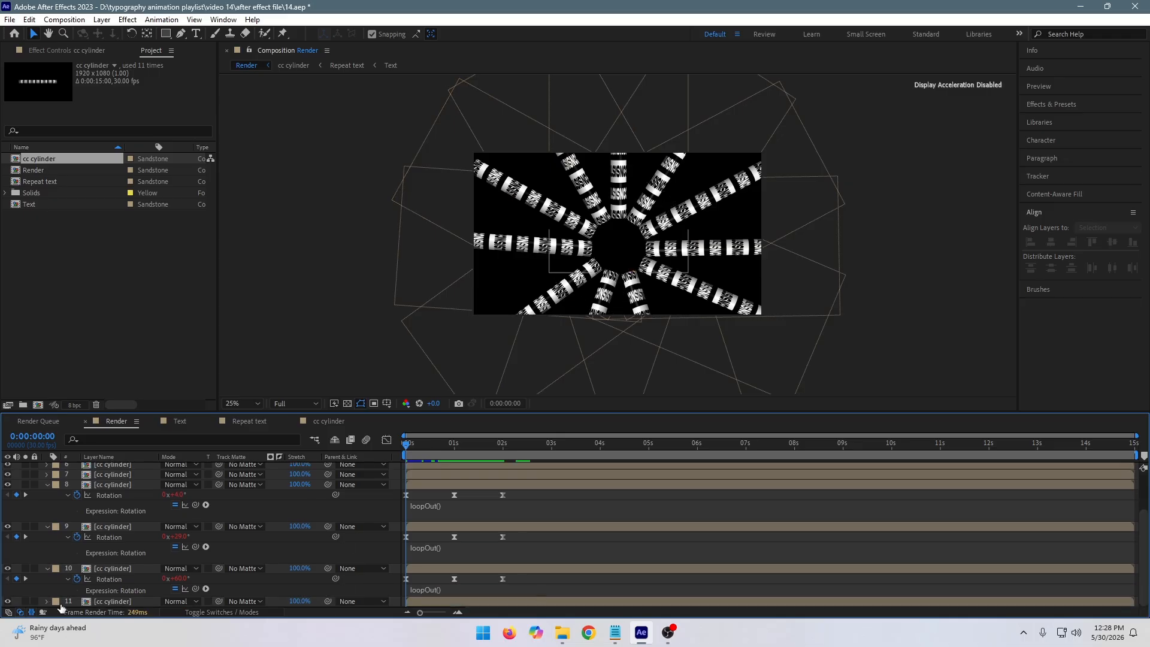
{"action": "key", "text": "u"}
{"action": "left_click", "coordinate": [77, 591], "text": "alt"}
{"action": "key", "text": "ctrl+v"}
{"action": "left_click", "coordinate": [419, 539]}
- Preview the ring animation and examine layer 6's Rotation expression
{"action": "key", "text": "space"}
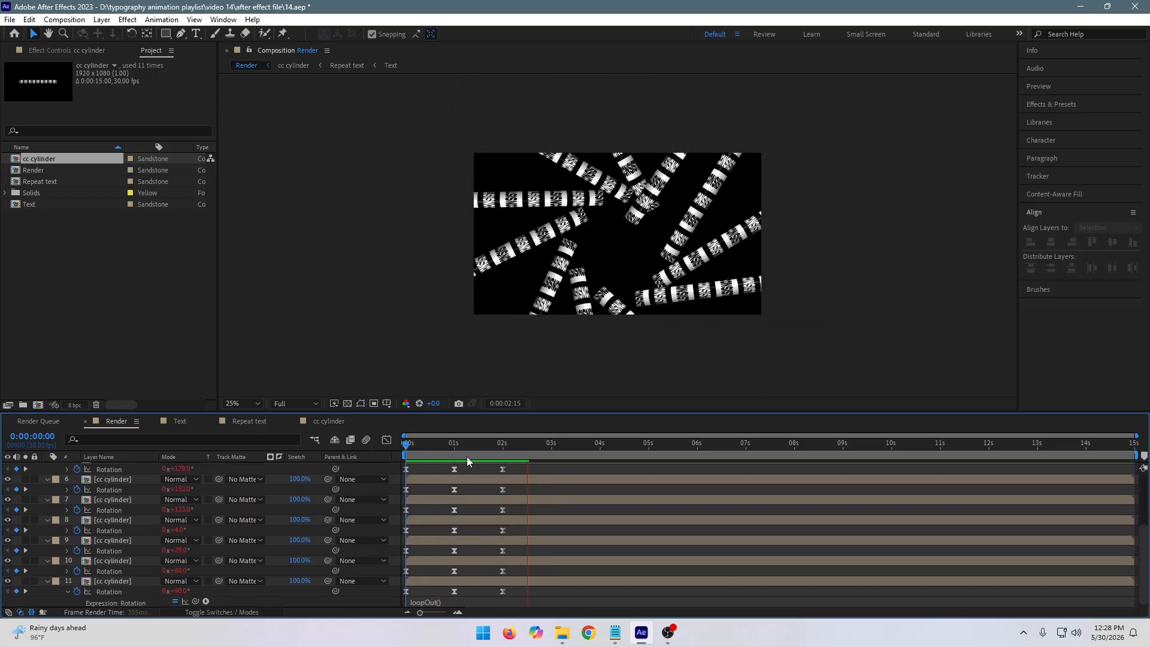
{"action": "key", "text": "space"}
{"action": "left_click", "coordinate": [109, 478]}
{"action": "left_click", "coordinate": [67, 489]}
{"action": "left_click", "coordinate": [431, 502]}
{"action": "left_click", "coordinate": [539, 529]}
{"action": "left_click", "coordinate": [110, 479]}
{"action": "left_click", "coordinate": [68, 489]}
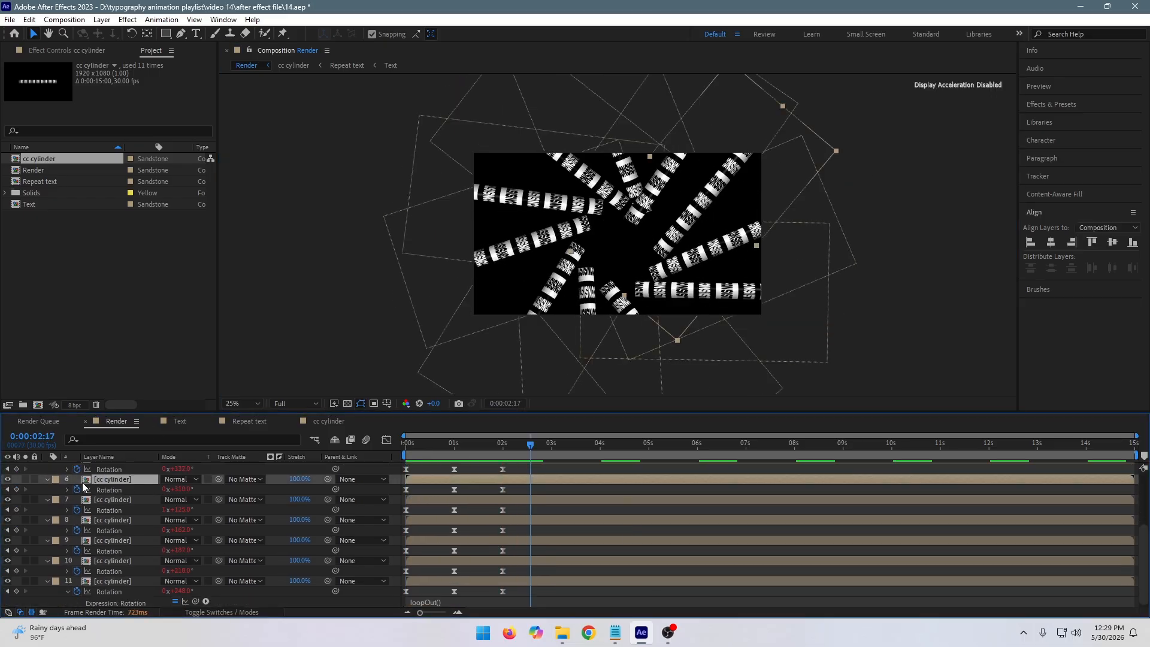
- Collapse the properties of all layers, preview again and examine individual cylinders in the composition view
{"action": "key", "text": "ctrl+a"}
{"action": "key", "text": "u"}
{"action": "key", "text": "space"}
{"action": "key", "text": "space"}
{"action": "left_click", "coordinate": [479, 590]}
{"action": "left_click", "coordinate": [681, 167]}
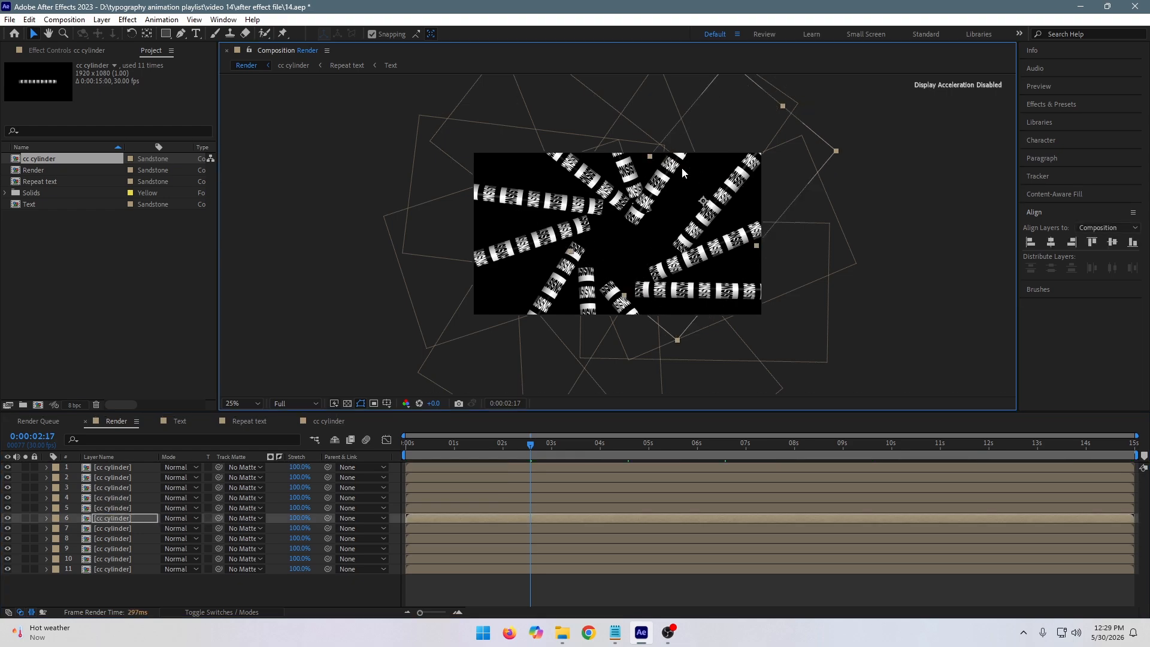
{"action": "left_click", "coordinate": [656, 92]}
{"action": "left_click", "coordinate": [718, 137]}
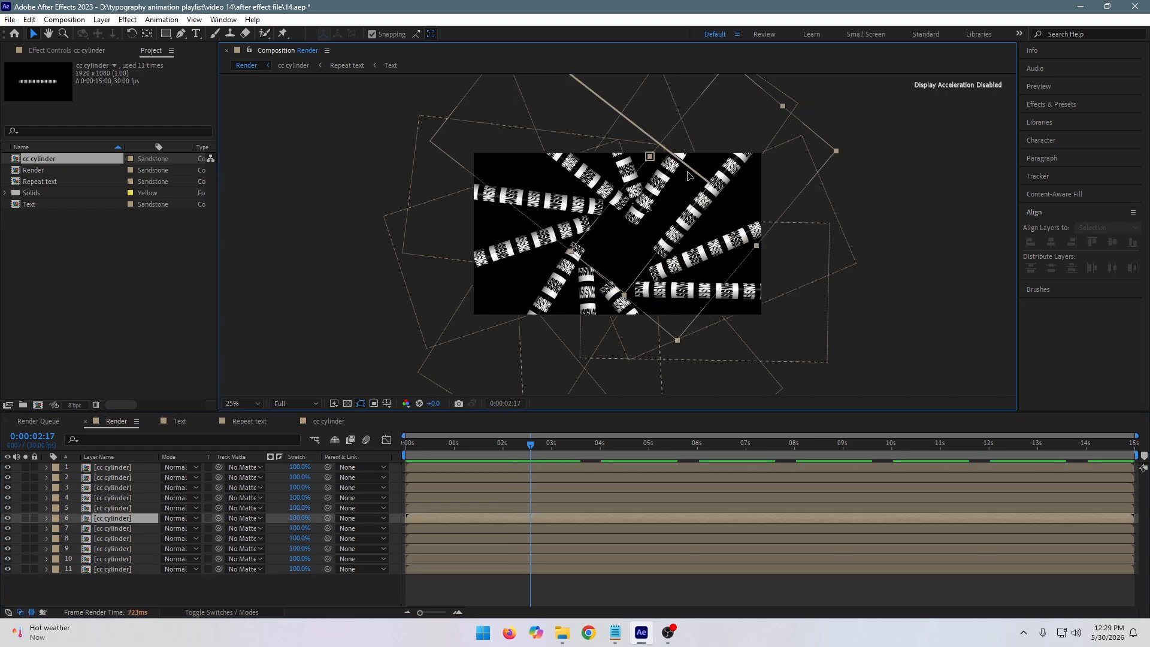
- Reveal layer 7's Rotation expression, set it to loopOut() and commit it
{"action": "left_click", "coordinate": [637, 70]}
{"action": "key", "text": "e"}
{"action": "key", "text": "e"}
{"action": "left_click", "coordinate": [474, 550]}
{"action": "type", "text": "loopOut()"}
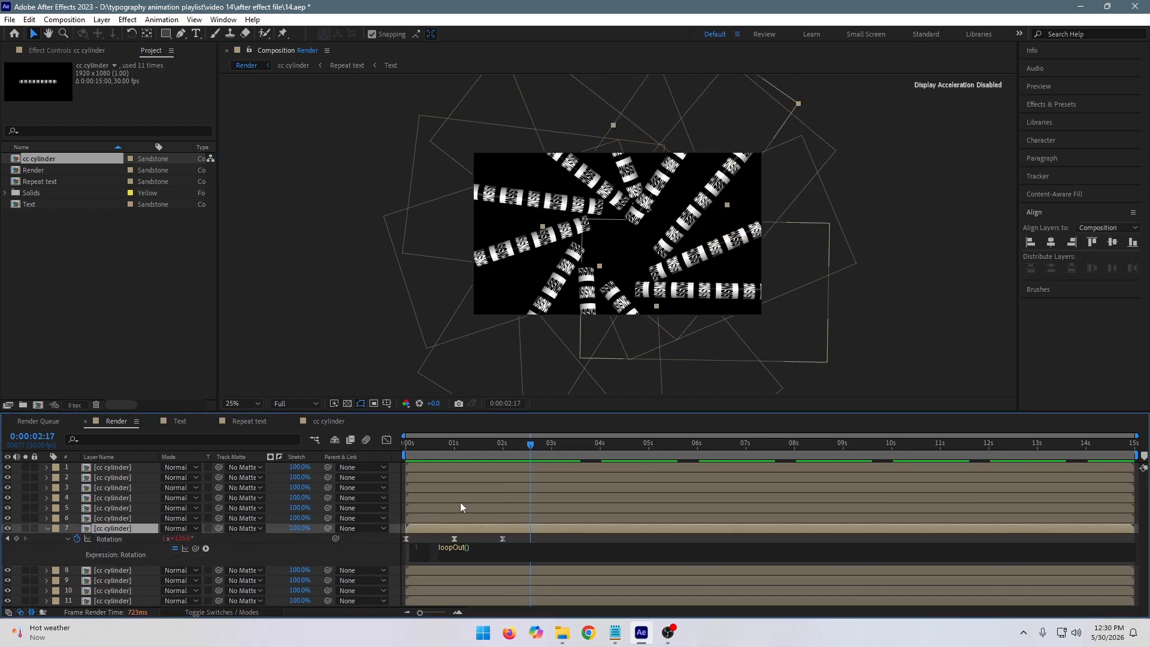
{"action": "left_click", "coordinate": [459, 502]}
- Preview the full ring loop from the start, collapse all layers' properties and deselect the layers
{"action": "key", "text": "space"}
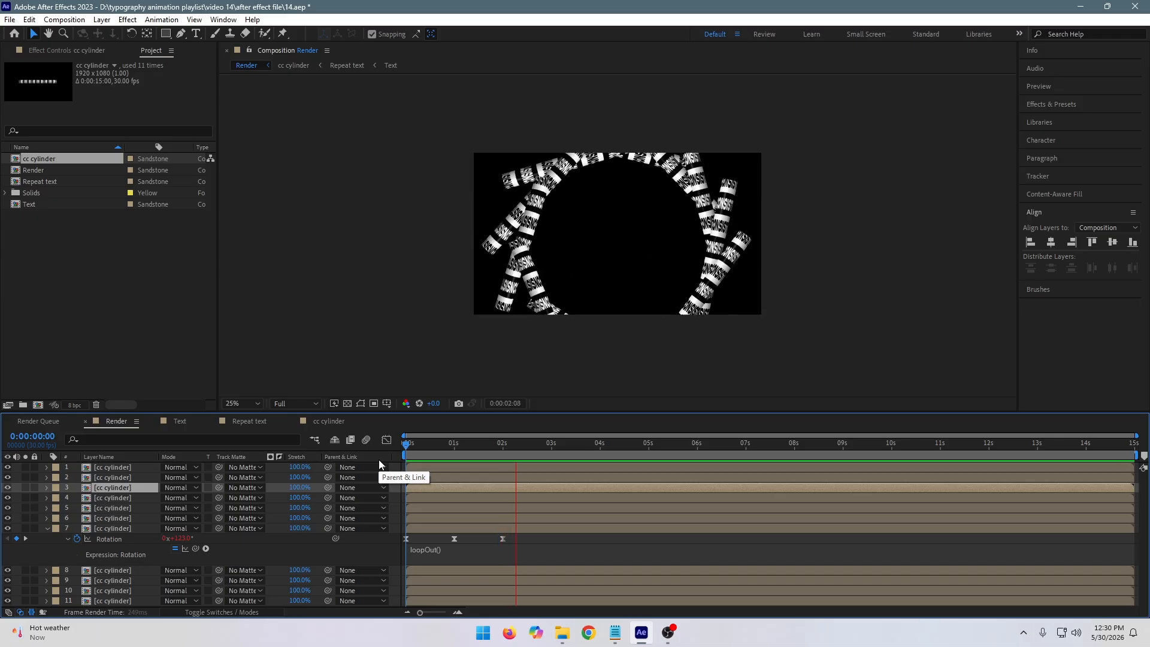
{"action": "key", "text": "ctrl+a"}
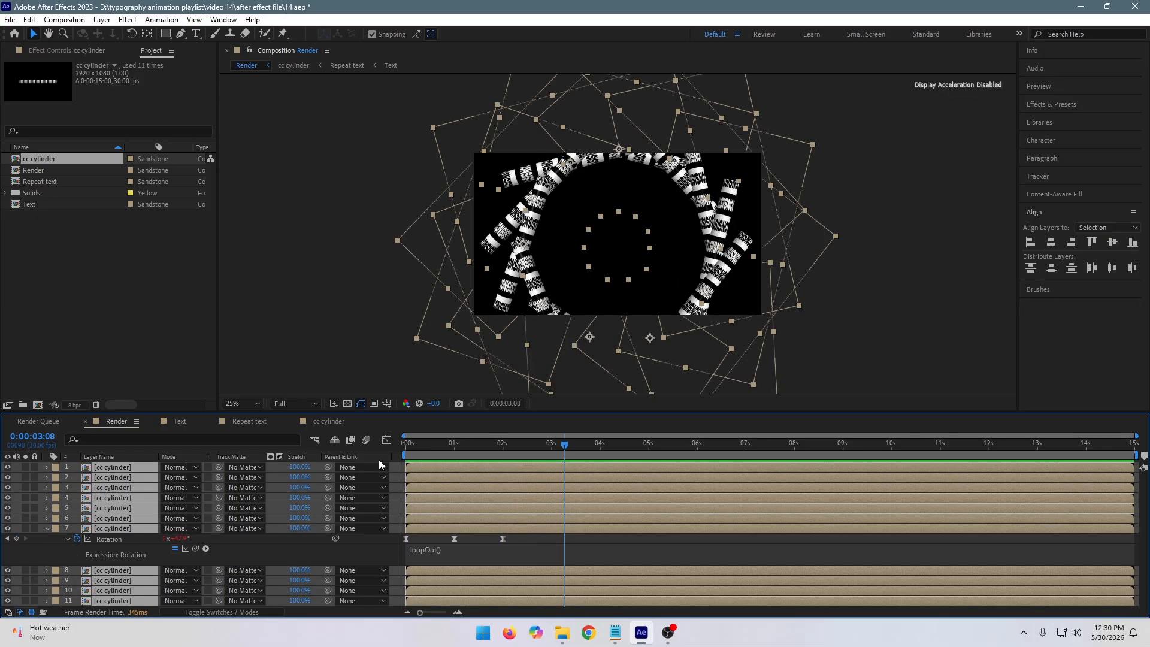
{"action": "key", "text": "u"}
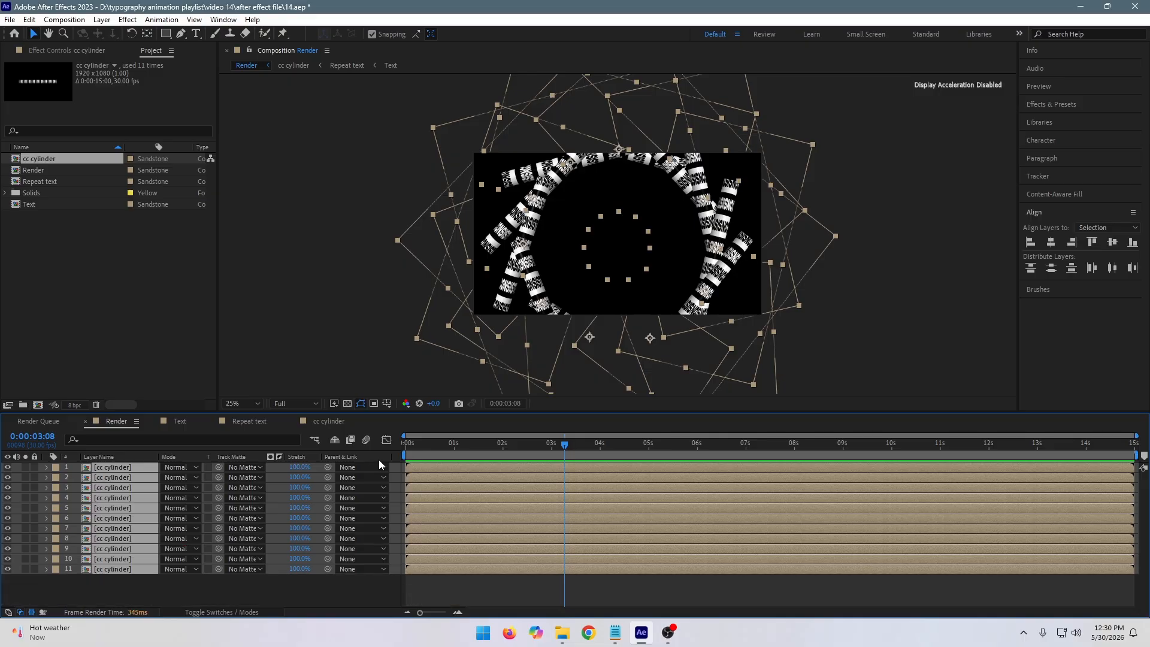
{"action": "left_click", "coordinate": [178, 599]}
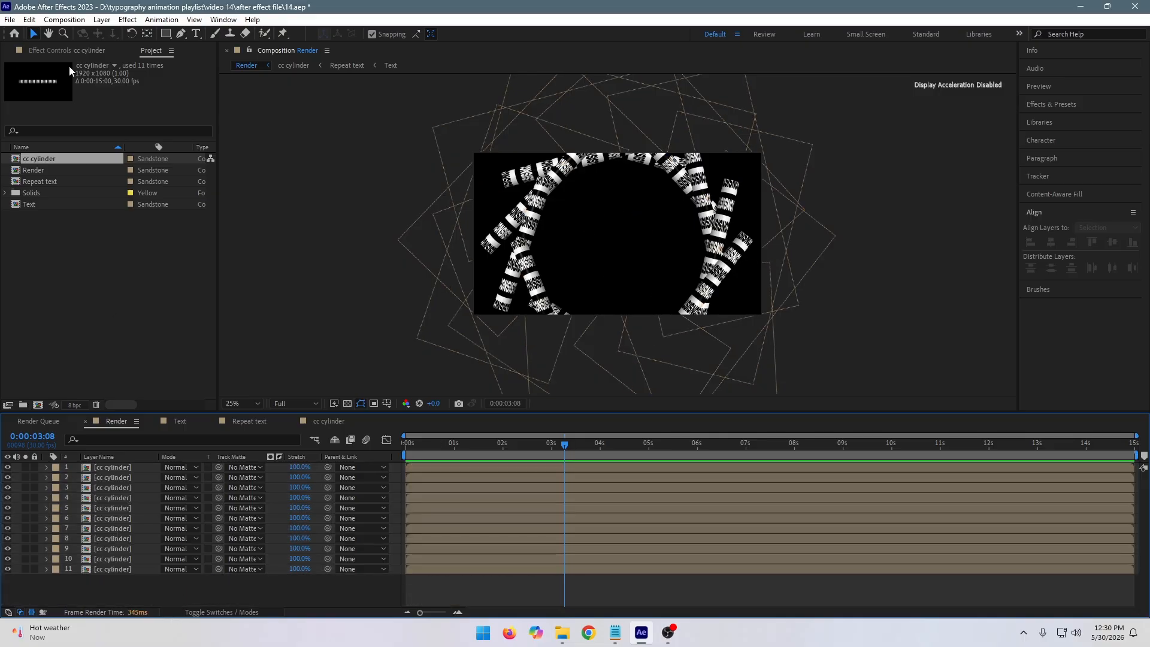
- Place the Repeat text composition beneath all the cc cylinder layers in the Render timeline
{"action": "left_click", "coordinate": [55, 51]}
{"action": "left_click", "coordinate": [151, 51]}
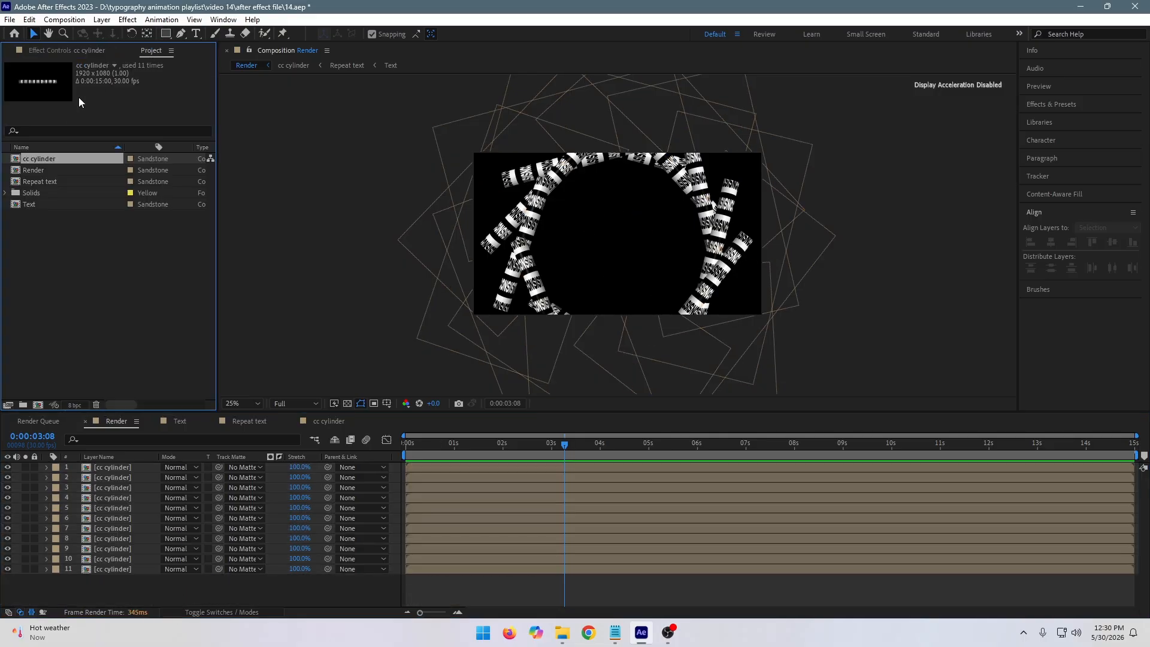
{"action": "left_click", "coordinate": [43, 181]}
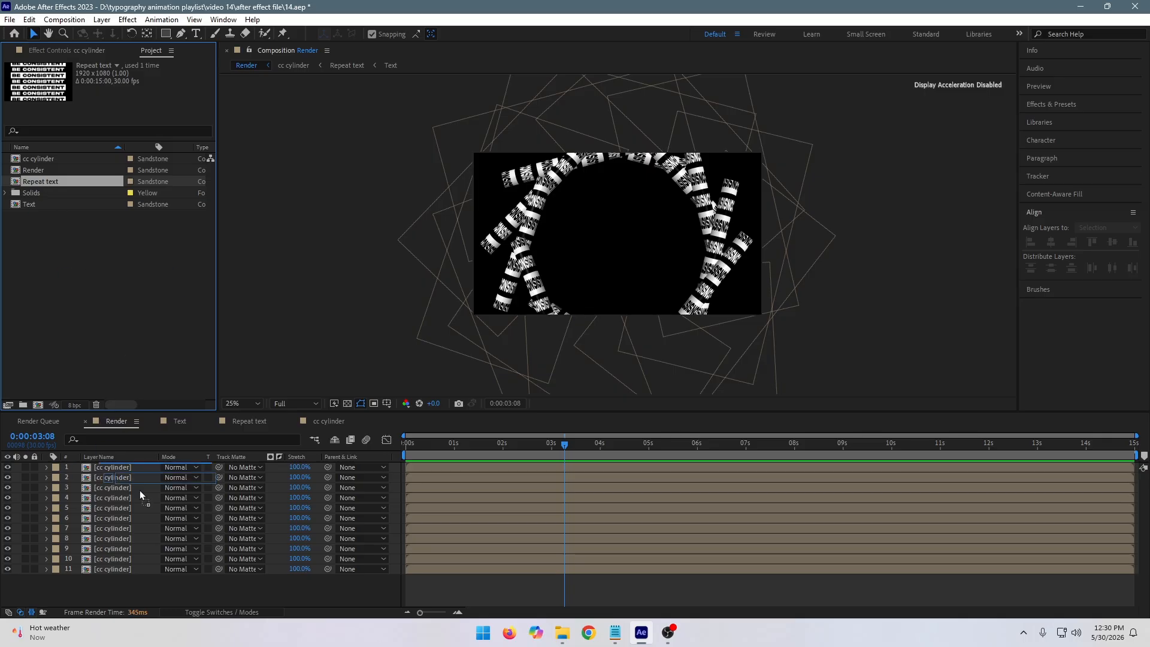
{"action": "left_click_drag", "start_coordinate": [139, 489], "coordinate": [131, 580]}
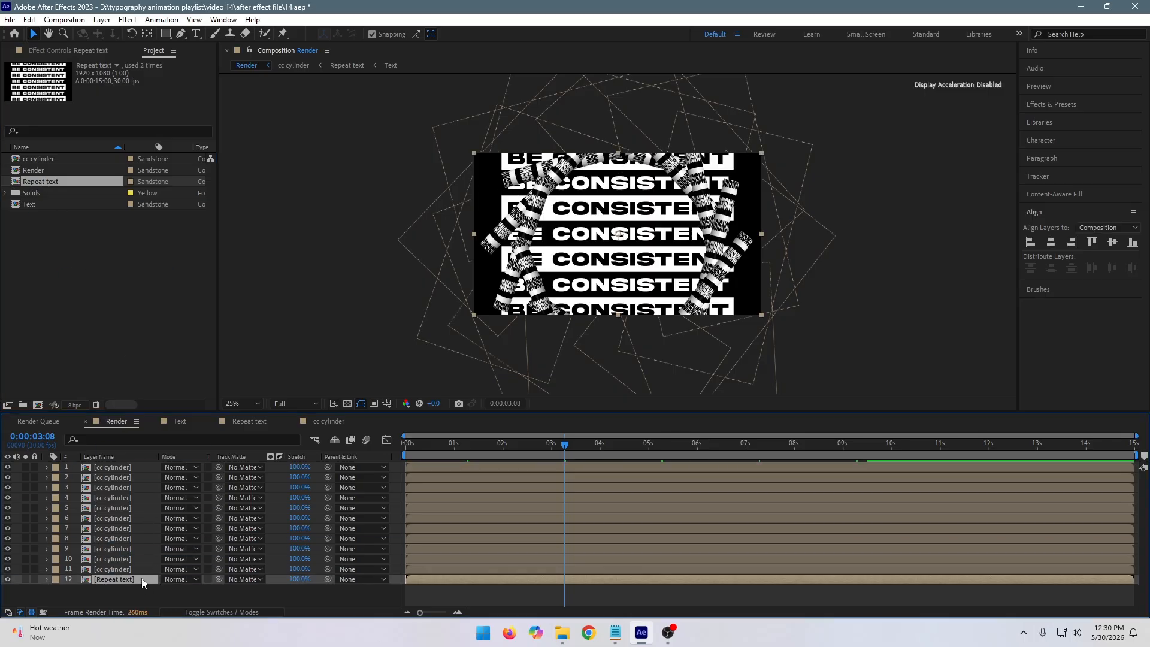
- Scale the Repeat text layer to 126% so its text rows fill the frame
{"action": "key", "text": "s"}
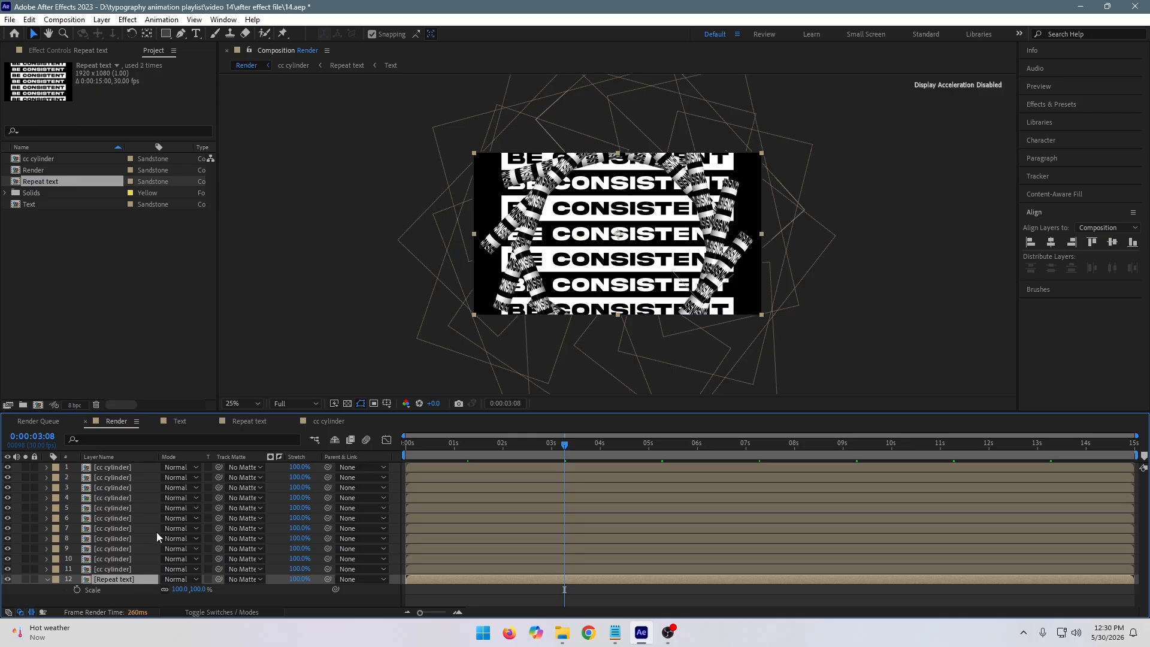
{"action": "left_click_drag", "start_coordinate": [178, 589], "coordinate": [187, 589]}
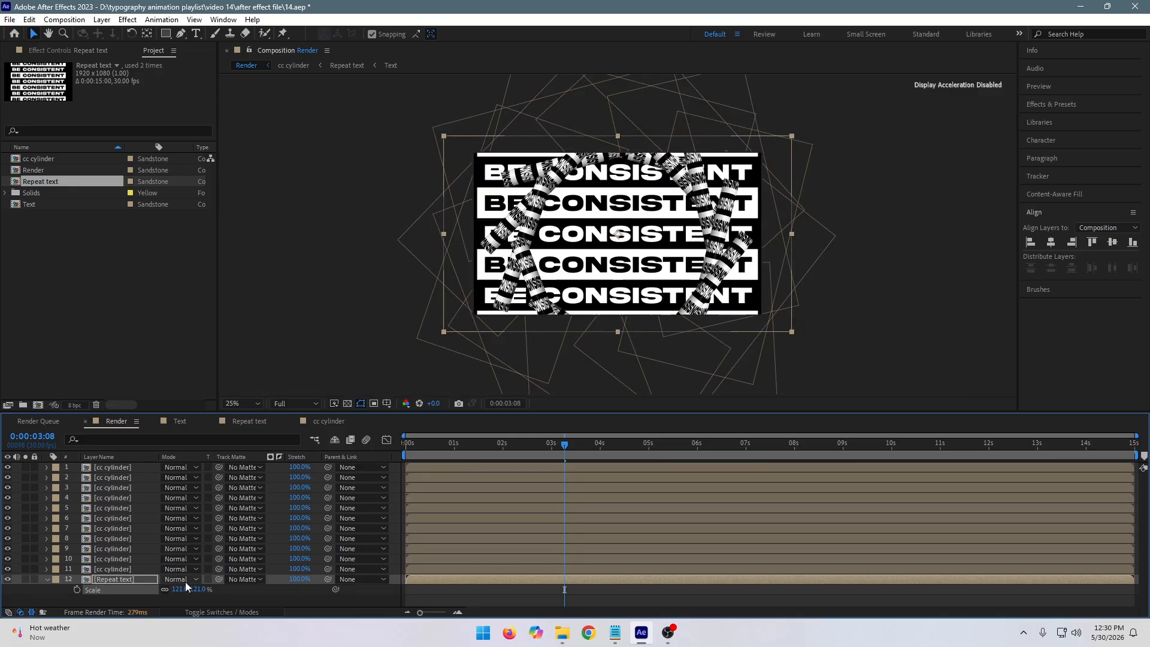
{"action": "left_click", "coordinate": [186, 588]}
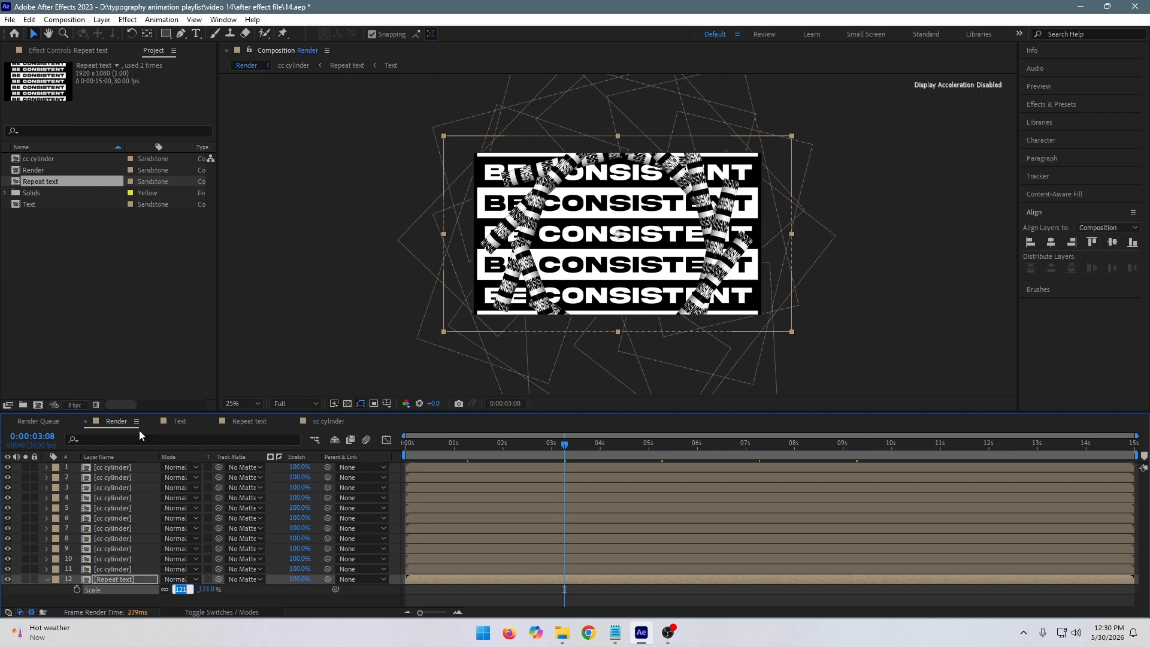
{"action": "key", "text": "Up"}
{"action": "key", "text": "Up"}
{"action": "key", "text": "Up"}
{"action": "key", "text": "Up"}
{"action": "key", "text": "Up"}
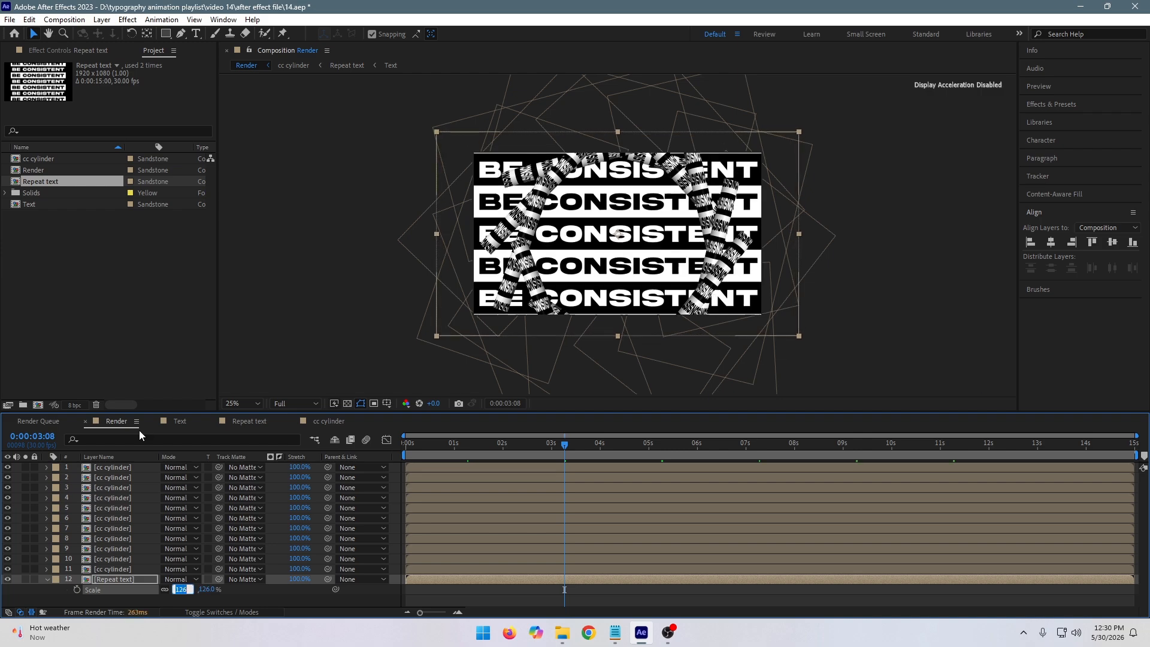
- Search the effects for "mo" and apply Motion Tile to the Repeat text layer
{"action": "left_click", "coordinate": [97, 581]}
{"action": "key", "text": "ctrl+space"}
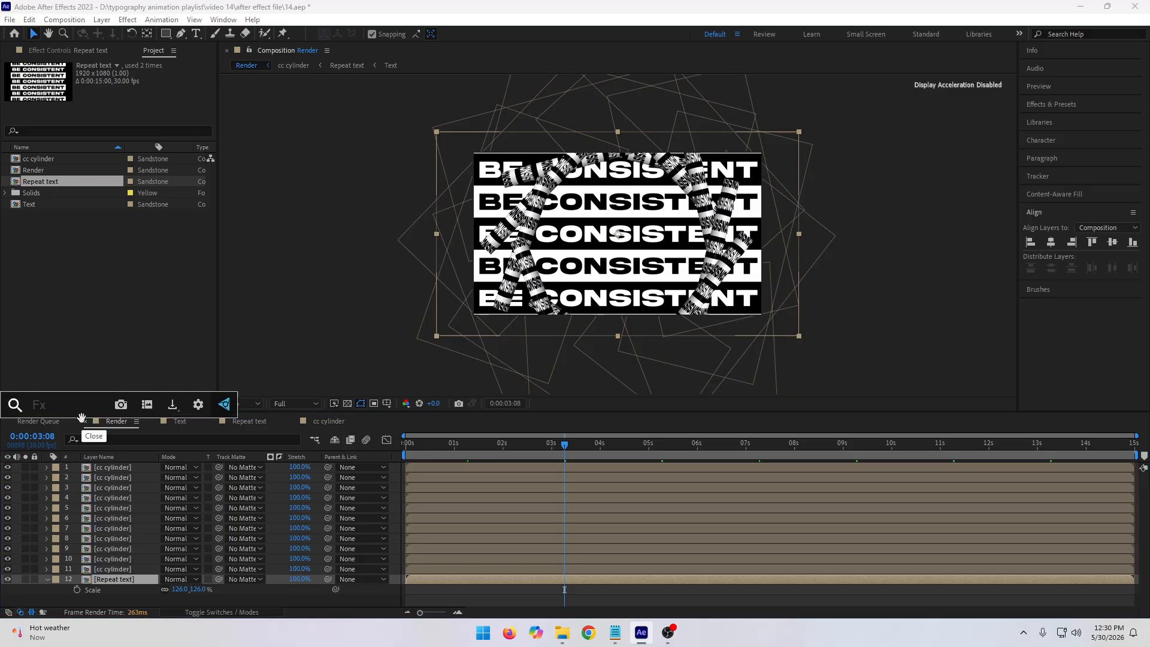
{"action": "type", "text": "mo"}
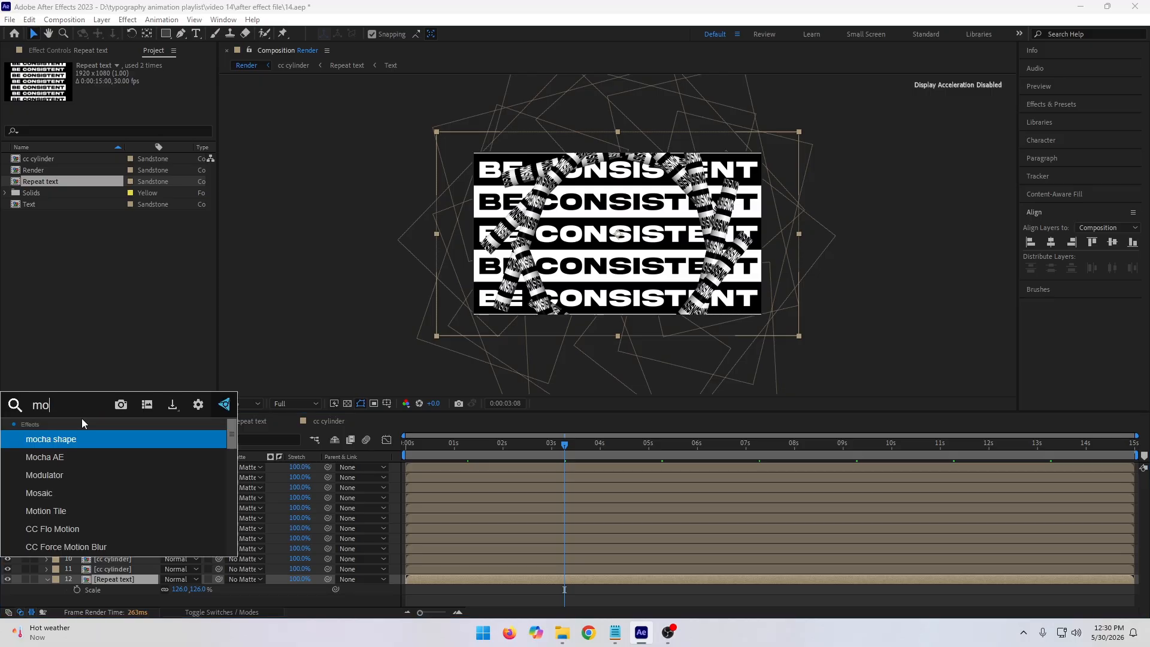
{"action": "key", "text": "Down"}
{"action": "key", "text": "Down"}
{"action": "key", "text": "Down"}
{"action": "key", "text": "Down"}
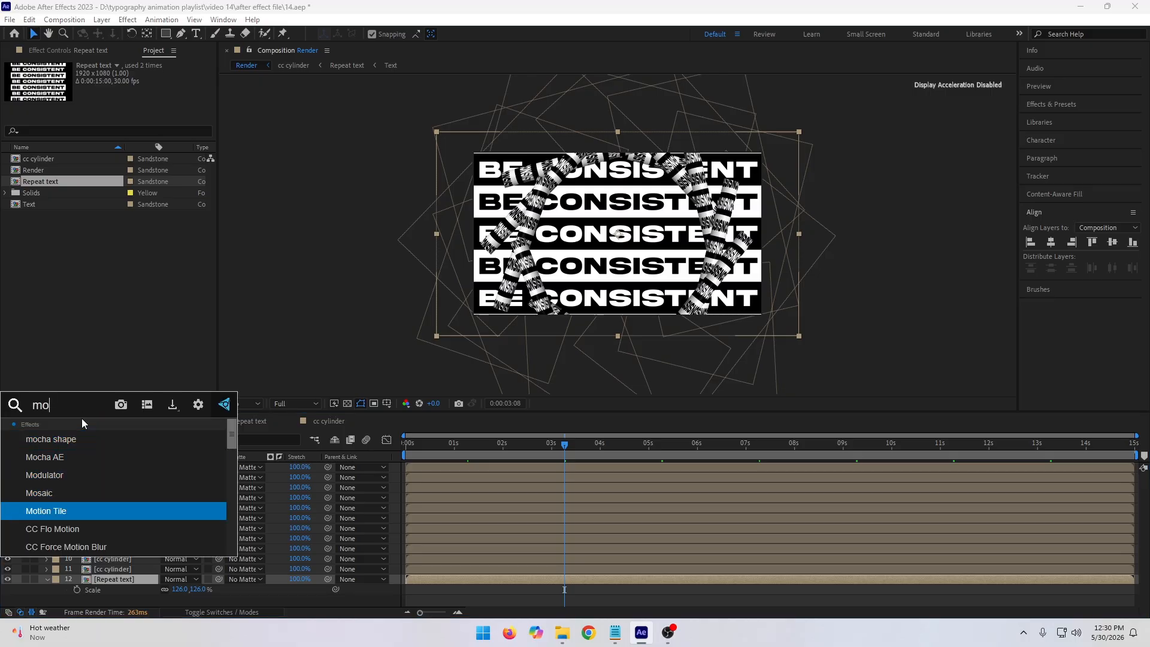
{"action": "key", "text": "Return"}
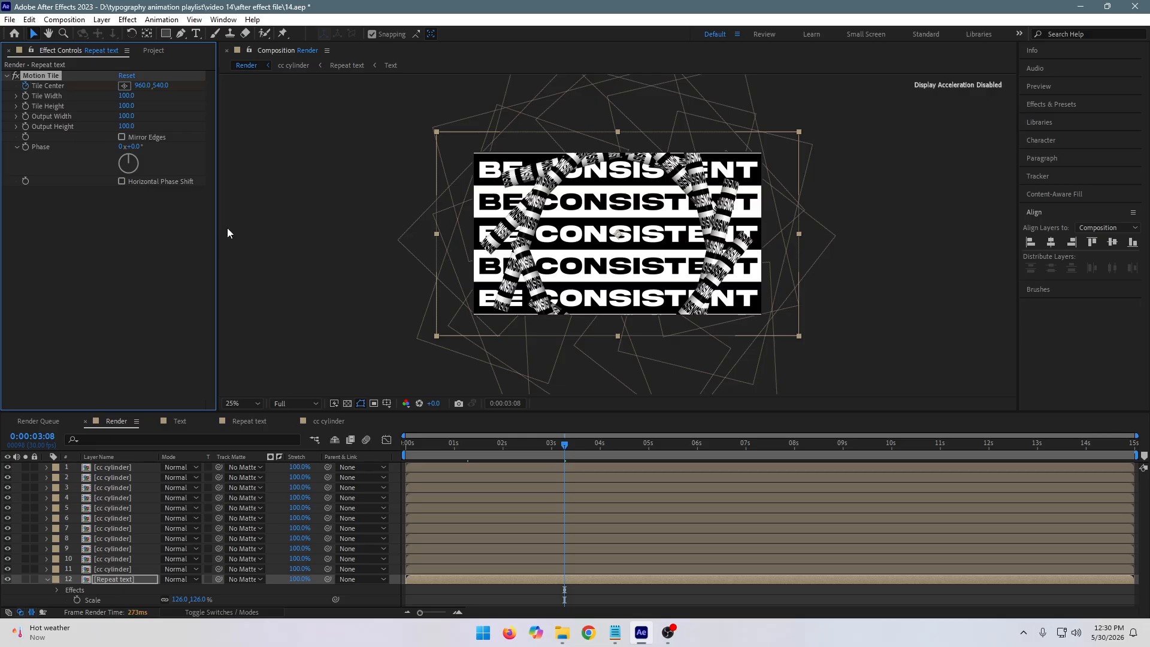
- Animate Motion Tile's Tile Center from a keyframe at the composition's start to 2906, 540 at 0:00:14:29, and preview from the start
{"action": "key", "text": "u"}
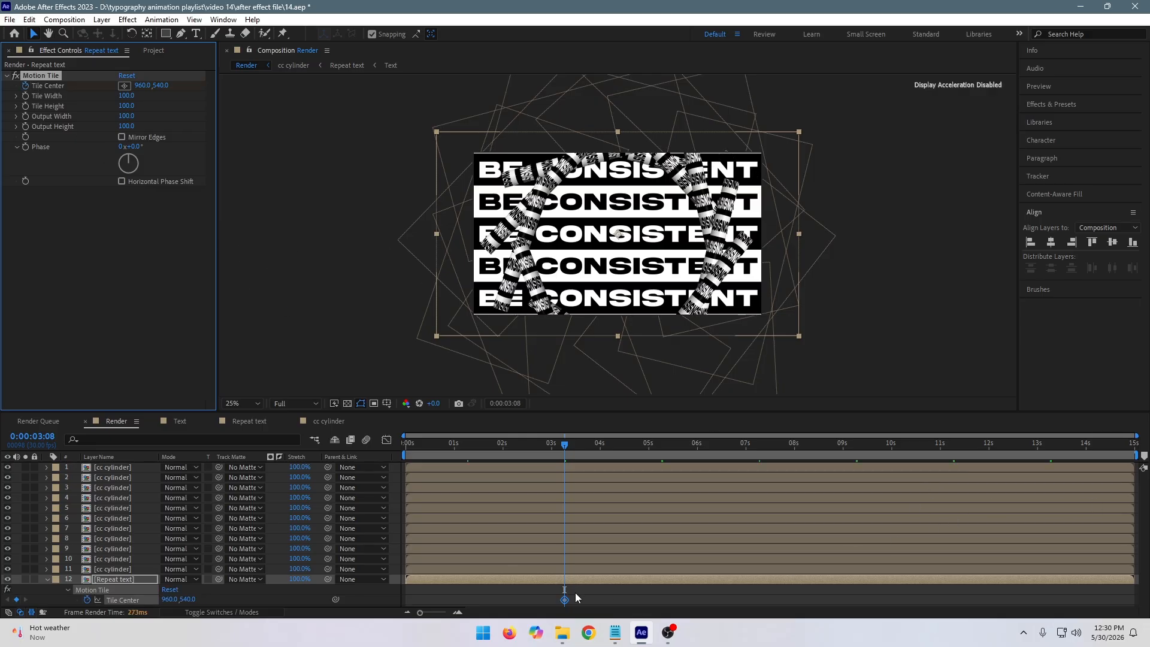
{"action": "left_click_drag", "start_coordinate": [563, 600], "coordinate": [394, 599]}
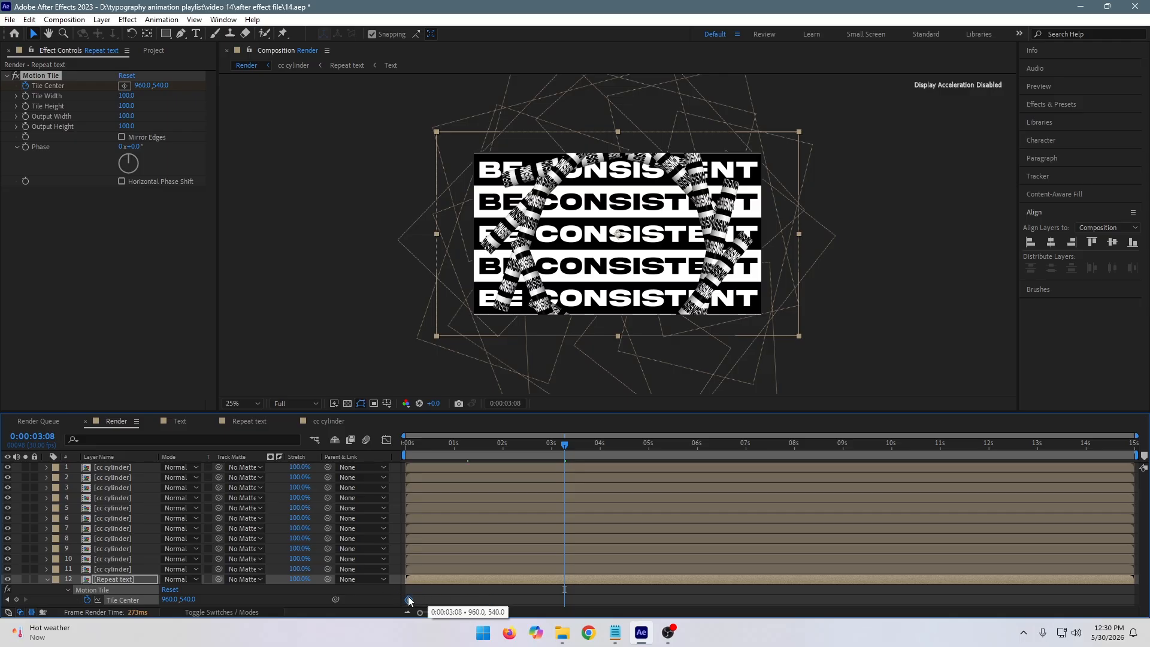
{"action": "left_click", "coordinate": [1131, 449]}
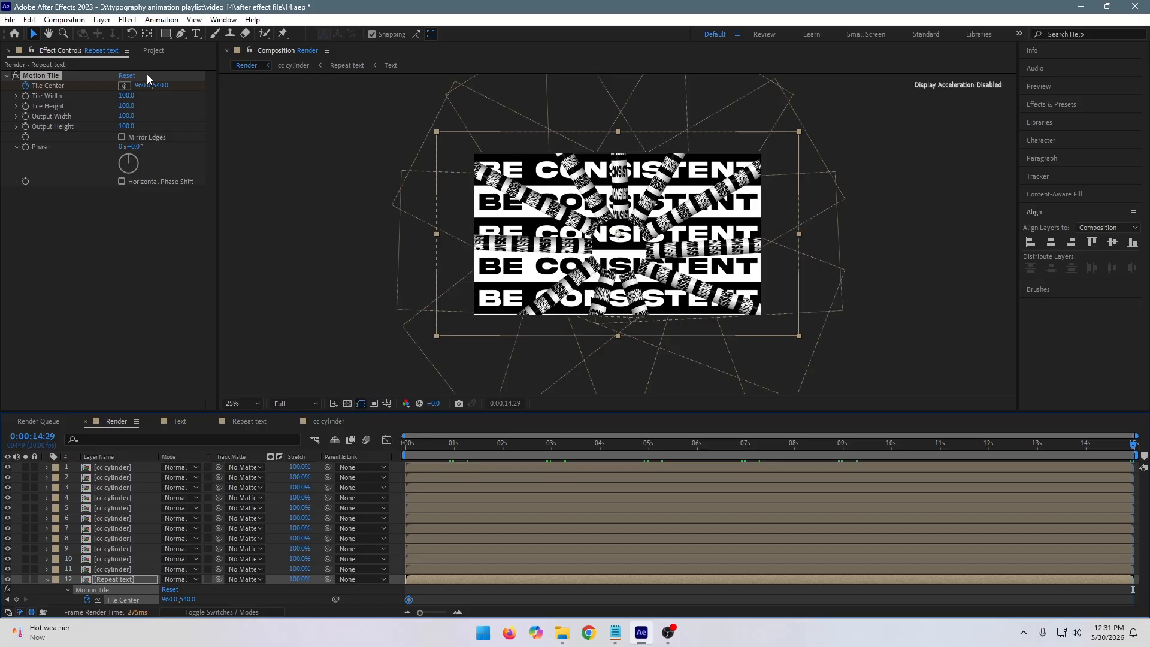
{"action": "left_click_drag", "start_coordinate": [143, 86], "coordinate": [1149, 154]}
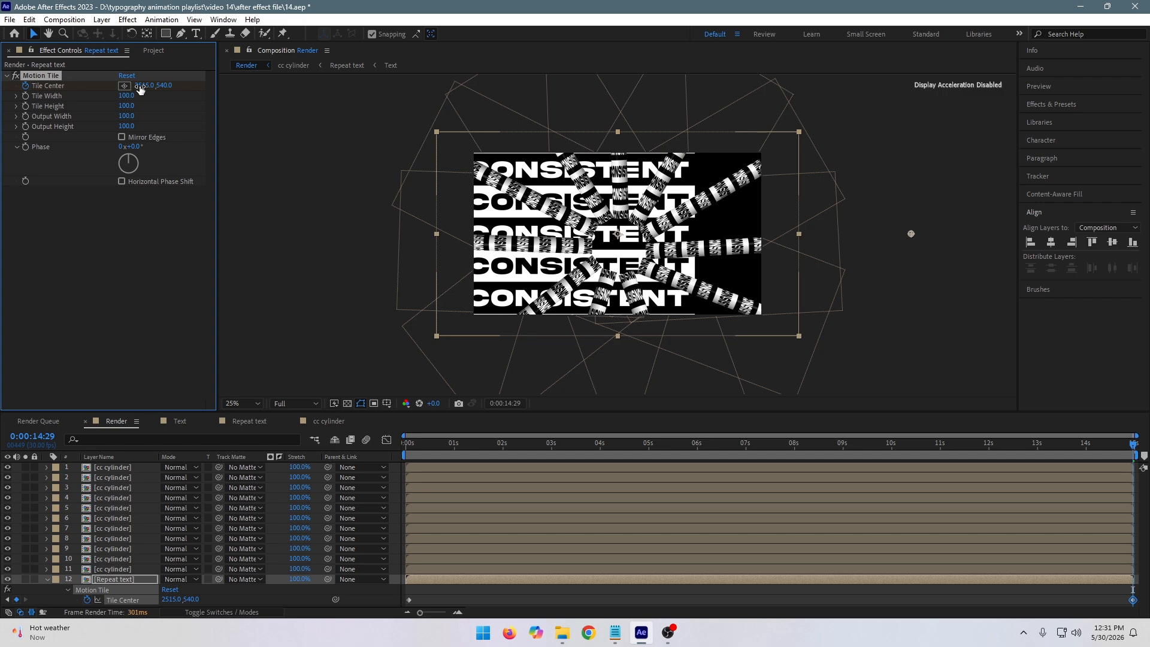
{"action": "left_click_drag", "start_coordinate": [169, 85], "coordinate": [384, 89]}
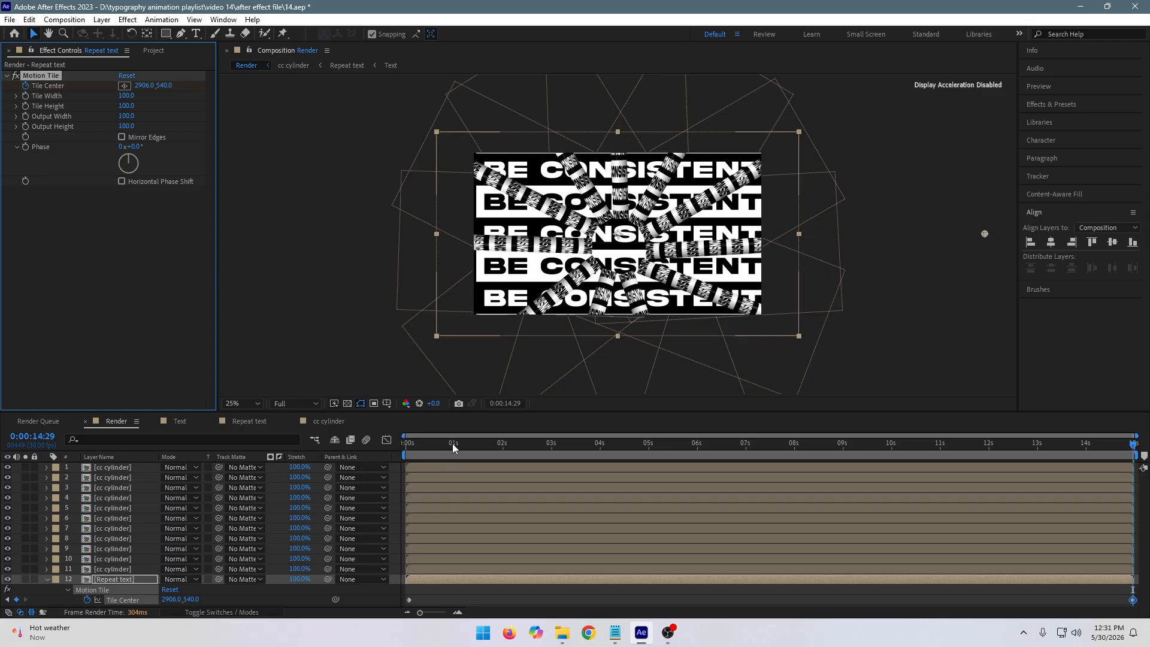
{"action": "left_click_drag", "start_coordinate": [462, 444], "coordinate": [338, 464]}
{"action": "key", "text": "space"}
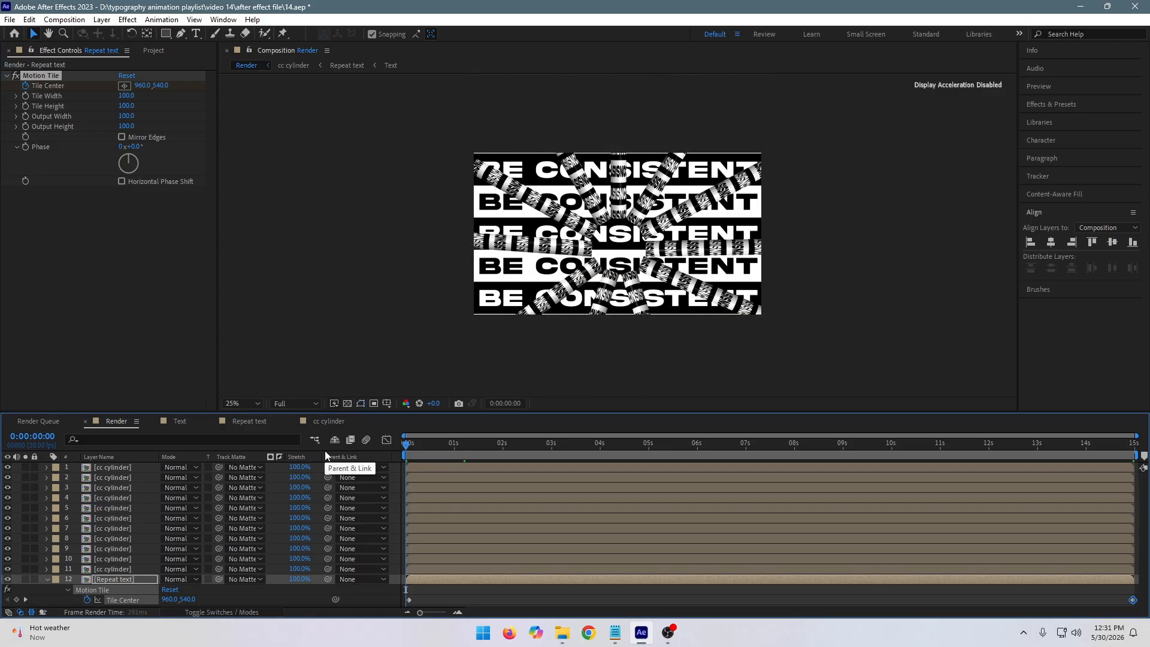